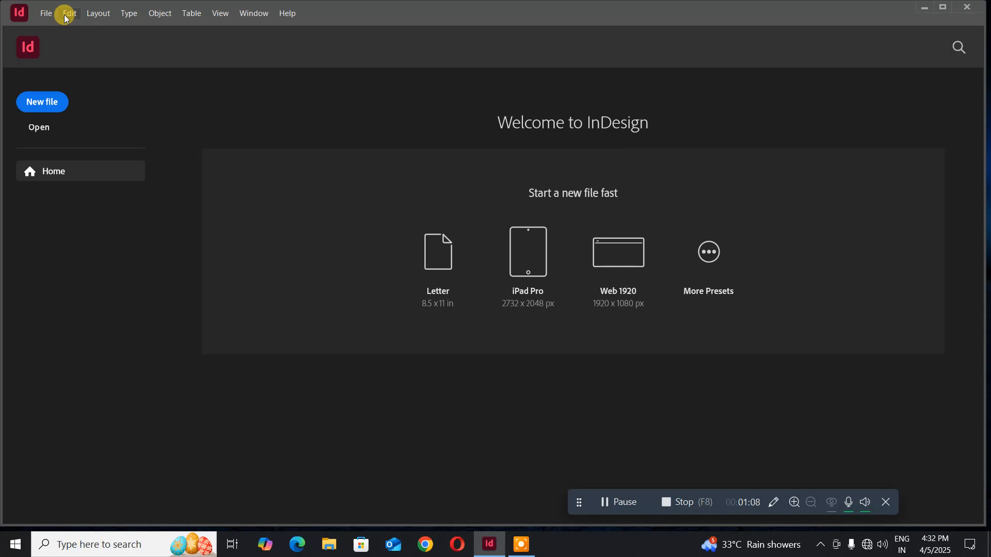
- Open Preferences at the Units & Increments page from the Edit menu
left_click(64, 14)
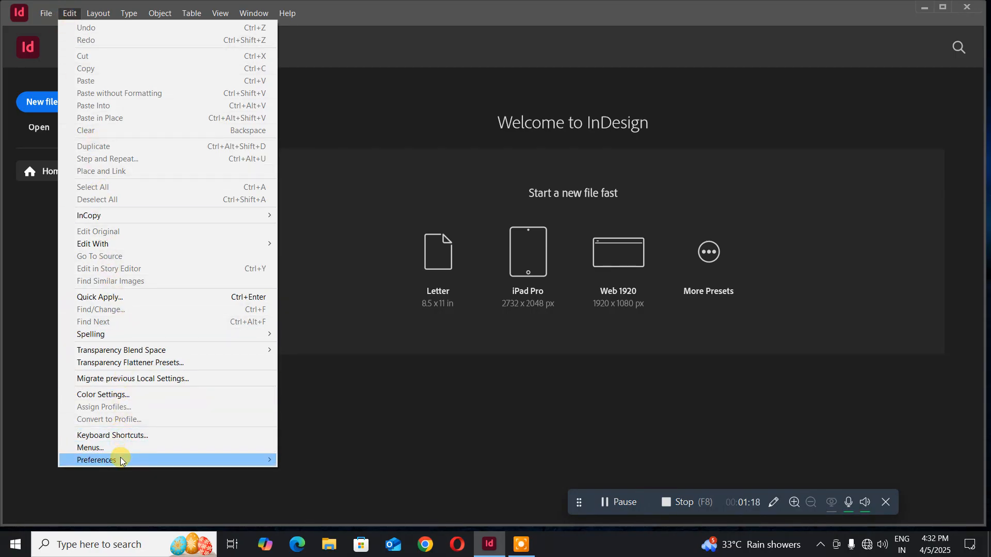
mouse_move(120, 458)
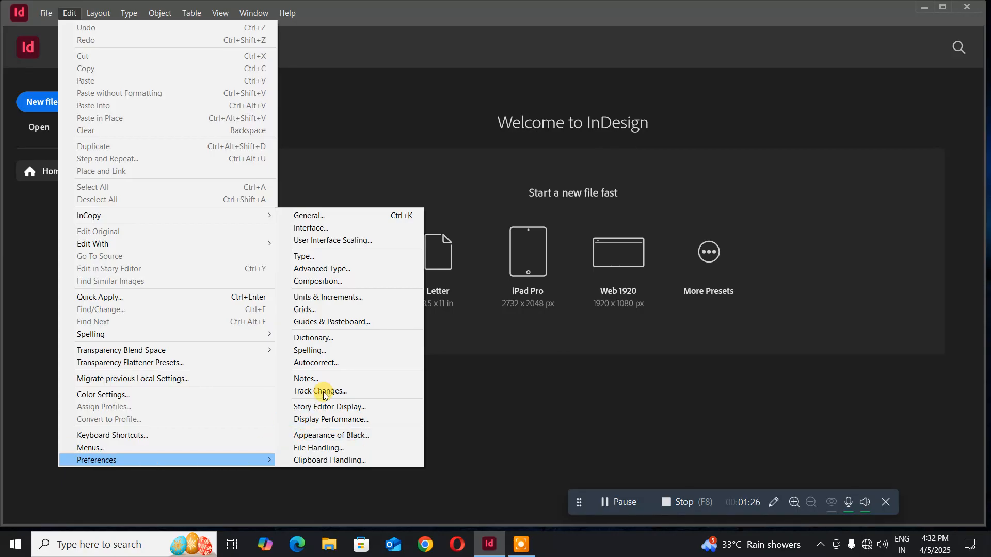
left_click(357, 297)
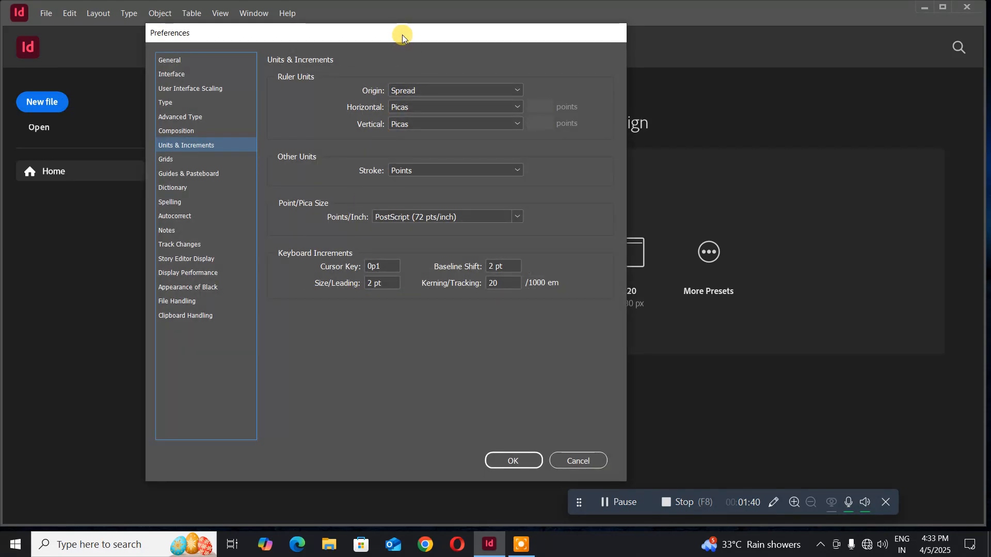
- Set the horizontal, vertical and stroke units to Millimeters
left_click_drag(401, 33, 327, 55)
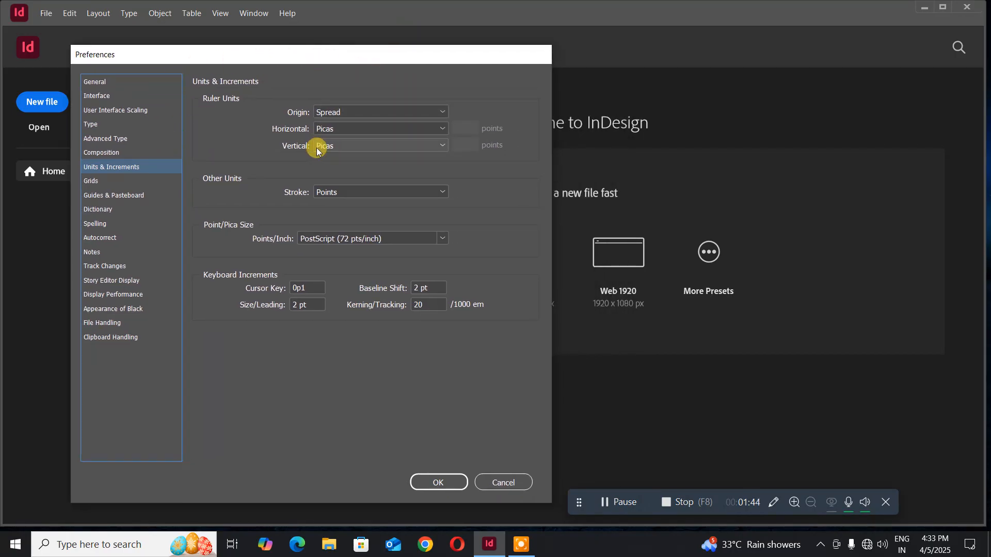
left_click(409, 130)
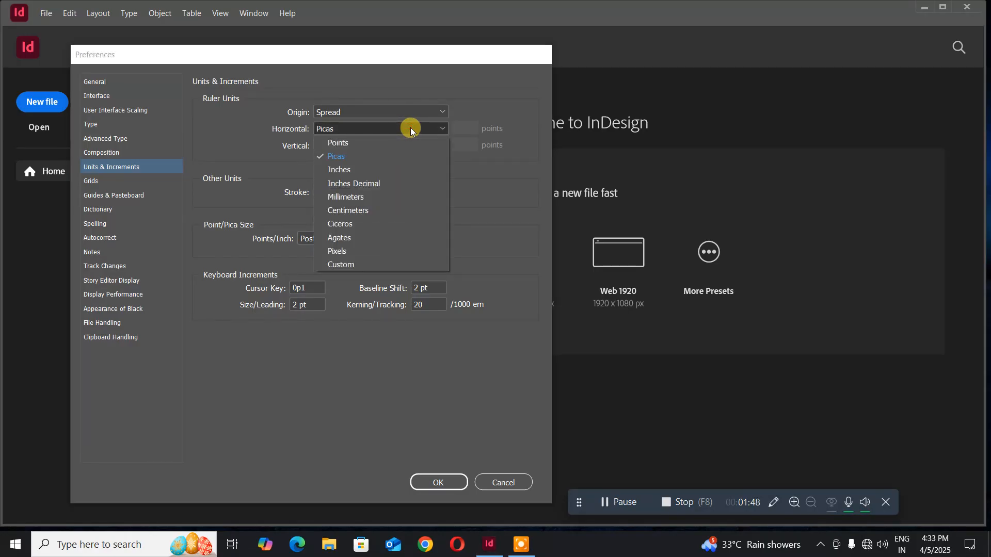
left_click(377, 199)
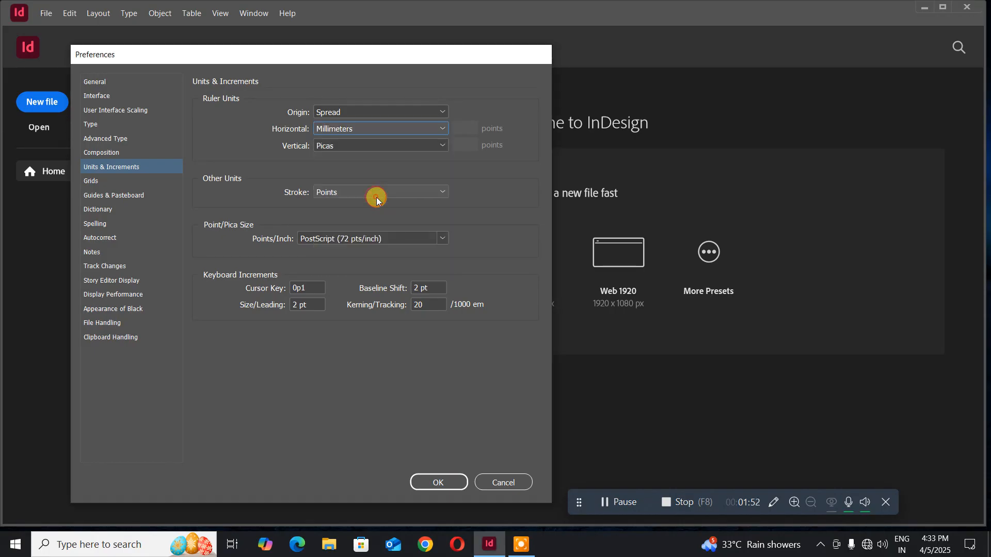
left_click(370, 147)
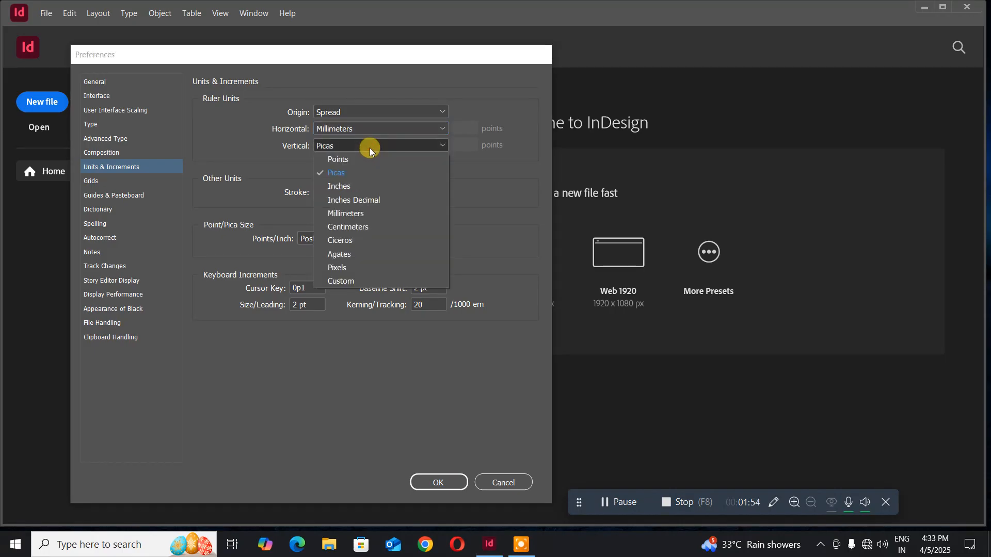
left_click(350, 214)
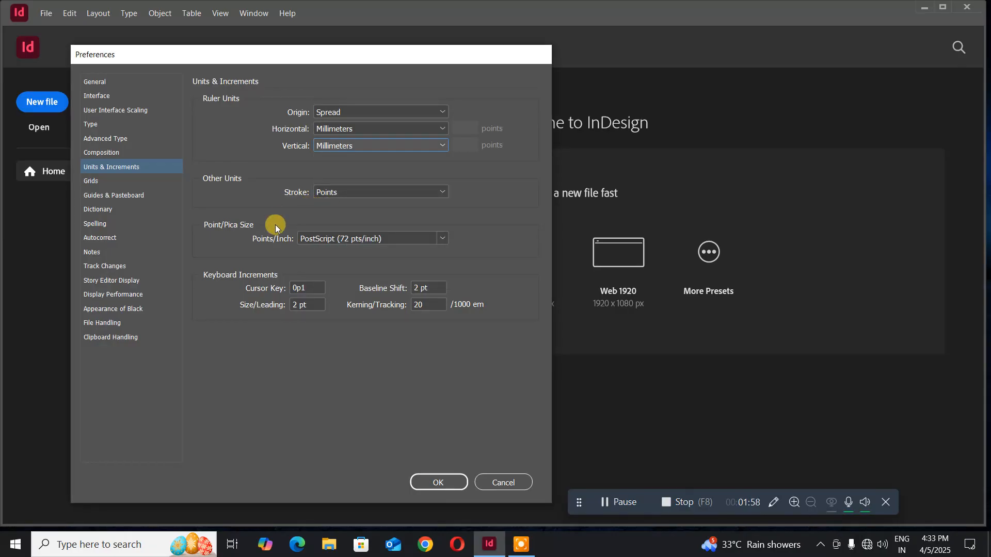
left_click(398, 197)
left_click(399, 197)
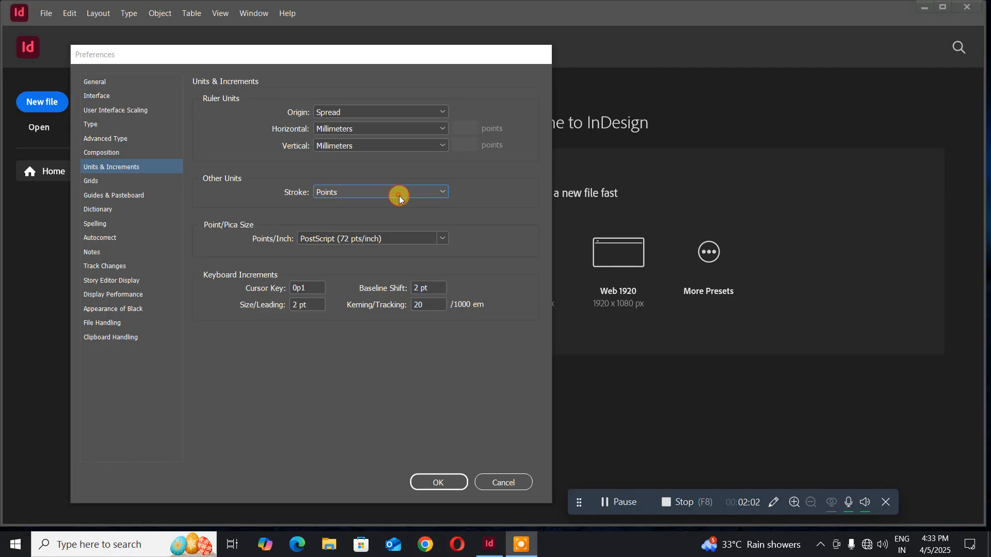
left_click(398, 196)
left_click(362, 217)
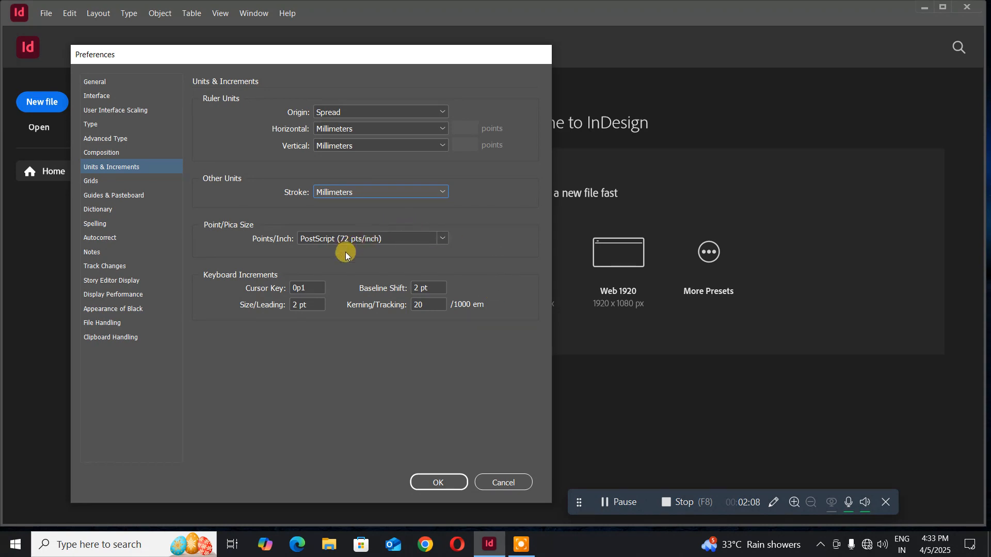
- Keep PostScript as points per inch and apply the unit preferences
left_click(396, 237)
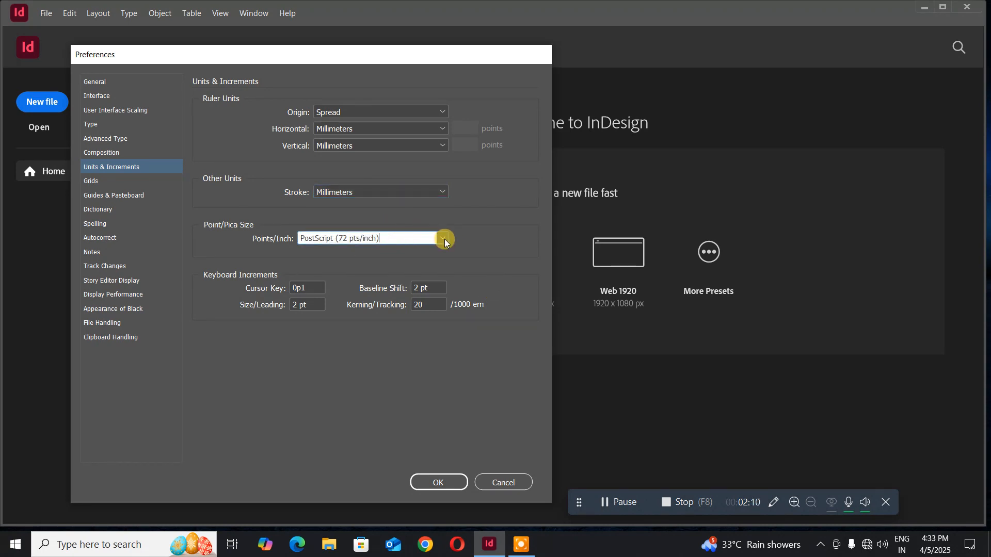
left_click(444, 238)
left_click(482, 231)
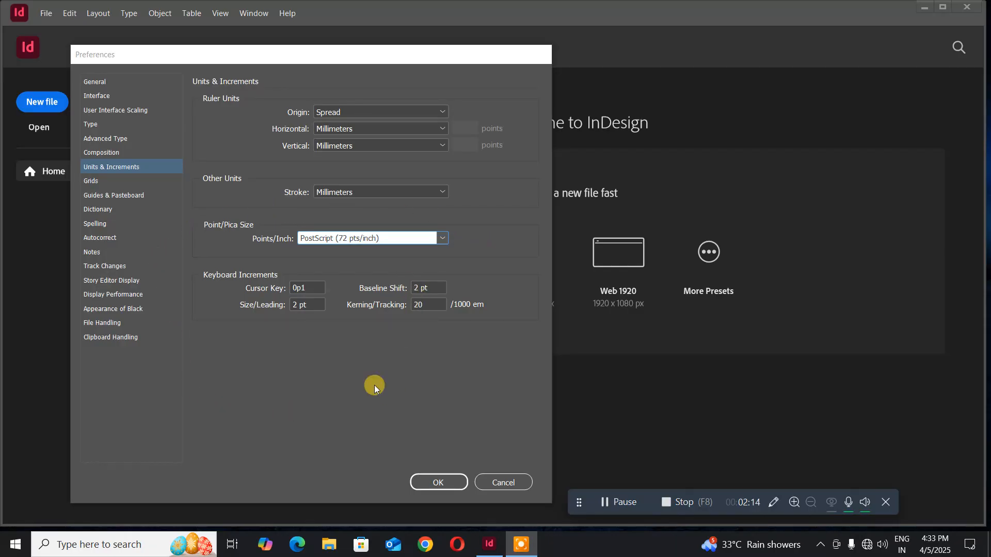
left_click(432, 483)
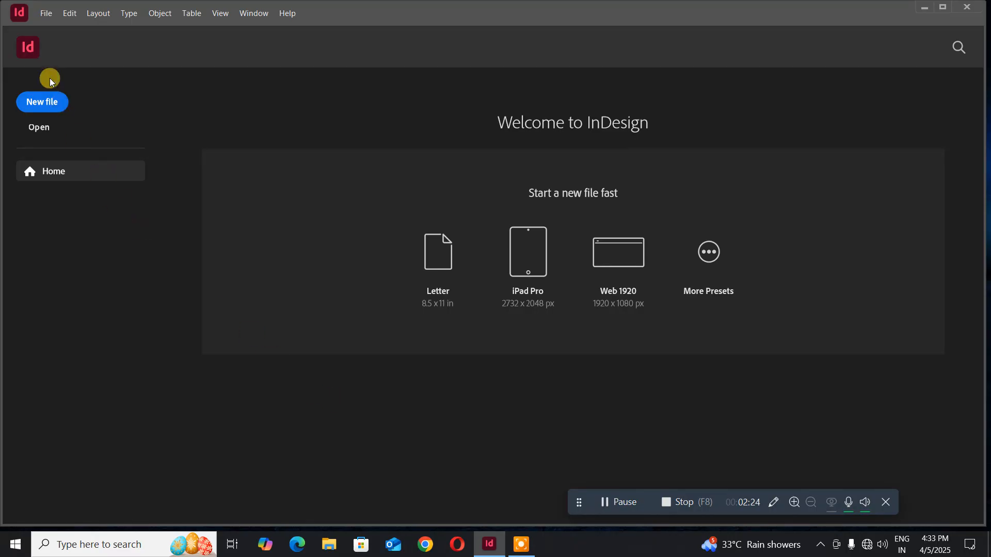
- Start a new document and choose Custom from the Page Size list
left_click(48, 17)
mouse_move(57, 30)
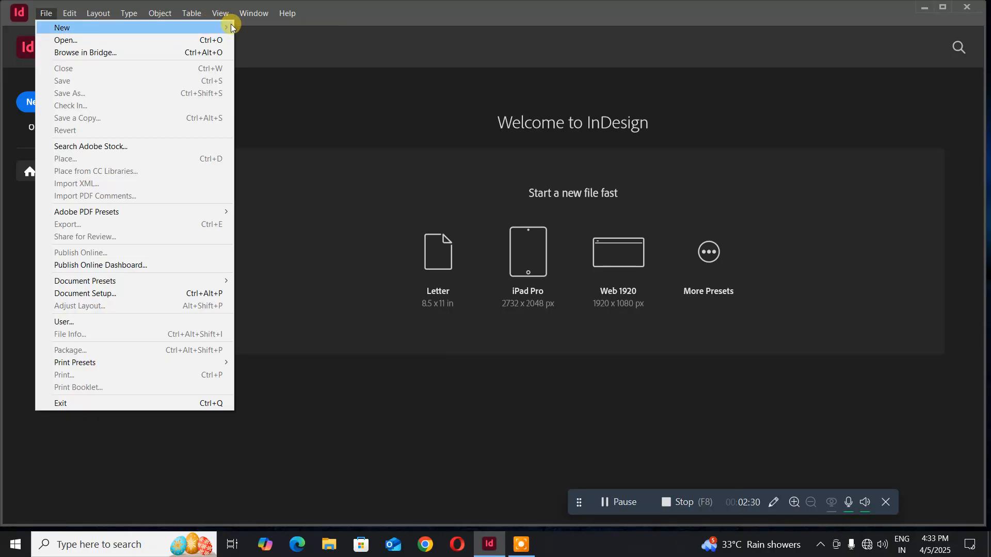
left_click(246, 28)
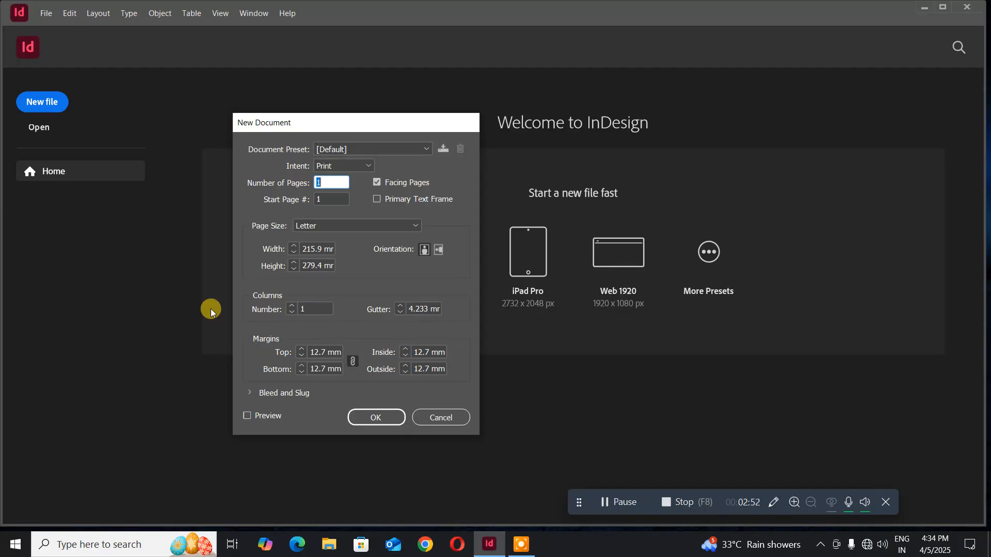
left_click(348, 230)
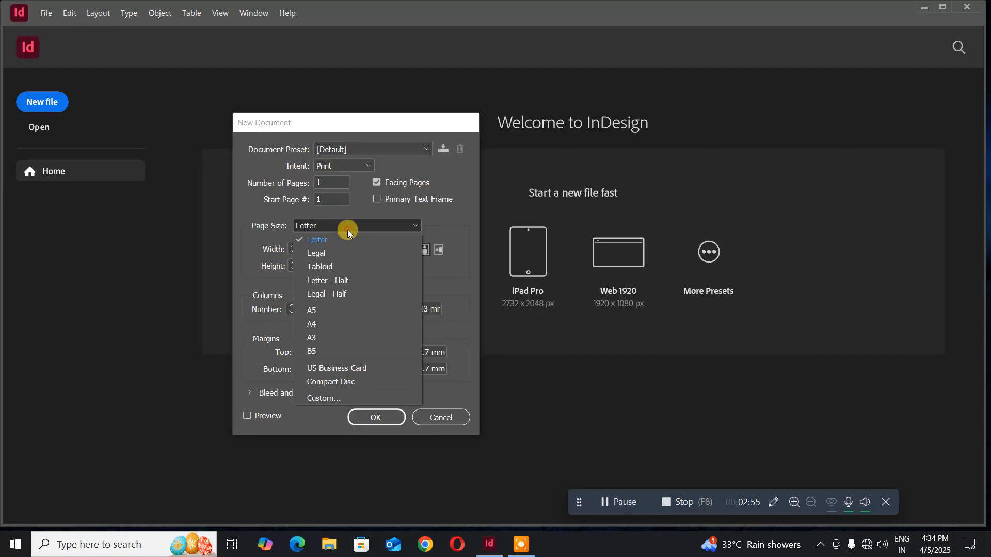
left_click(310, 398)
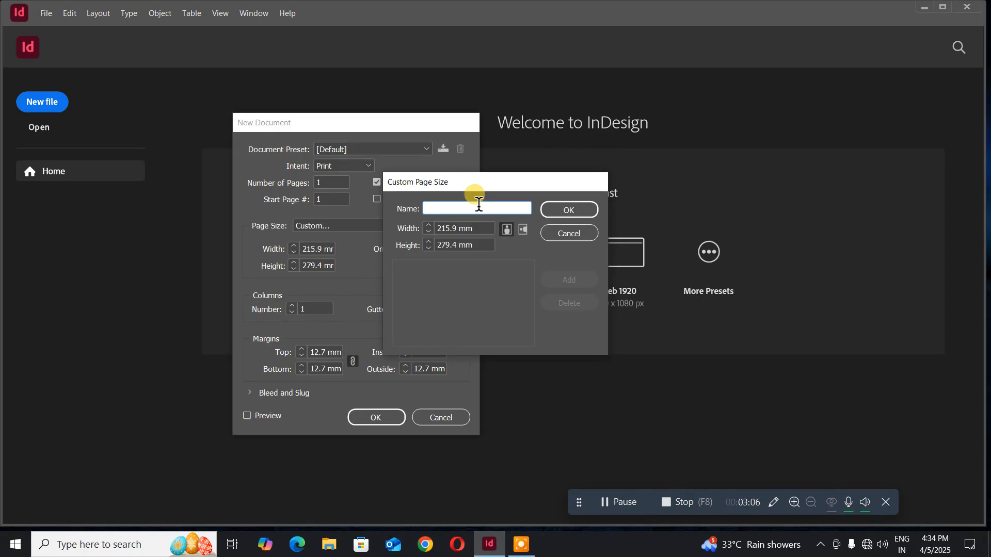
- Define the custom page size 'Business card' at 94 × 54 mm and confirm it
type("Vcards")
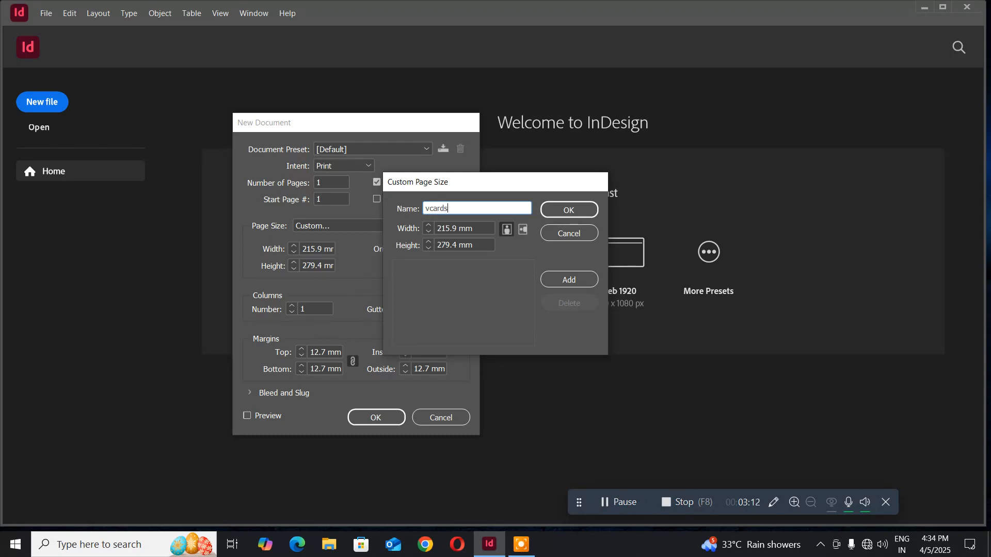
key("BackSpace")
key("BackSpace")
key("BackSpace")
key("BackSpace")
key("BackSpace")
key("BackSpace")
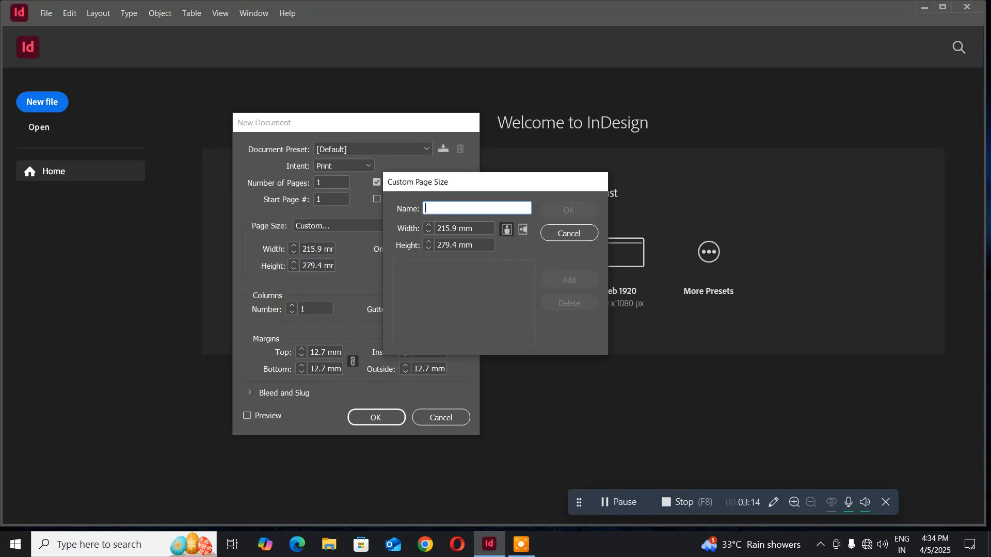
type("B")
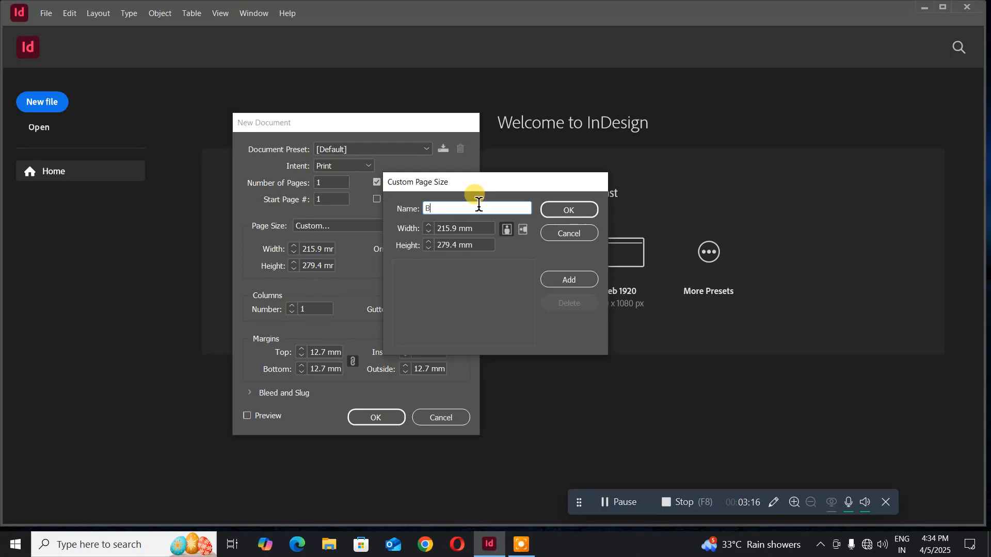
type("usine")
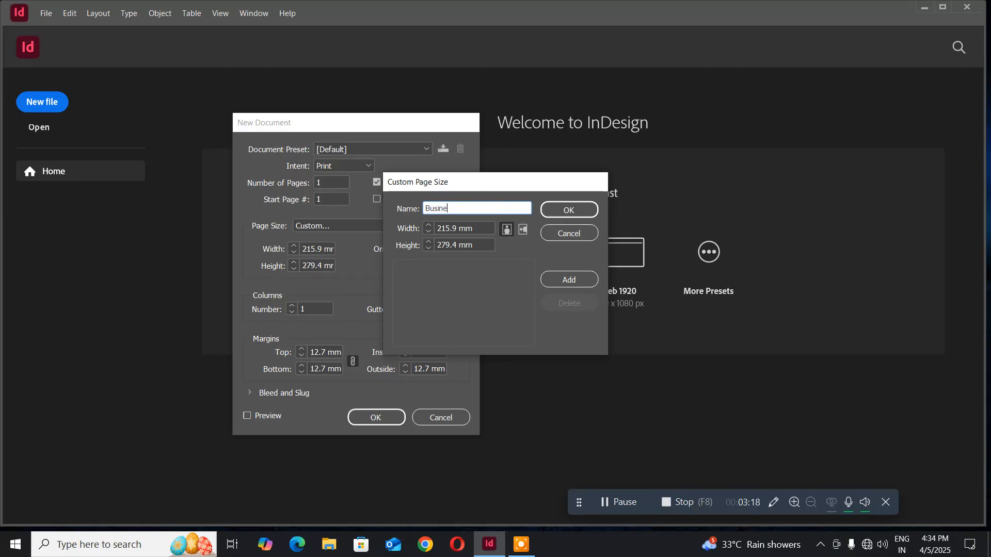
type("ss card")
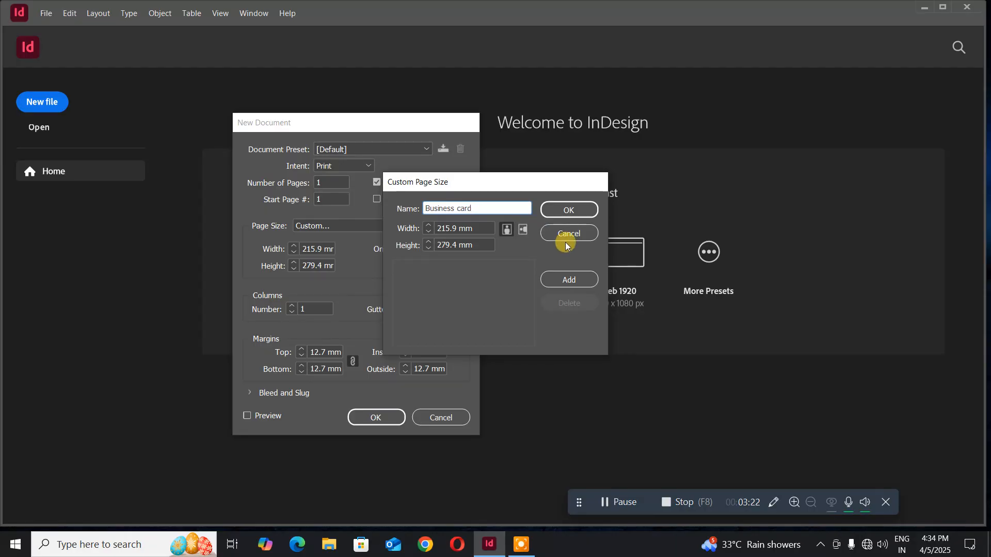
left_click(476, 229)
left_click_drag(476, 228, 407, 220)
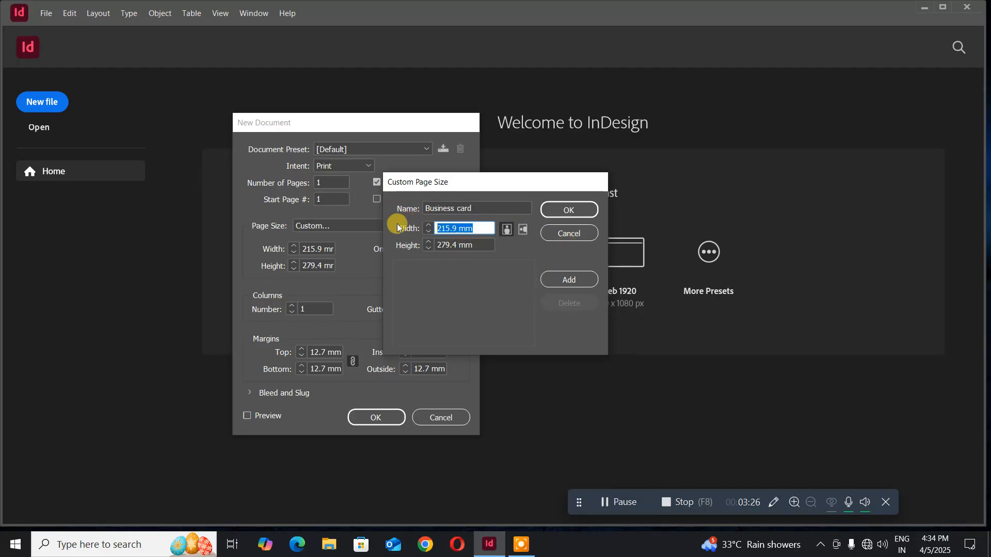
type("90")
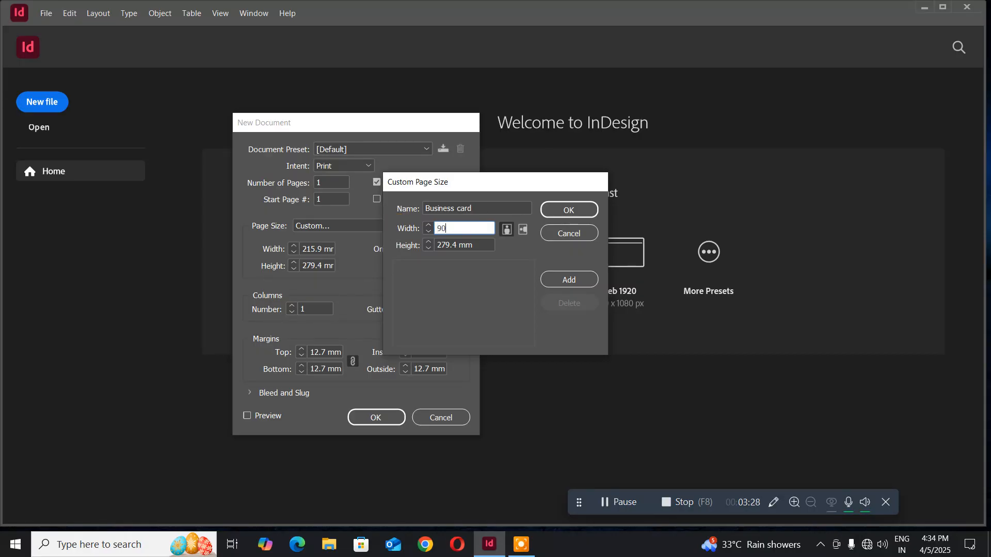
left_click(480, 245)
left_click_drag(481, 246, 414, 250)
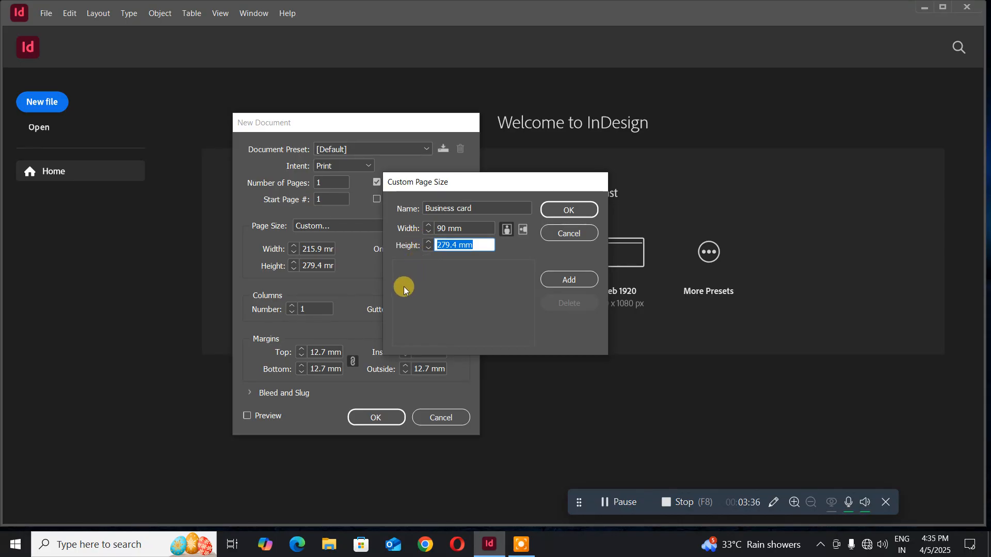
left_click_drag(471, 228, 393, 227)
type("94")
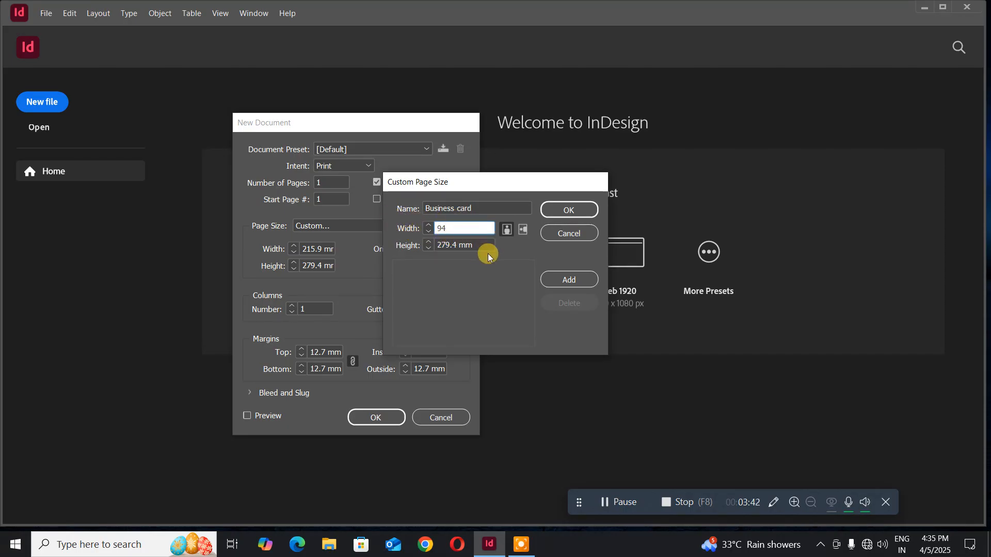
key("Tab")
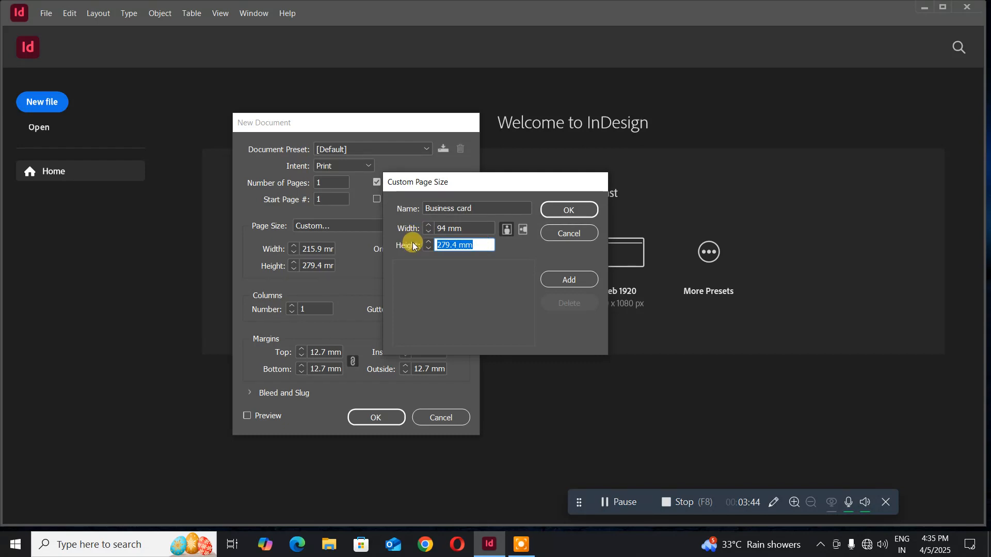
type("54")
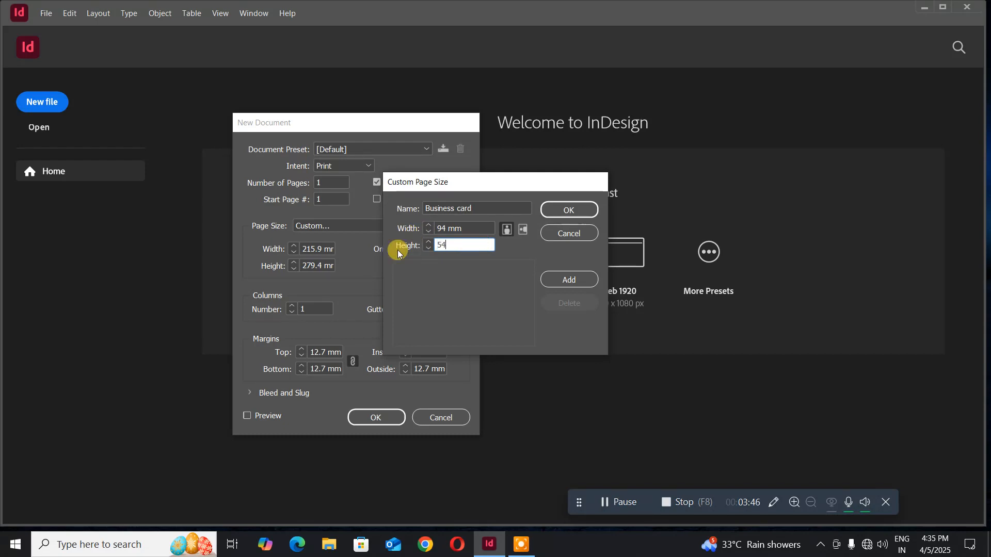
left_click(568, 211)
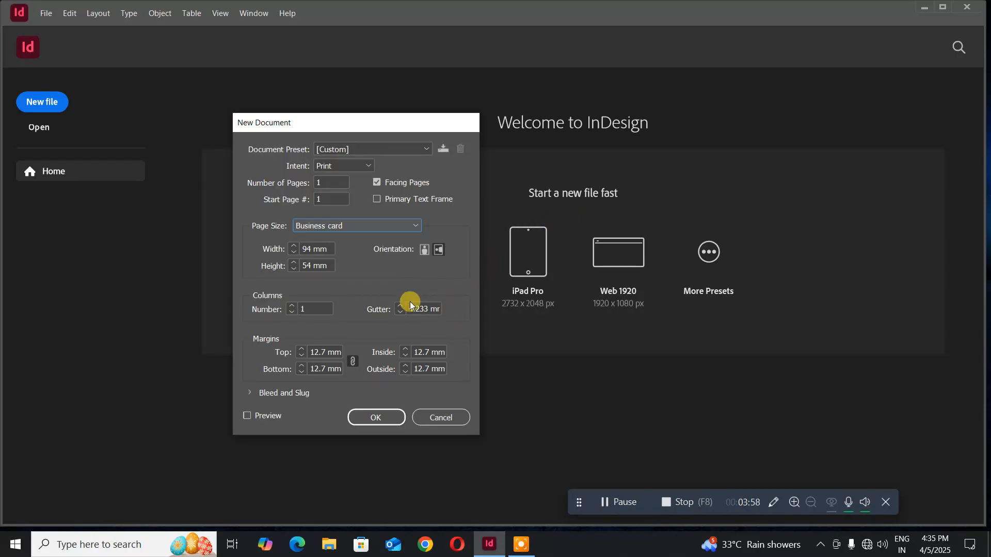
- Set all linked margins to 4 mm
left_click(338, 352)
left_click_drag(339, 353, 260, 351)
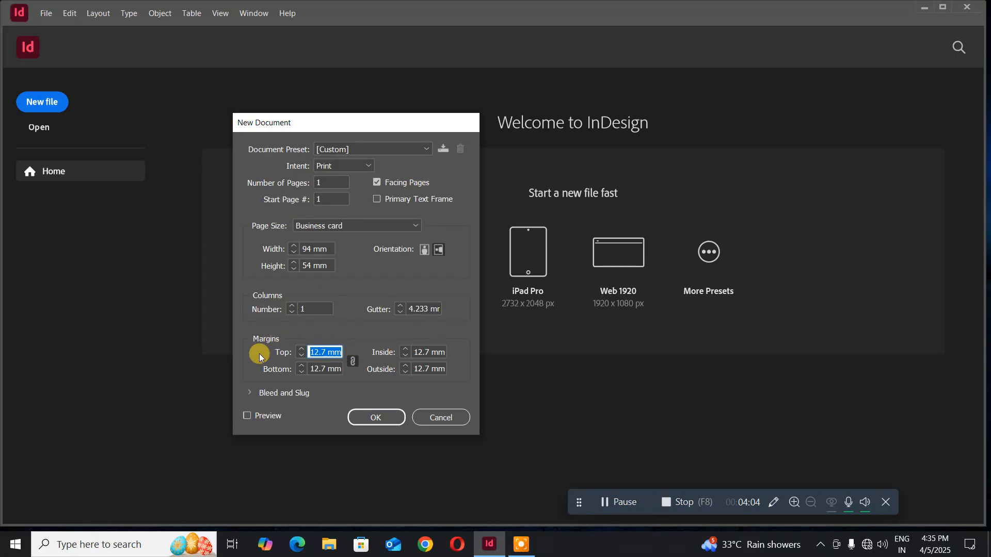
type("4")
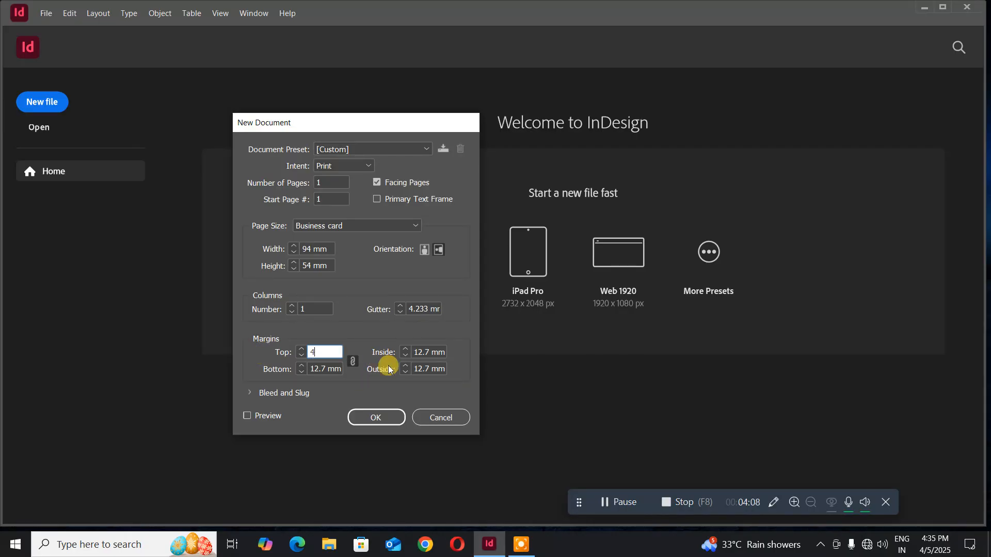
left_click(420, 369)
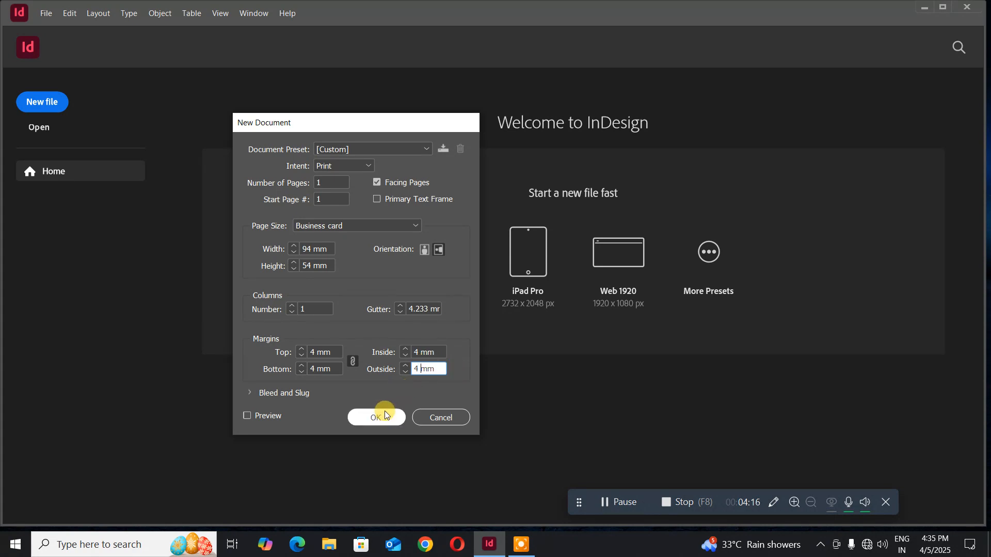
- Turn off Facing Pages, set 2 pages, and create the document
double_click(331, 182)
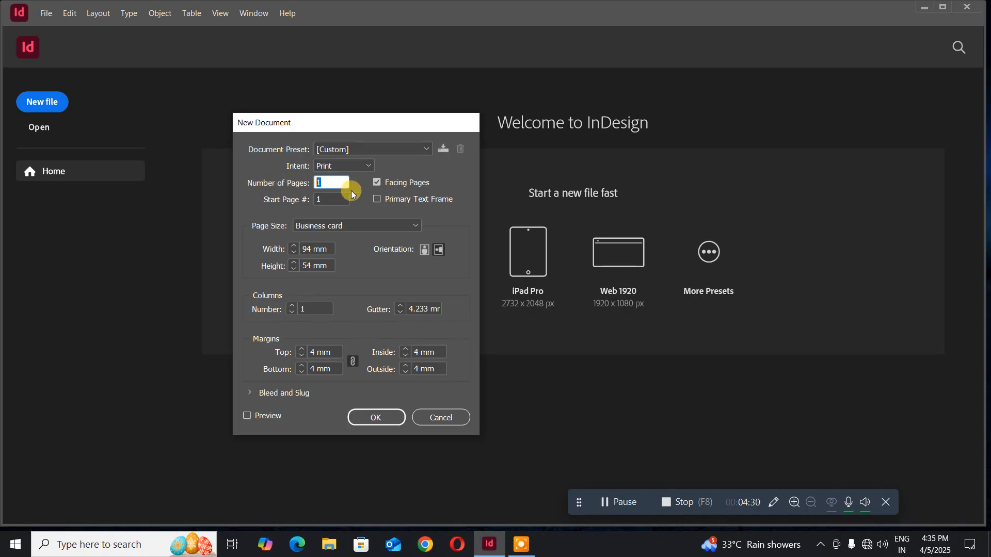
left_click(377, 183)
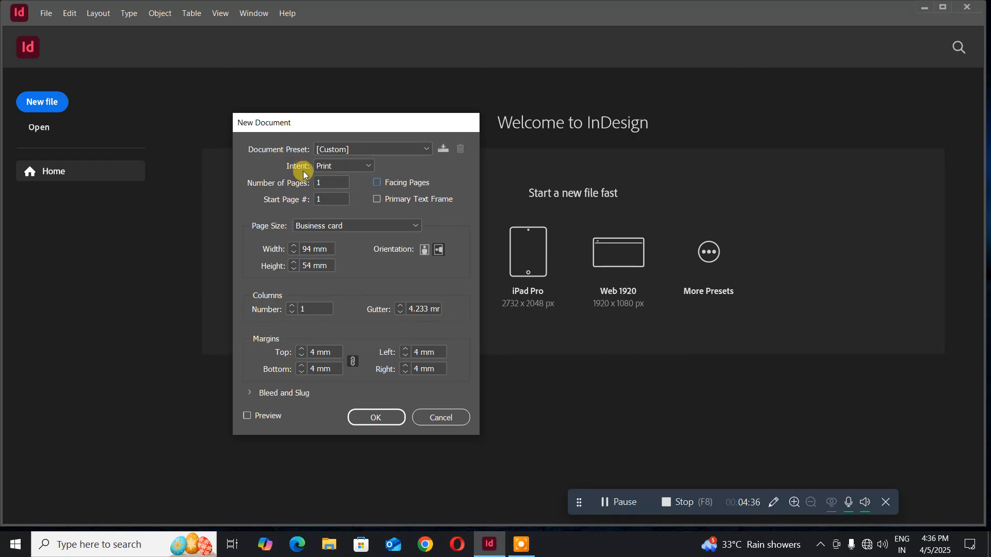
left_click(325, 182)
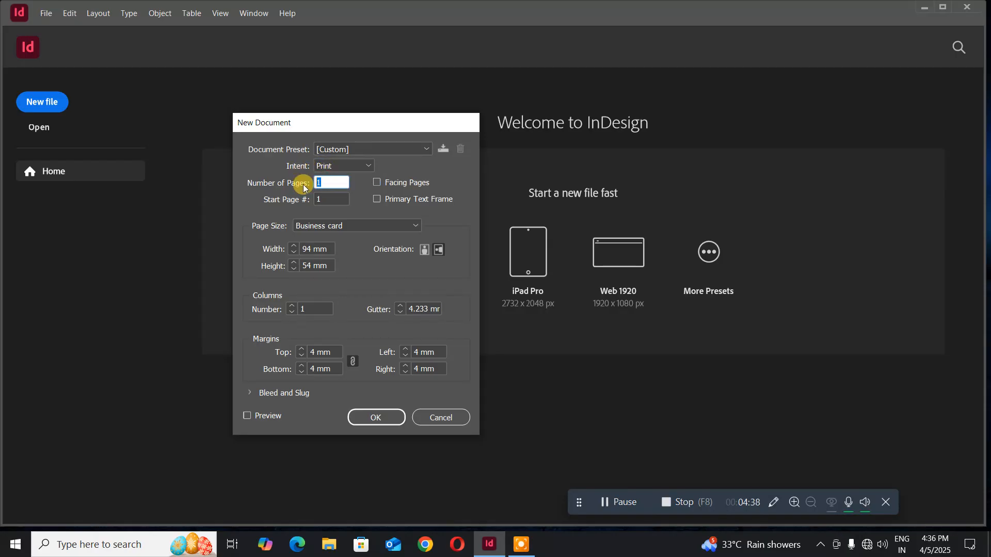
type("2")
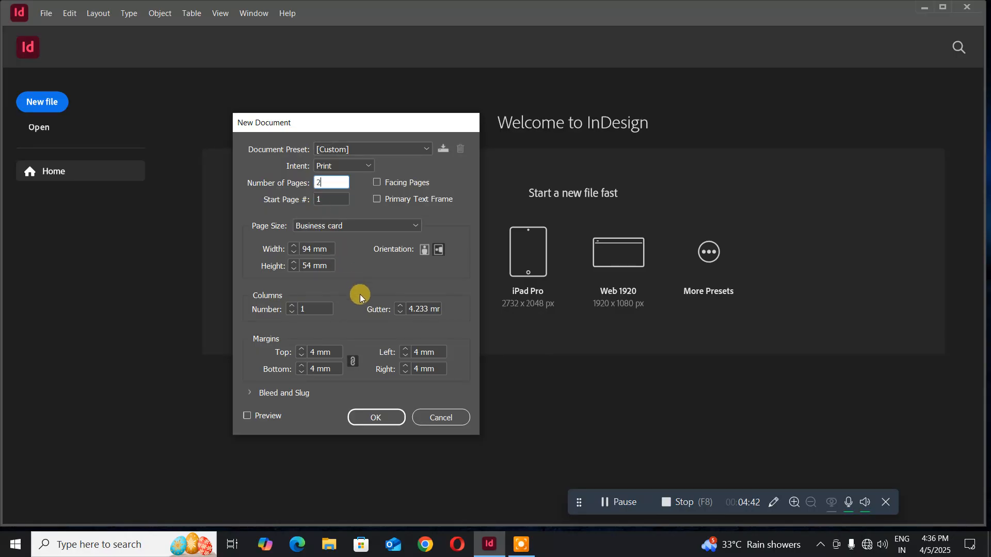
left_click(381, 418)
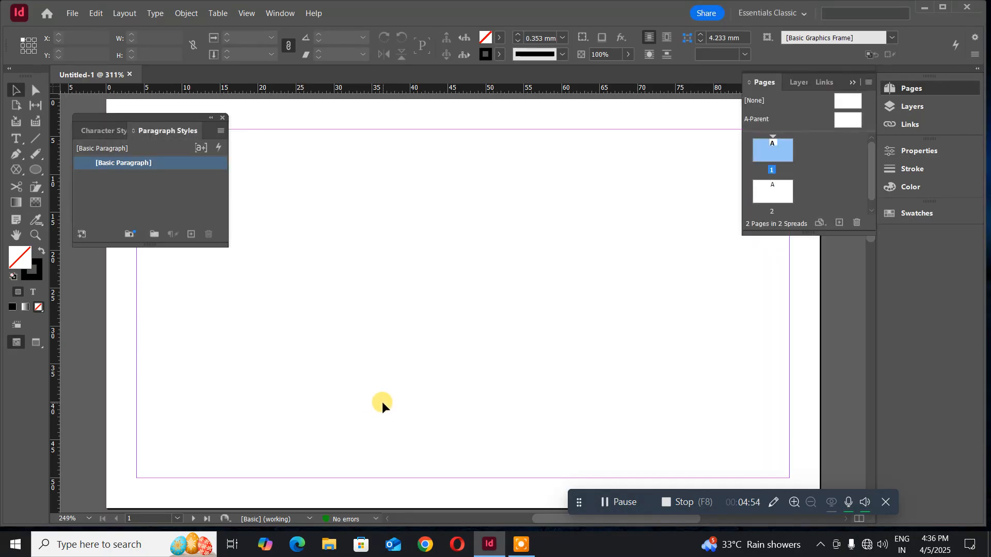
- Close the Paragraph Styles panel and turn off Allow Document Pages to Shuffle
left_click(223, 120)
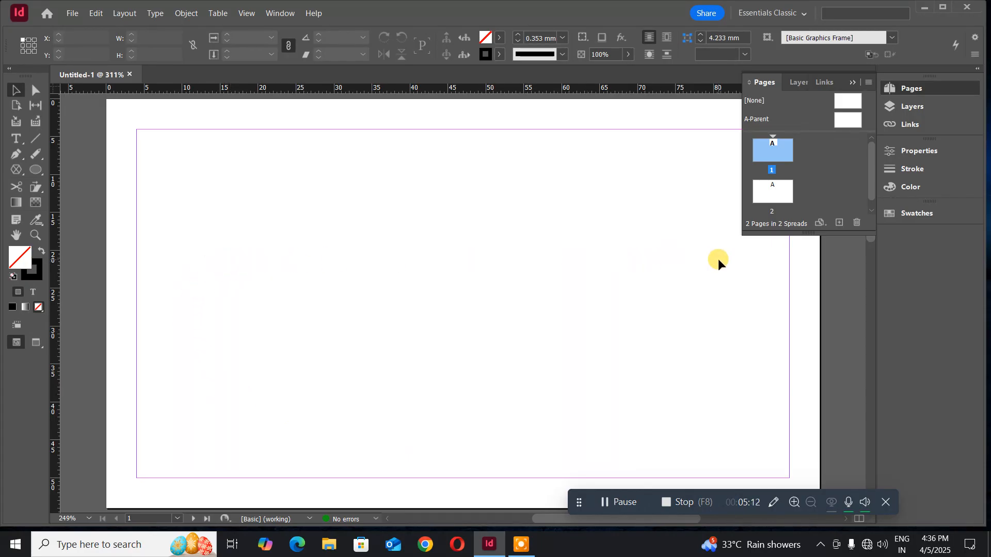
left_click(777, 193)
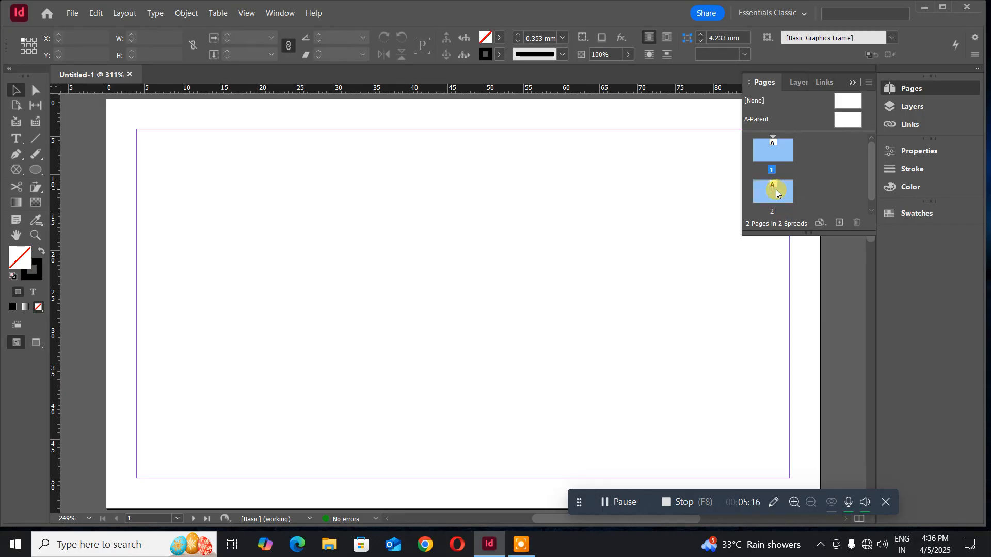
right_click(767, 156)
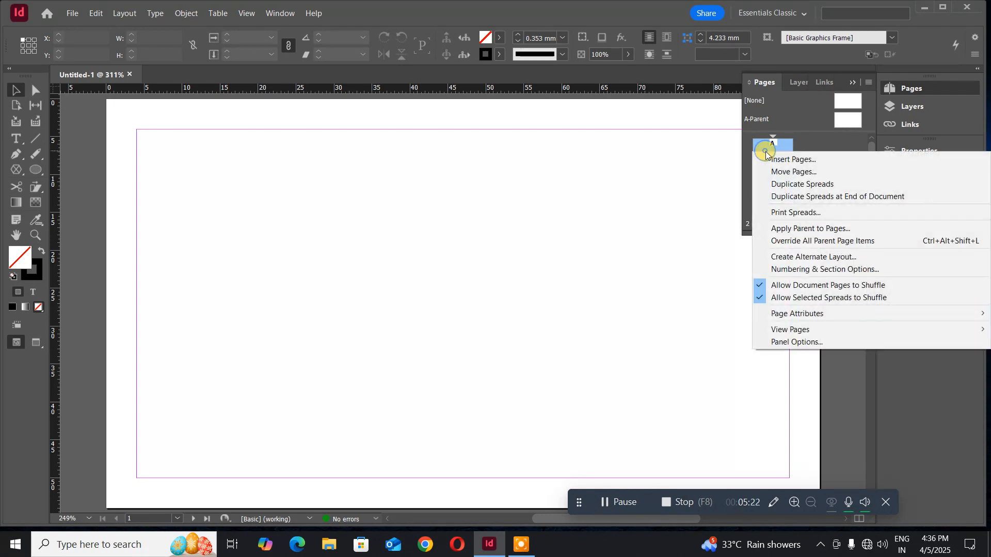
left_click(798, 286)
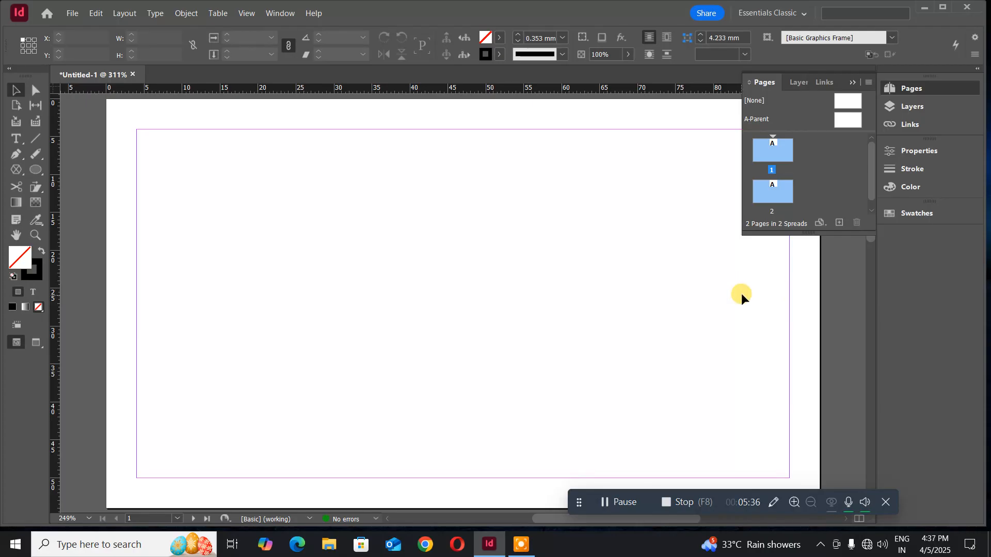
- Drag page 2 beside page 1 to form one spread
left_click(819, 174)
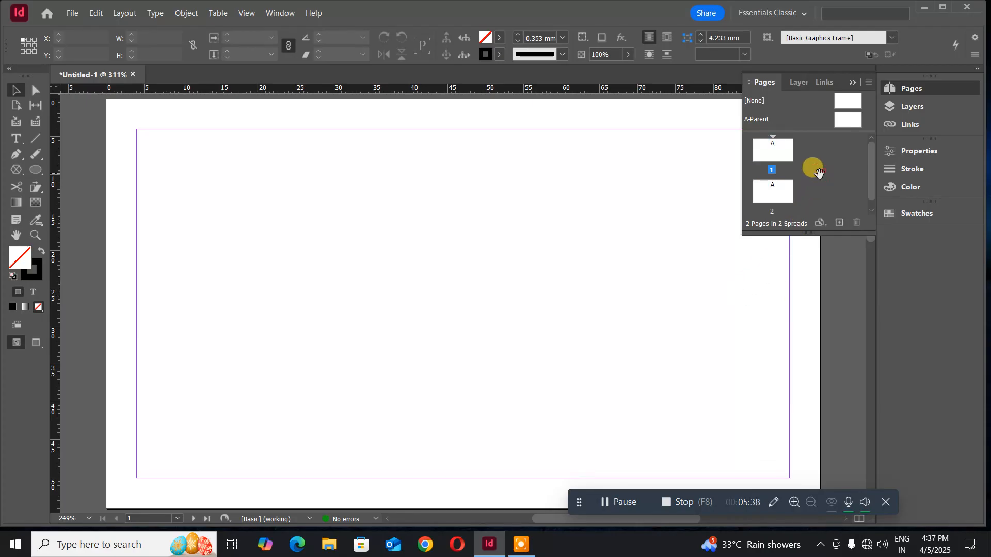
left_click(764, 196)
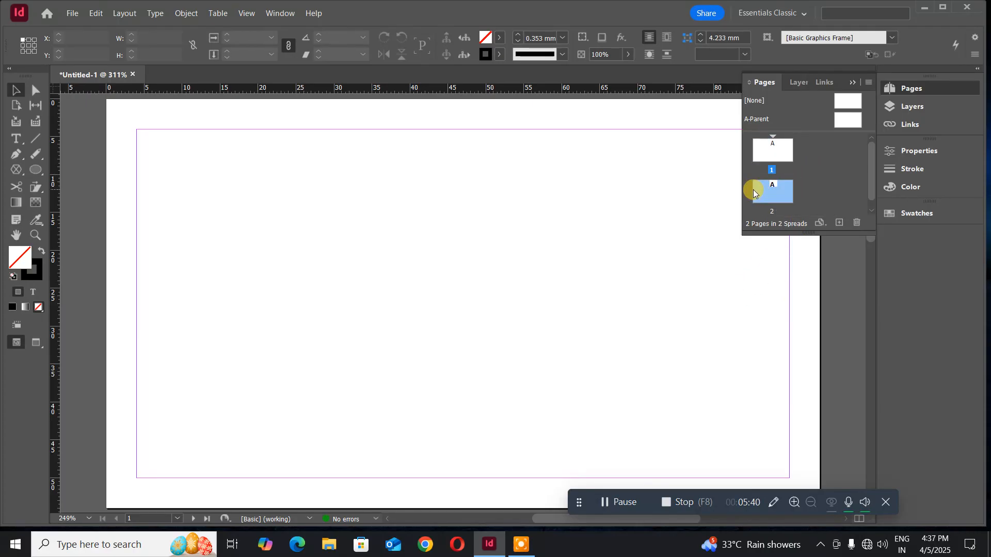
left_click_drag(765, 197, 796, 151)
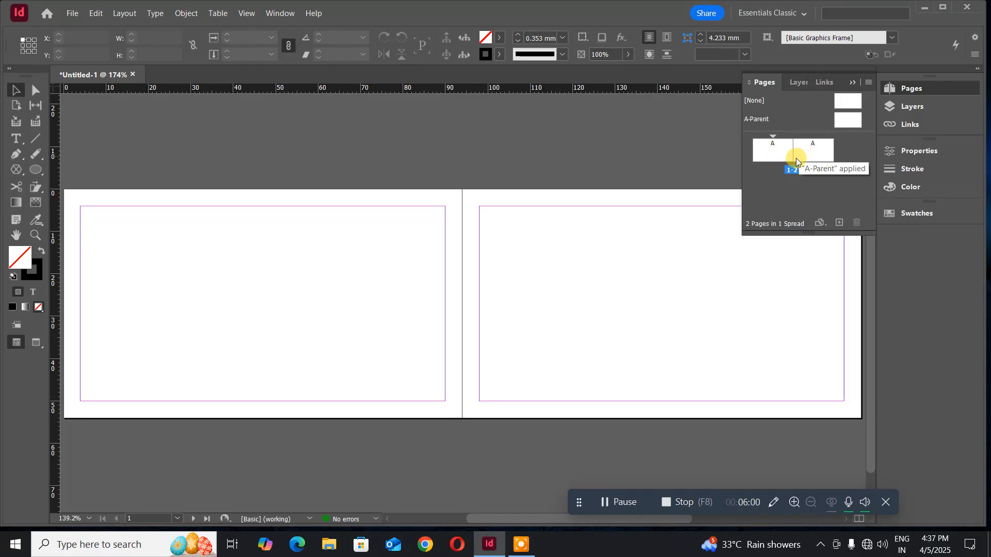
- Recheck the page arrangement options, then select the Rectangle Tool from the shape flyout
right_click(774, 162)
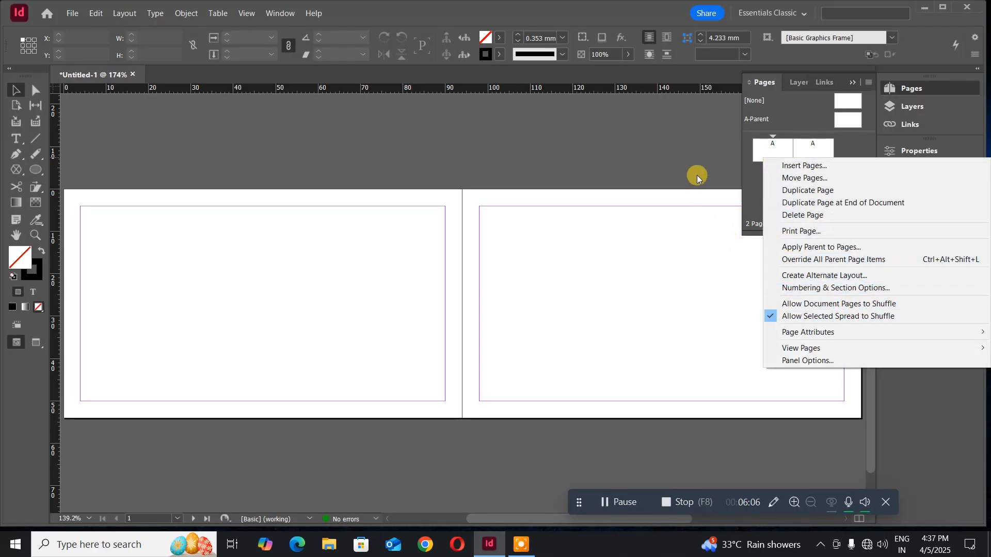
left_click(760, 171)
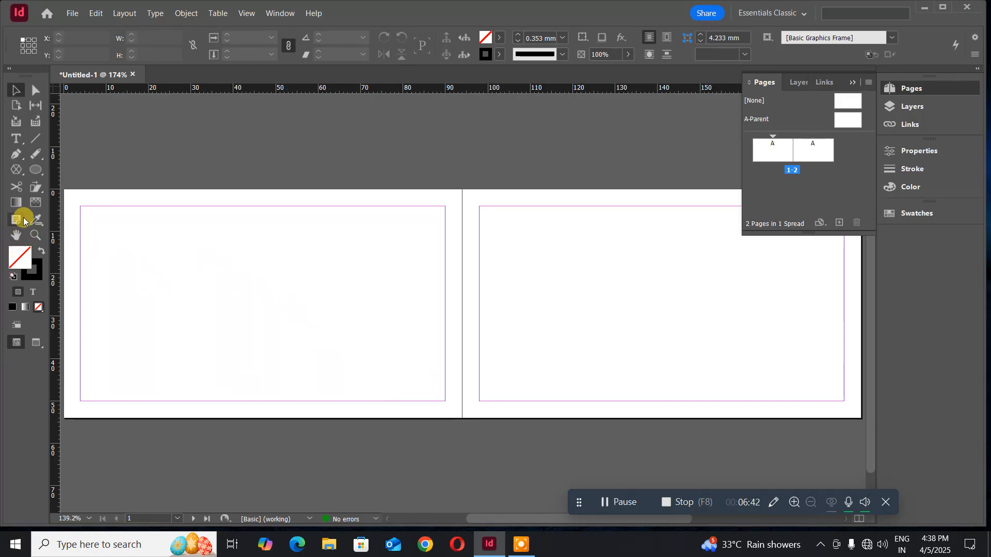
left_click(35, 170)
left_click(77, 186)
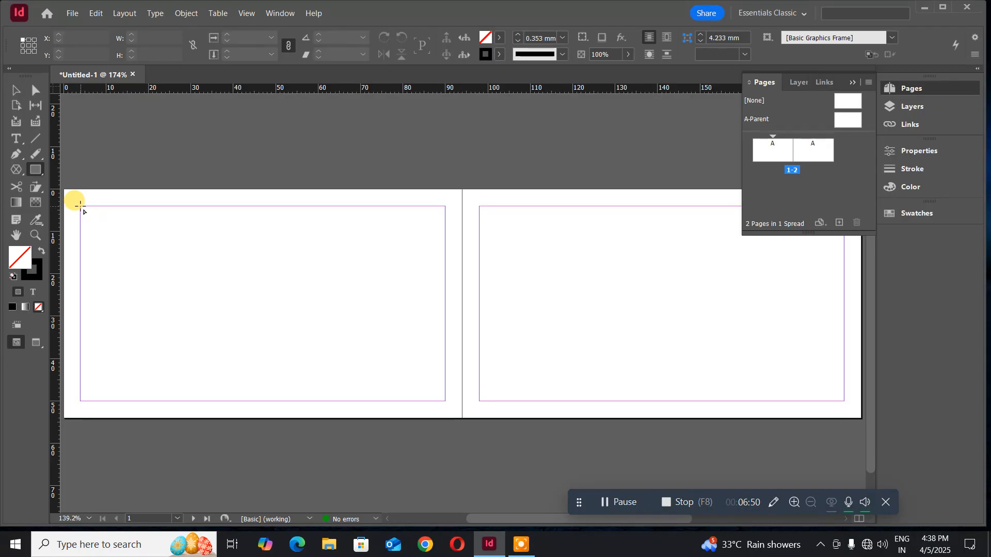
- Draw a roughly 46 × 46 mm square from page 1's top-left margin corner, with stroke None
left_click_drag(80, 205, 277, 402)
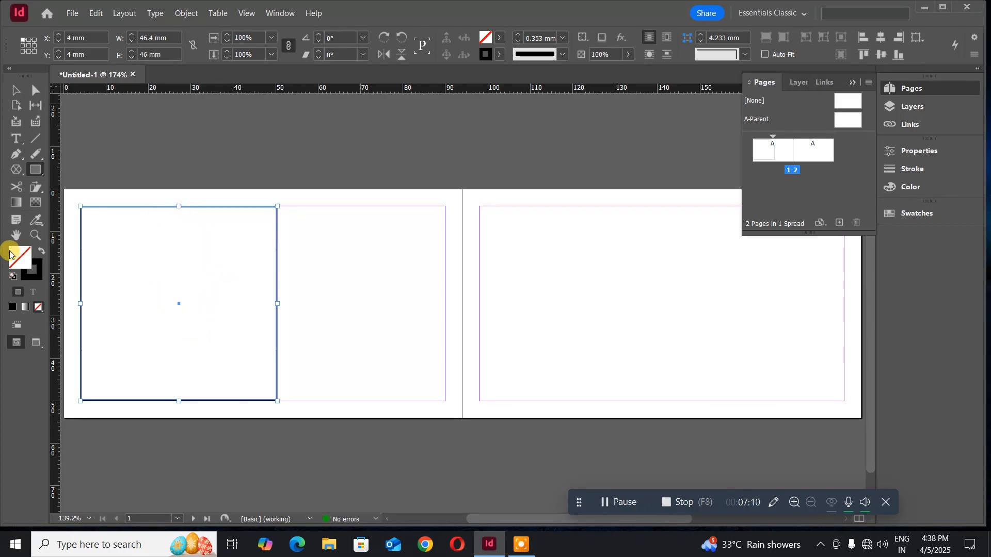
left_click(39, 265)
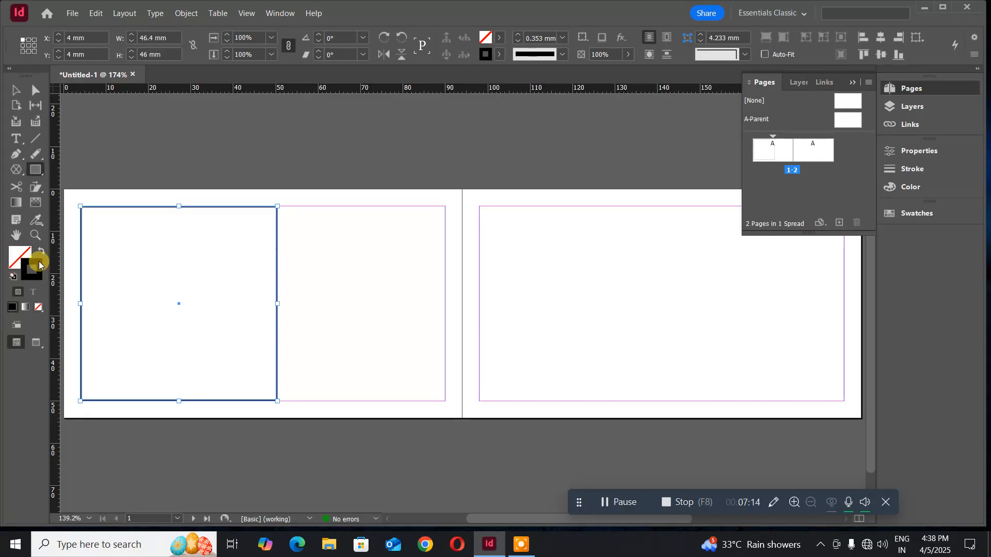
left_click(39, 308)
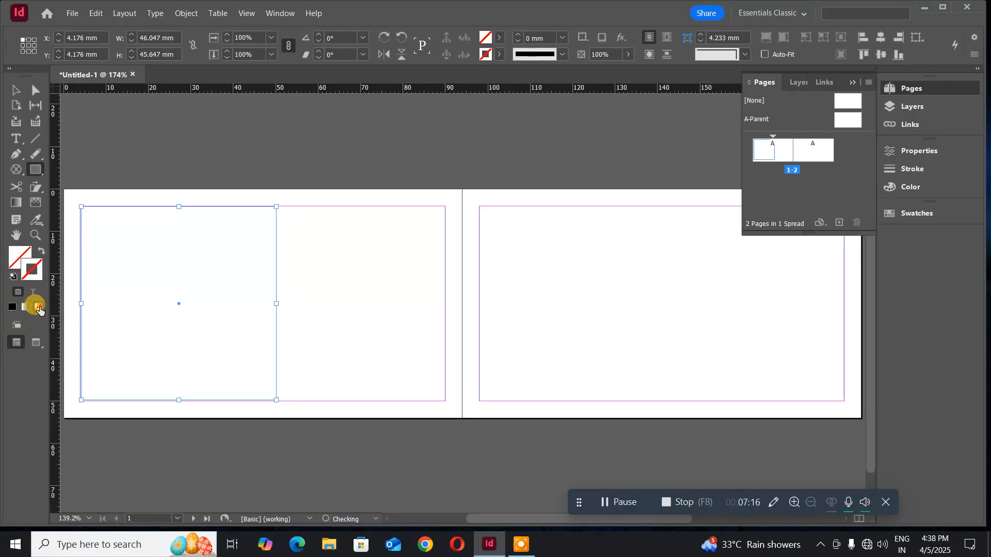
- Fill the square with a muted dark blue from the Color Picker
double_click(20, 253)
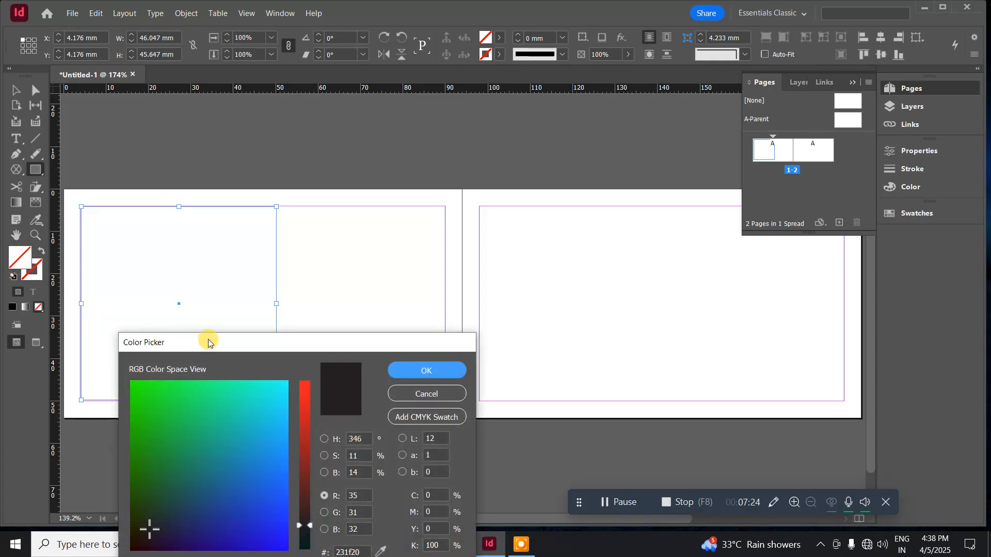
left_click_drag(209, 336, 236, 181)
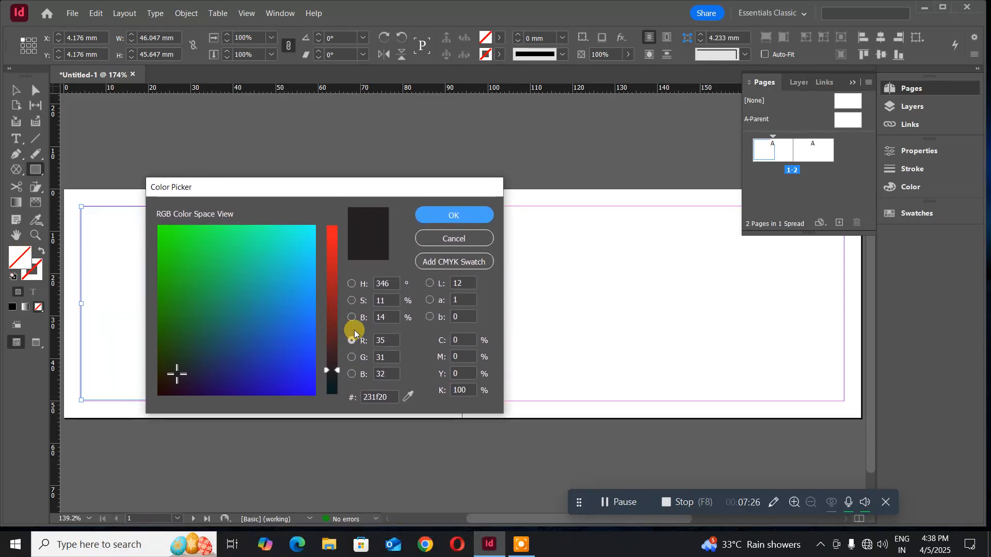
left_click(352, 284)
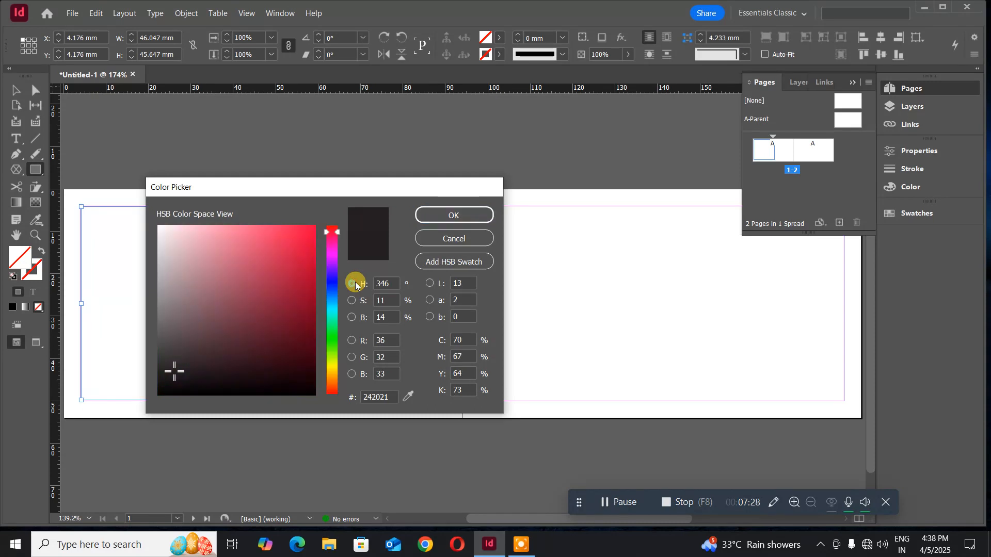
left_click(333, 295)
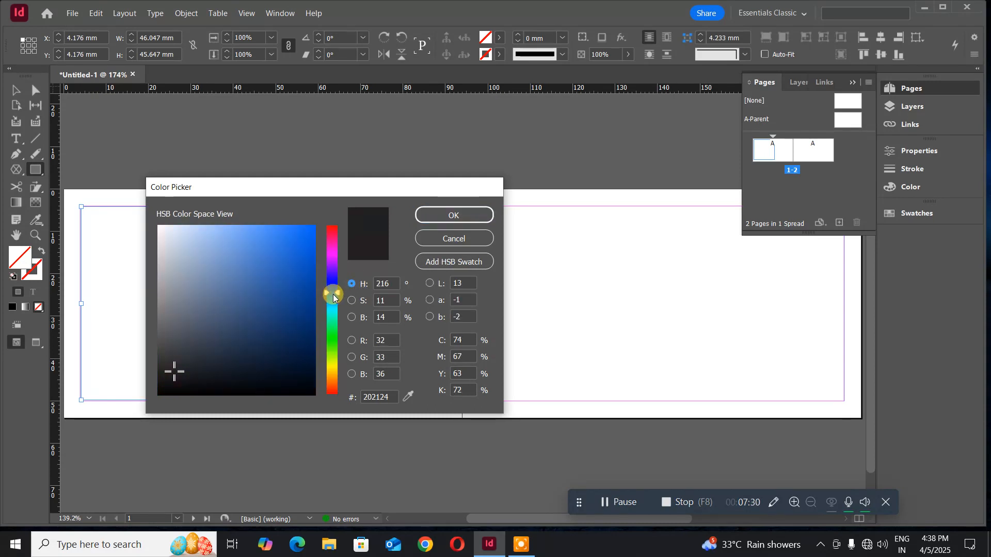
left_click(311, 287)
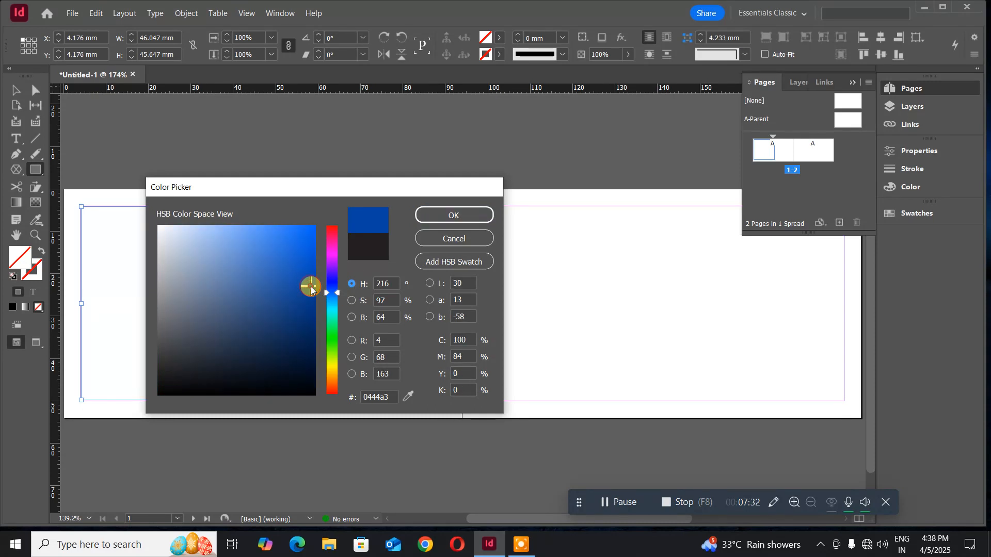
left_click(307, 297)
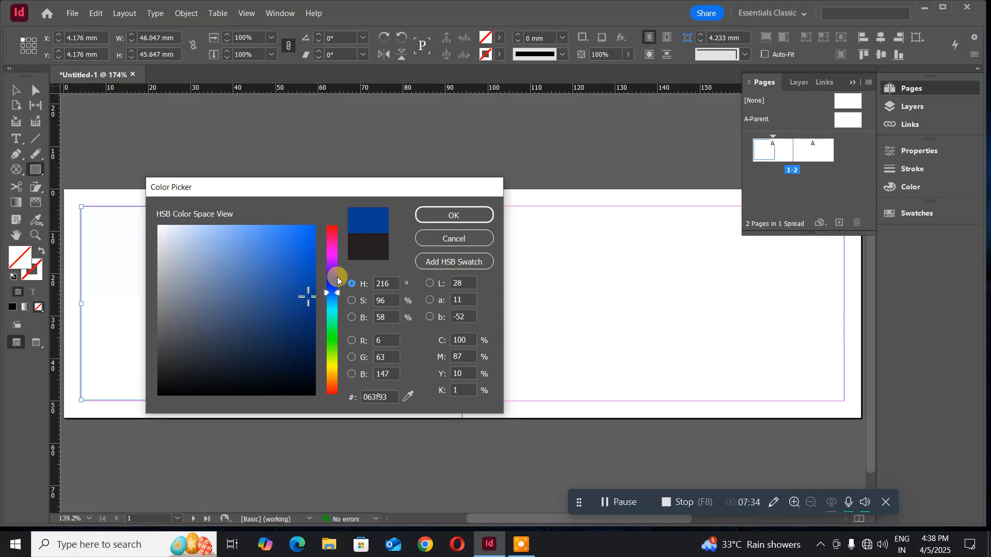
left_click(273, 261)
left_click(295, 259)
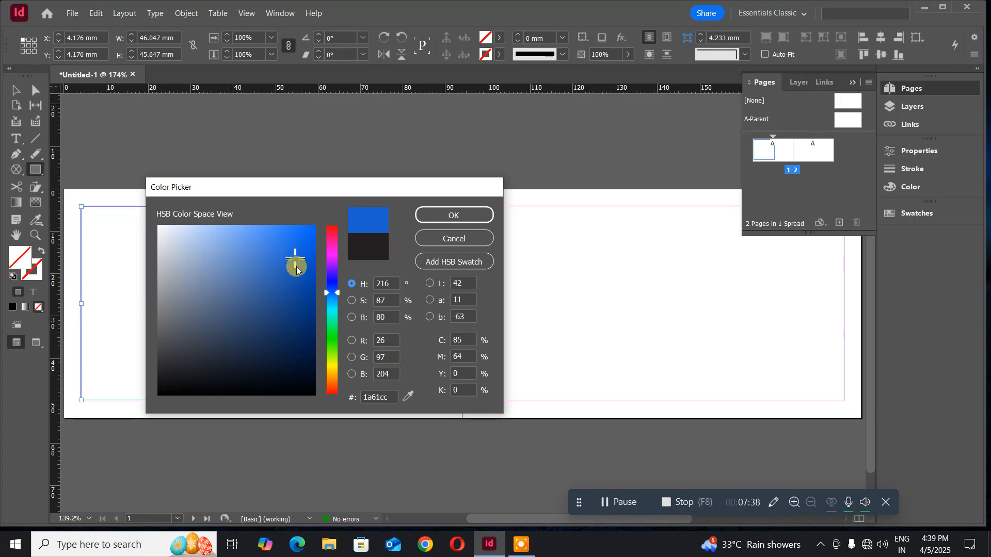
mouse_move(297, 269)
left_mouse_down()
mouse_move(274, 272)
mouse_move(258, 298)
left_mouse_up()
left_click(435, 216)
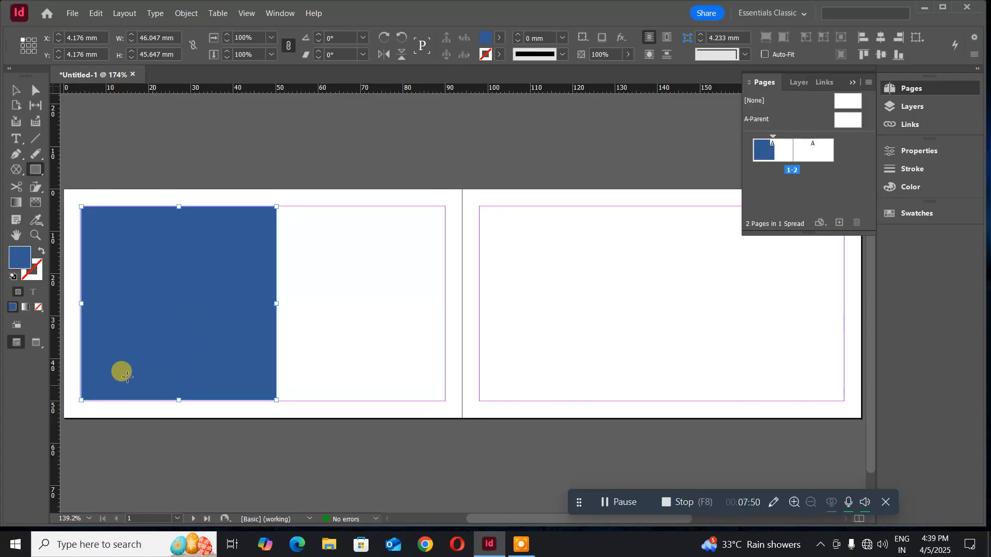
- Nudge the blue frame left and adjust its bottom edge
left_click(15, 90)
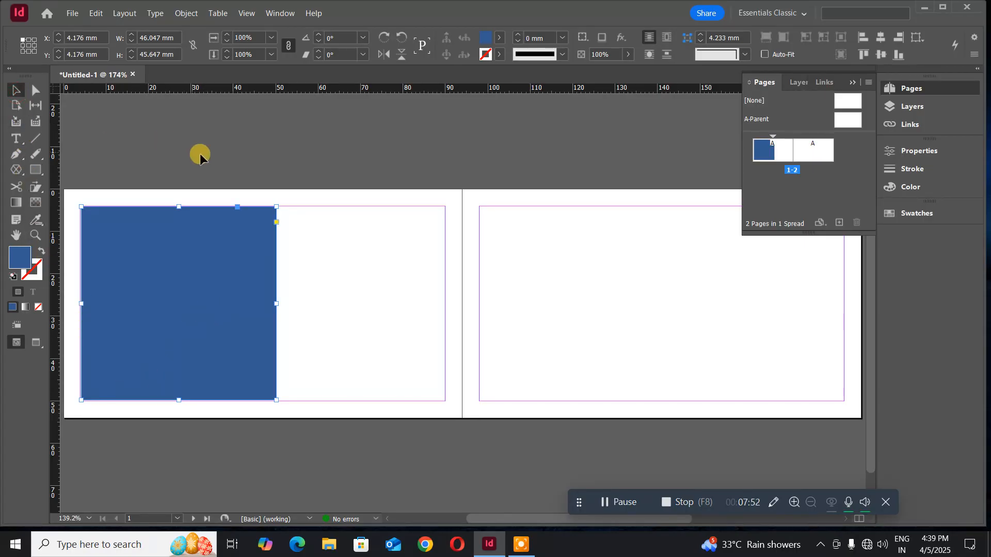
left_click(201, 156)
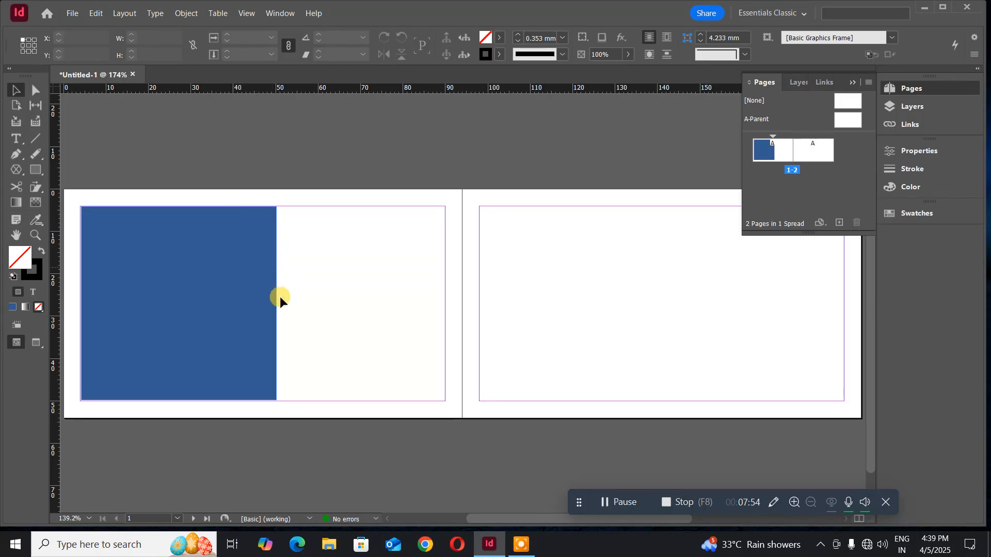
left_click(119, 338)
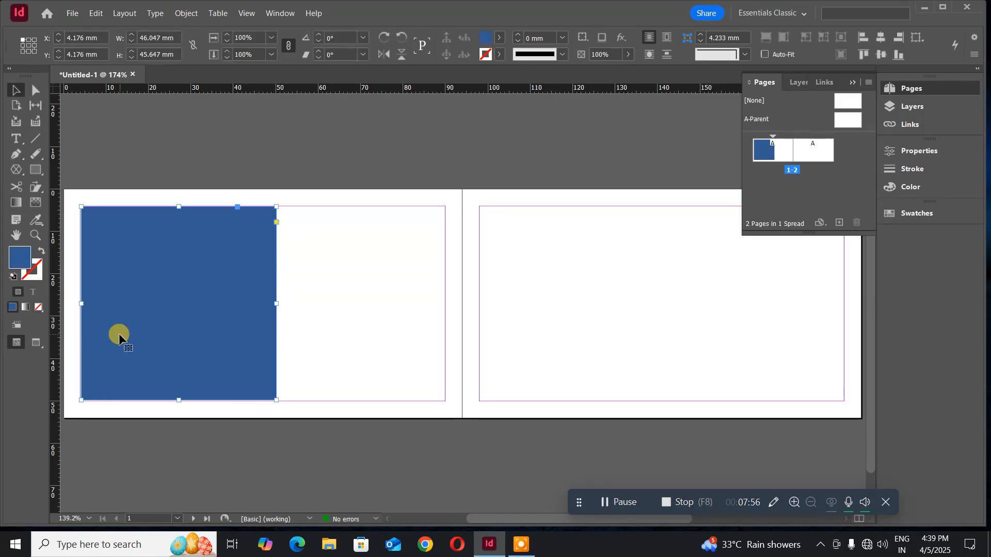
key("Left")
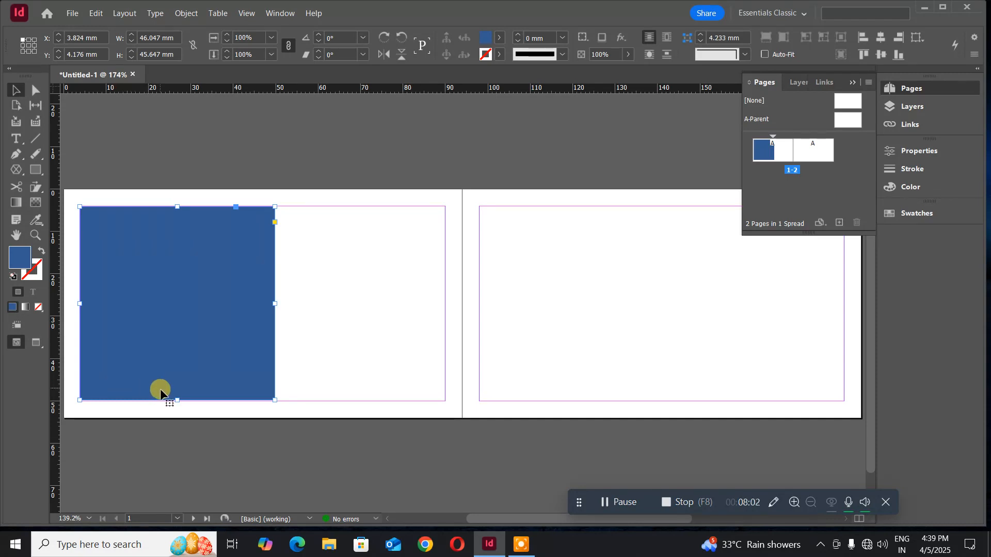
left_click_drag(177, 400, 177, 401)
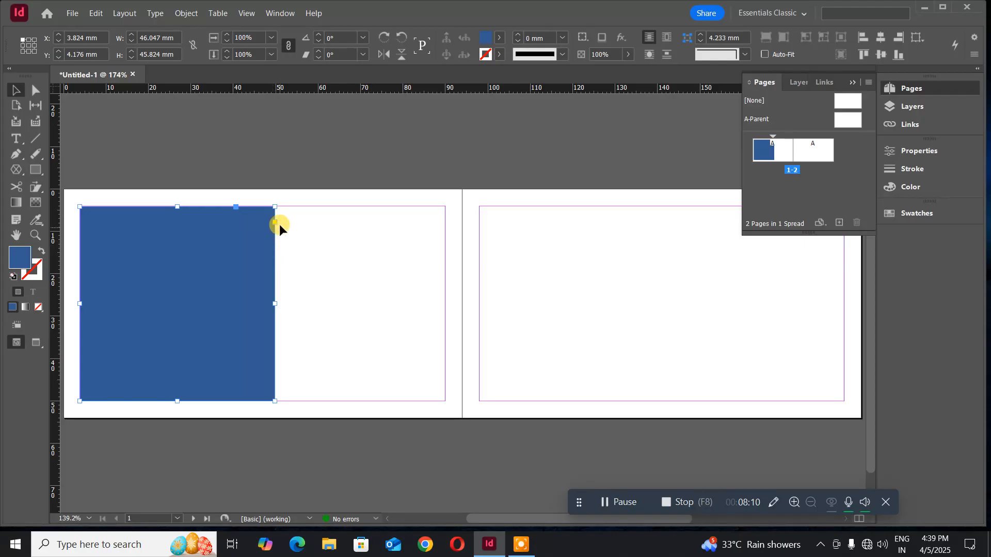
left_click(165, 138)
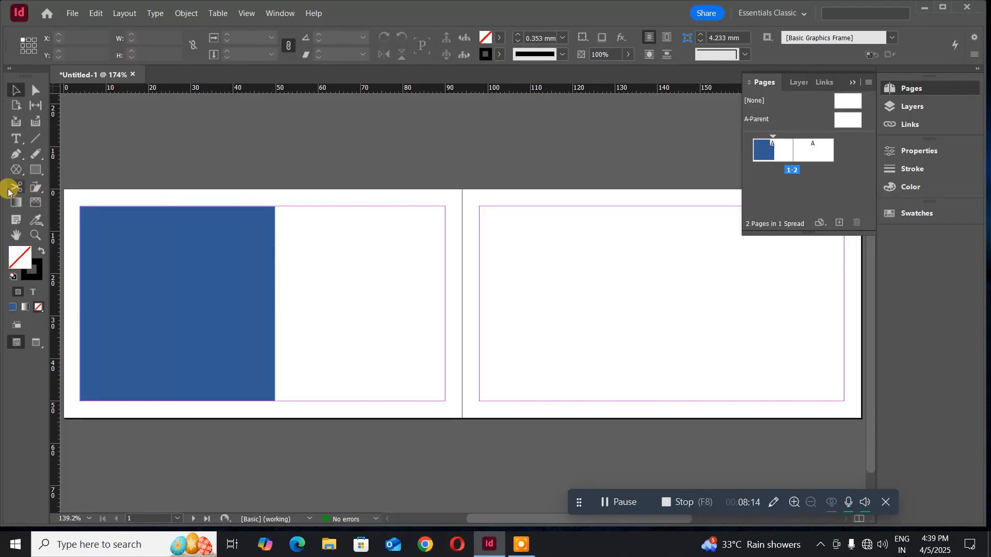
left_click(34, 174)
- Draw a tall ellipse over the blue panel's right edge and fill it dark slate
left_click_drag(35, 176, 79, 201)
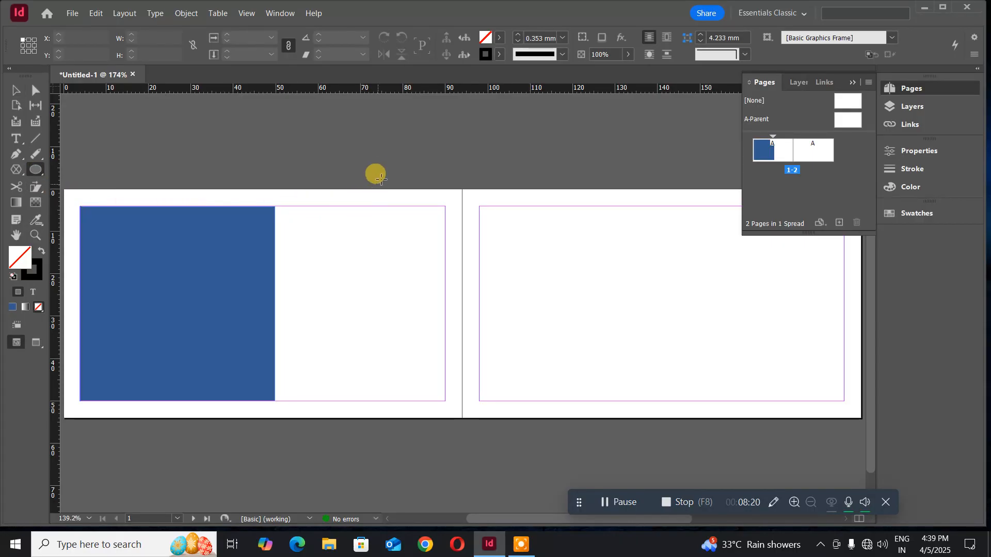
mouse_move(397, 156)
left_mouse_down()
mouse_move(342, 196)
mouse_move(213, 364)
mouse_move(201, 416)
mouse_move(240, 420)
mouse_move(203, 419)
mouse_move(239, 410)
mouse_move(222, 413)
mouse_move(222, 430)
left_mouse_up()
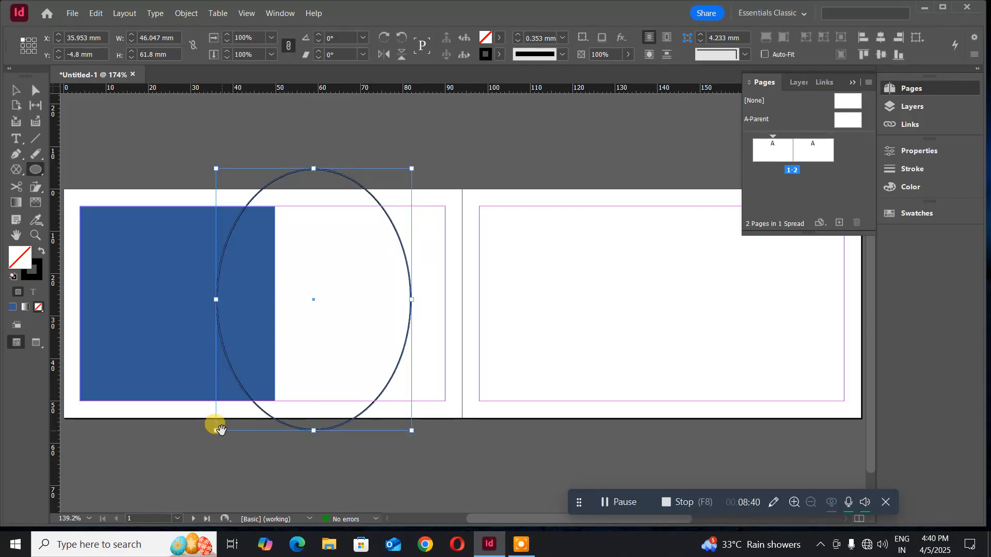
double_click(13, 255)
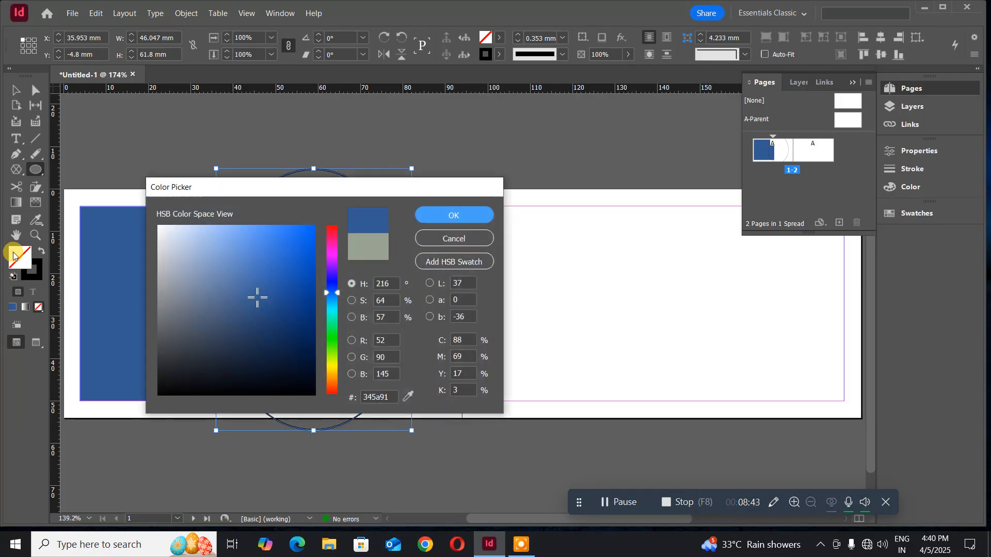
left_click(207, 343)
left_click(436, 215)
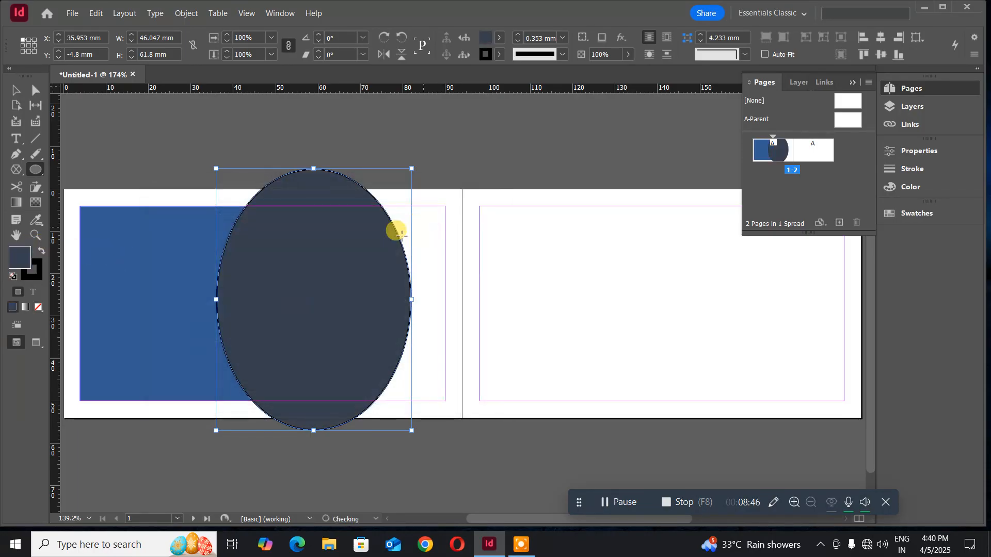
- Select both the blue rectangle and the ellipse
left_click(12, 90)
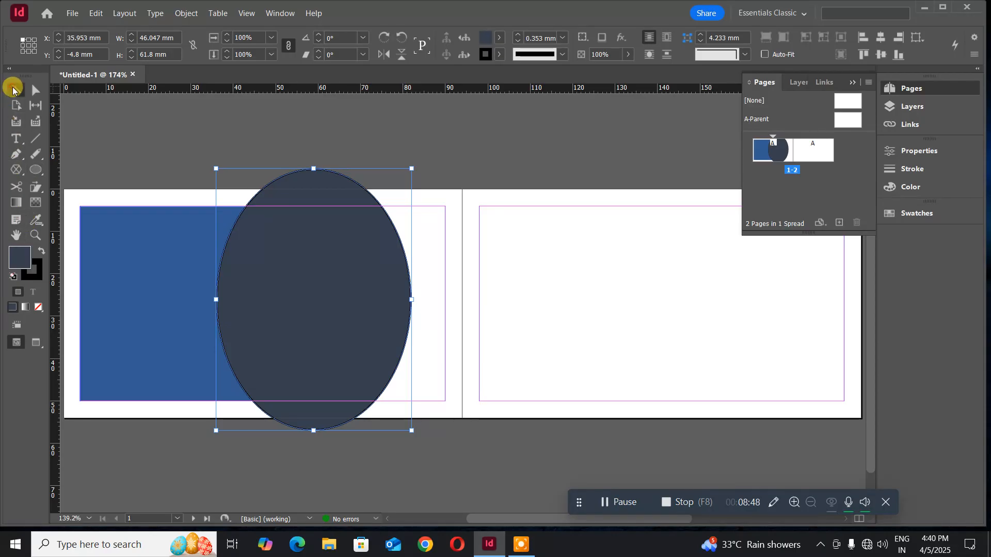
left_click(73, 137)
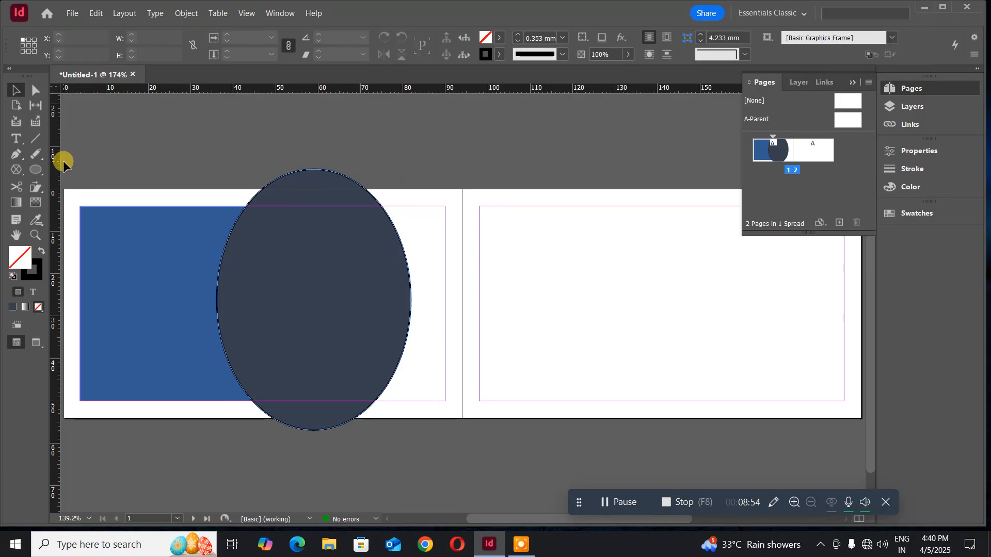
left_click_drag(64, 127, 419, 468)
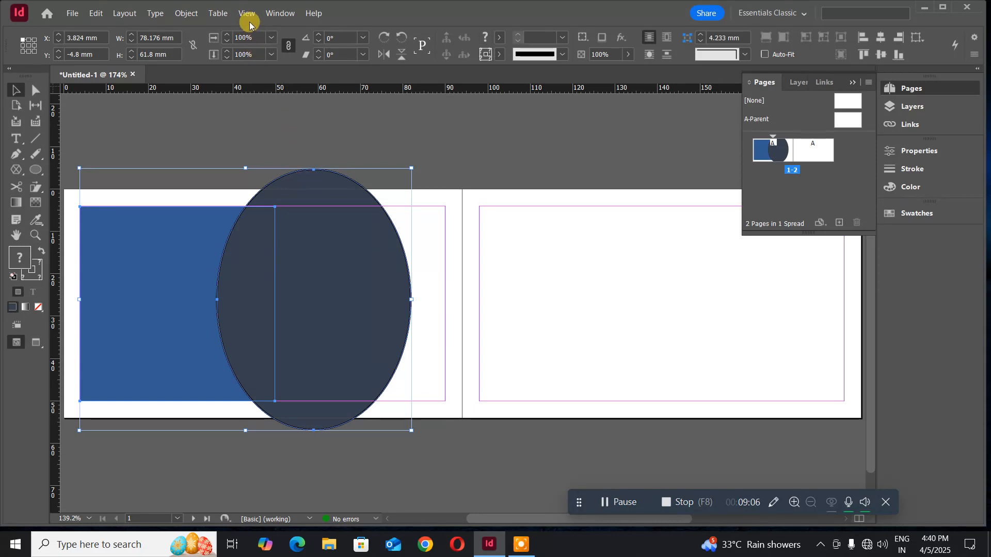
- Subtract the ellipse from the blue rectangle with Pathfinder, leaving a 40.8 × 45.8 mm concave-edged panel
left_click(265, 17)
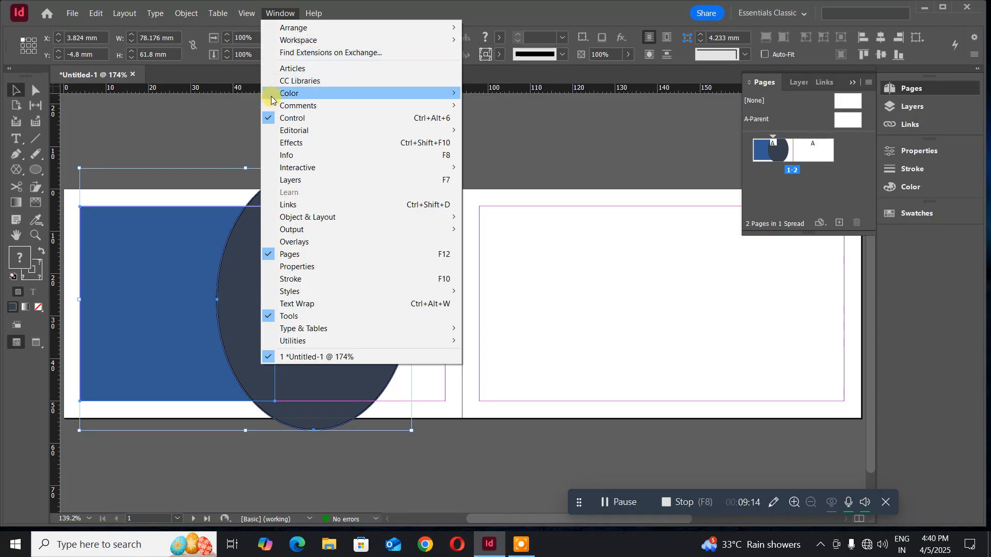
mouse_move(298, 217)
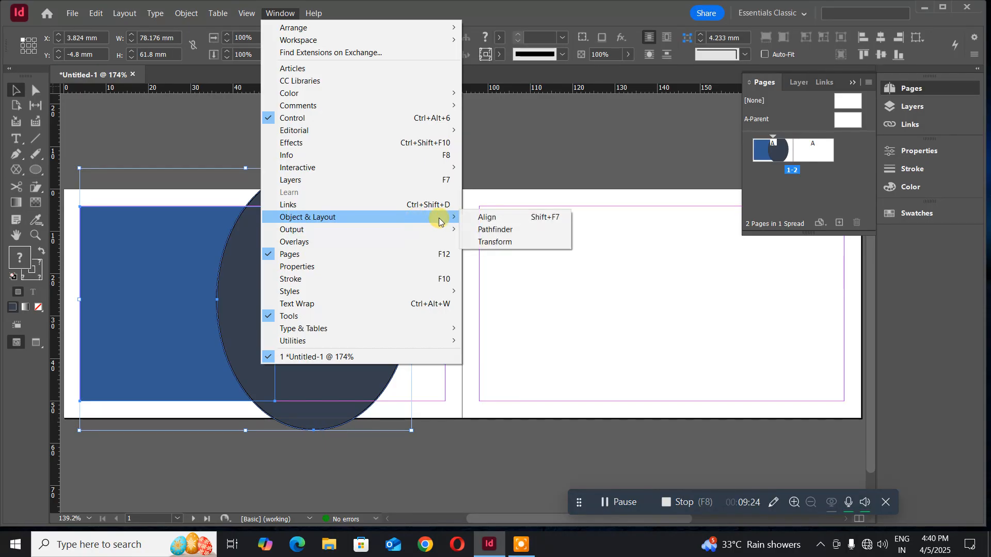
left_click(479, 229)
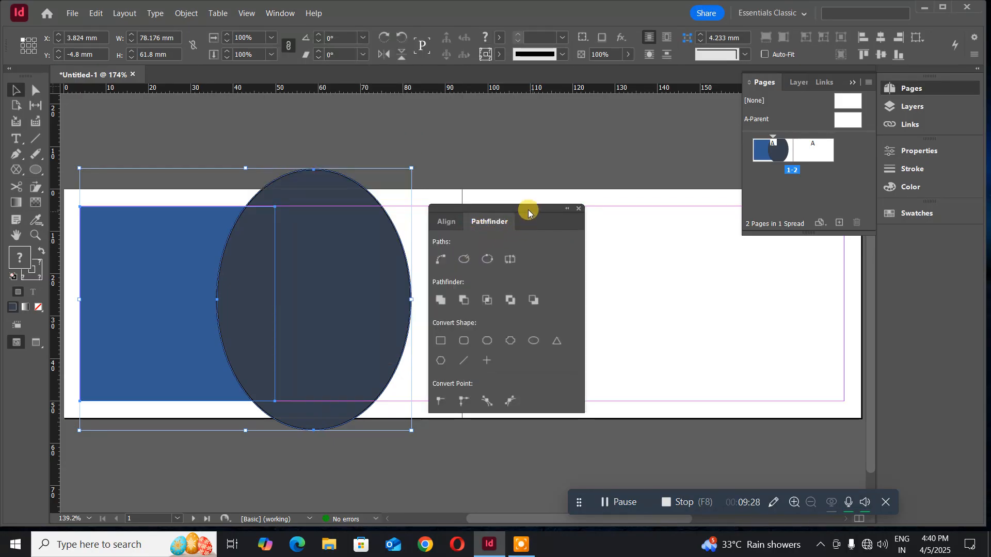
left_click_drag(526, 208, 624, 128)
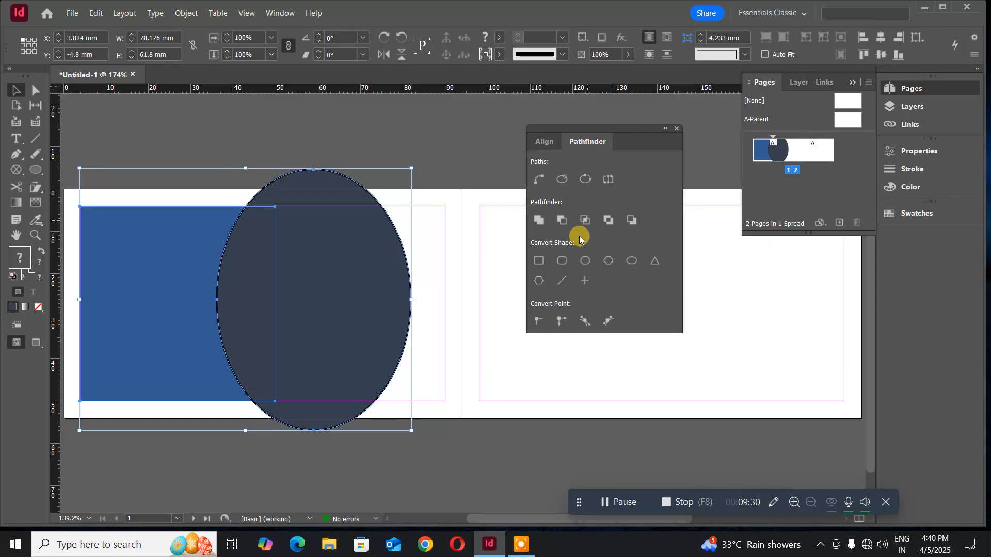
left_click(560, 222)
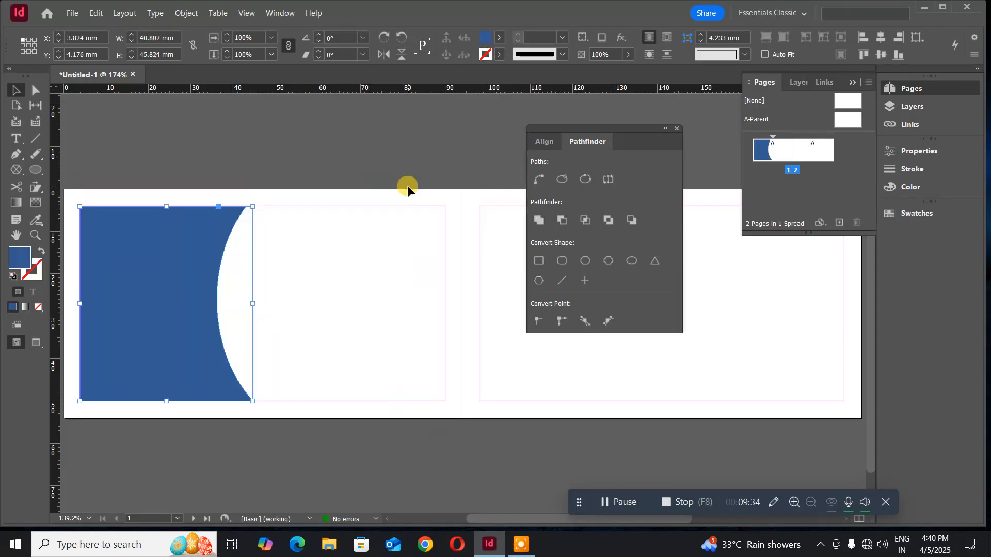
left_click(677, 128)
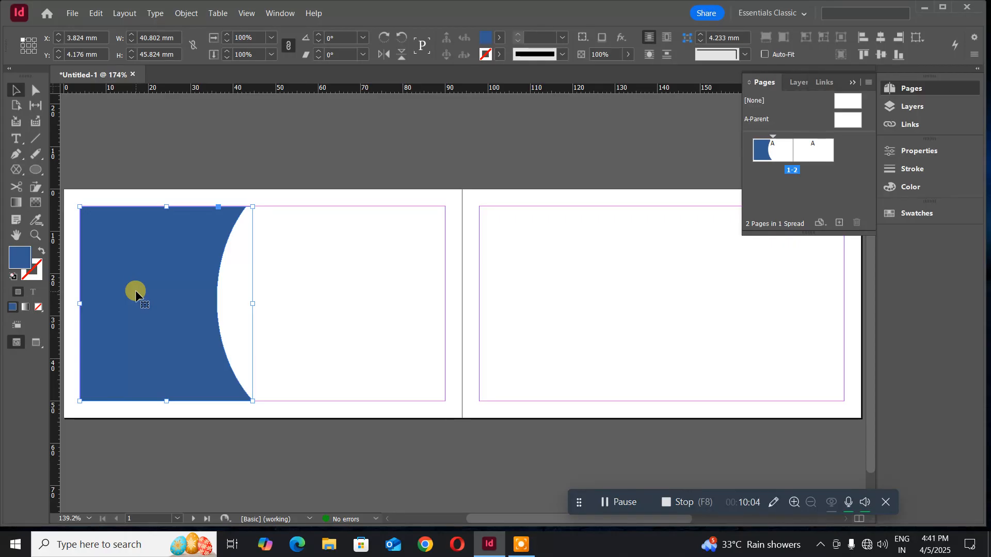
- Lock the curved blue panel with Object > Lock and confirm a marquee drag no longer selects it
left_click(188, 14)
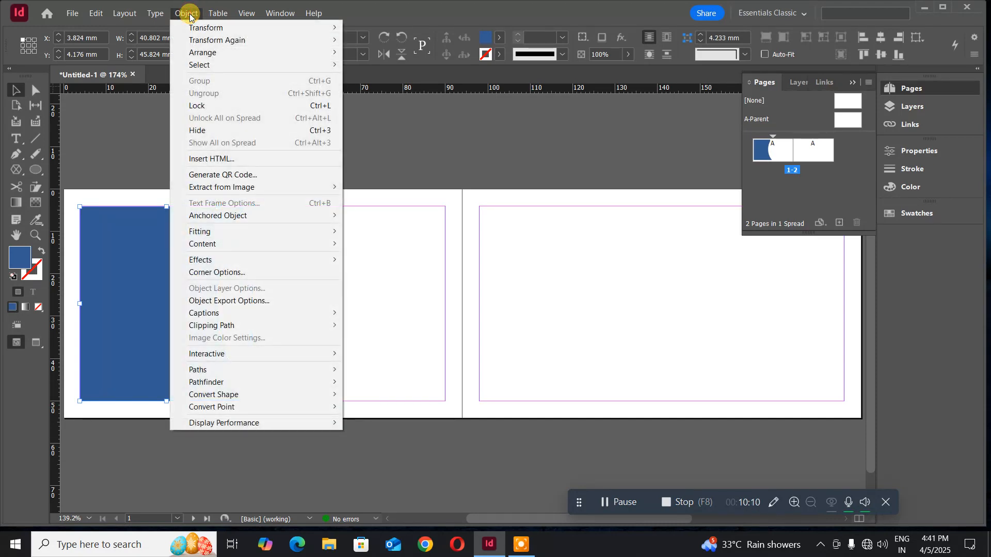
left_click(198, 106)
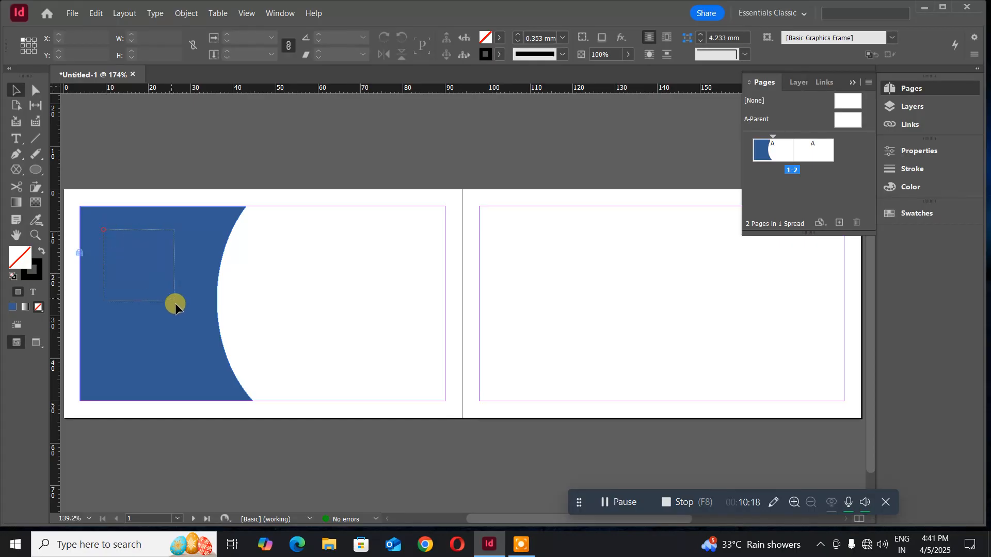
left_click_drag(175, 303, 172, 283)
left_click_drag(124, 188, 214, 345)
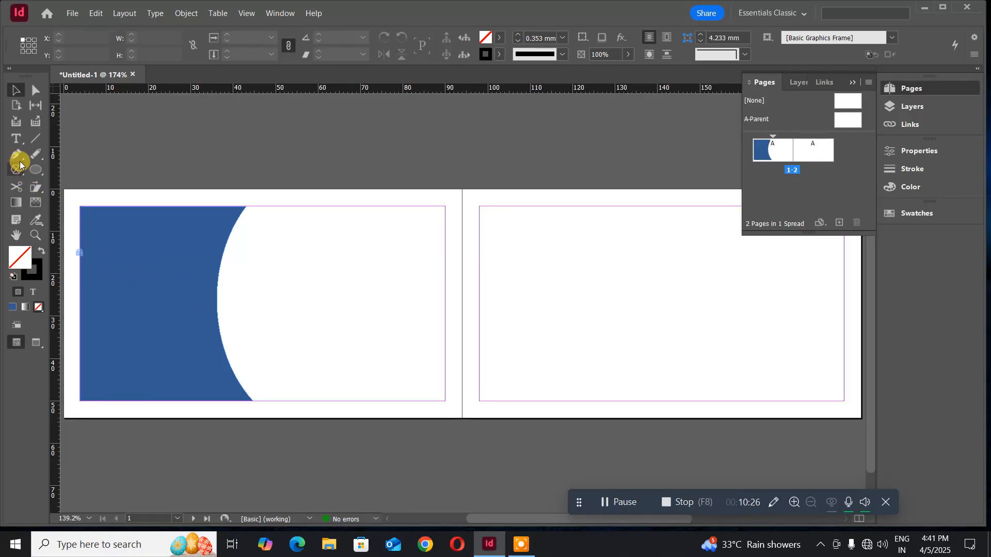
- Pen-draw a closed crescent along the panel's concave edge and widen it to about 11.1 × 46 mm
left_click_drag(18, 157, 69, 173)
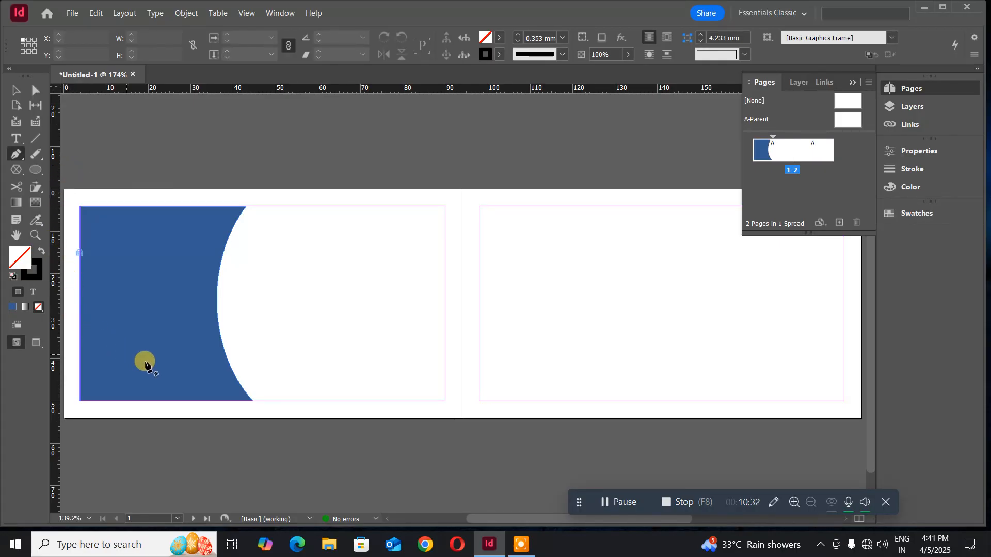
left_click(252, 401)
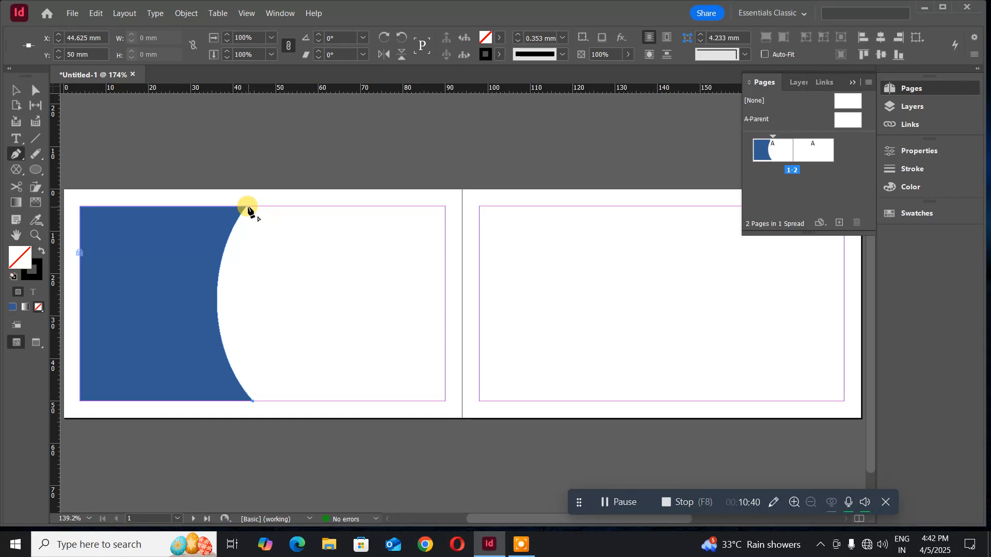
mouse_move(249, 206)
left_mouse_down()
mouse_move(268, 206)
mouse_move(291, 171)
mouse_move(292, 126)
mouse_move(322, 103)
left_mouse_up()
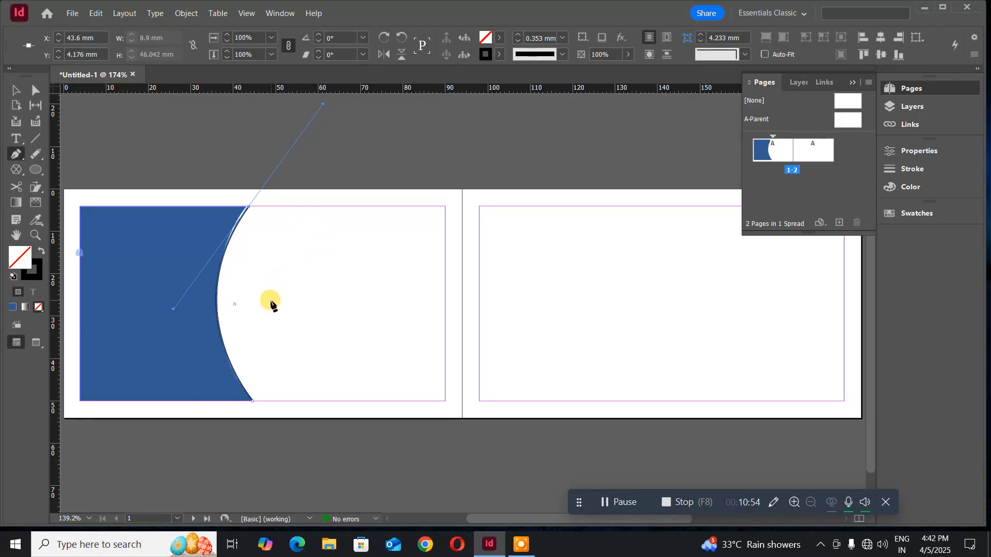
left_click(249, 206, "alt")
left_click_drag(252, 401, 205, 309)
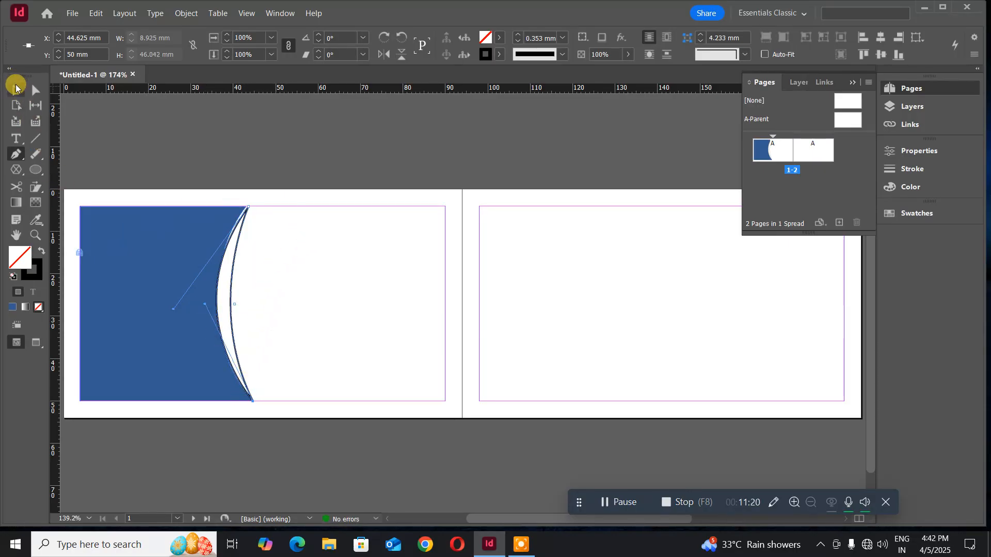
left_click(15, 88)
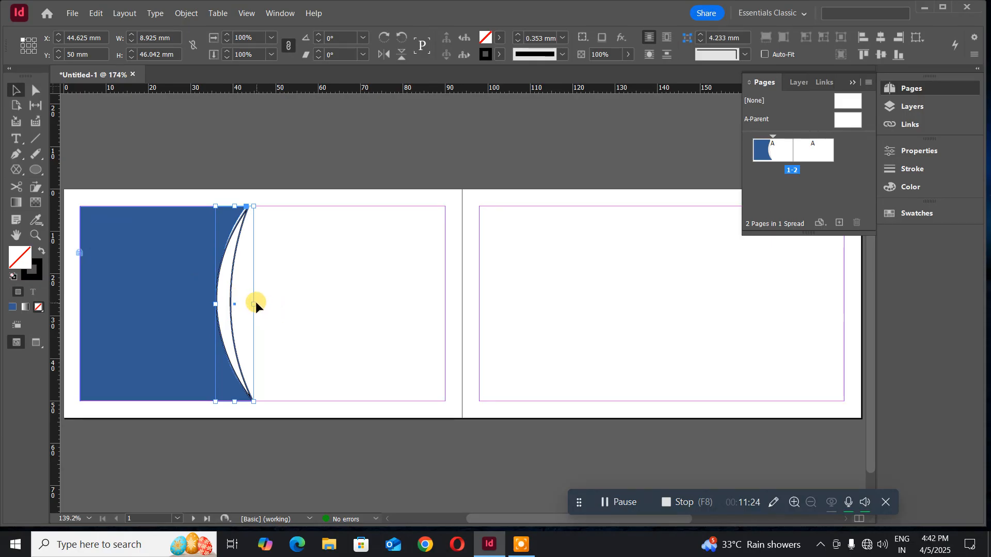
left_click_drag(253, 304, 263, 304)
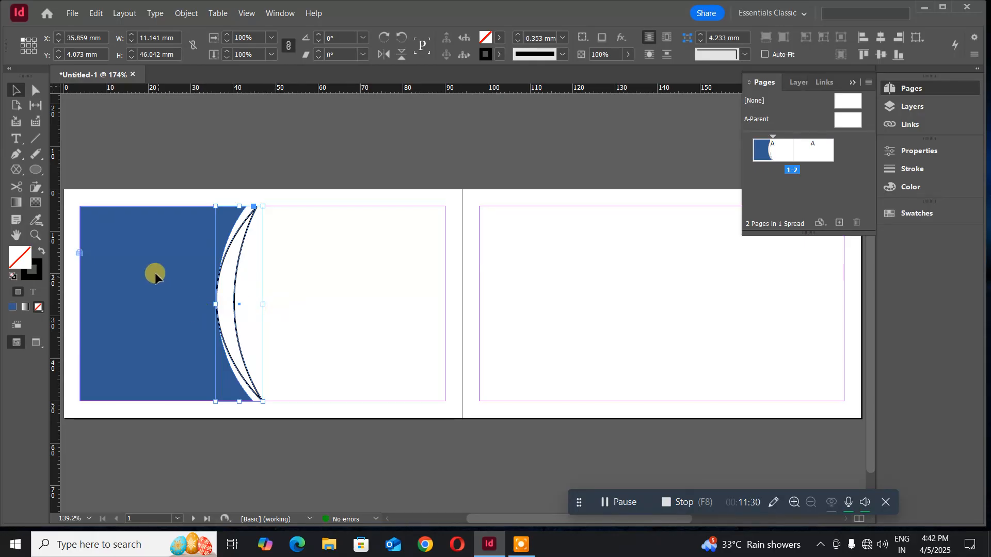
- Fill the crescent with dark slate #3b4b62 and nudge it slightly left onto the panel edge
double_click(36, 266)
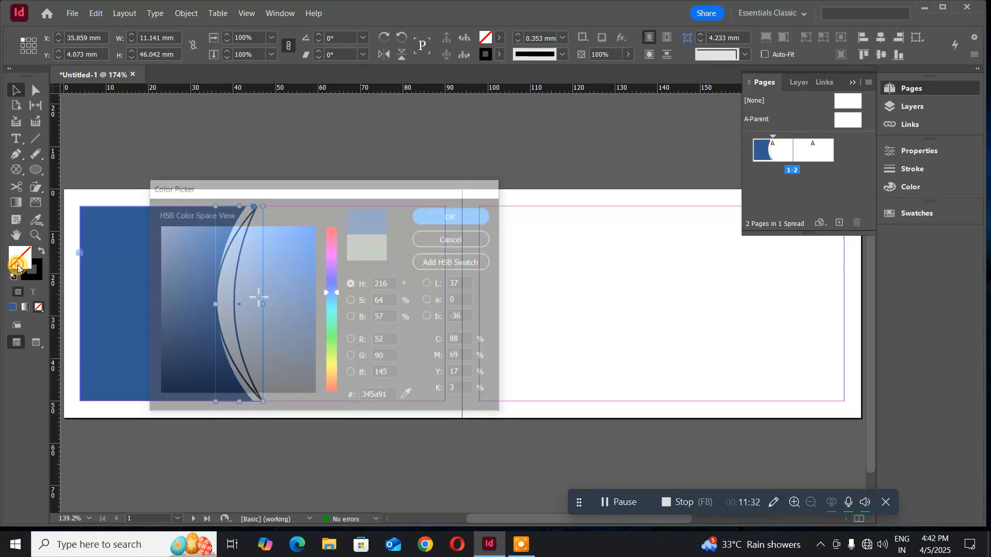
left_click_drag(235, 331, 220, 329)
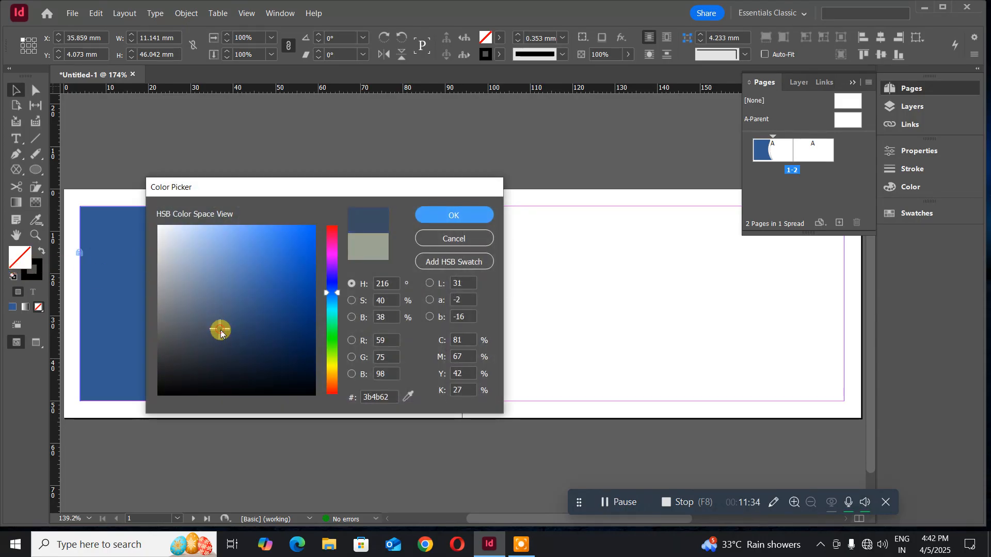
left_click(445, 220)
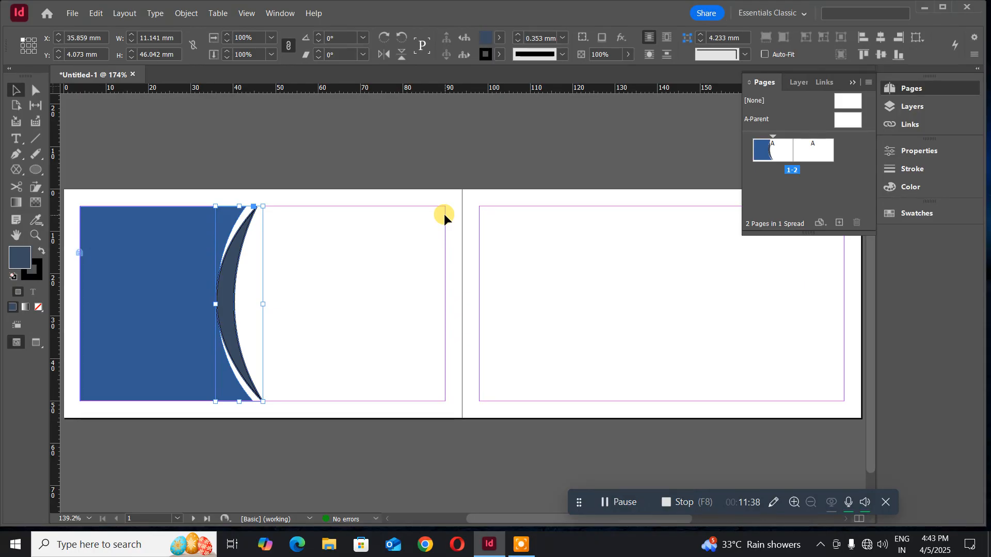
key("Left")
key("Left")
key("Left")
key("Left")
key("Left")
key("Left")
key("Left")
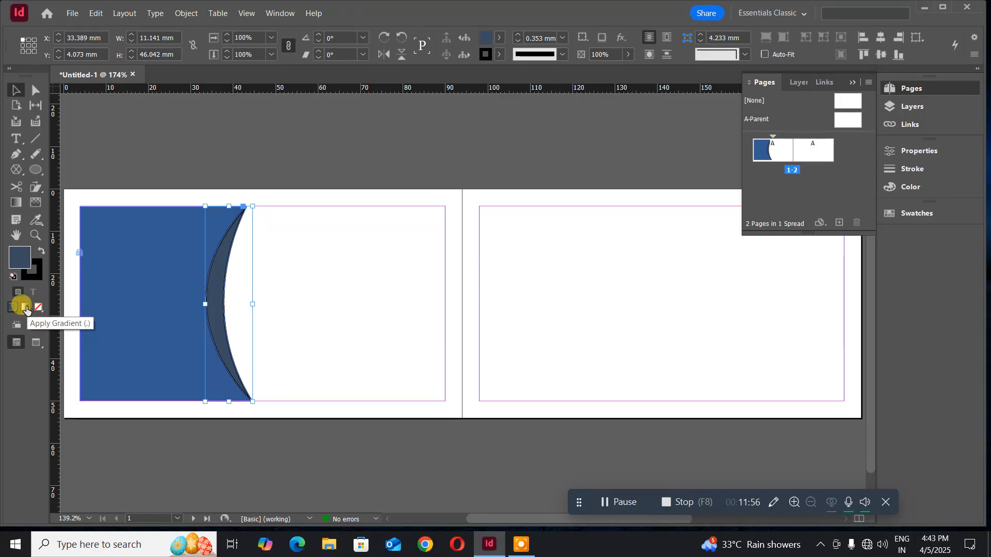
- Apply a gradient fill to the crescent and drag it with the Gradient Swatch tool from top to bottom
left_click(26, 308)
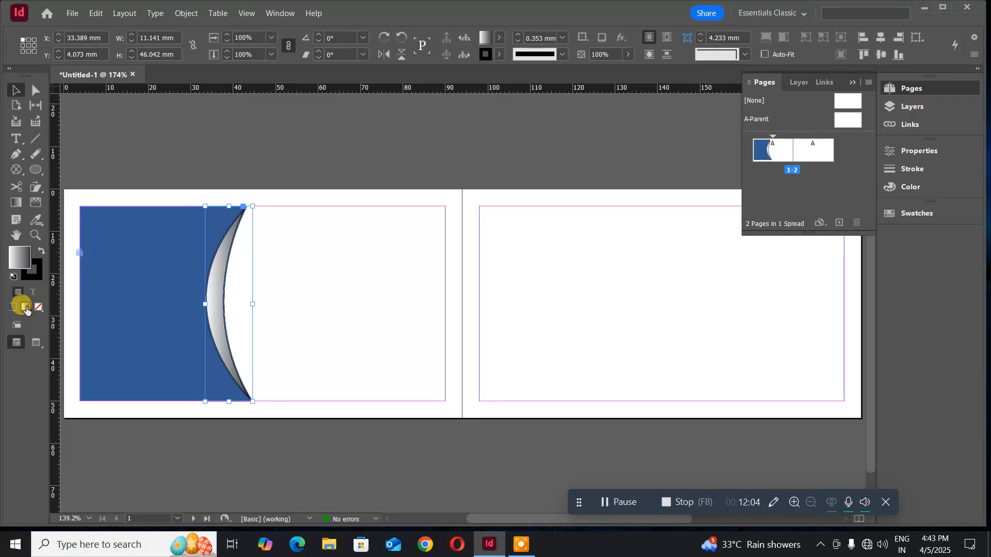
left_click(16, 202)
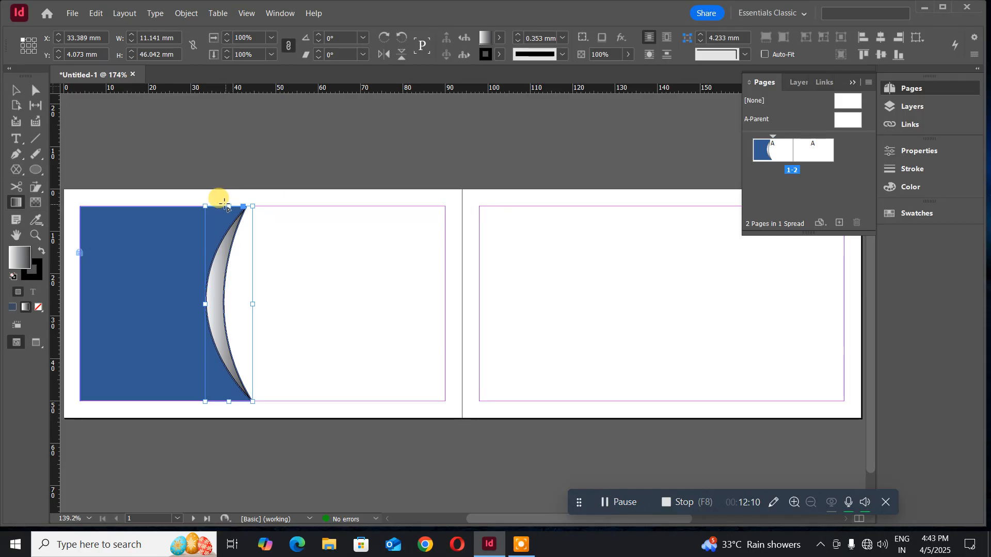
left_click_drag(227, 204, 229, 402)
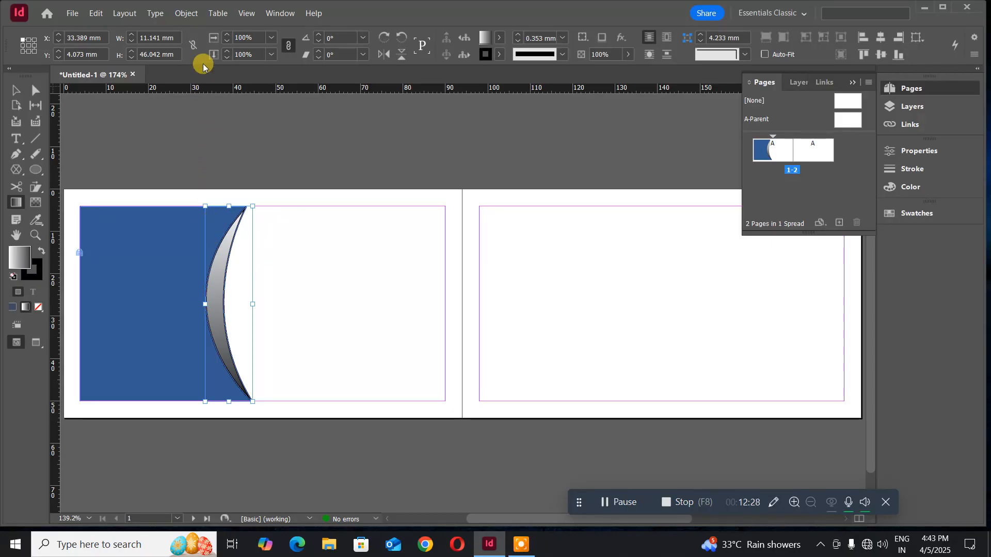
- Open the Gradient panel from Window > Color and move it clear of the card
left_click(186, 13)
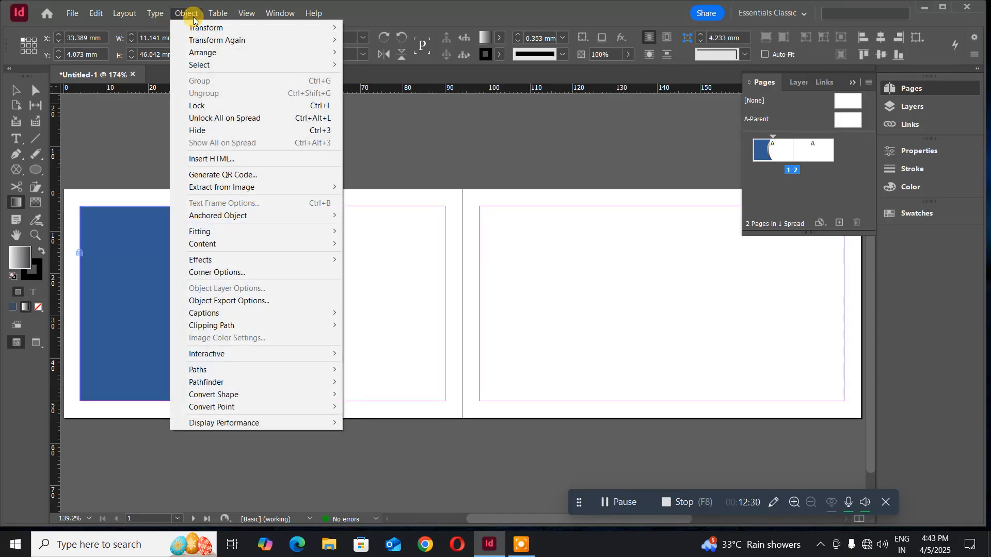
left_click(187, 13)
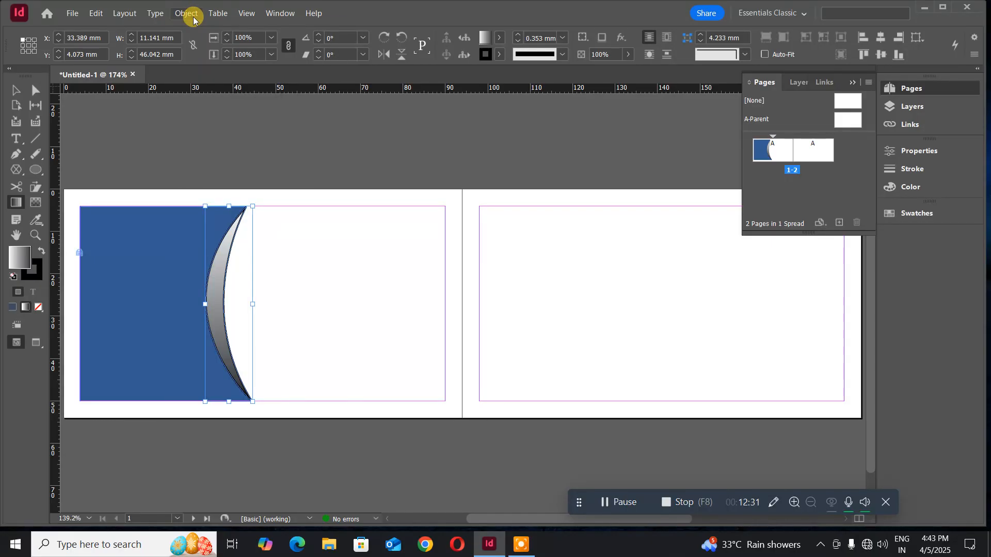
left_click(282, 12)
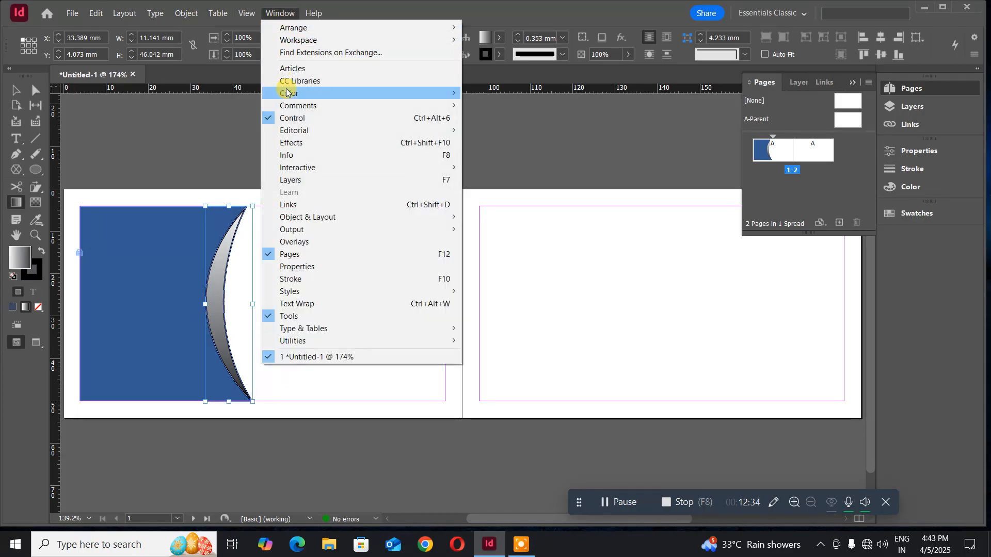
mouse_move(288, 93)
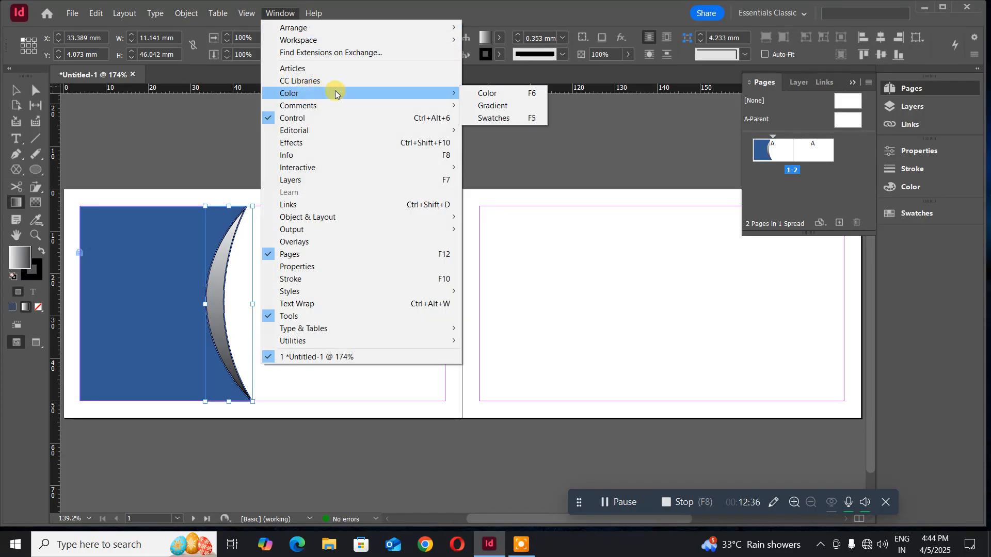
left_click(498, 105)
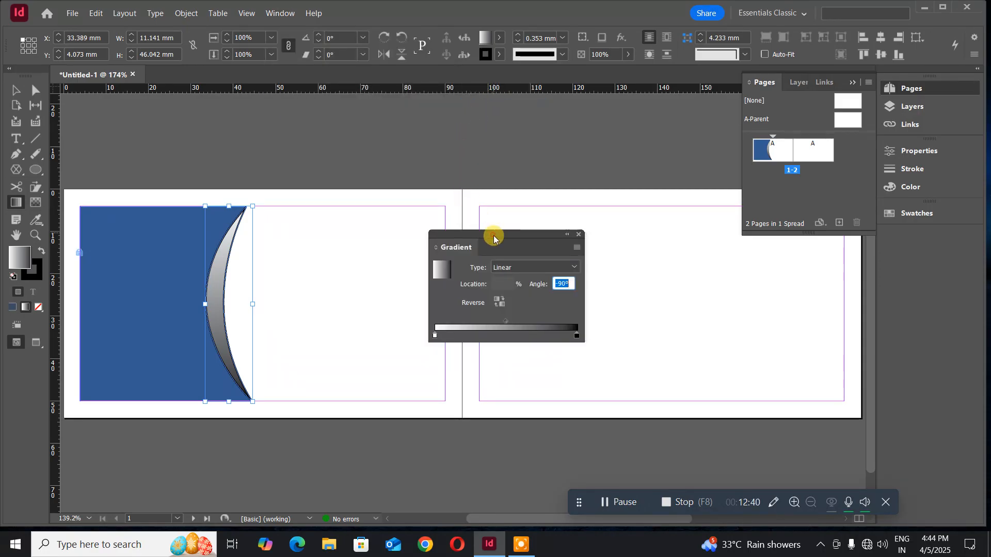
left_click_drag(491, 234, 158, 109)
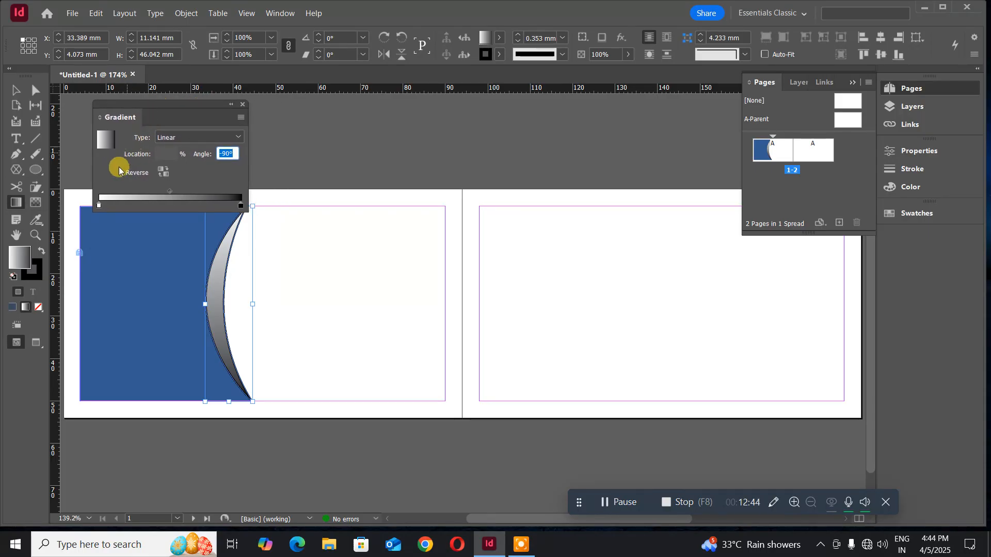
- Set the gradient's left stop to bright blue 2476ff (H 217, S 86, B 100)
left_click(98, 206)
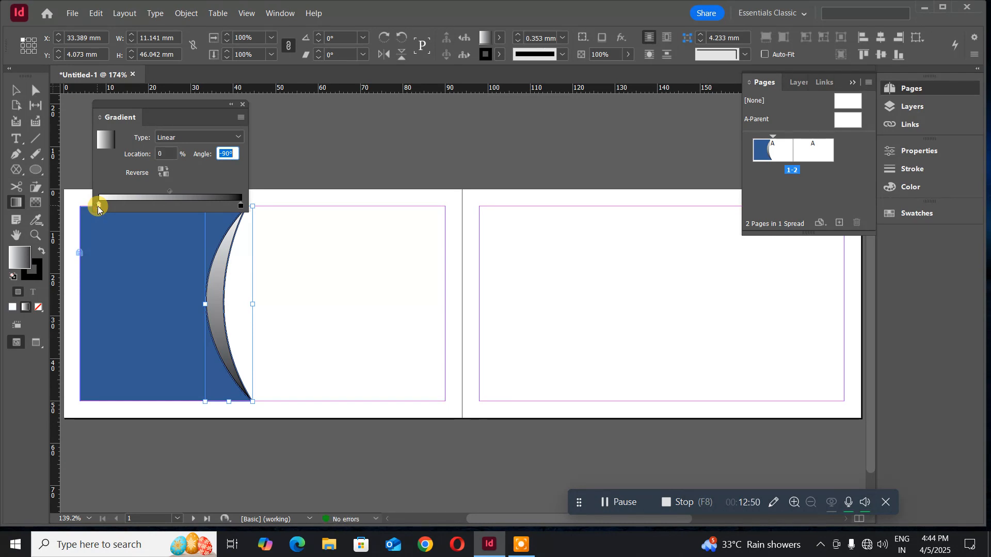
left_click(24, 258)
left_click(23, 259)
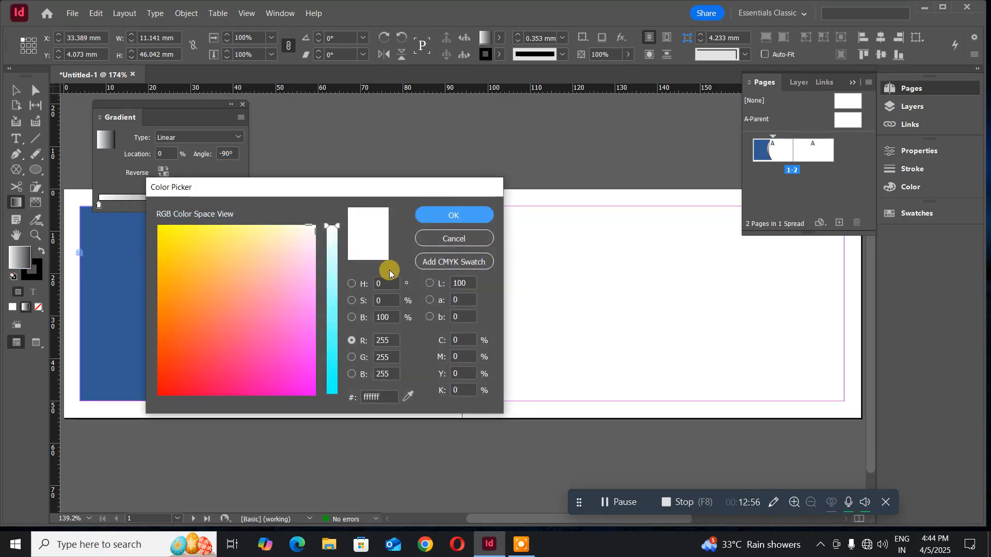
left_click(351, 283)
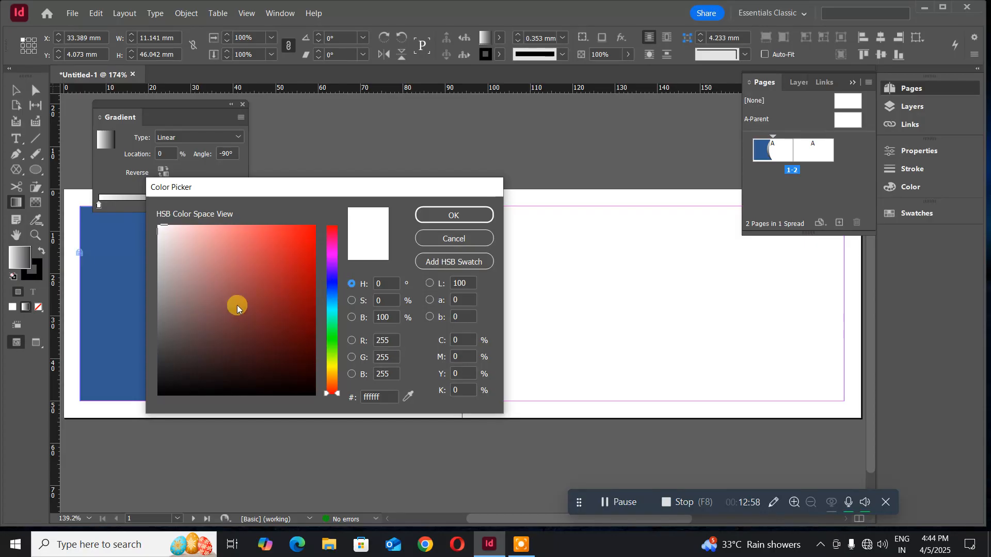
left_click(331, 292)
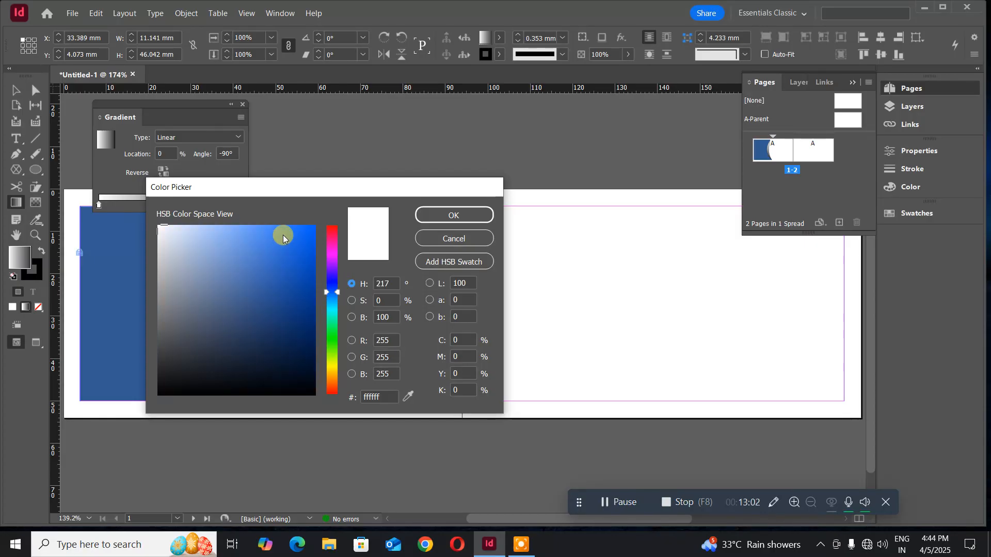
left_click(293, 225)
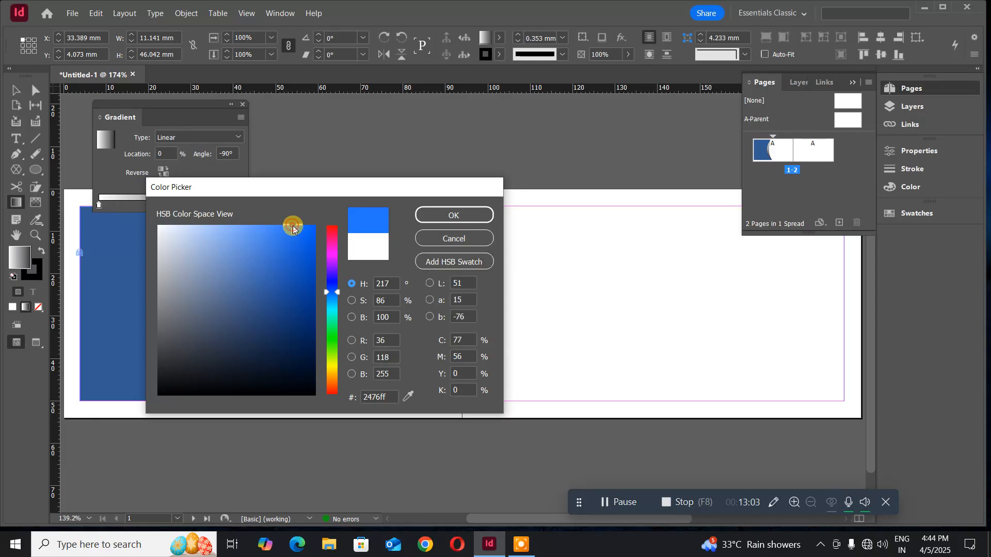
left_click(431, 209)
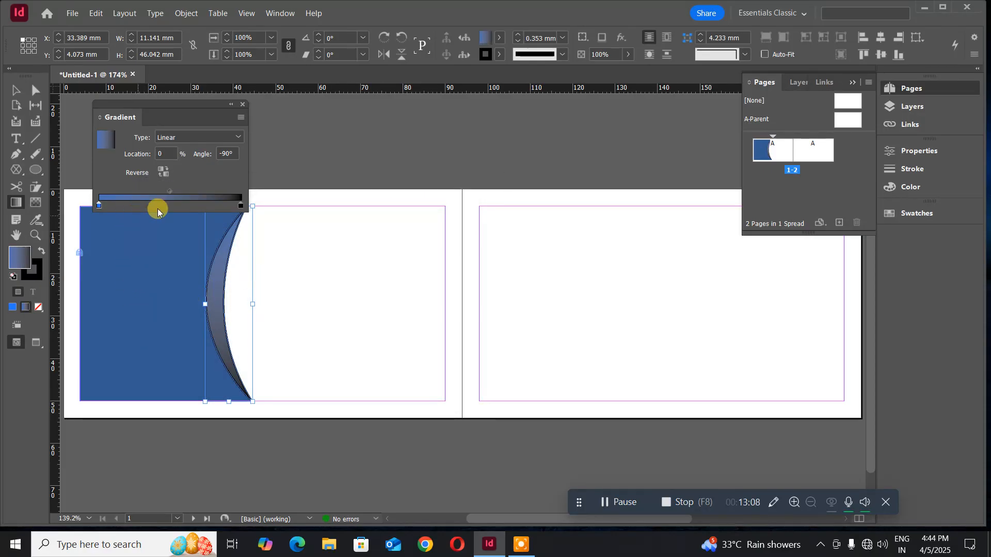
- Set the gradient's right stop to dark navy #142846
left_click(240, 205)
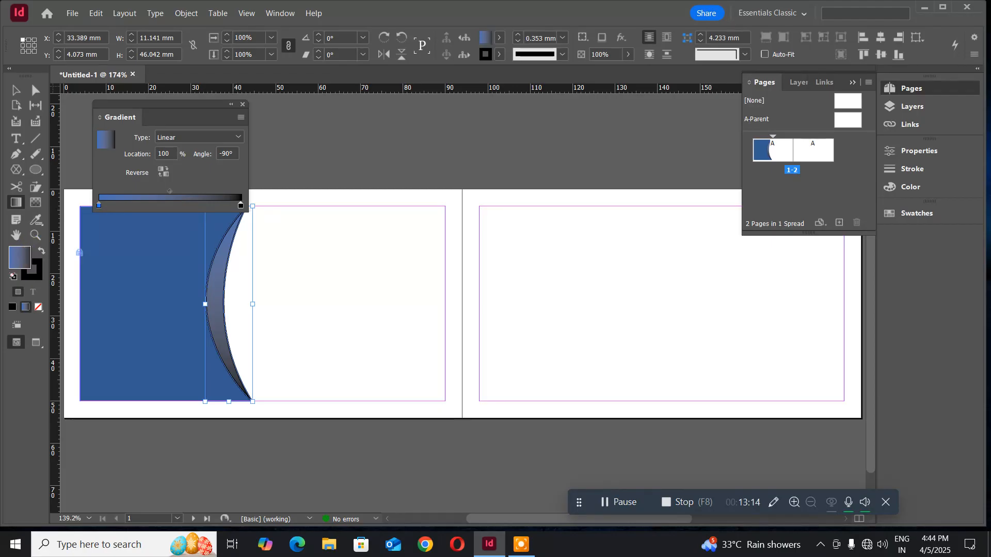
double_click(16, 258)
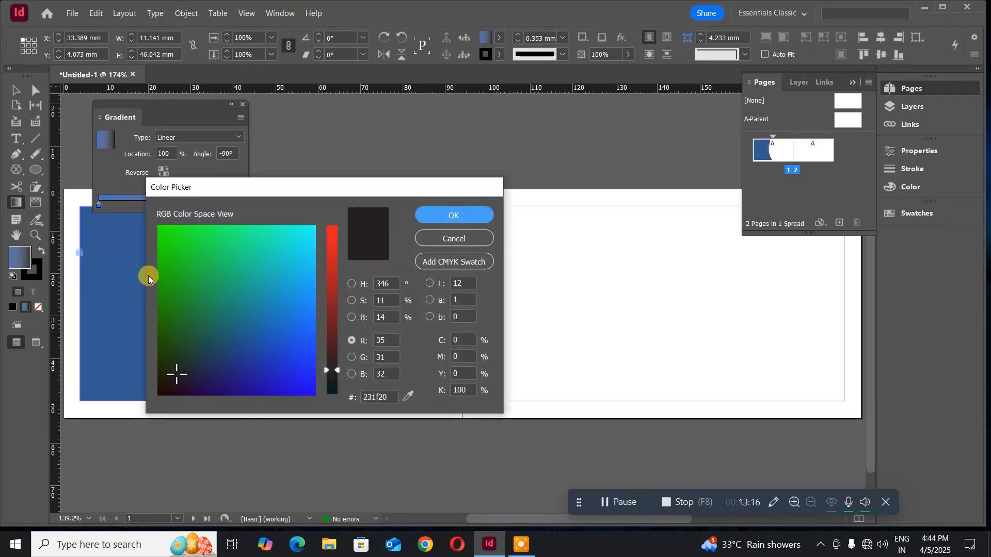
left_click(351, 284)
left_click(331, 294)
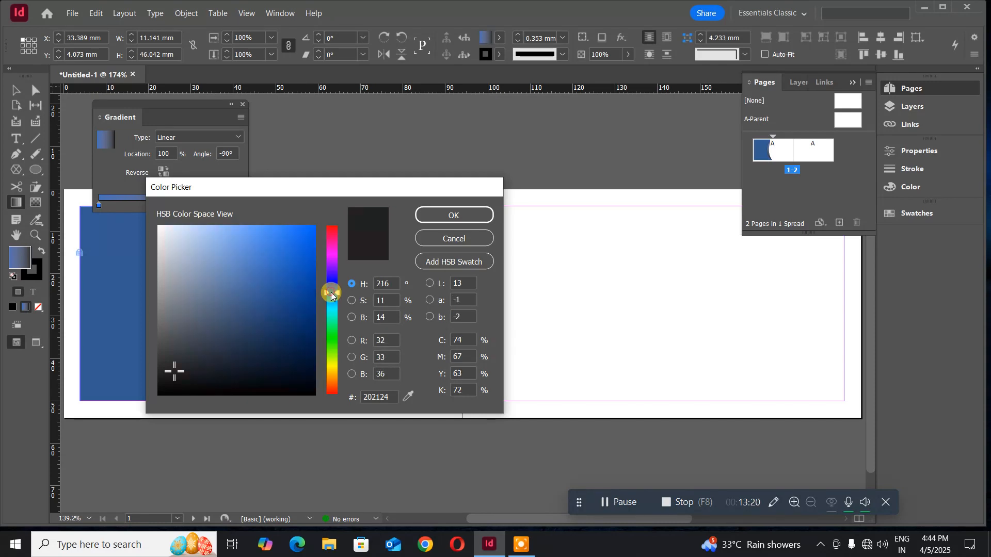
left_click(308, 323)
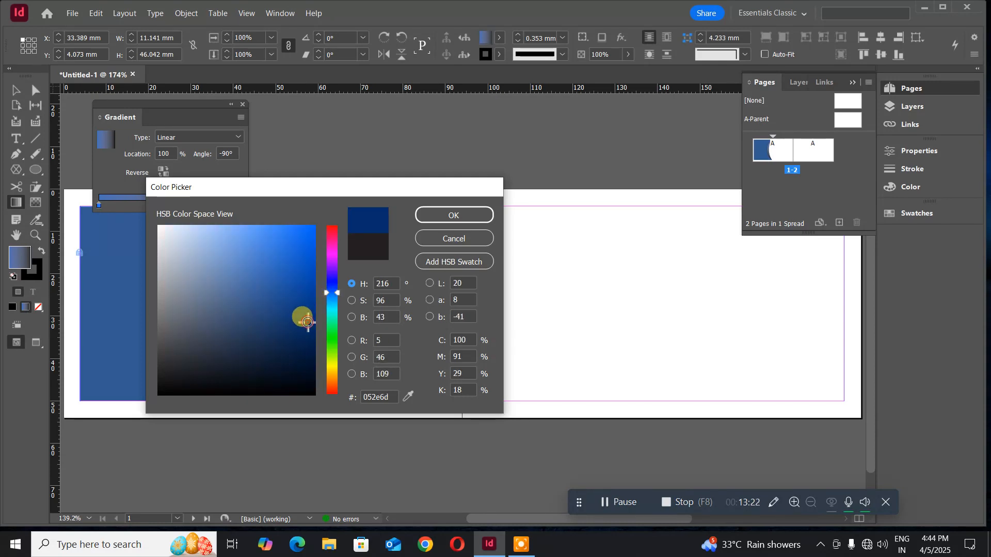
left_click(453, 215)
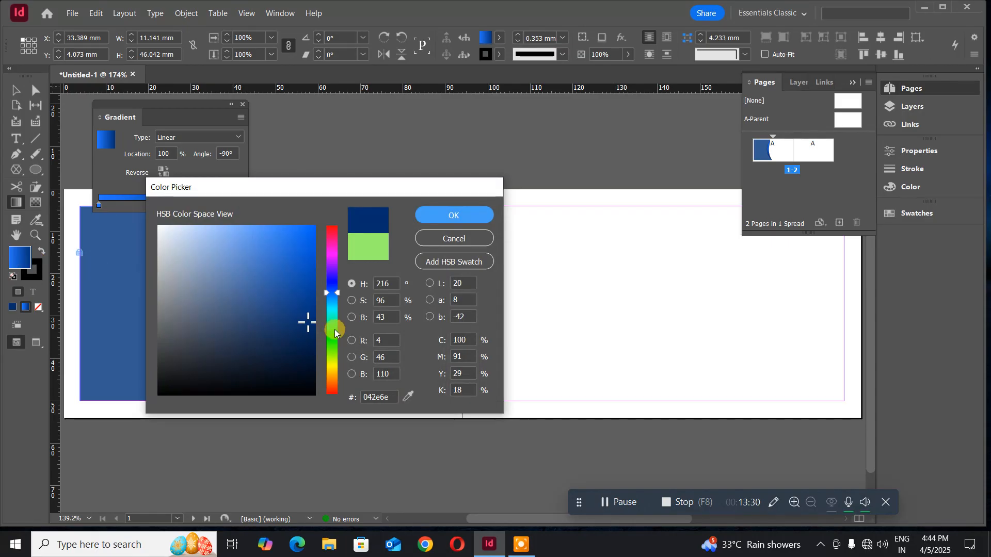
left_click(286, 344)
mouse_move(285, 346)
left_mouse_down()
mouse_move(270, 336)
mouse_move(270, 351)
left_mouse_up()
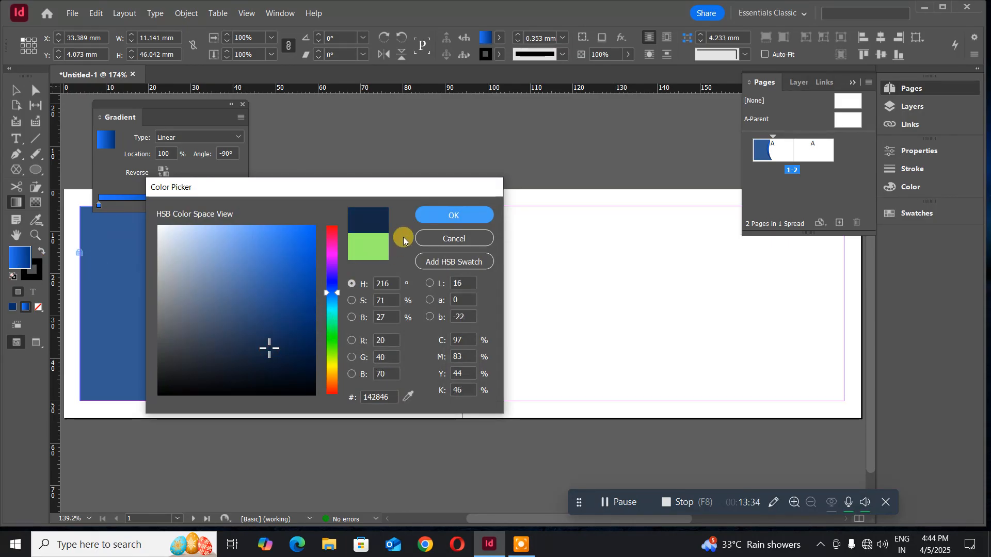
left_click(436, 214)
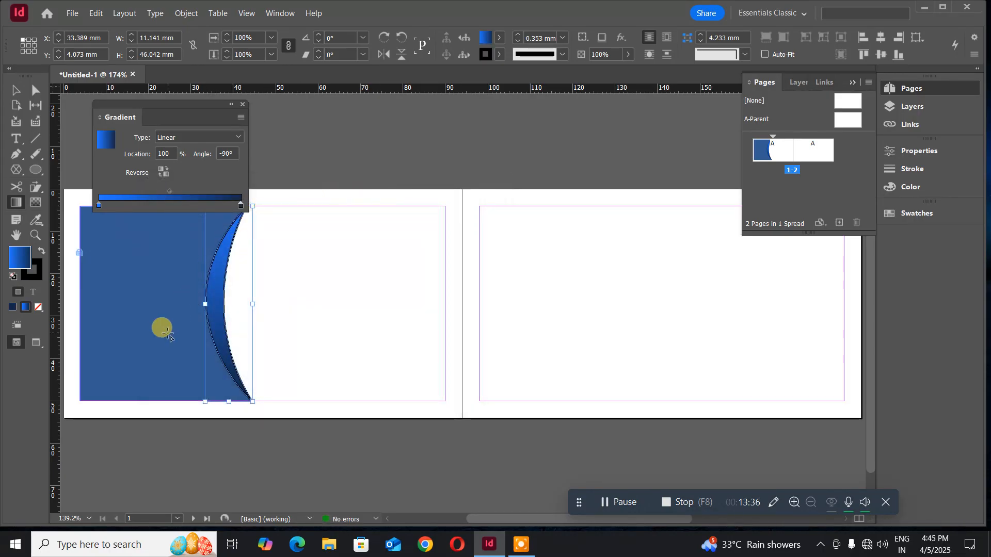
- Set the left stop to light sky blue #70c9fc and move the Gradient panel below the card
left_click(100, 206)
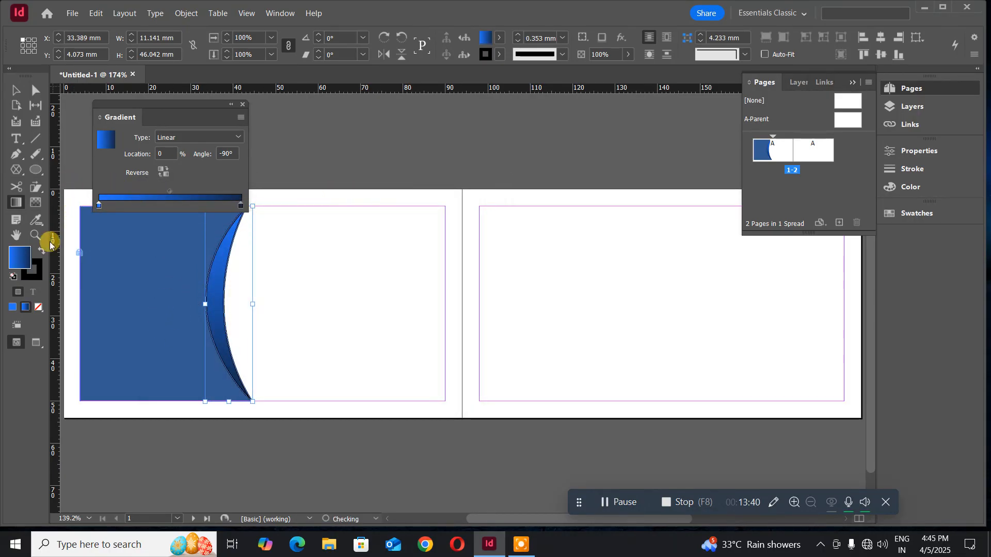
double_click(20, 258)
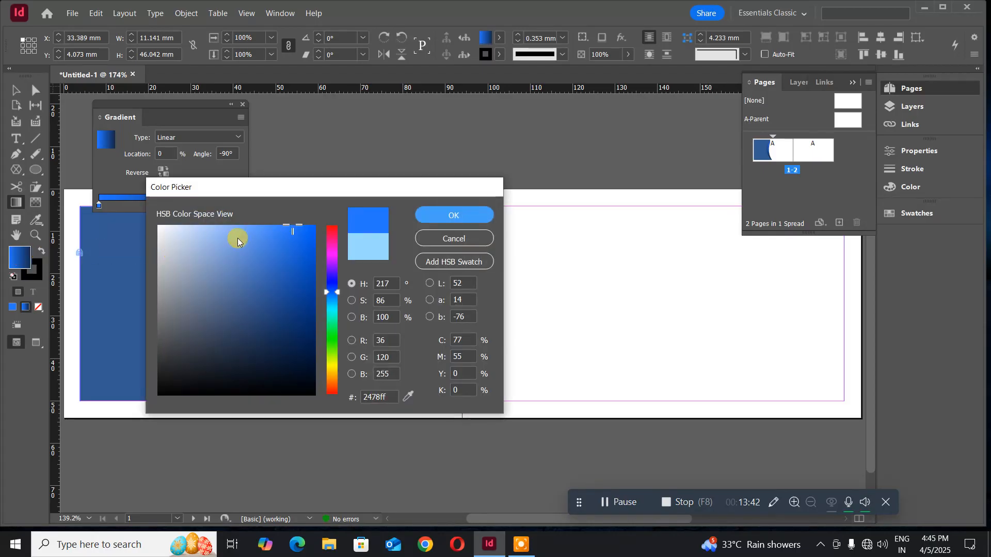
left_click(246, 228)
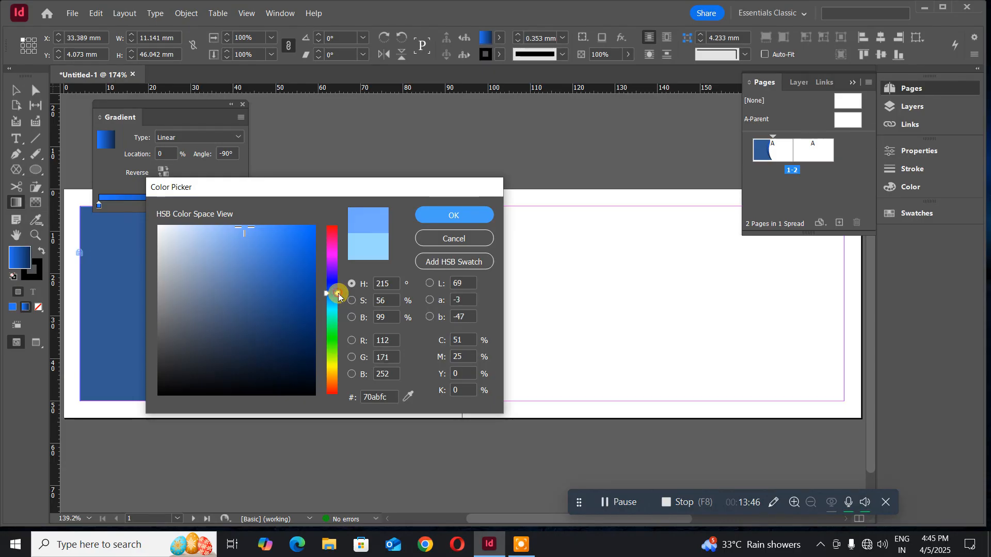
left_click_drag(338, 293, 338, 299)
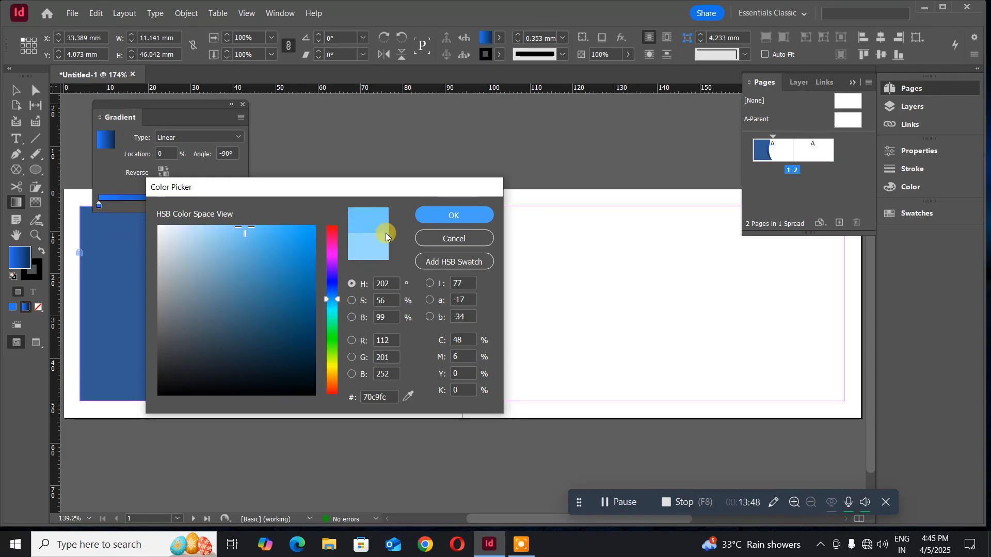
left_click(436, 215)
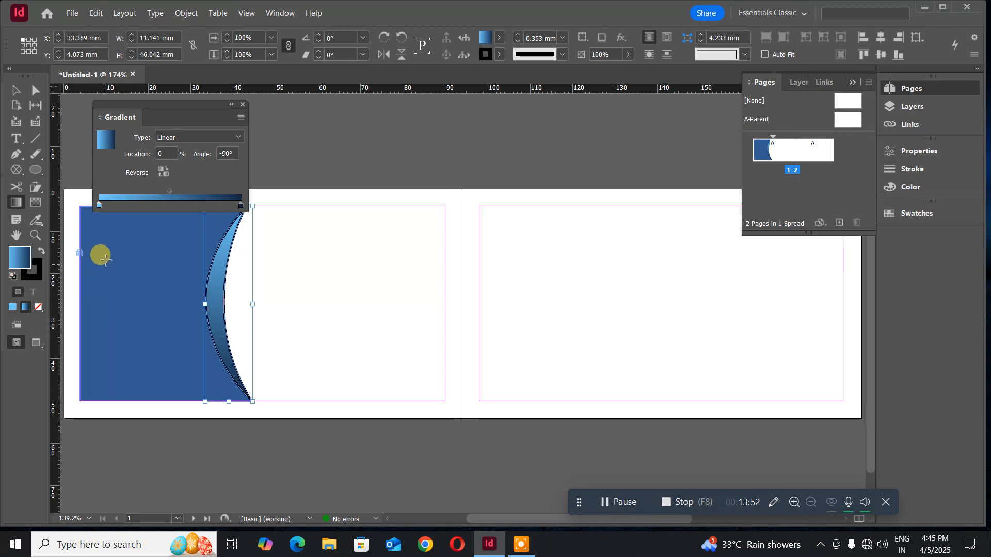
left_click_drag(156, 104, 443, 388)
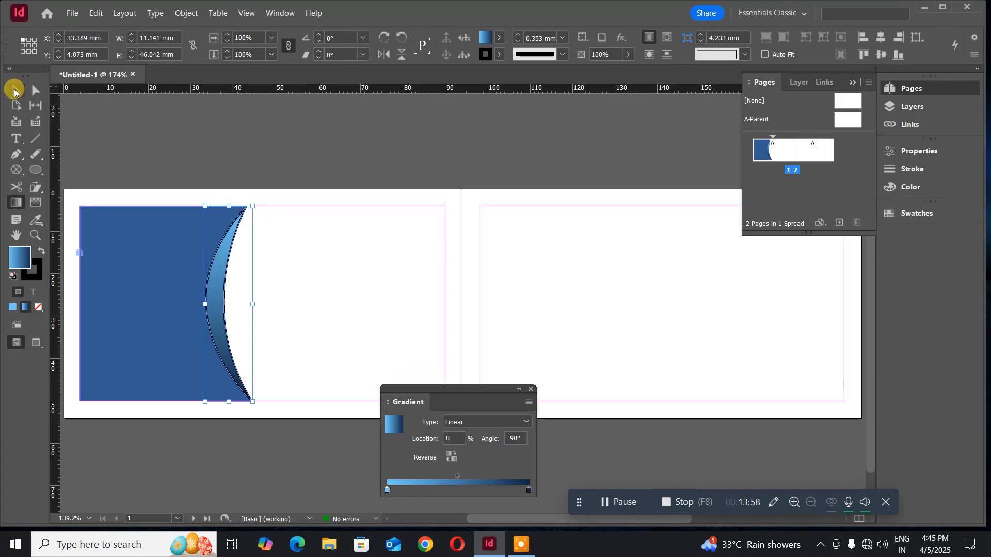
left_click(15, 90)
left_click(116, 128)
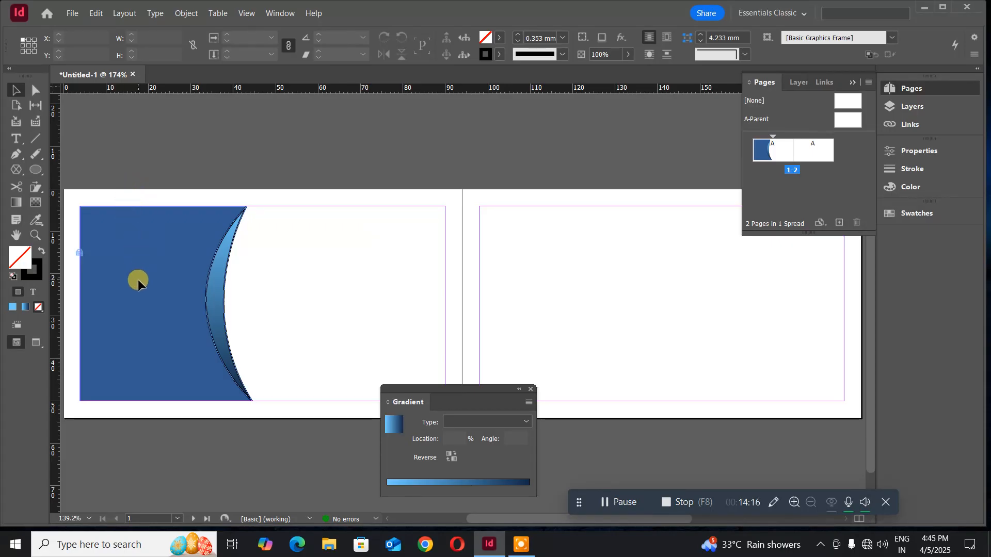
left_click(211, 308)
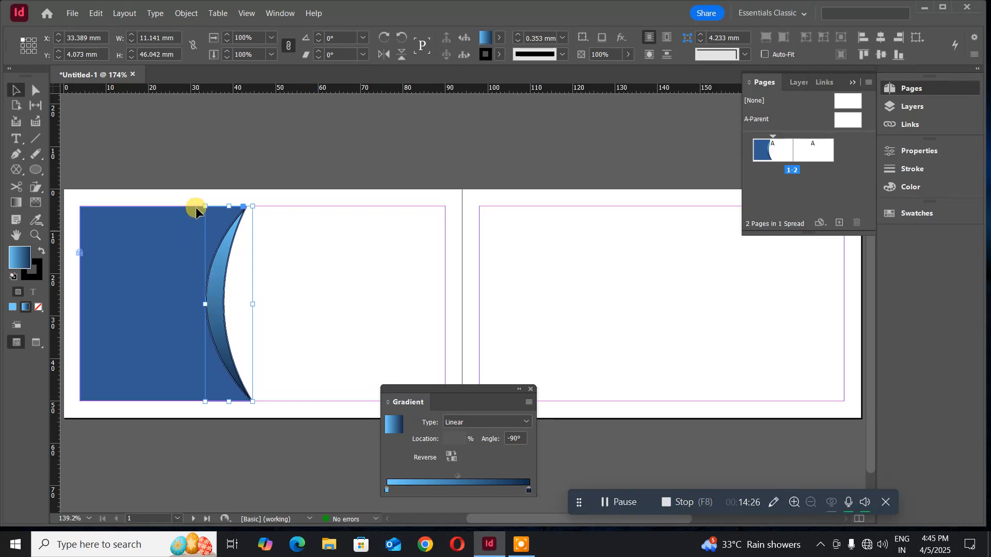
- Paste a copy of the crescent in place, narrow it to about 6.931 mm wide, and nudge it left
left_click(95, 14)
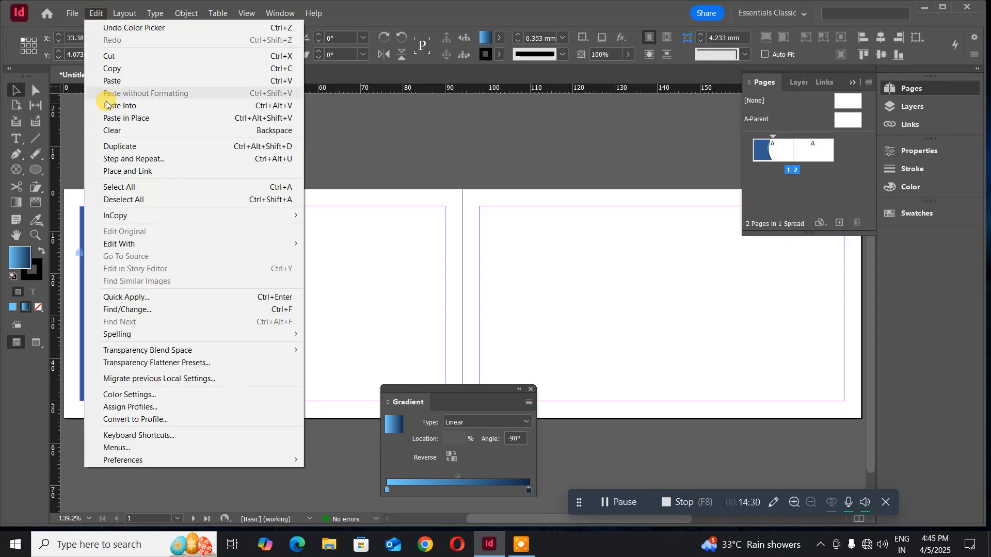
left_click(107, 118)
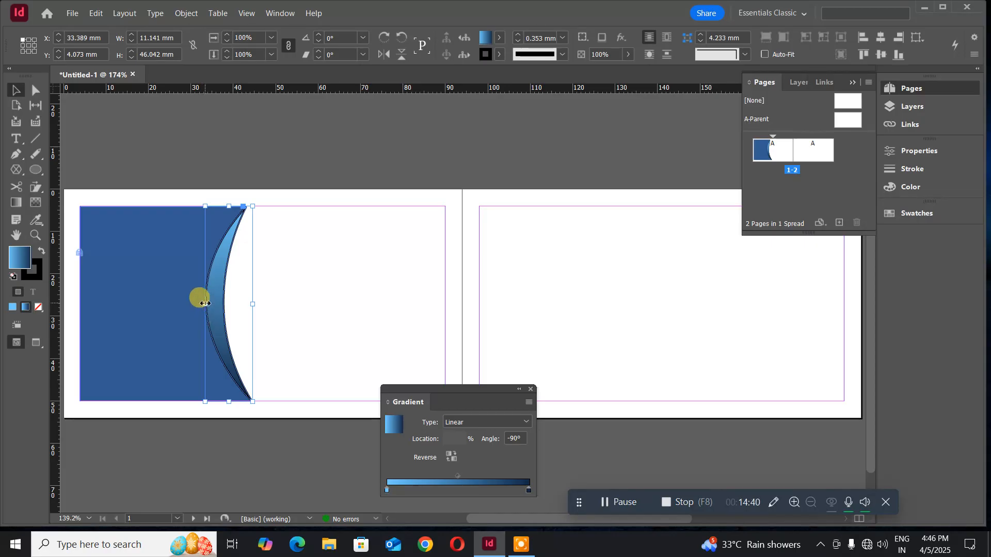
left_click_drag(205, 304, 215, 306)
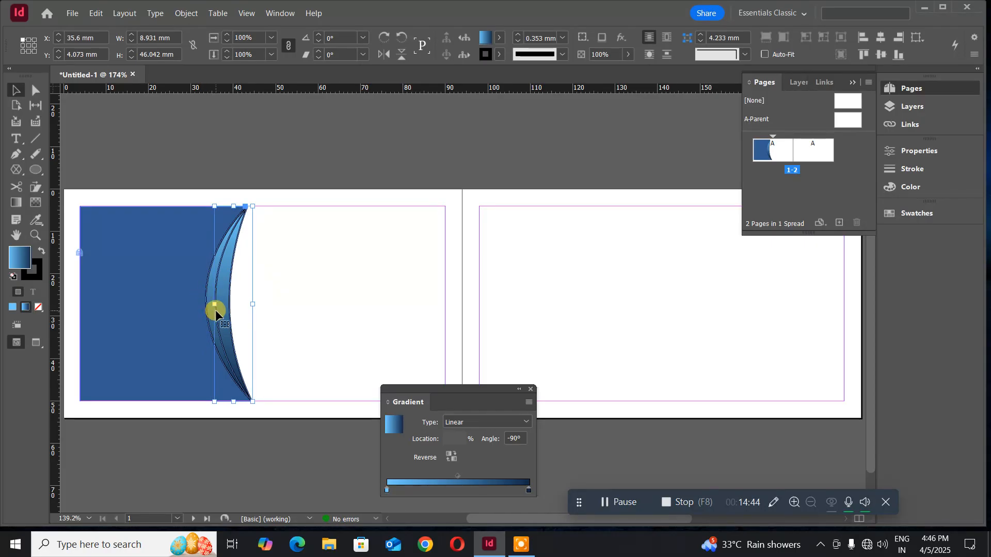
left_click_drag(215, 305, 224, 305)
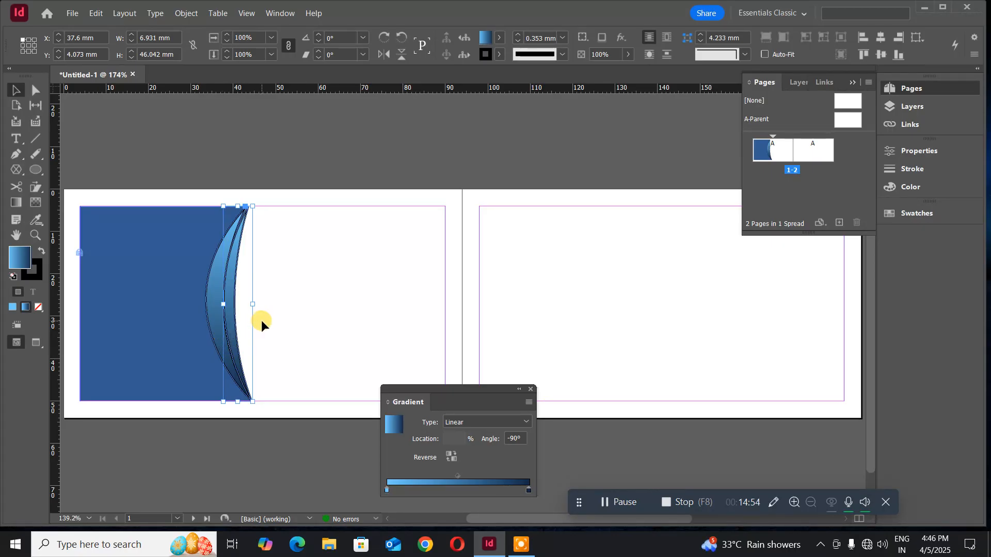
key("Left")
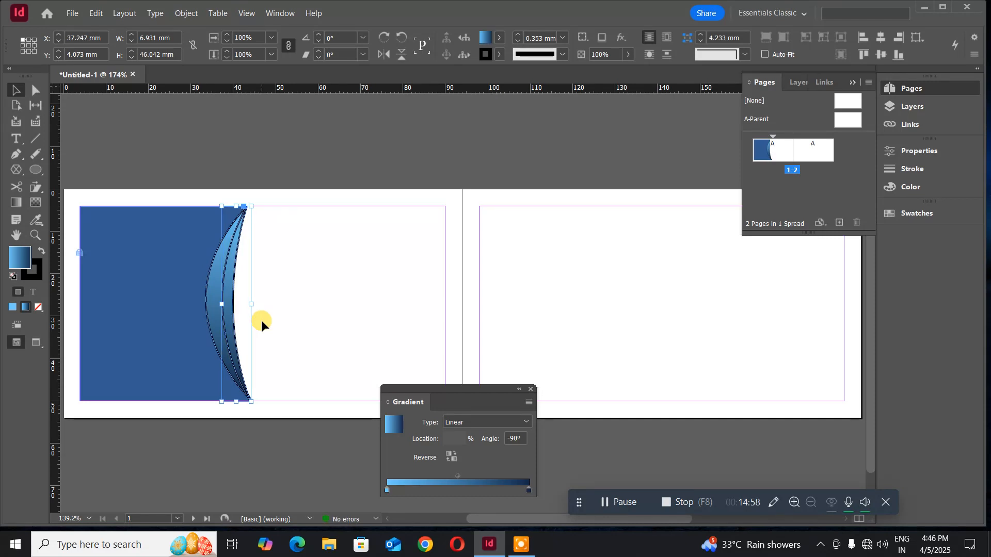
left_click(16, 202)
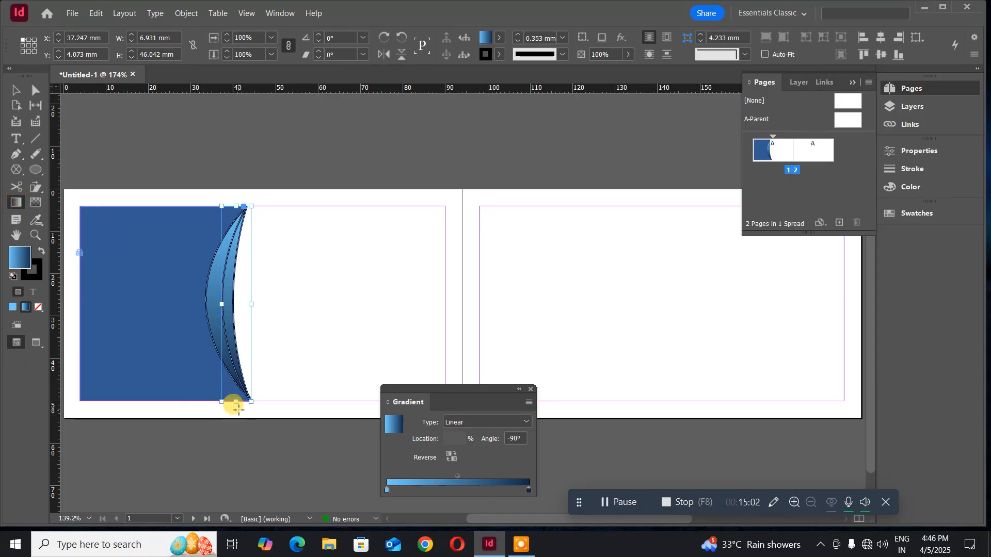
left_click_drag(236, 406, 236, 201)
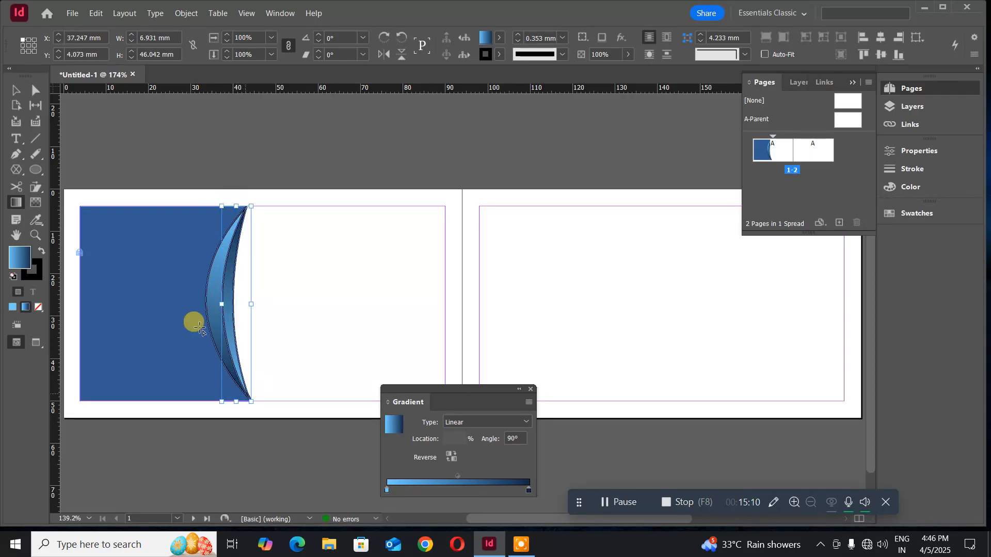
left_click(16, 90)
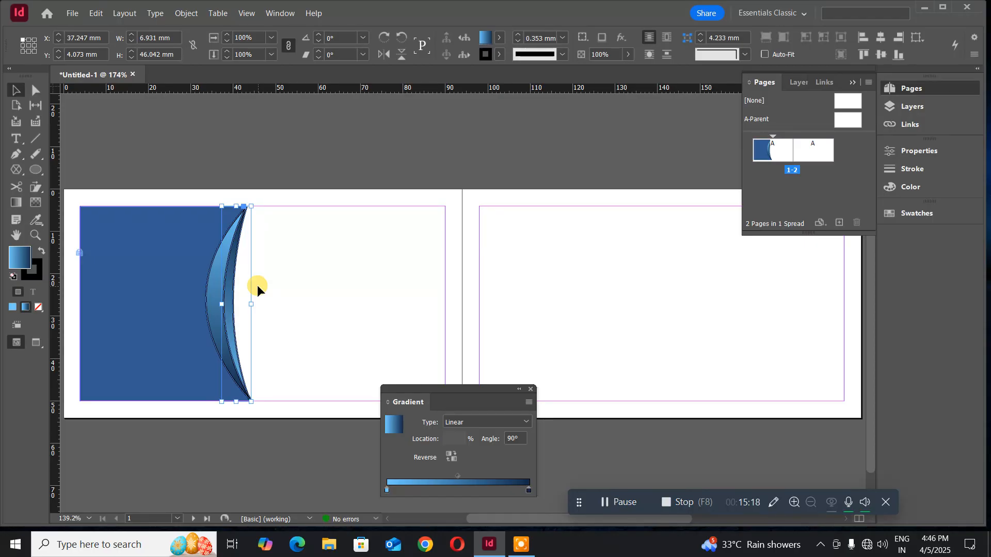
key("Left")
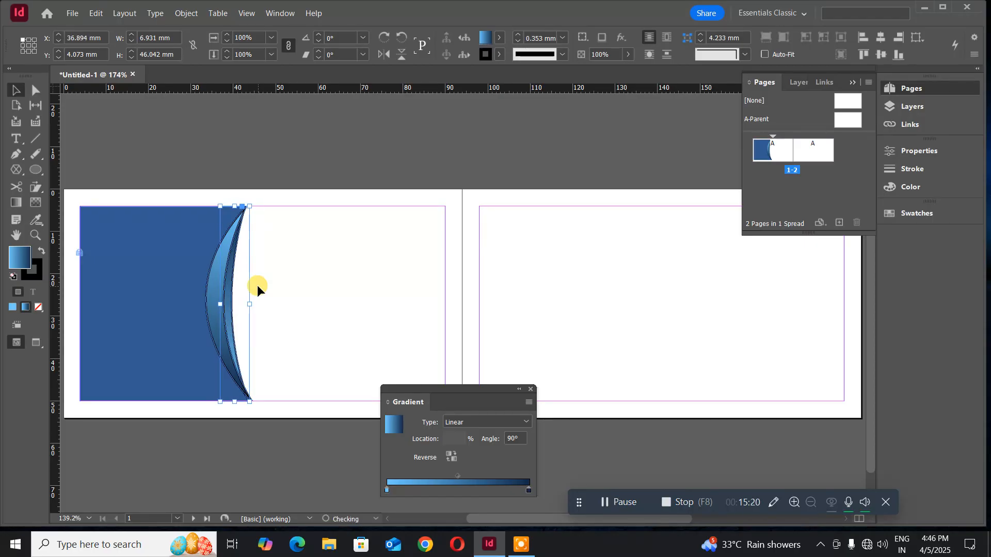
key("Right")
key("Right")
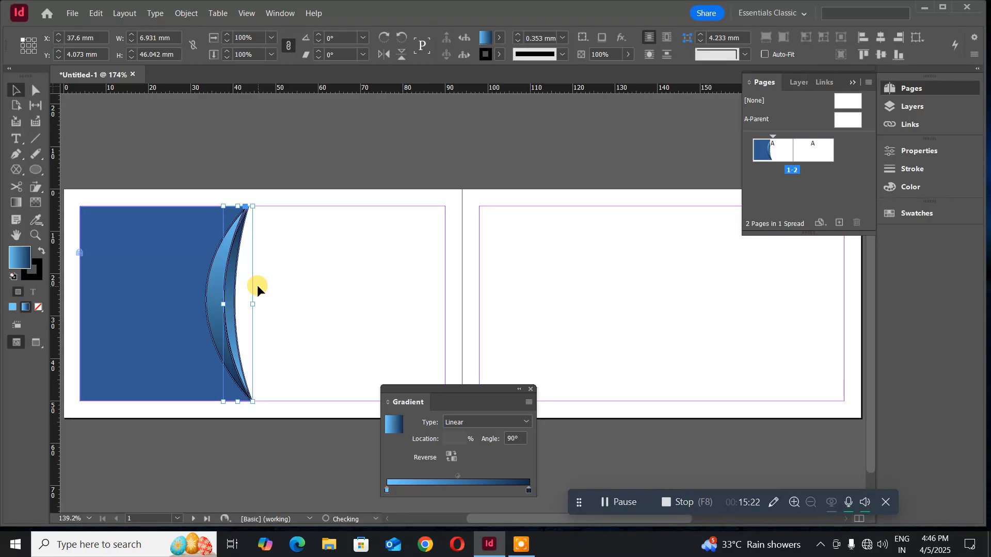
key("Left")
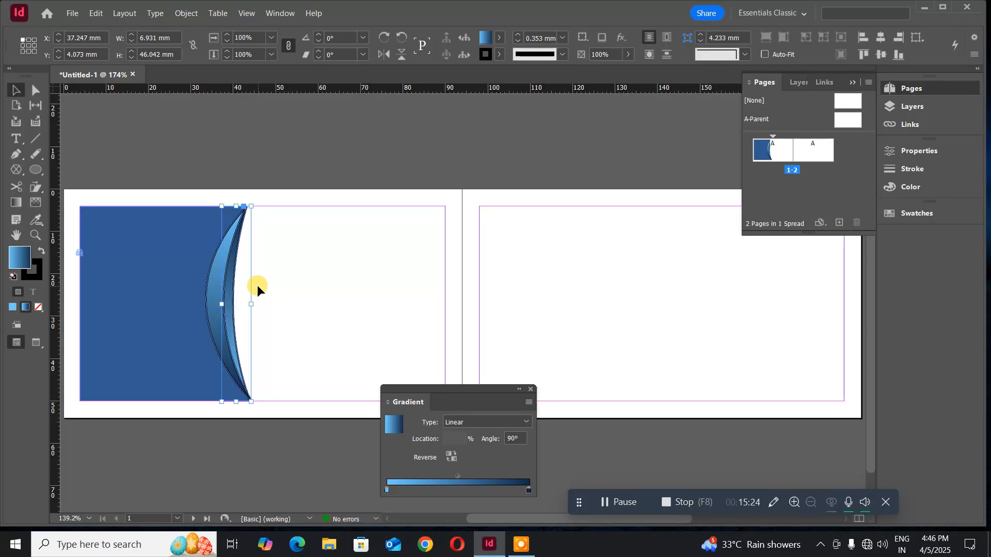
left_click(255, 438)
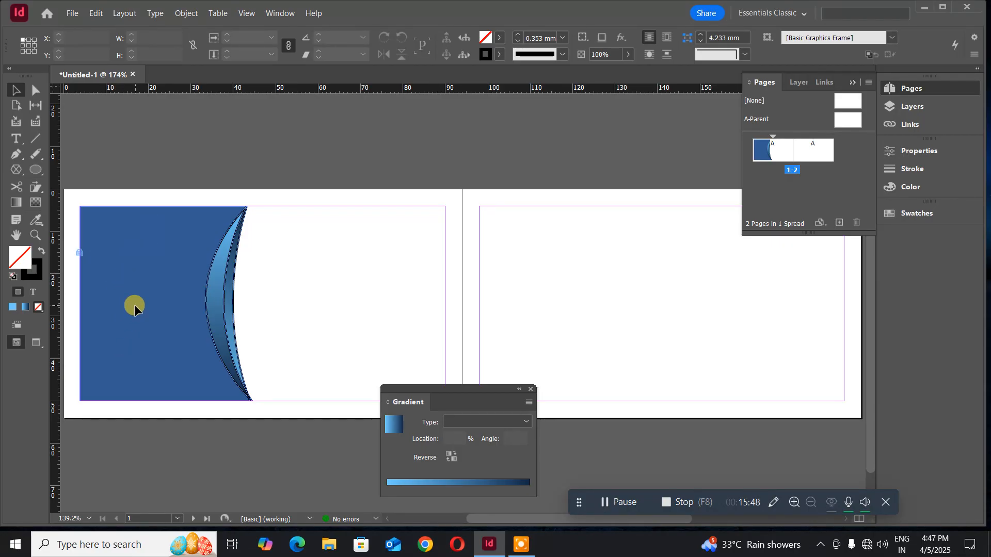
- Unlock everything on the spread, reselect the blue panel, and give it a gradient fill
left_click(187, 14)
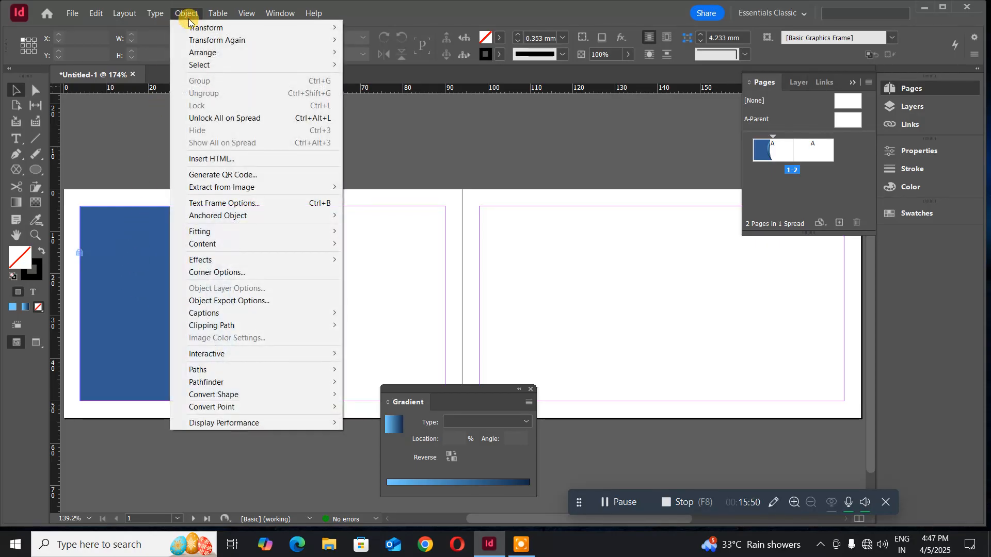
left_click(210, 122)
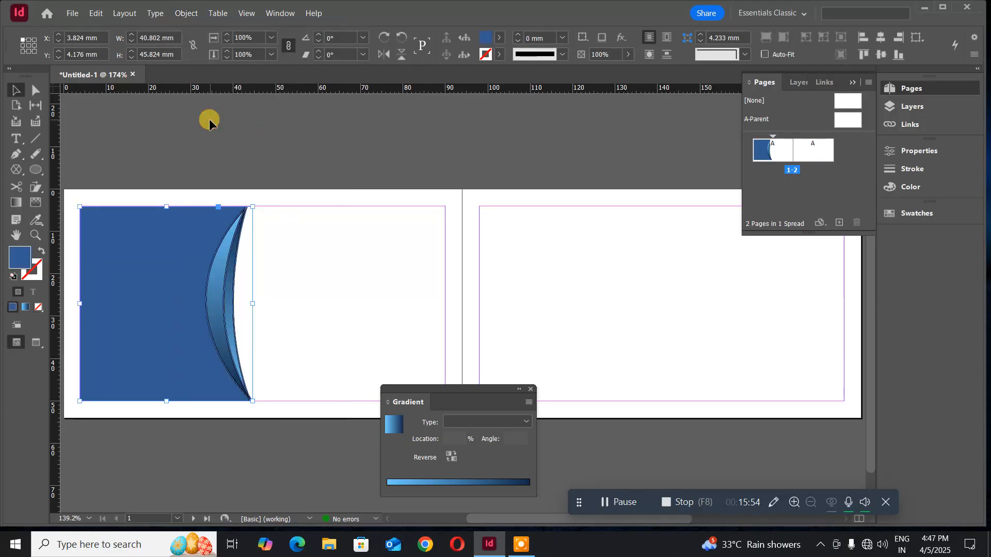
left_click(186, 132)
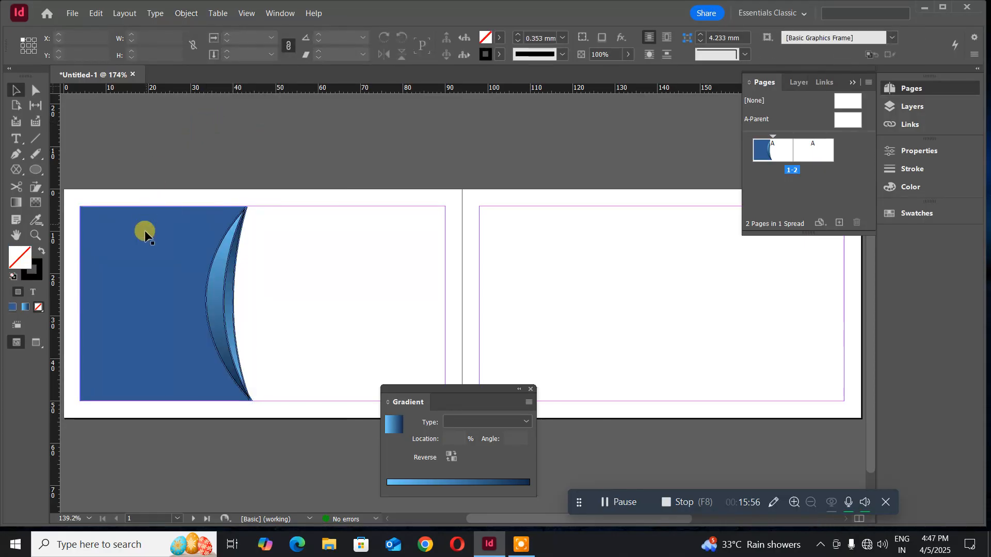
left_click(142, 235)
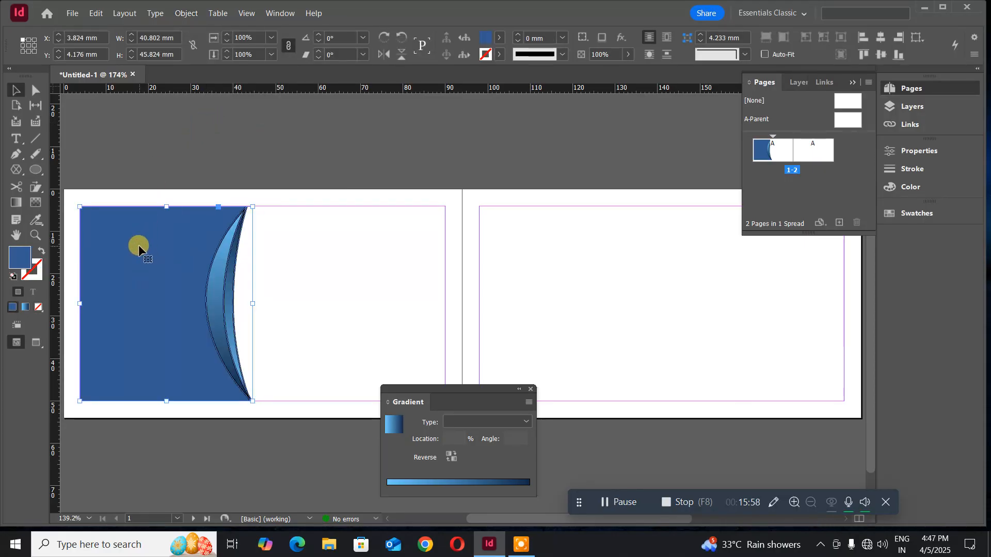
left_click(24, 309)
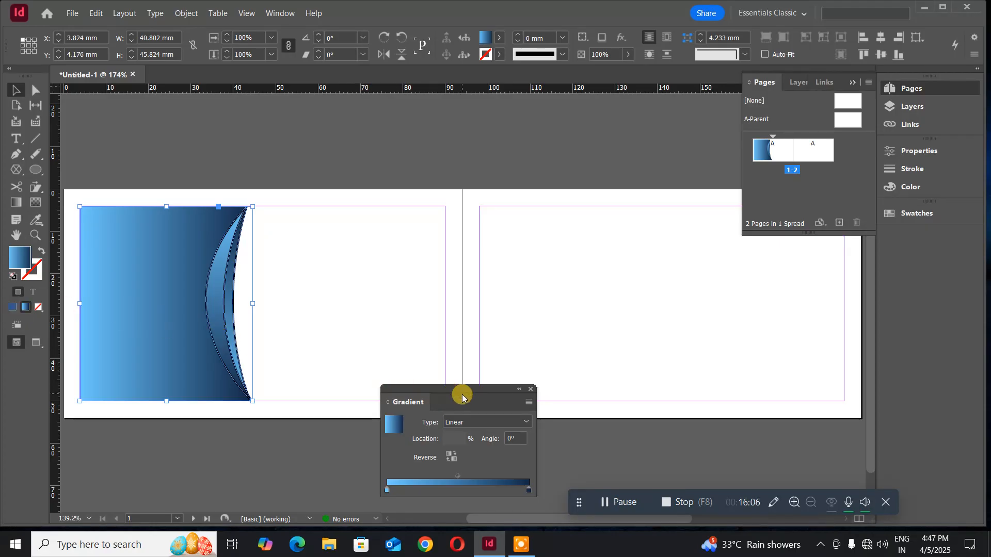
- Make the panel's gradient radial and drag it out from the panel's top-left corner
left_click_drag(457, 388, 367, 175)
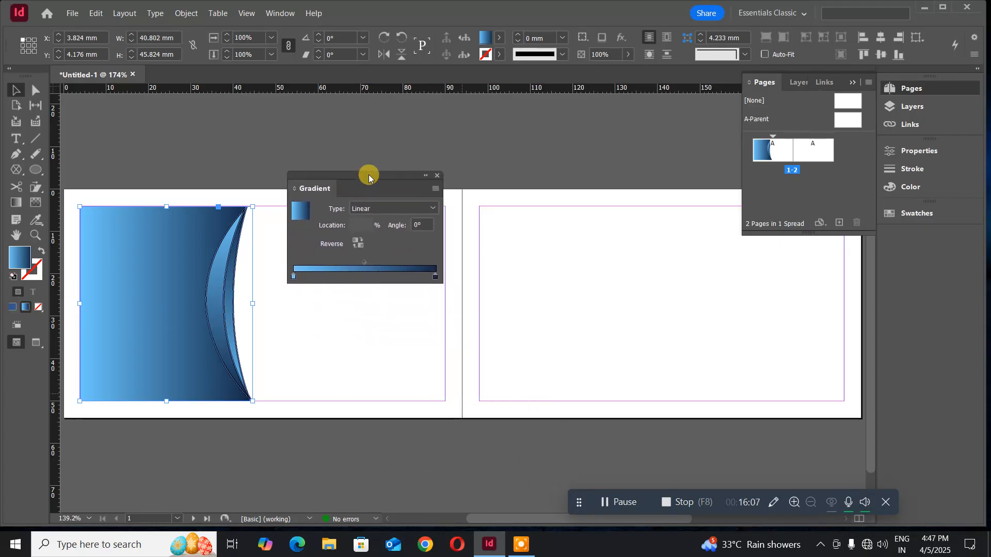
left_click(414, 207)
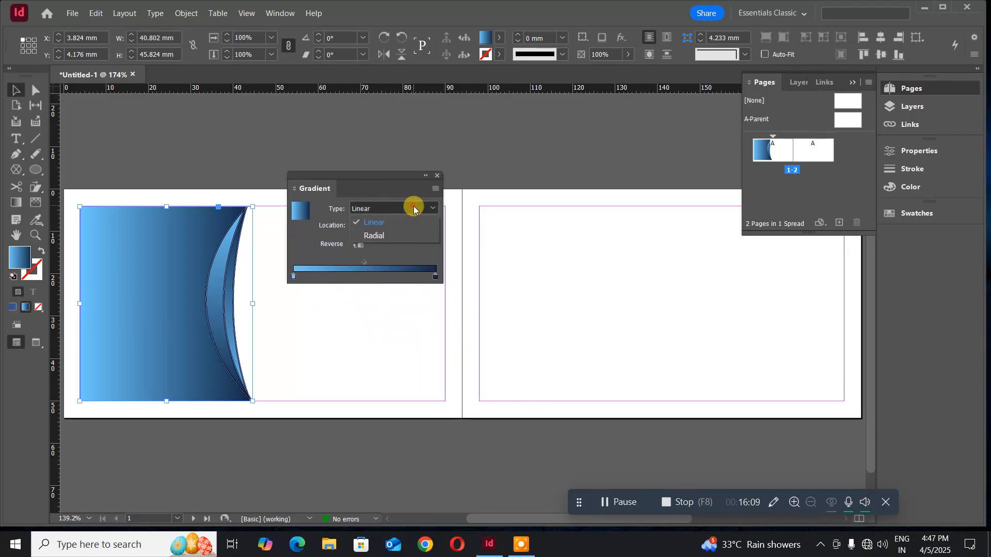
left_click(381, 235)
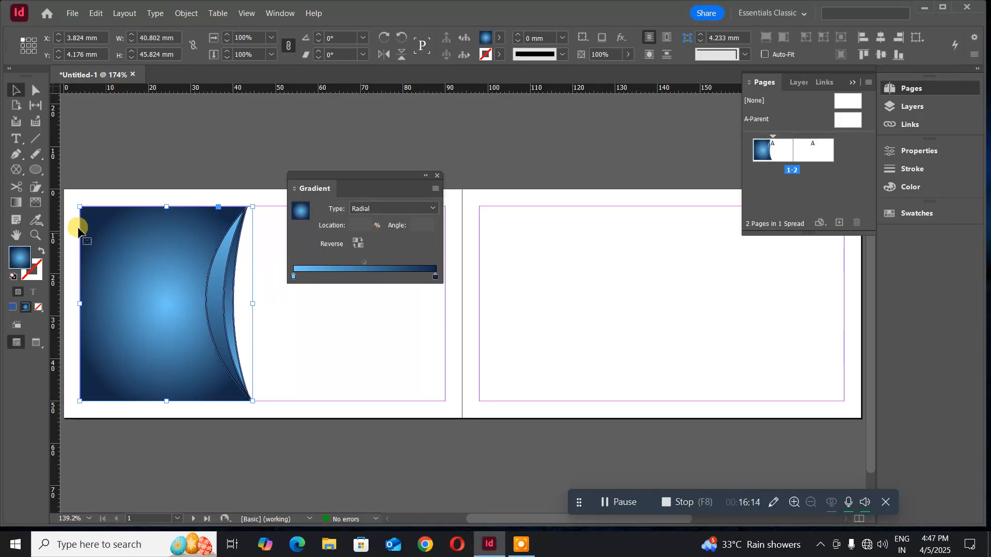
left_click(12, 206)
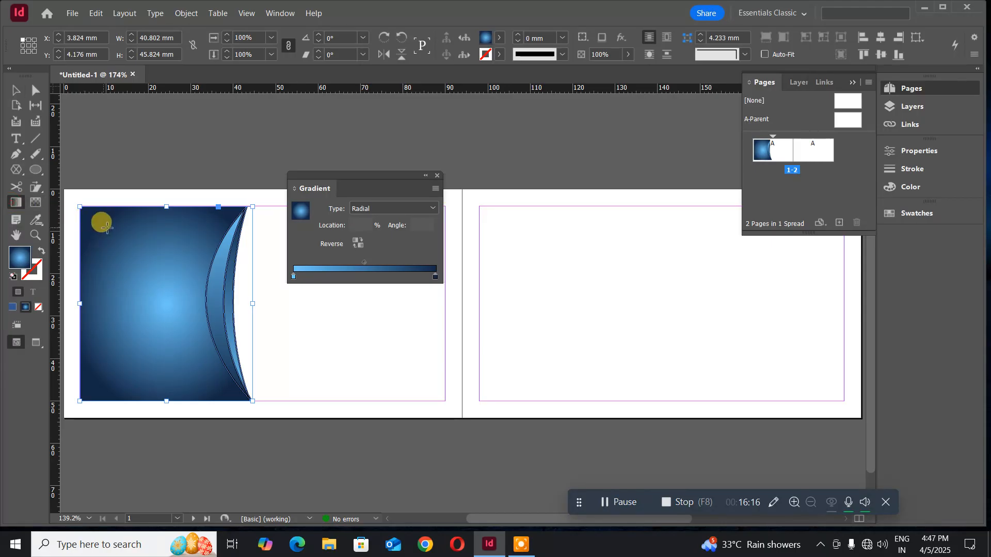
left_click_drag(103, 189, 350, 474)
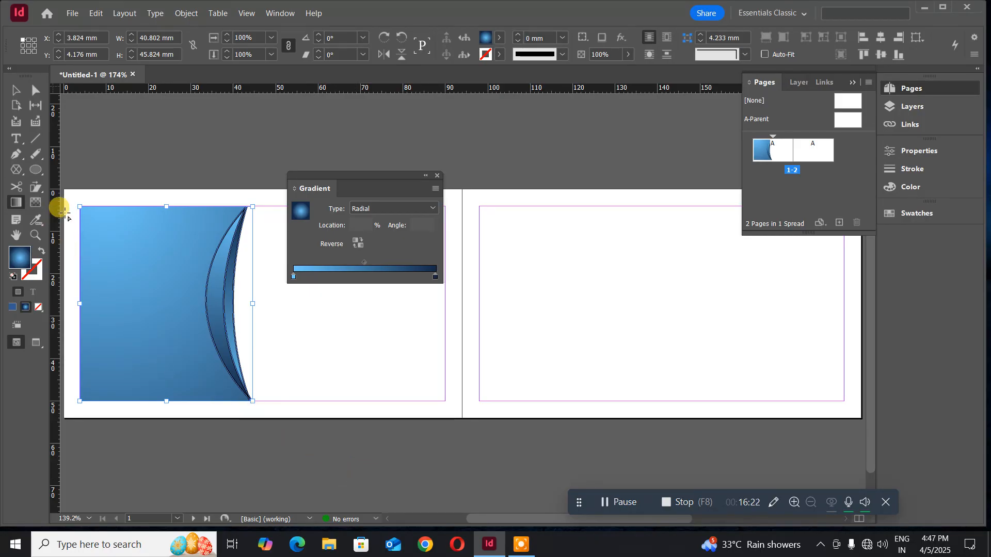
left_click_drag(117, 246, 238, 381)
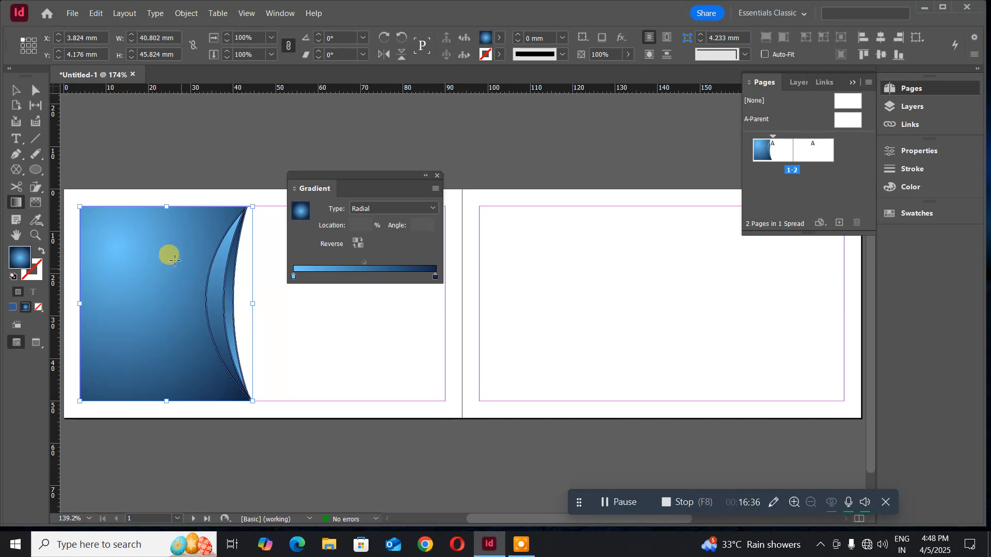
left_click(293, 277)
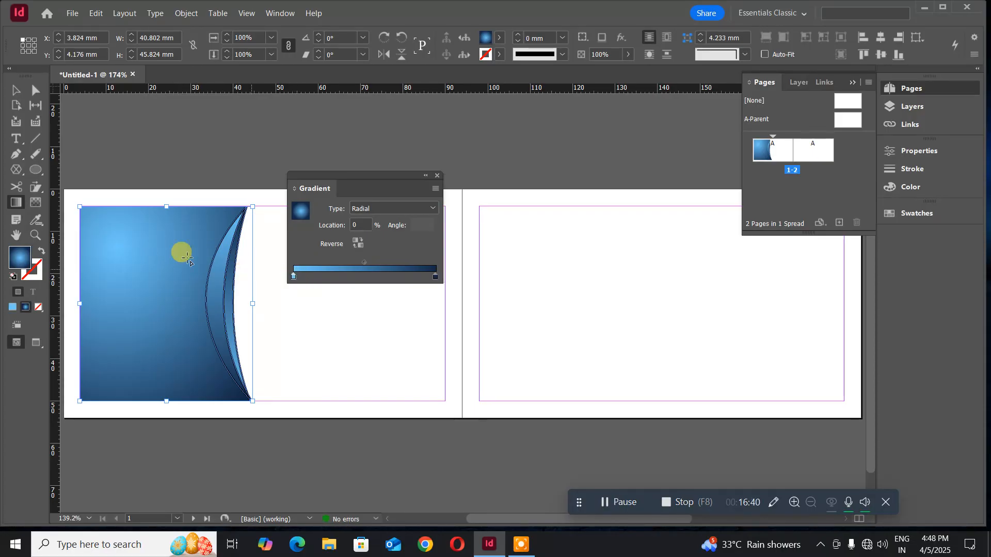
- Change the radial gradient's starting stop to deeper blue 1173ab, then deselect the panel
double_click(19, 258)
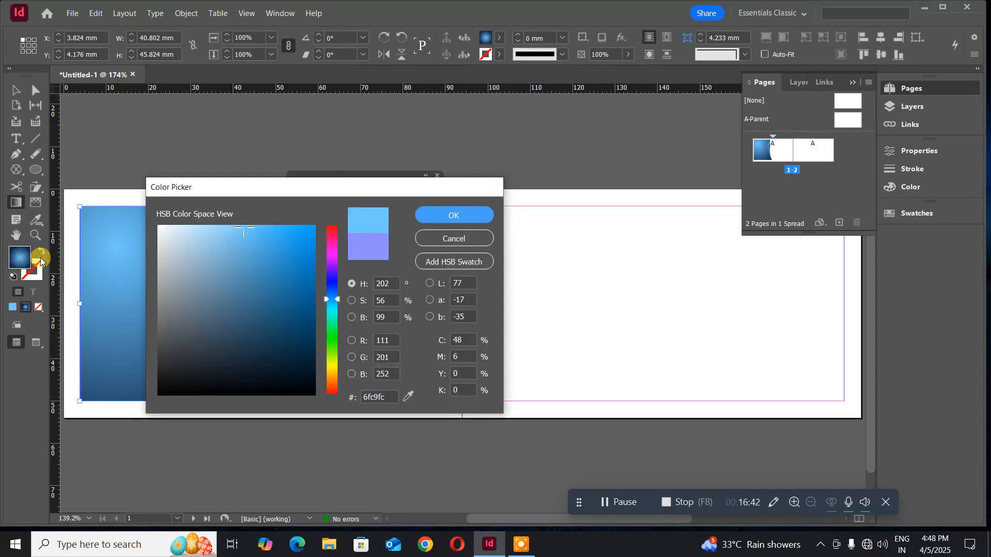
left_click(267, 274)
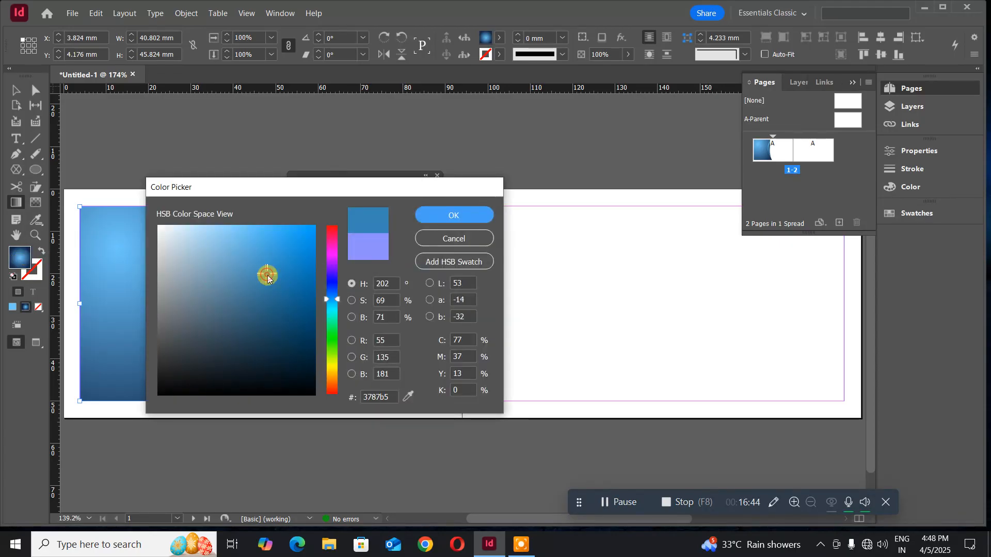
left_click(298, 280)
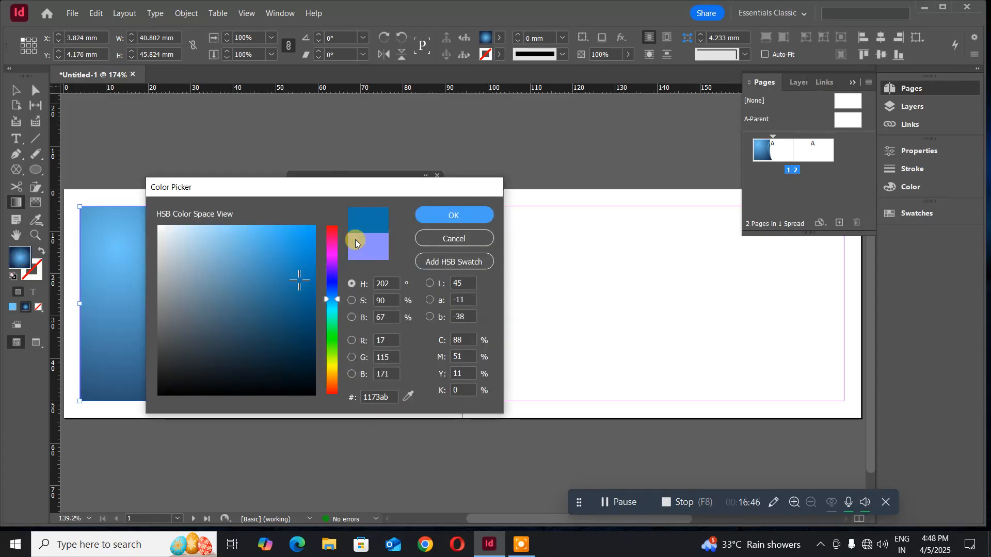
left_click(438, 216)
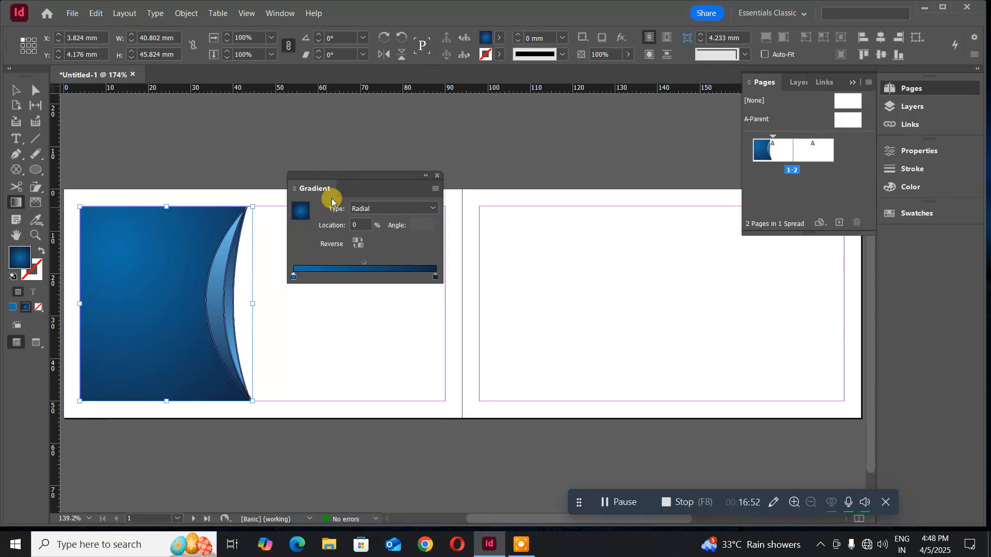
left_click_drag(343, 176, 407, 122)
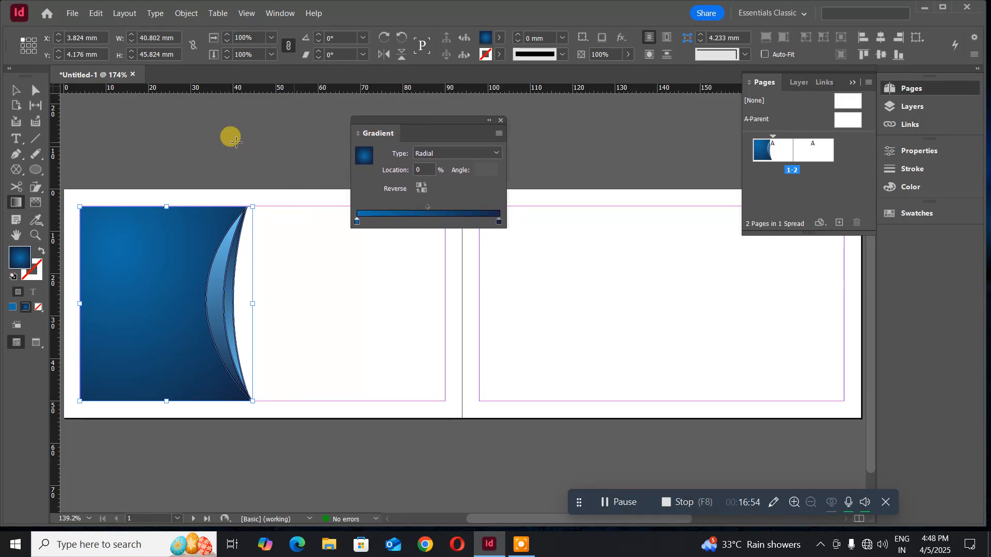
left_click(18, 92)
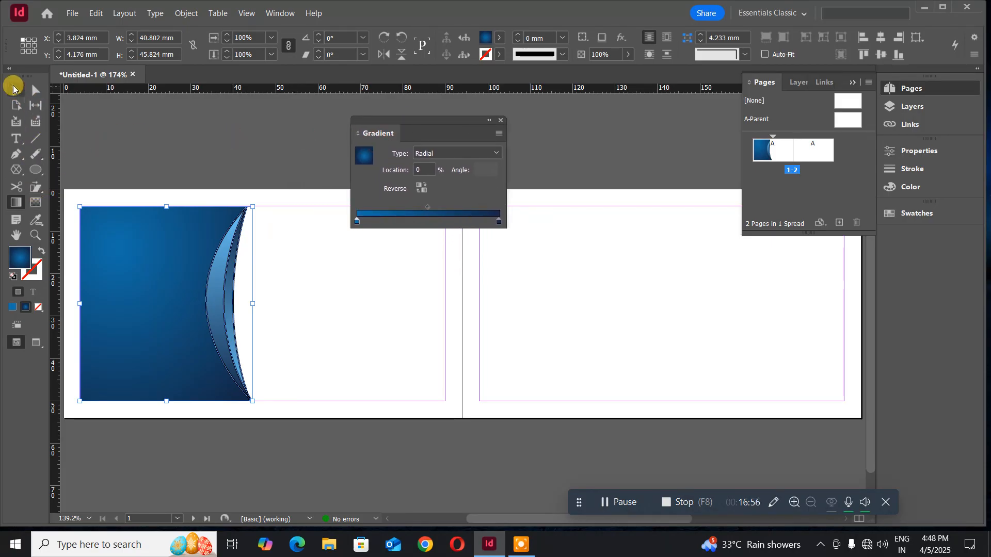
left_click(166, 155)
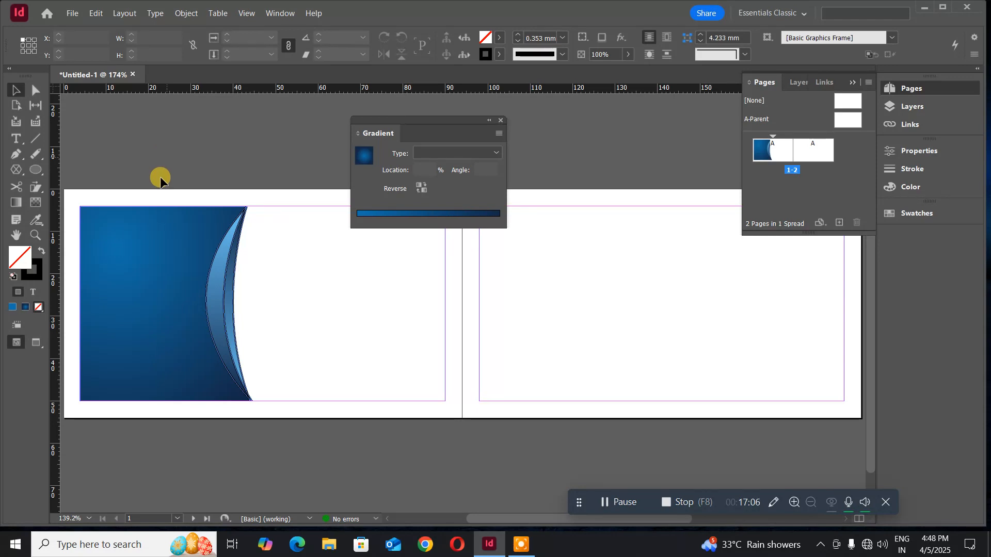
- Remove the outline stroke from both gradient crescents and close the Gradient panel
left_click(216, 287)
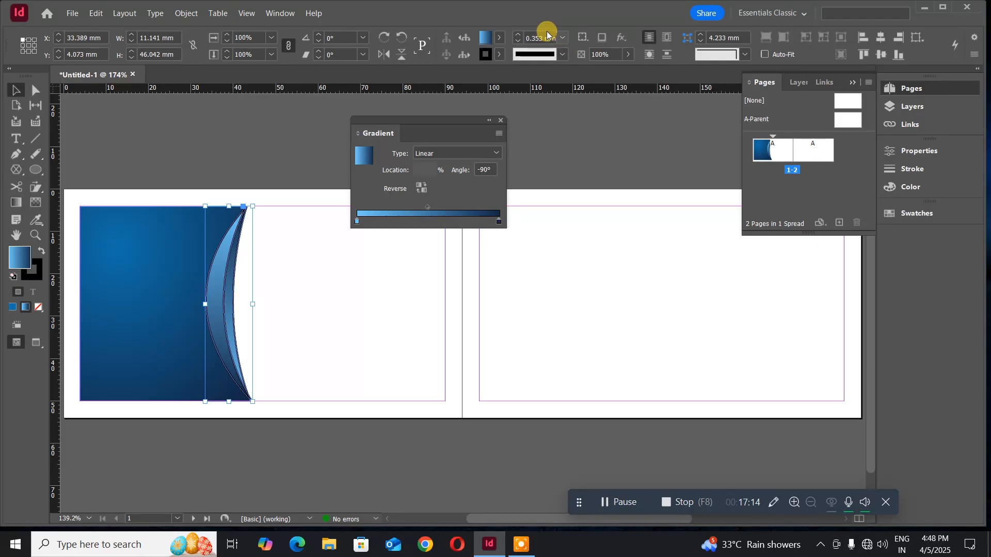
left_click(564, 38)
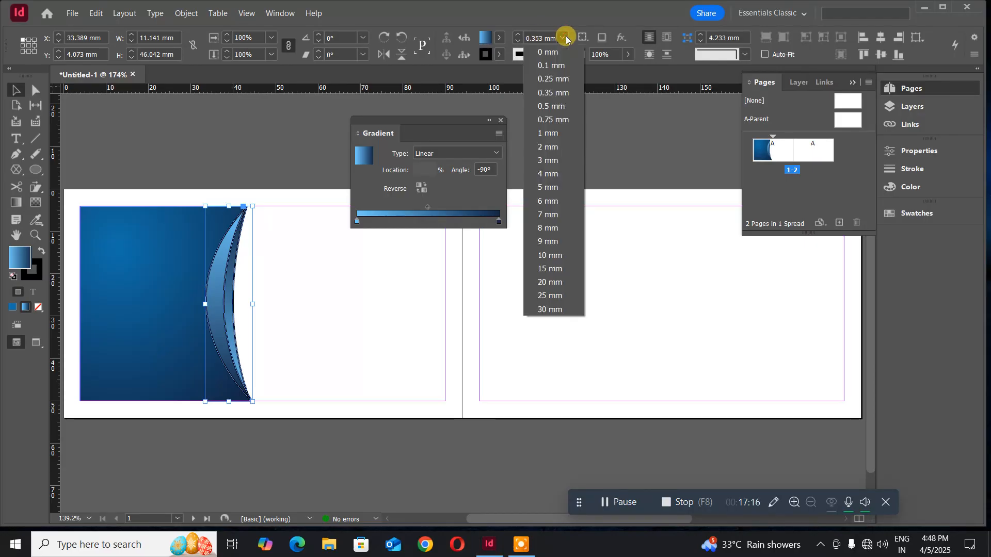
left_click(558, 52)
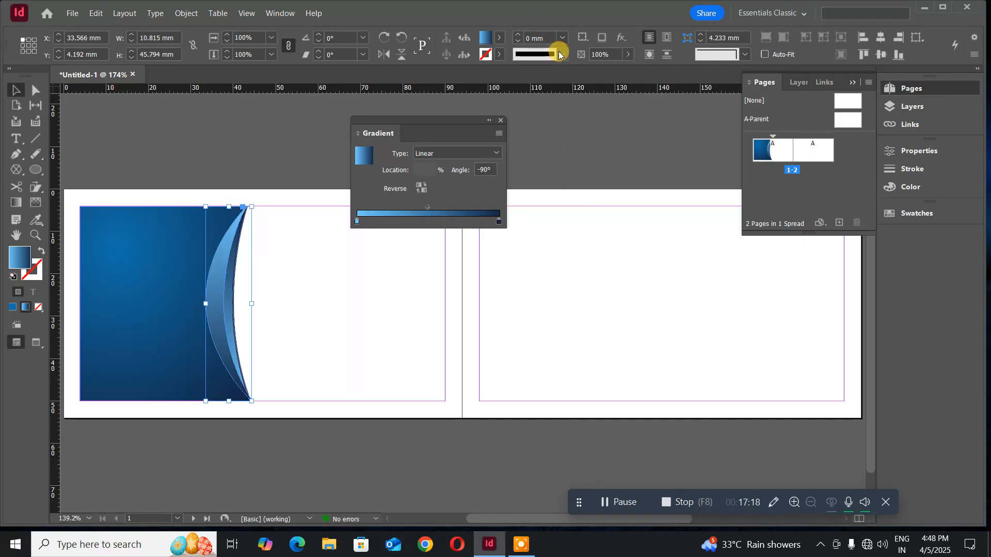
left_click(219, 134)
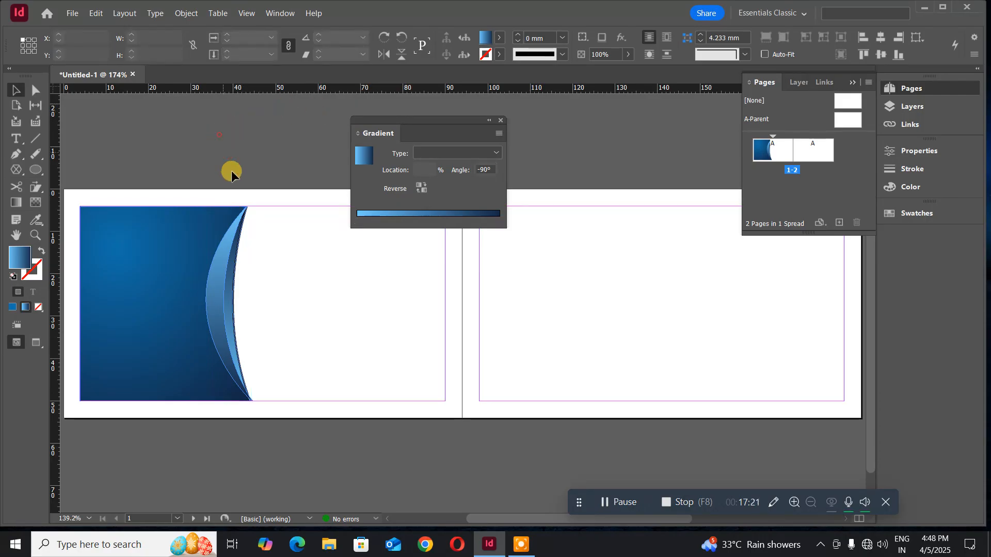
left_click(236, 254)
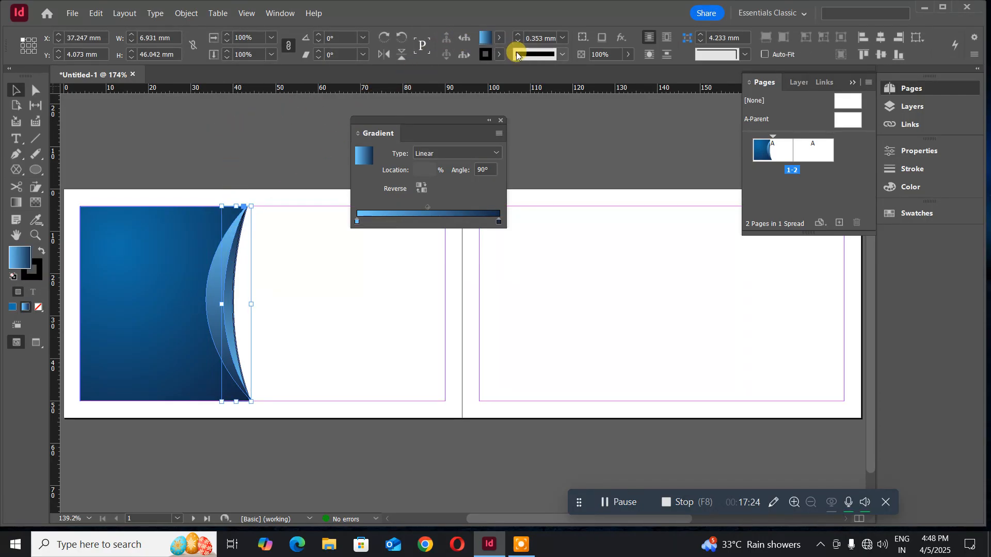
left_click(562, 41)
left_click(547, 51)
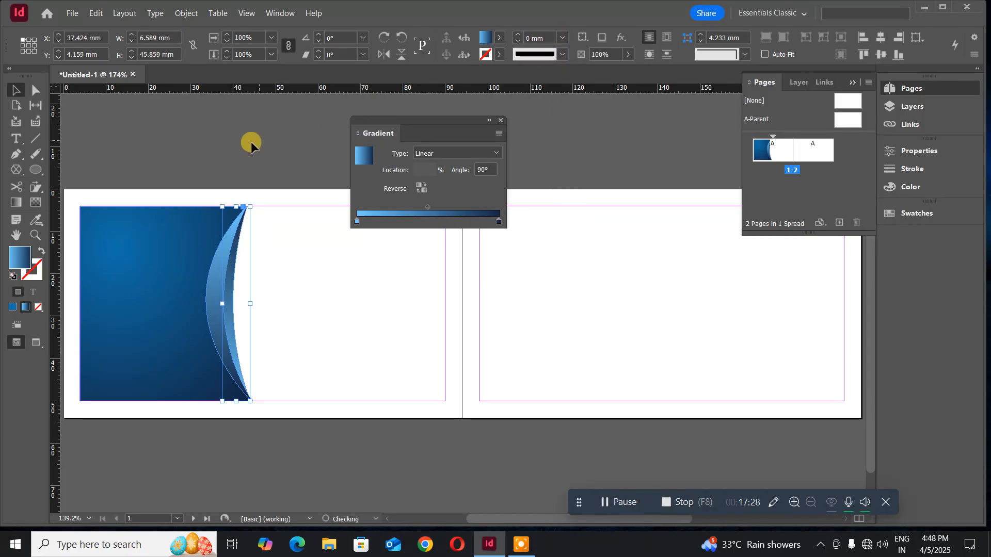
left_click(219, 150)
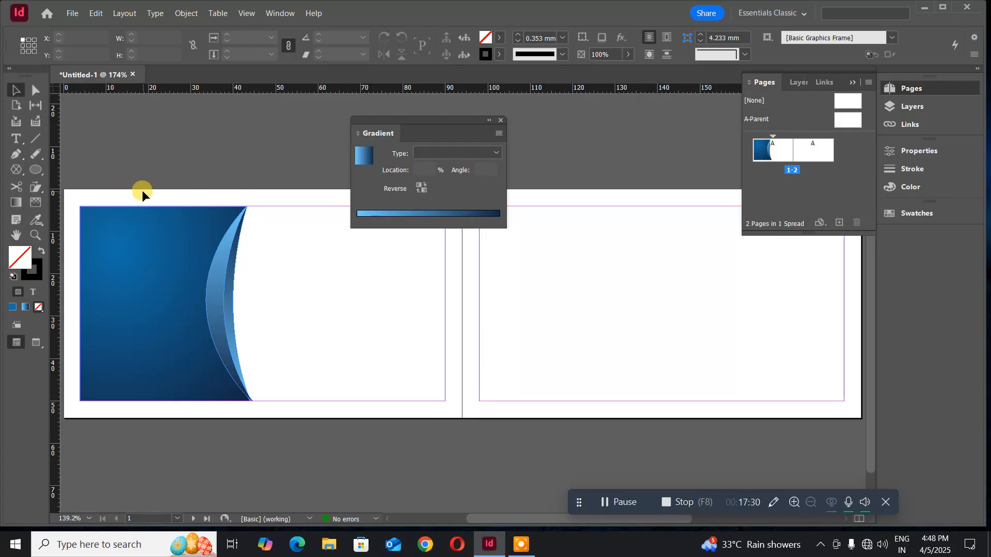
left_click(499, 120)
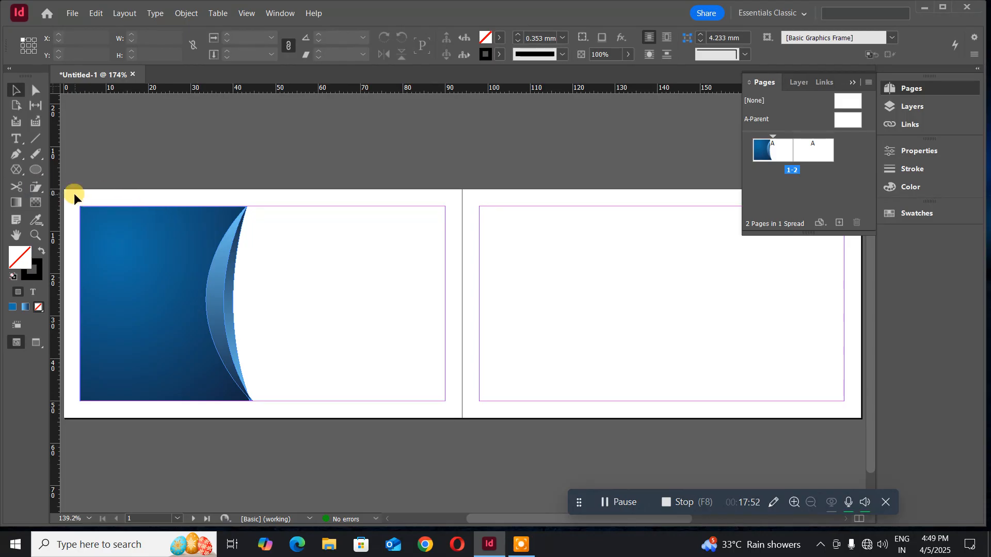
- Group the blue panel and both crescents into one object
left_click_drag(75, 194, 301, 414)
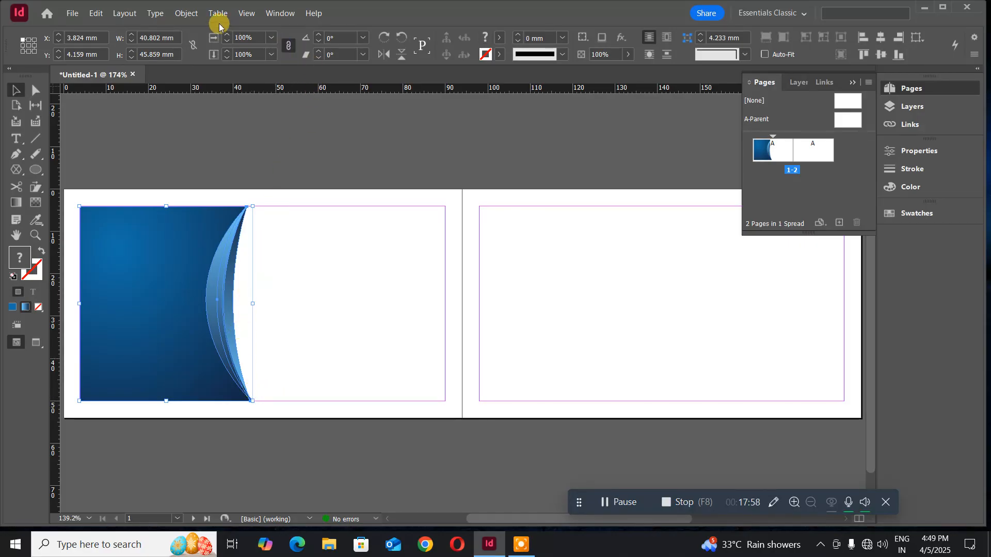
left_click(191, 15)
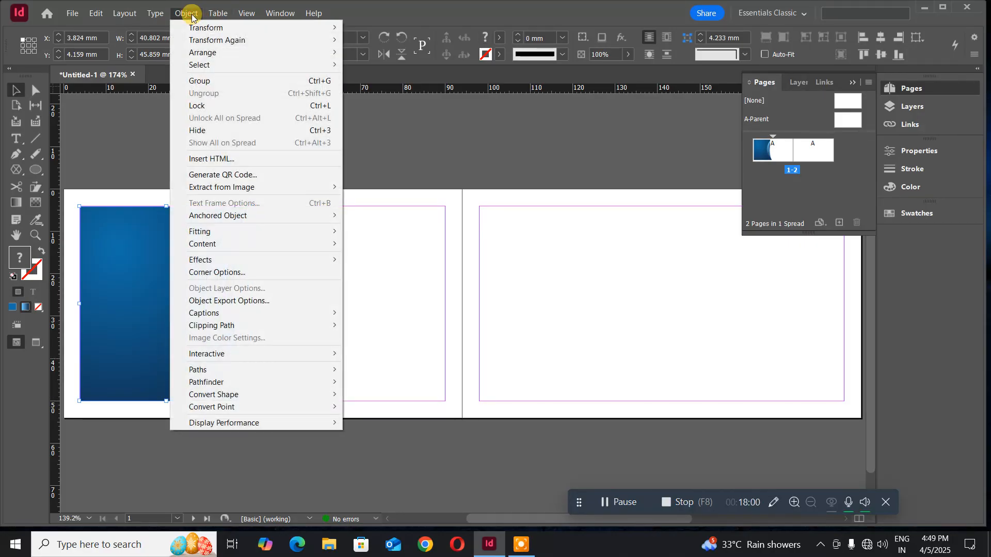
left_click(202, 80)
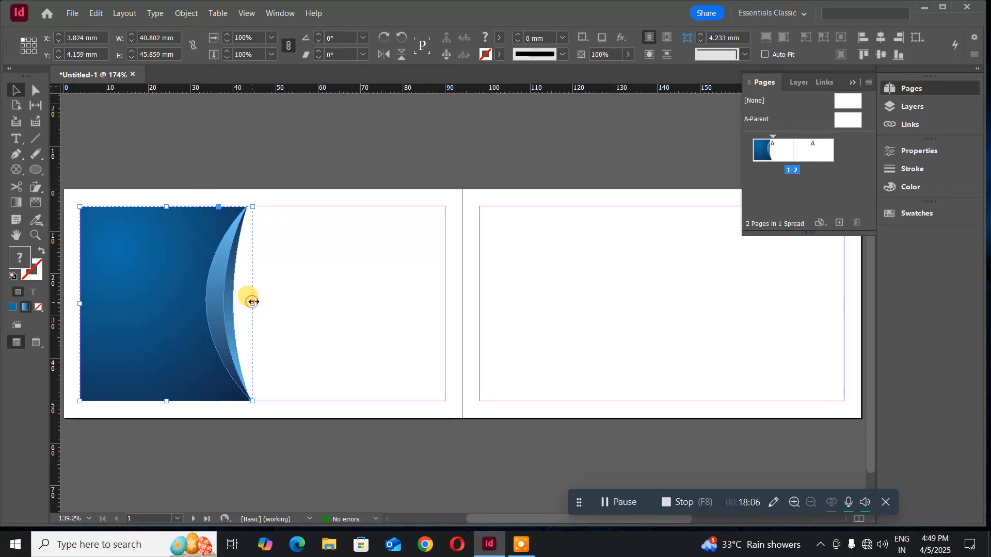
- Widen the grouped artwork to the right, to about 45 mm across
left_click_drag(252, 304, 271, 303)
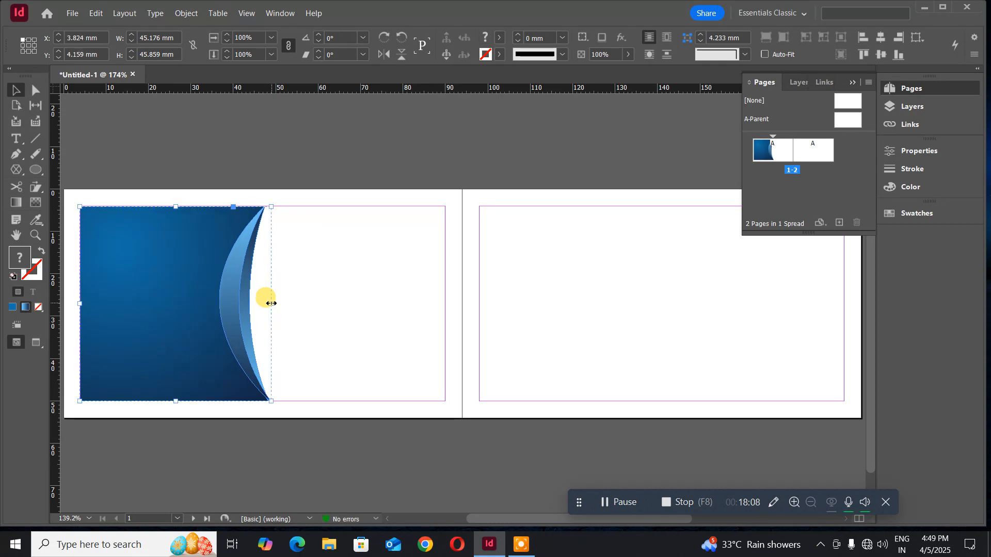
left_click(291, 140)
left_click(120, 259)
left_click(190, 171)
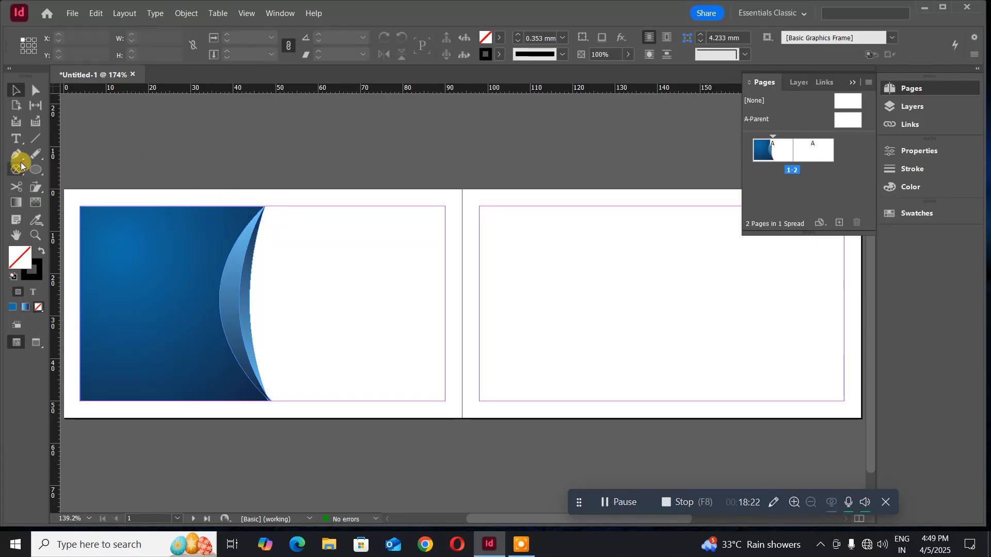
- Draw a text frame beside the crescent and type the cardholder's full name
left_click(16, 142)
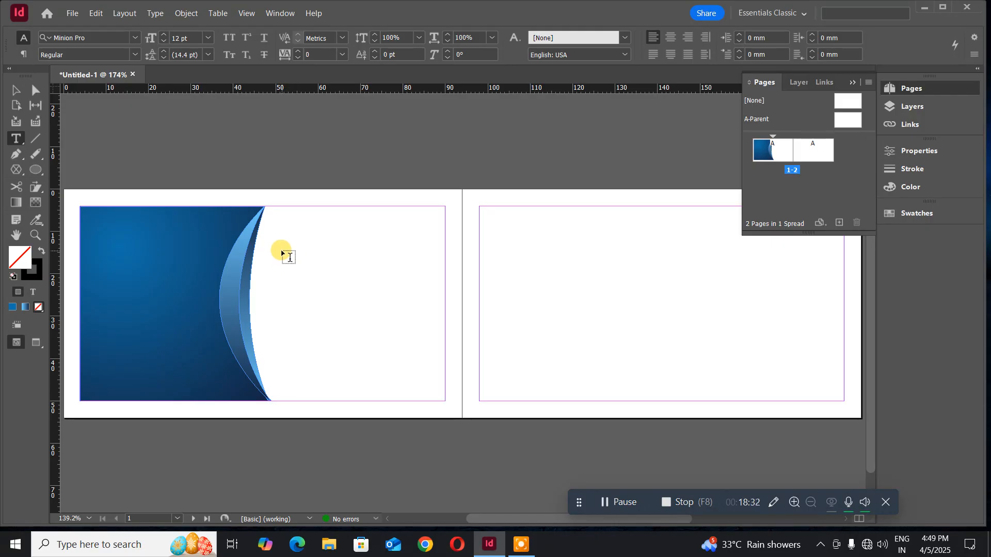
left_click_drag(282, 250, 442, 270)
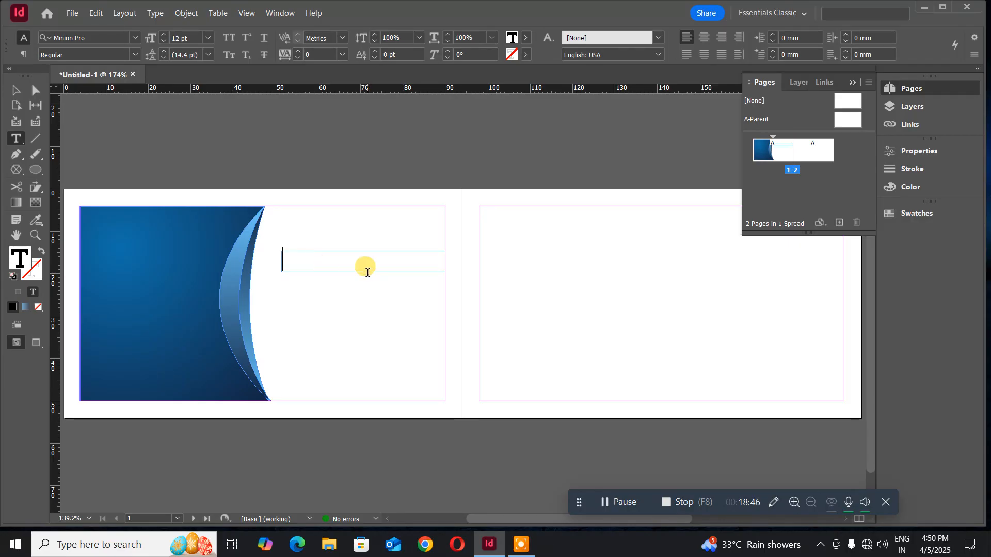
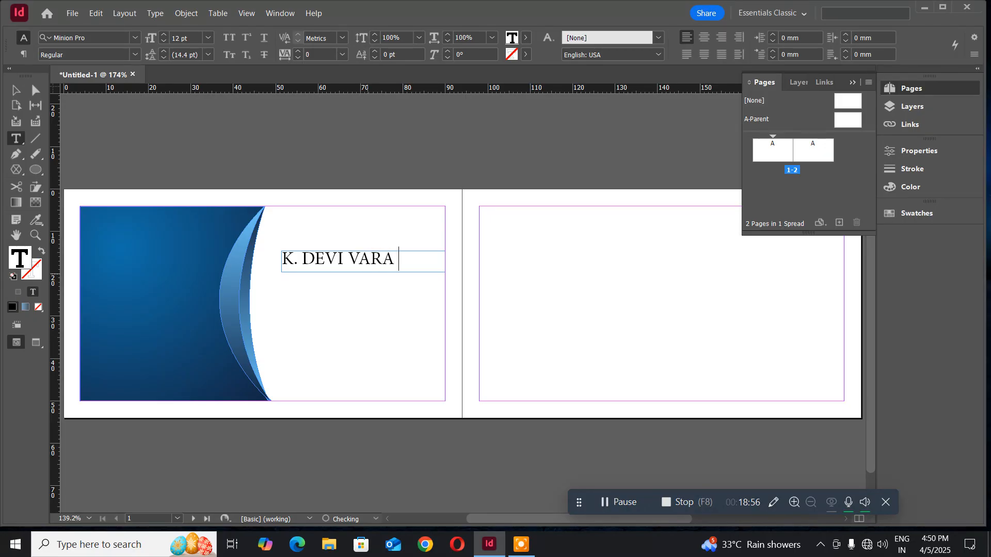
left_click(409, 360)
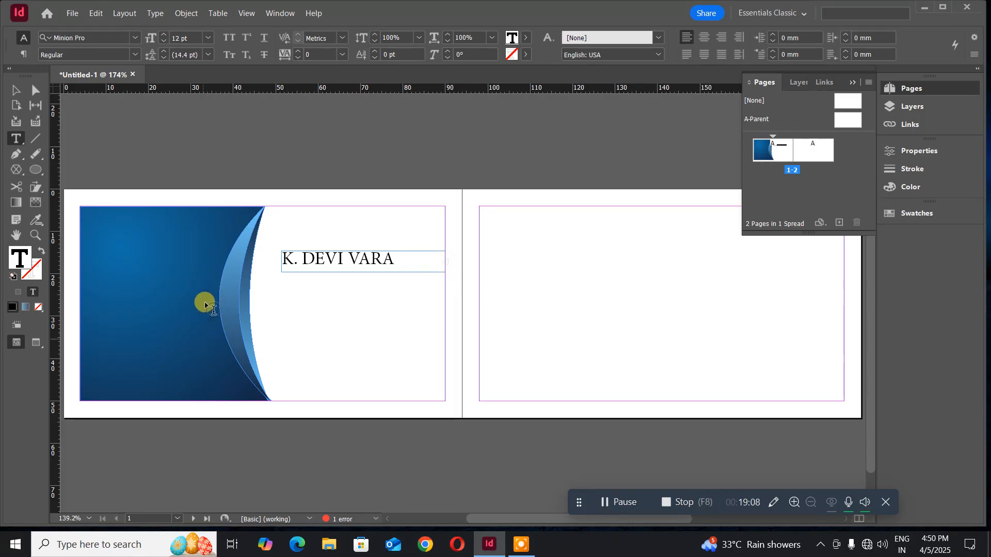
- Move the name frame down-left onto the blue panel and widen it to fit
left_click(13, 91)
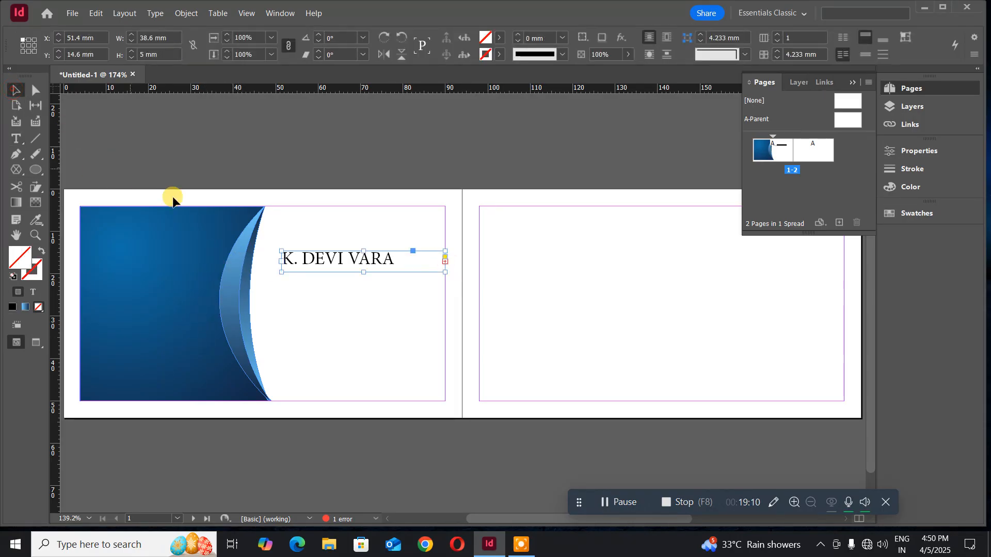
left_click_drag(329, 262, 212, 294)
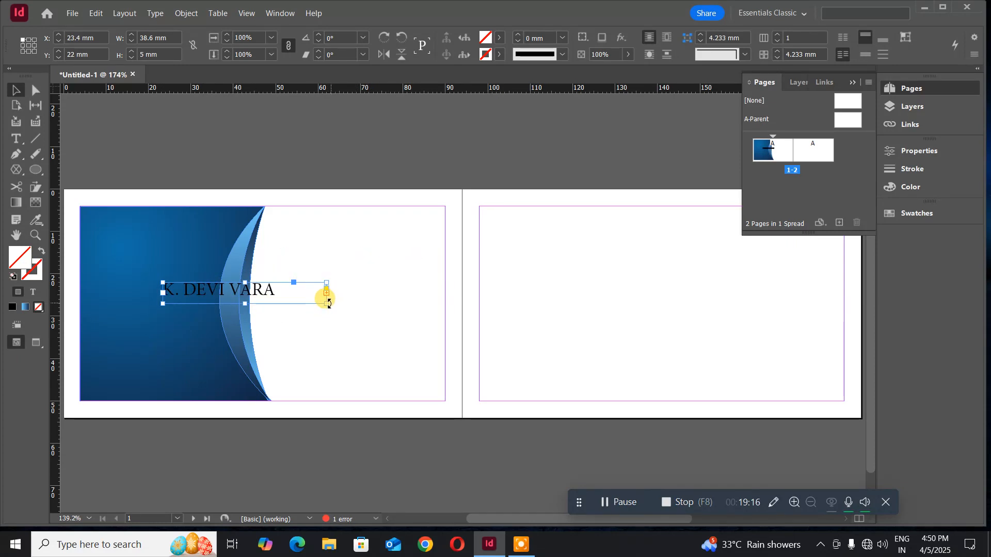
left_click_drag(328, 303, 413, 297)
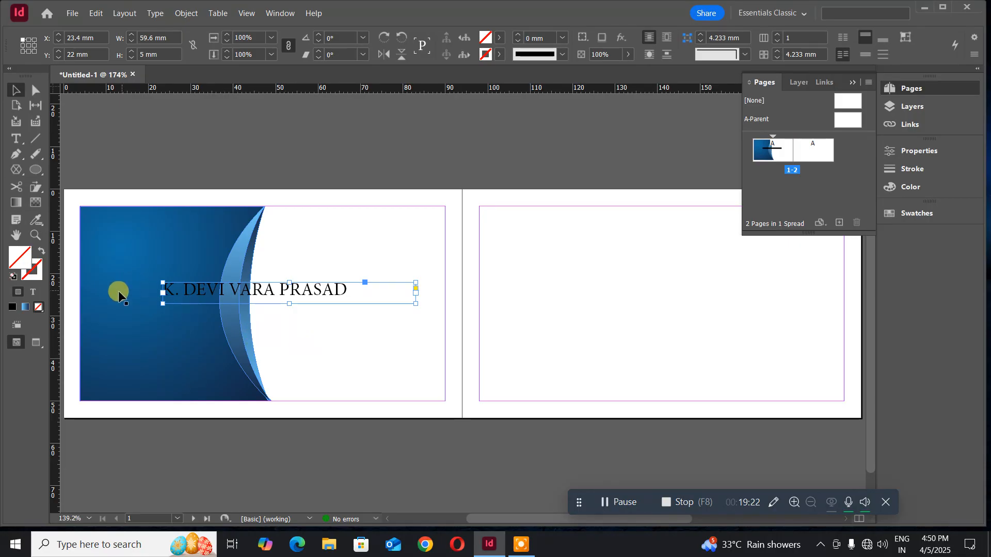
left_click(14, 158)
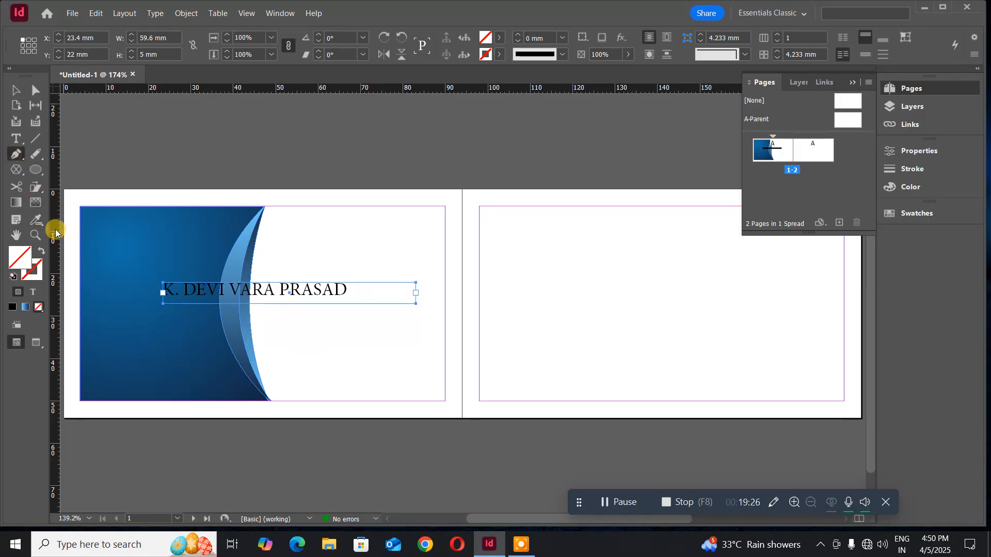
- Select the whole name line and apply Mongolian Baiti from the Control panel font field
left_click(14, 140)
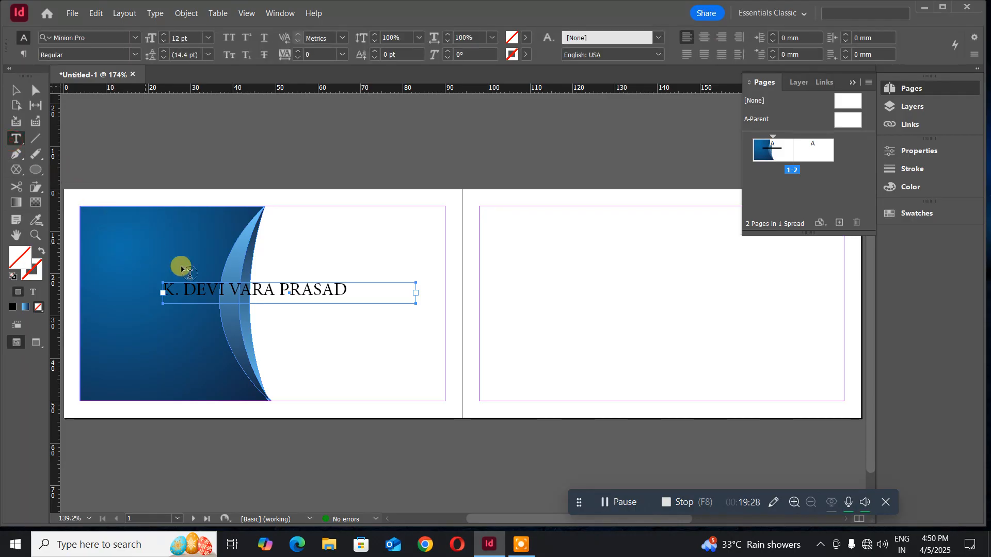
left_click(278, 291)
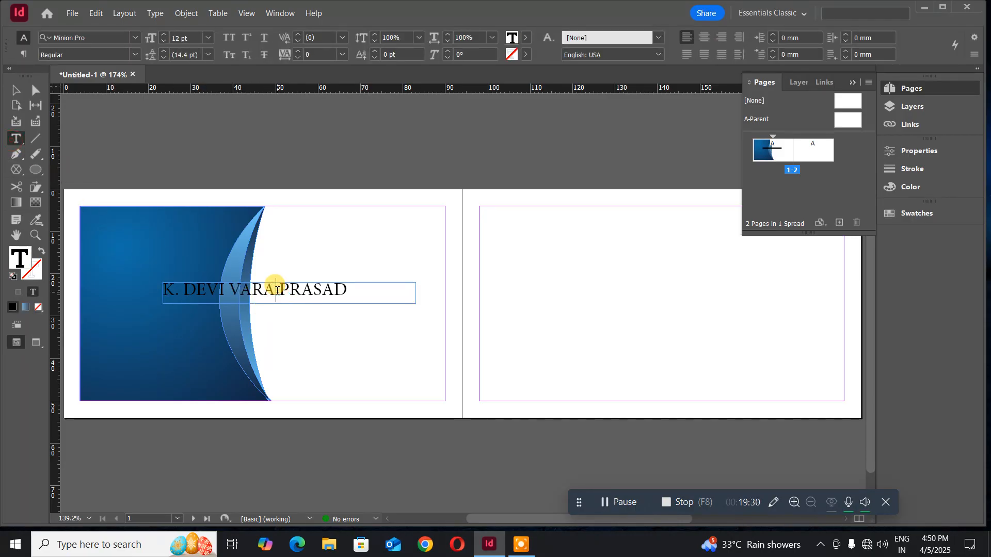
key("ctrl+a")
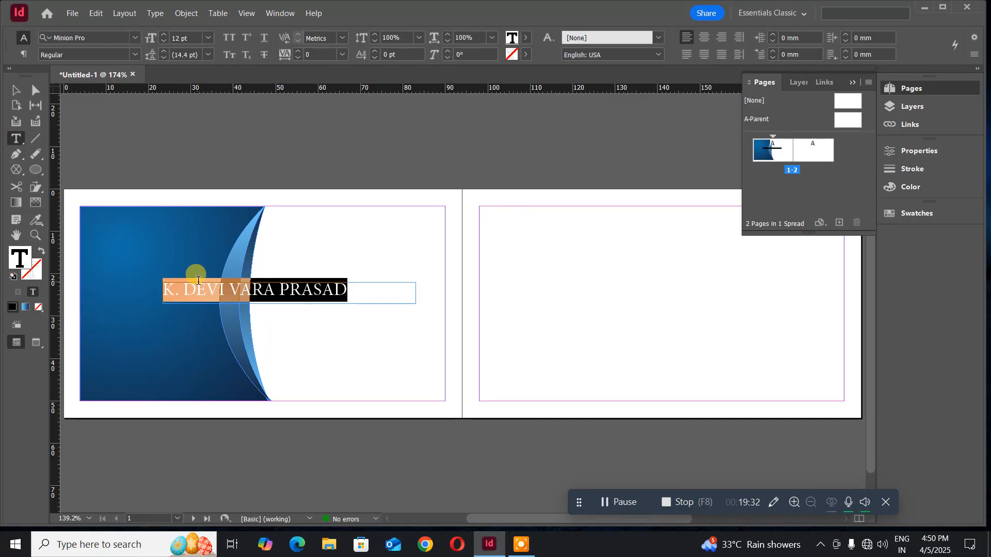
left_click(96, 33)
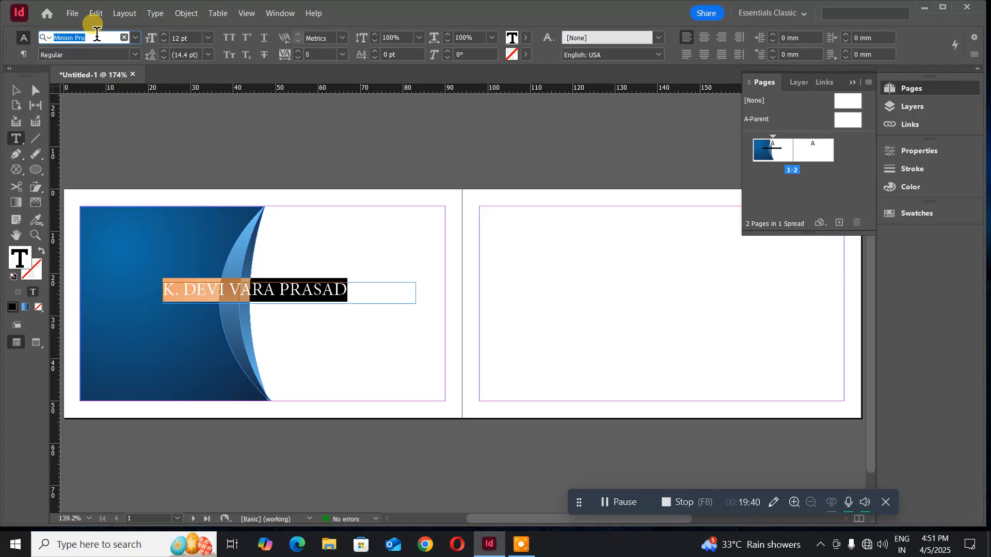
type("MON")
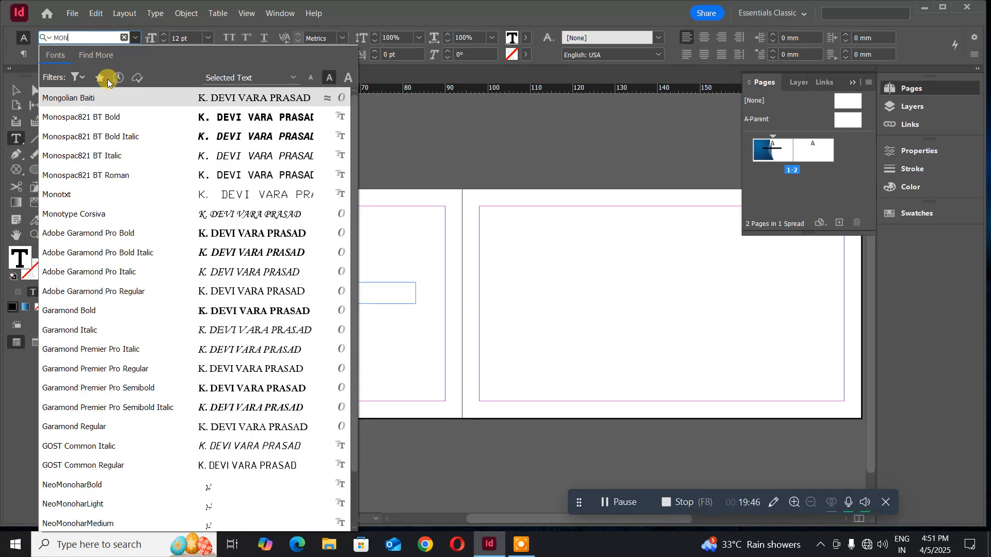
left_click(77, 101)
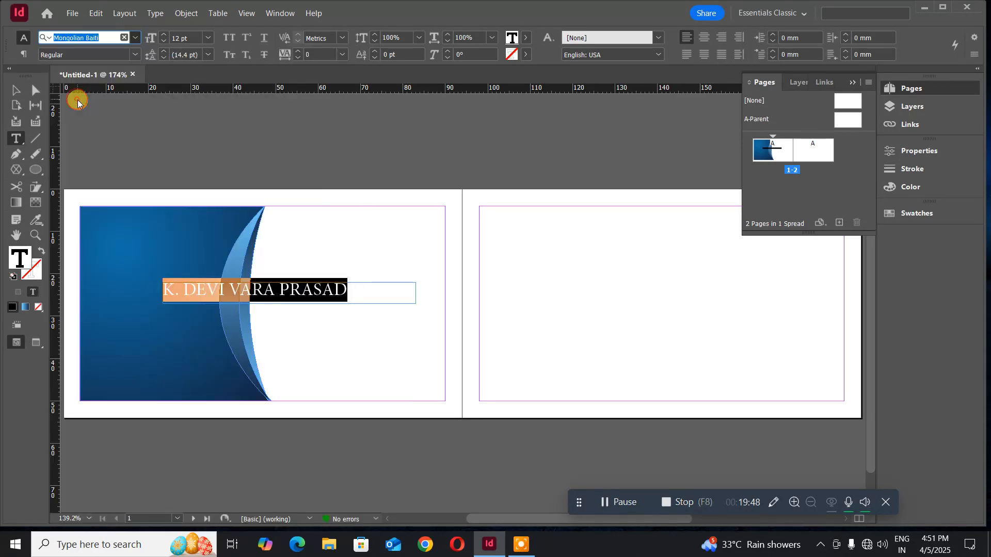
left_click(132, 57)
left_click(131, 58)
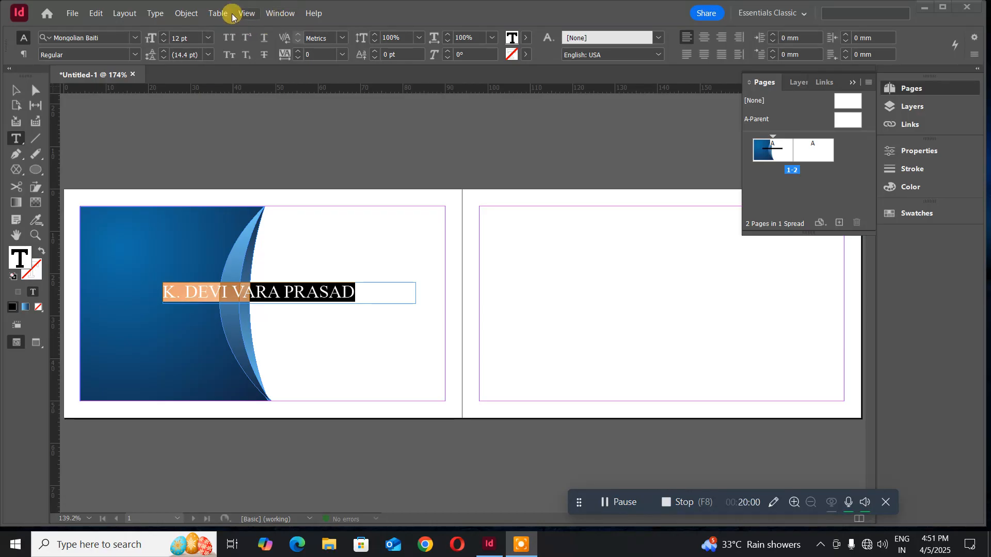
- In the Character panel, set the name to Times New Roman Bold, keeping English: USA
left_click(155, 14)
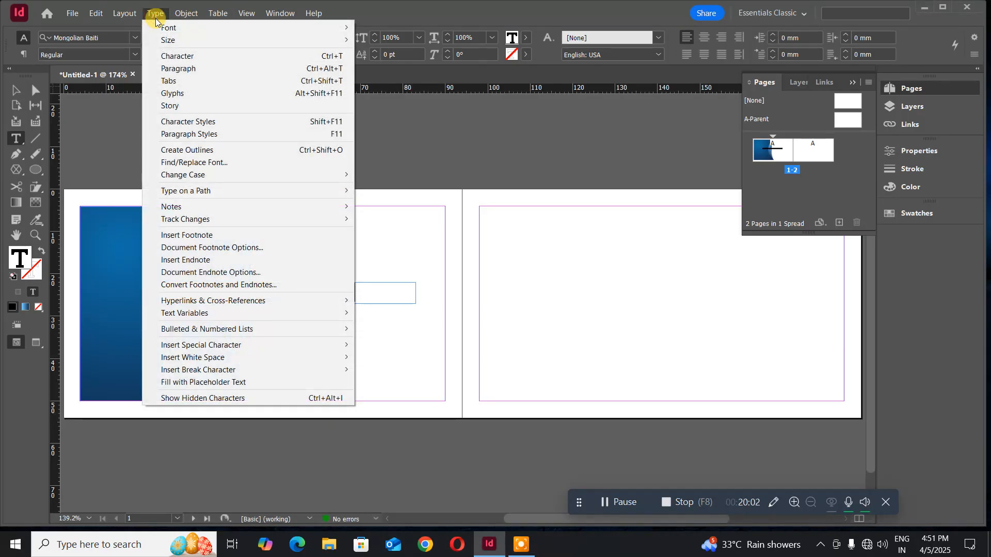
left_click(173, 56)
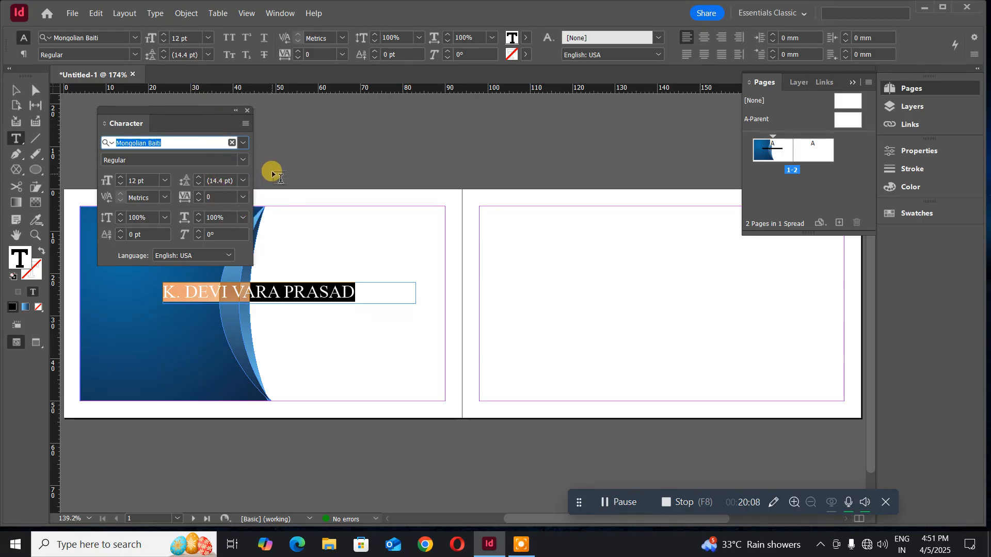
left_click(226, 256)
left_click(224, 256)
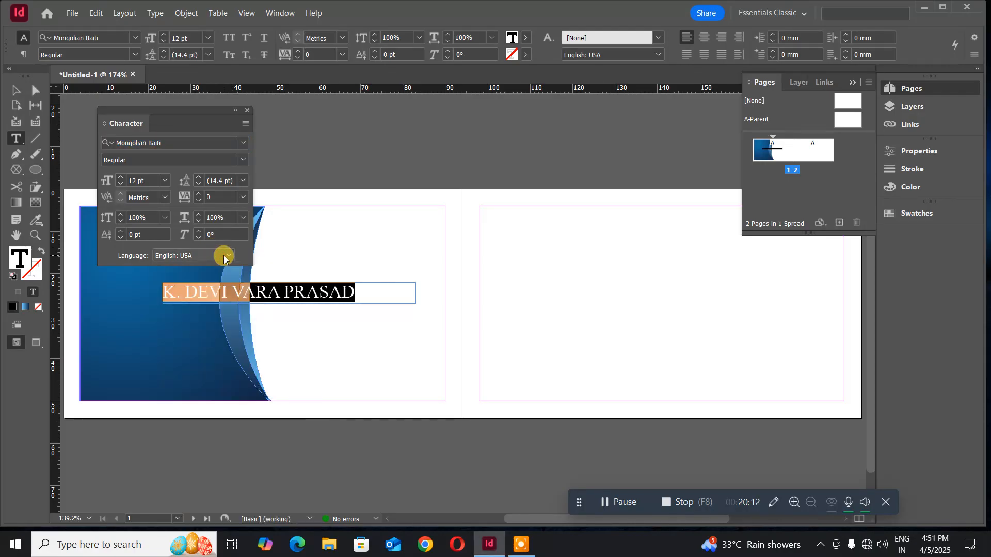
left_click(246, 163)
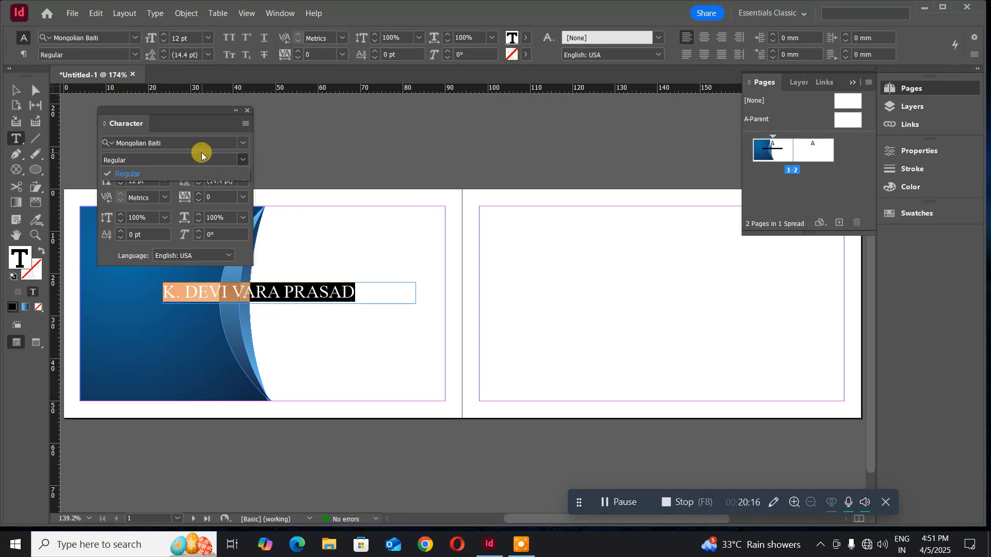
left_click(241, 145)
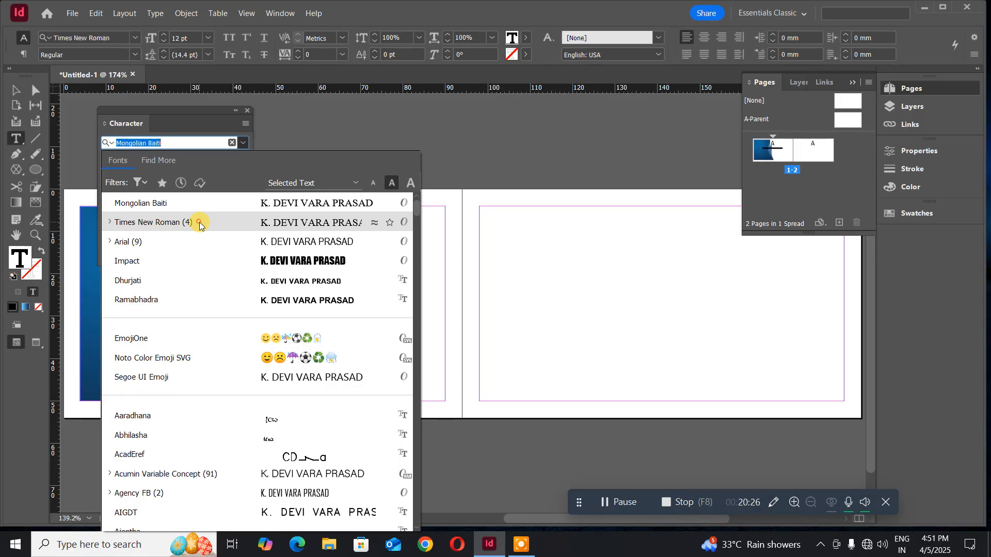
left_click(200, 225)
left_click(244, 161)
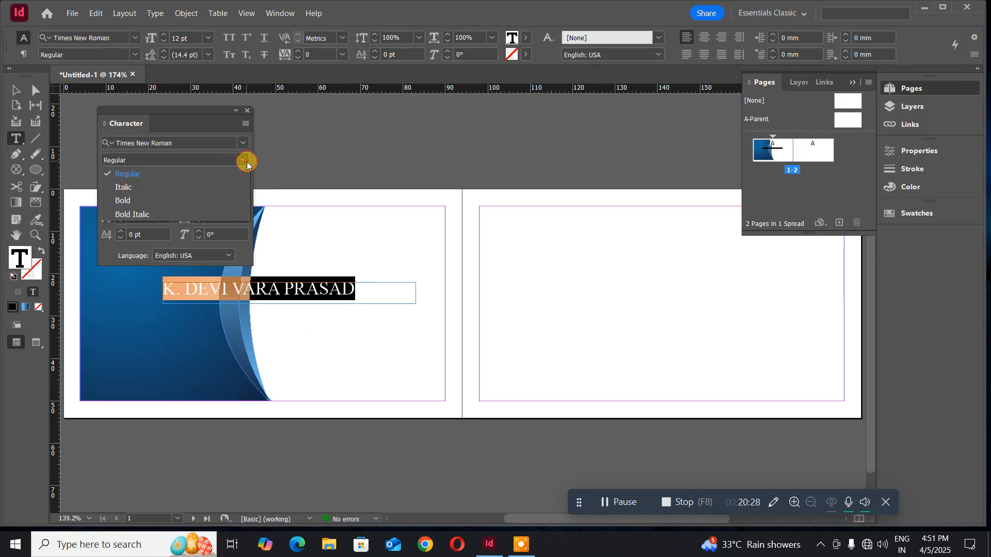
left_click(160, 198)
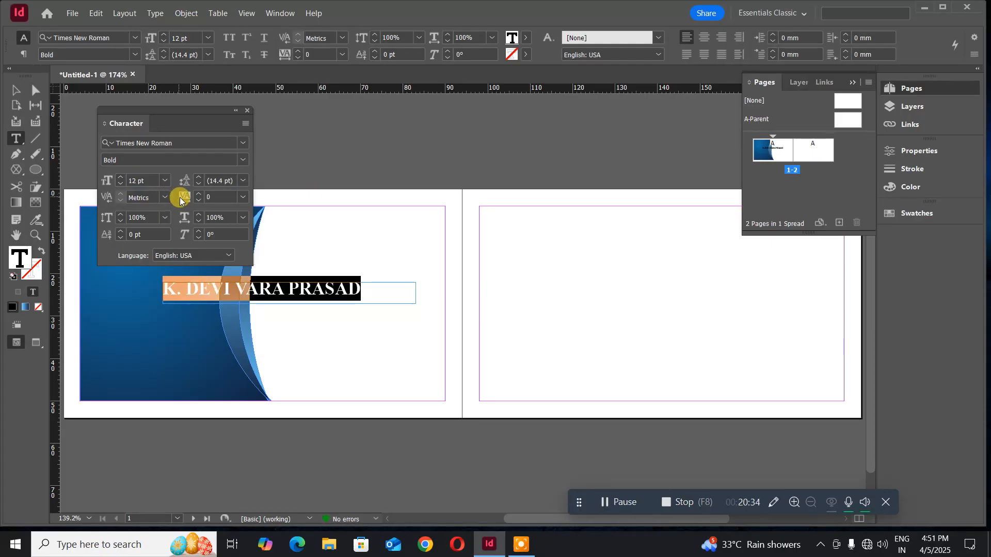
left_click(247, 110)
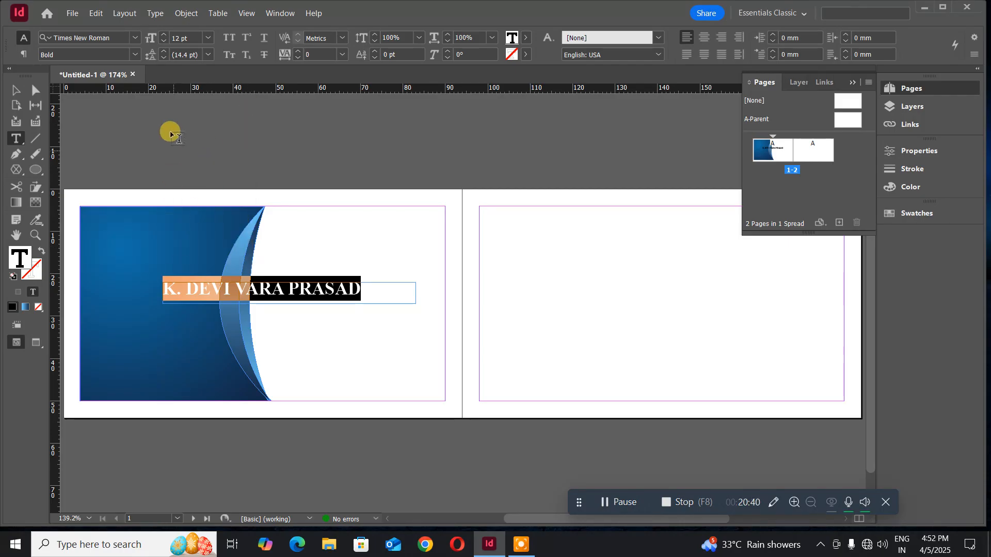
- Undo the premature outlining and deletion of the name to get editable text back
left_click(153, 16)
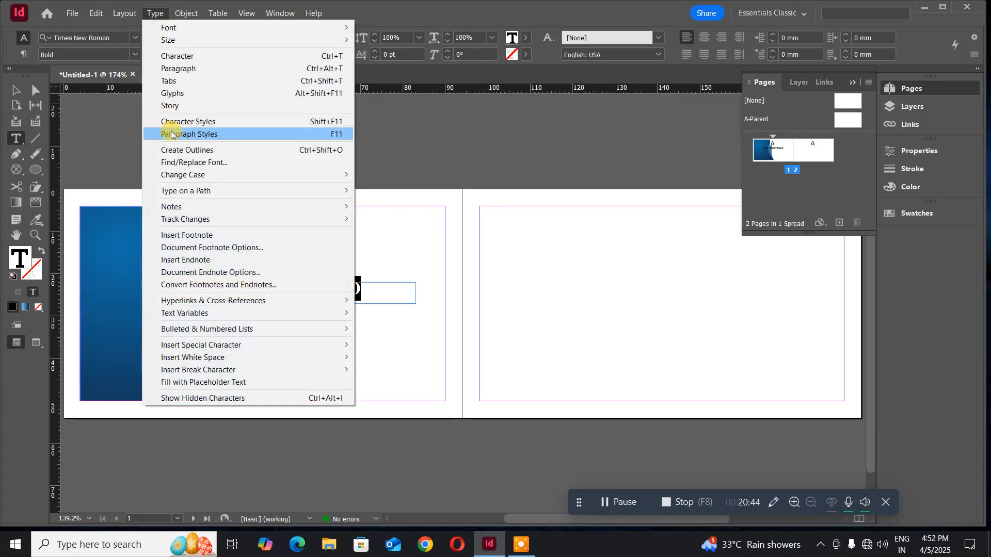
left_click(172, 150)
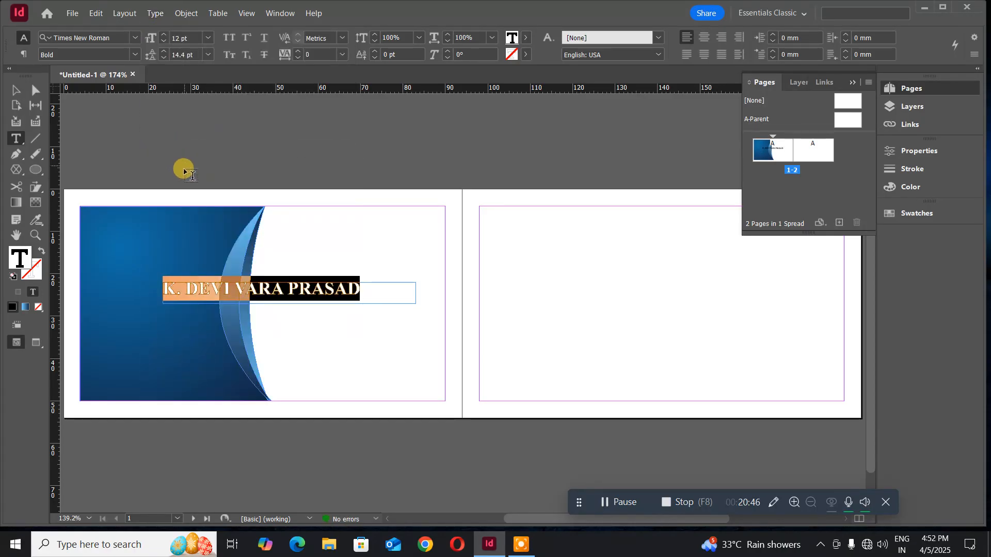
left_click(15, 91)
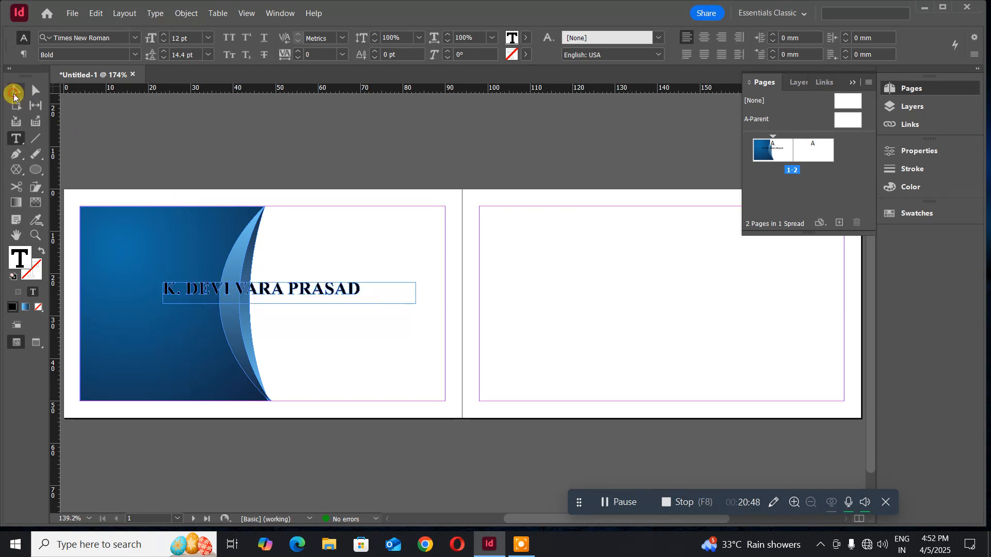
left_click(359, 157)
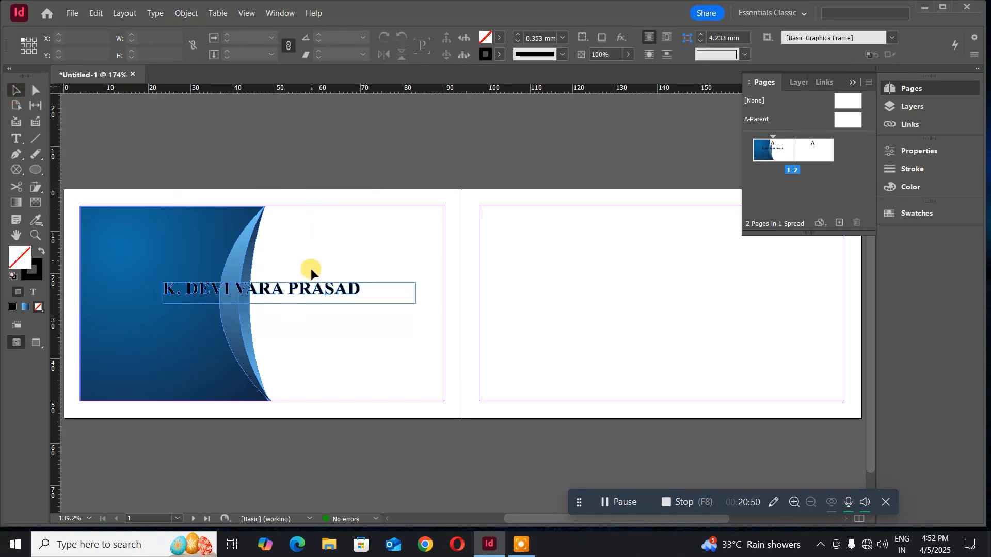
left_click(314, 296)
left_click(299, 289)
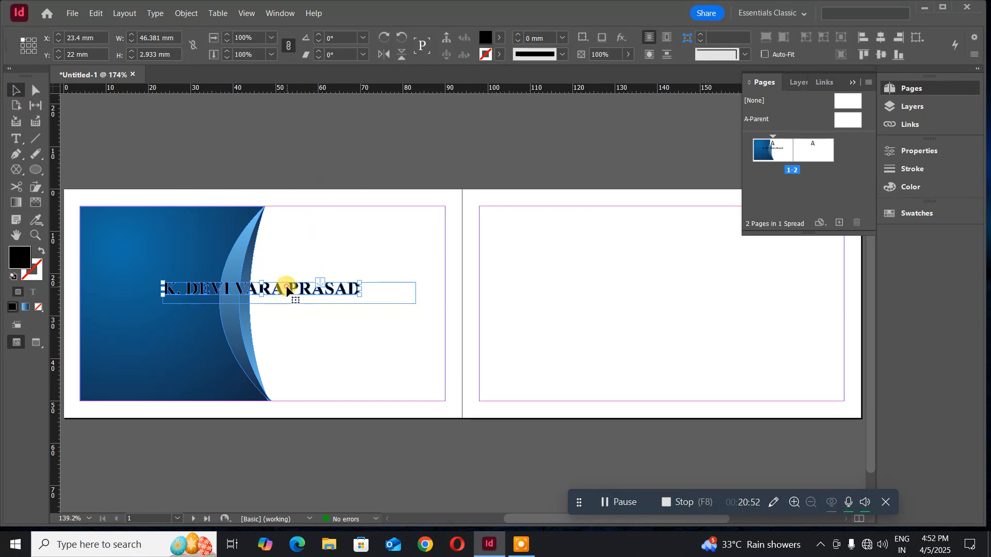
key("Delete")
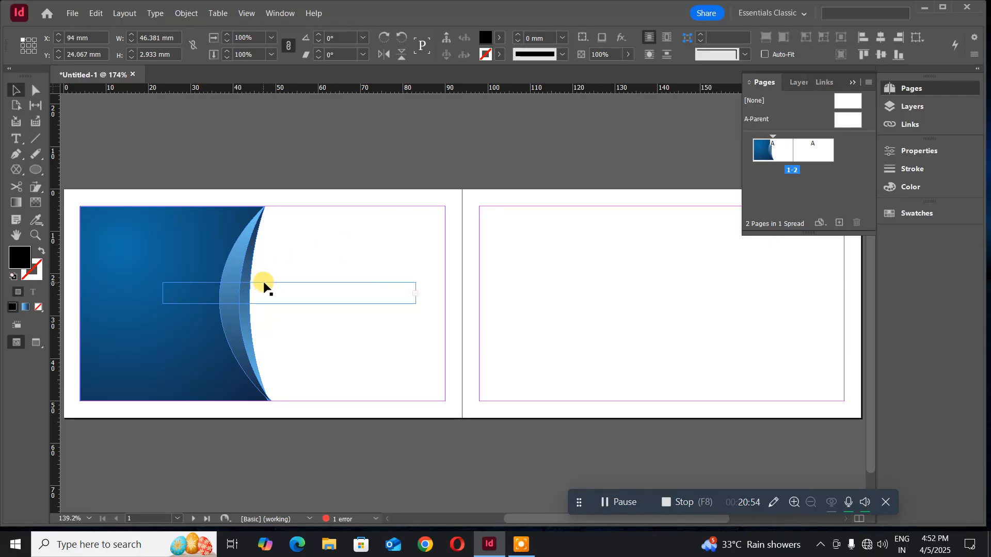
key("ctrl+z")
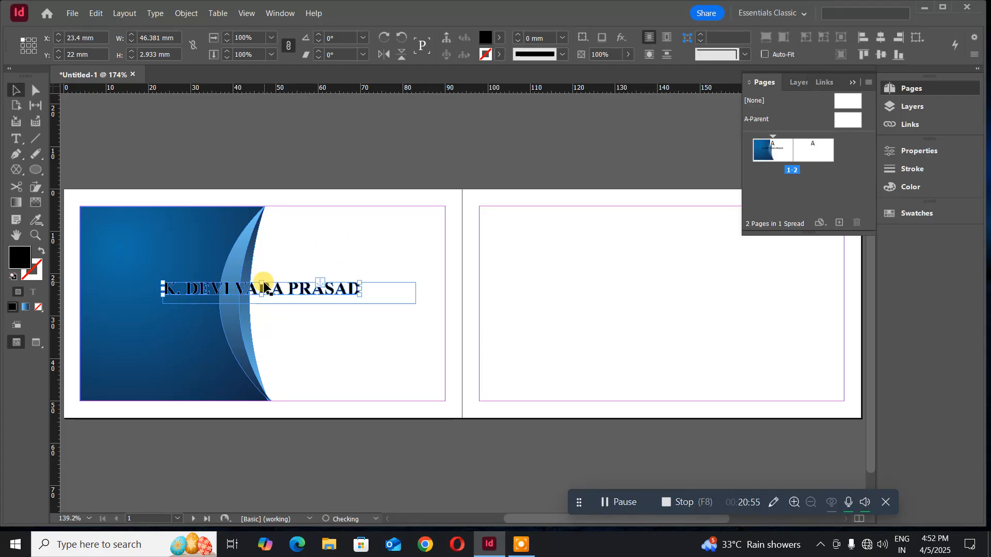
left_click(249, 311)
key("ctrl+z")
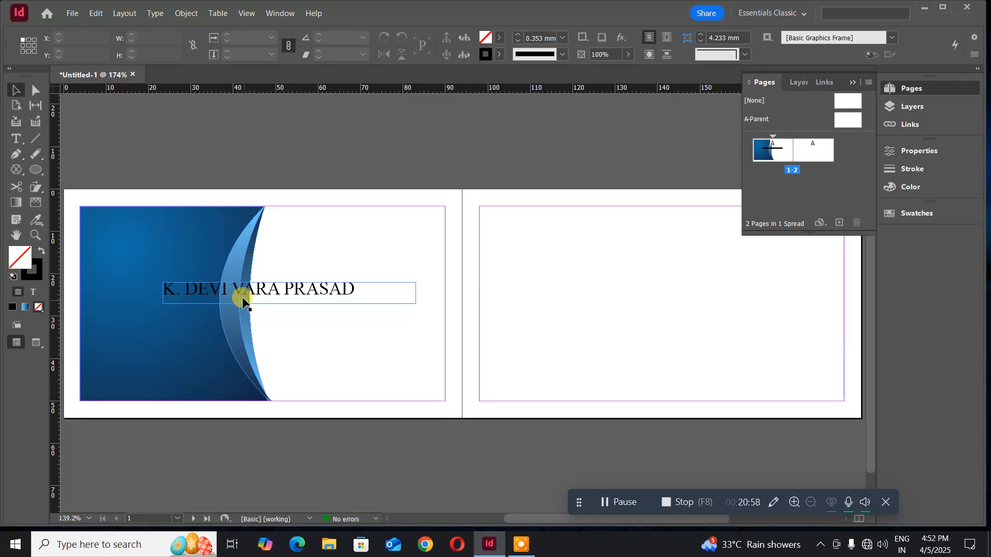
- Select the entire name and switch its font style to Bold
left_click(16, 138)
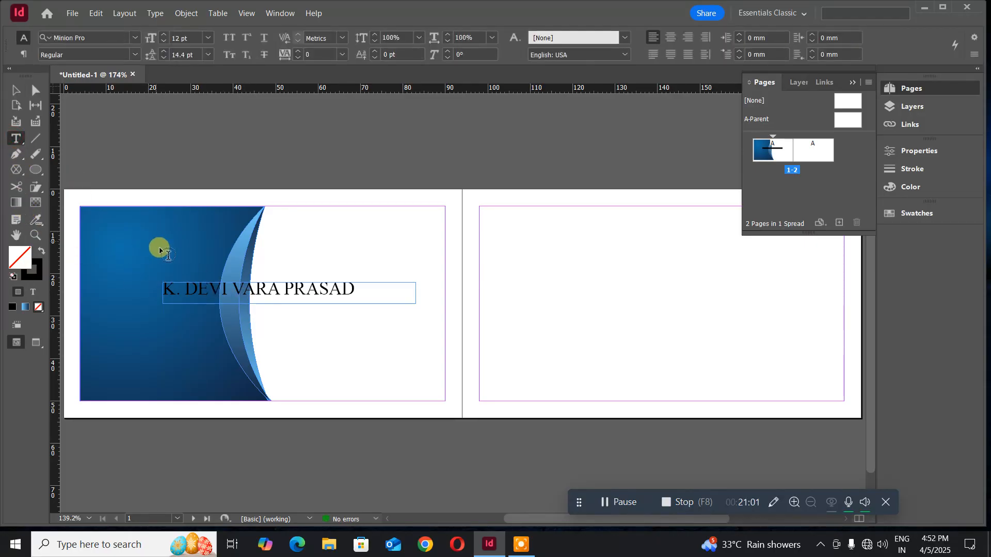
triple_click(205, 289)
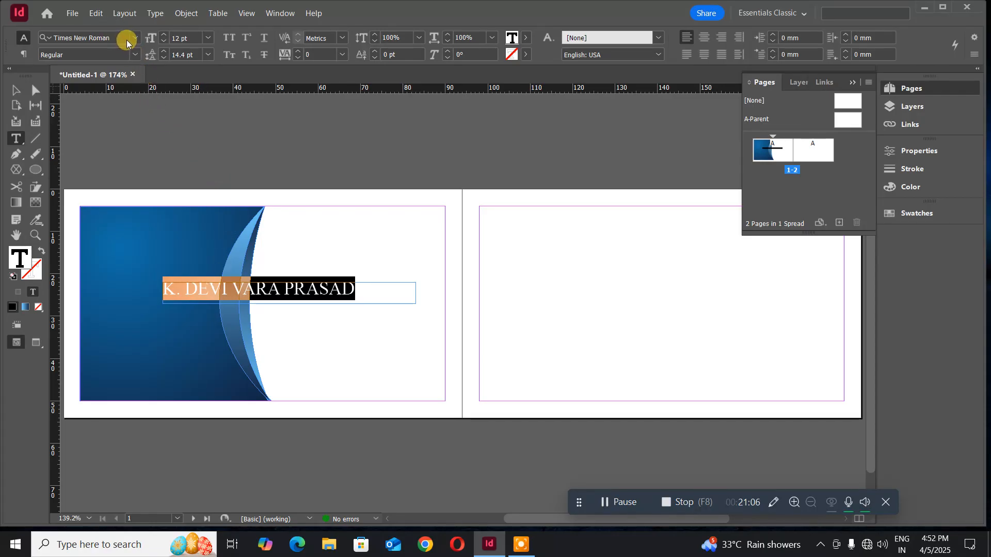
left_click(134, 54)
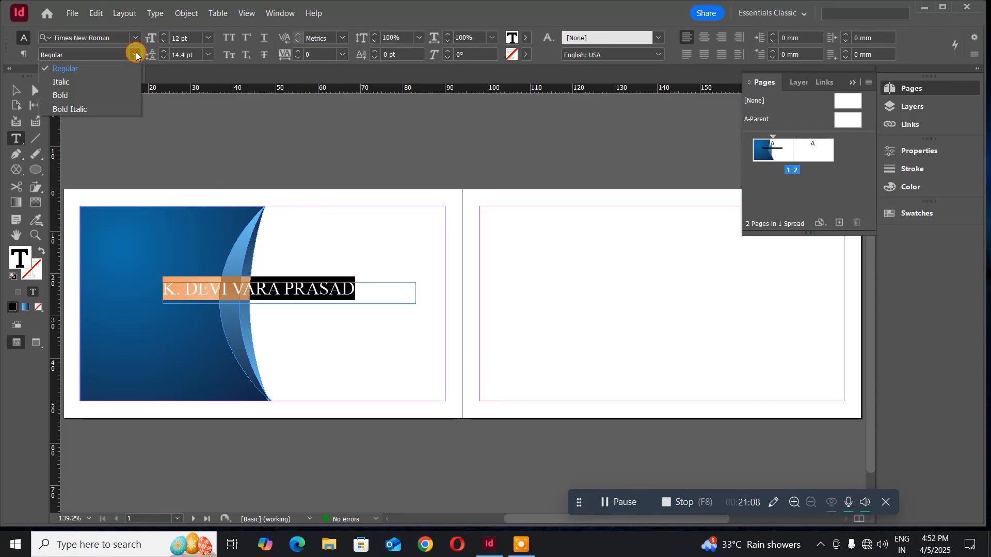
left_click(92, 94)
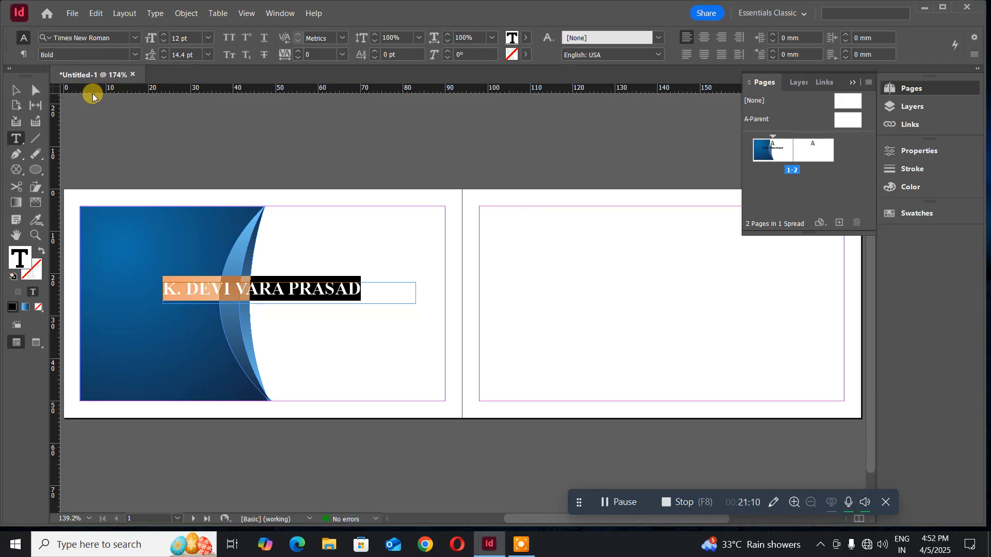
- Convert the bold name frame into outline shapes with Create Outlines
left_click(16, 91)
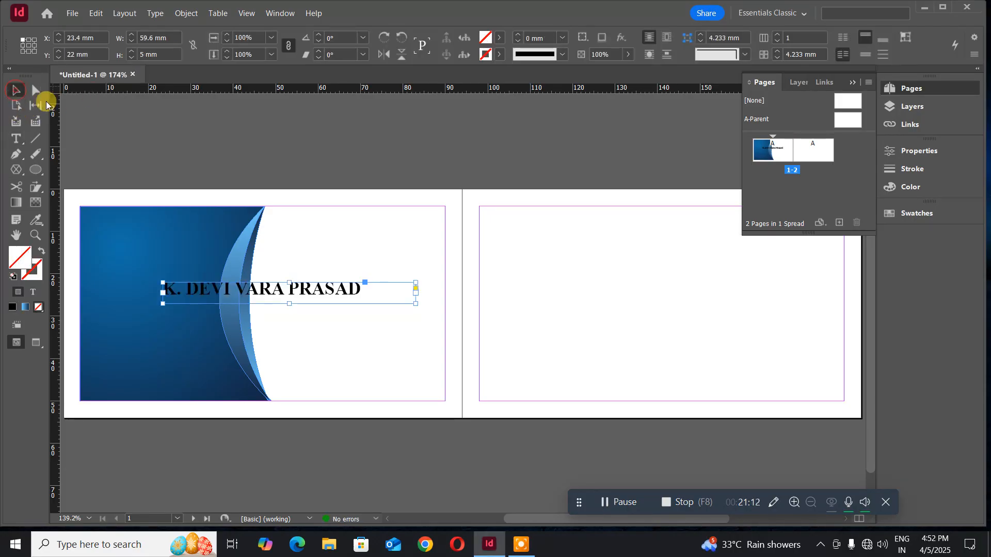
left_click(248, 146)
left_click(312, 287)
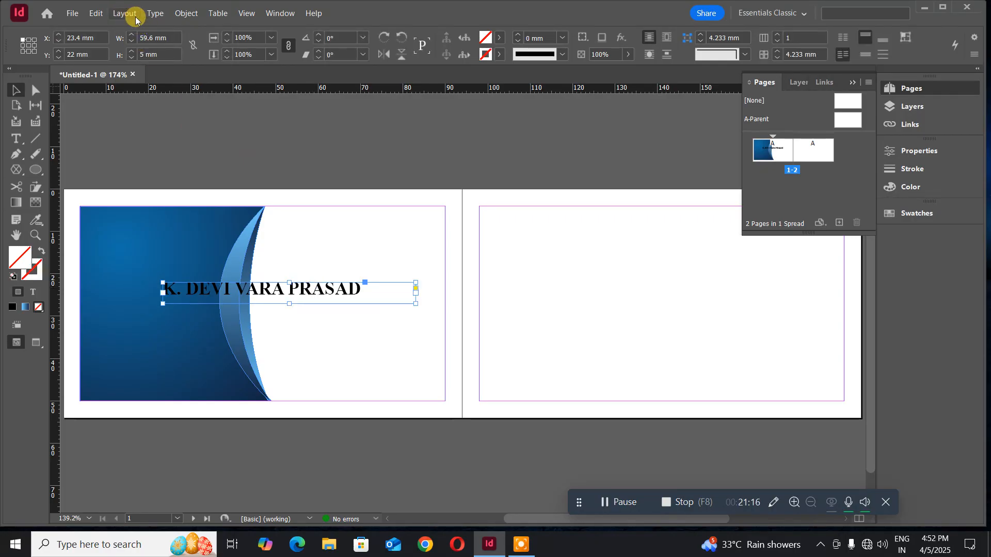
left_click(154, 18)
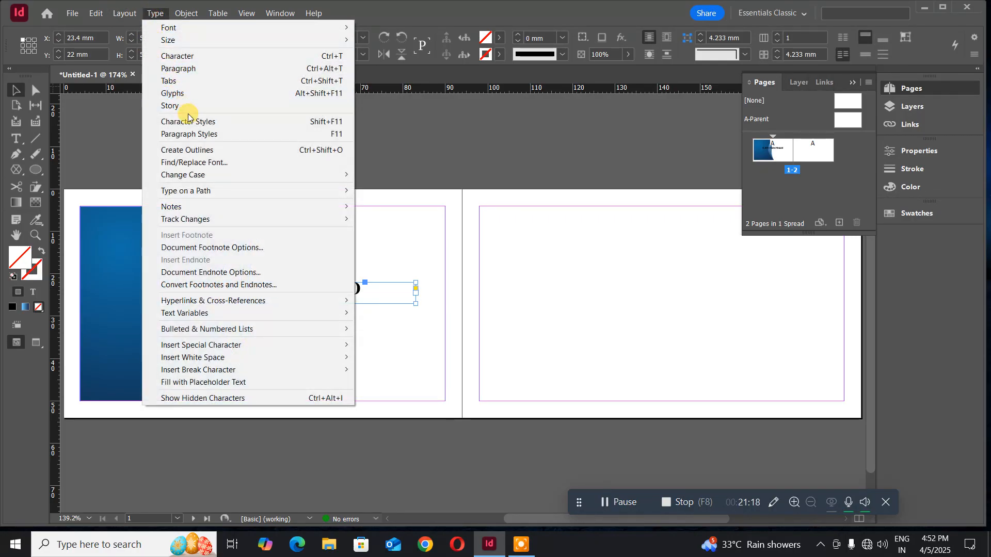
left_click(204, 151)
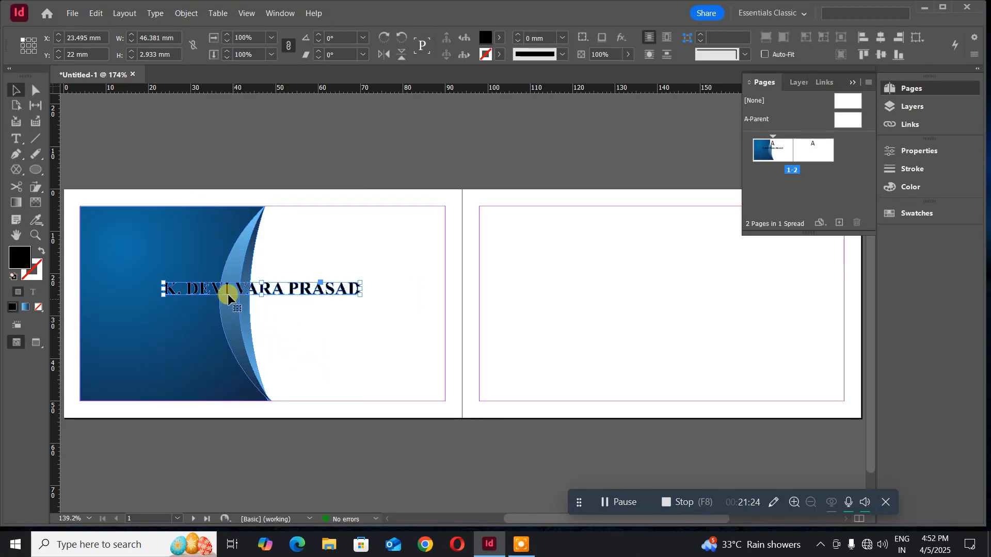
- Fill the outlined name with light blue b3deff chosen in the HSB Color Picker
double_click(21, 258)
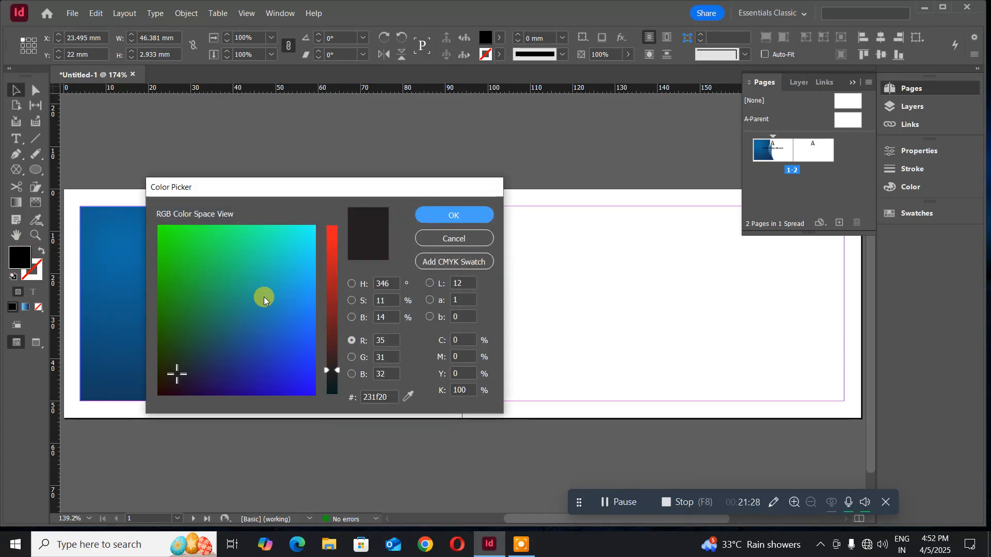
left_click(350, 284)
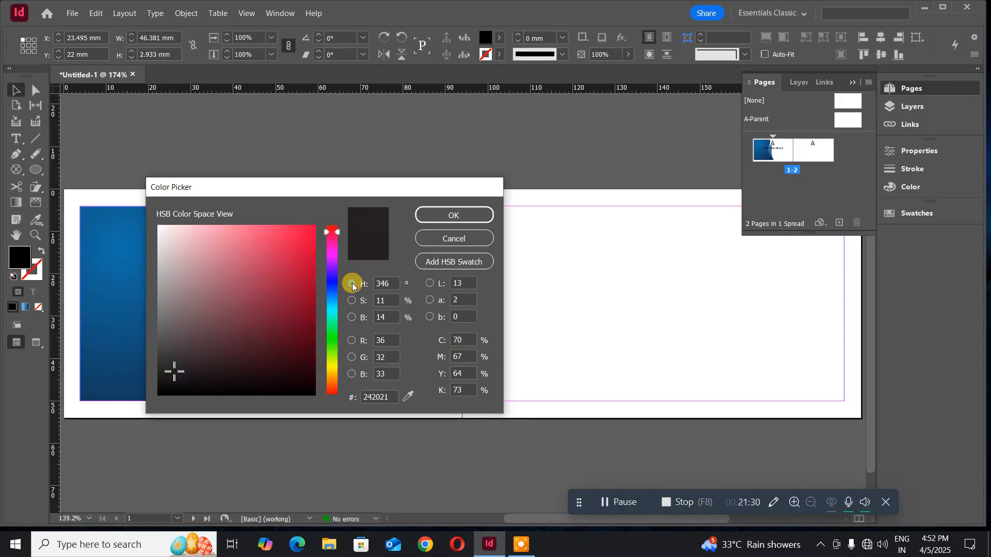
left_click_drag(338, 230, 341, 301)
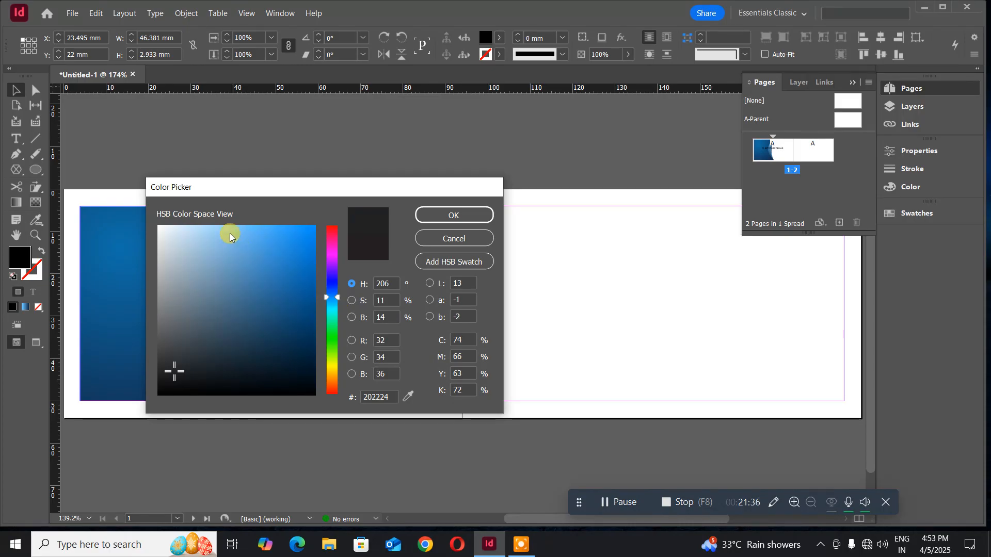
left_click(205, 230)
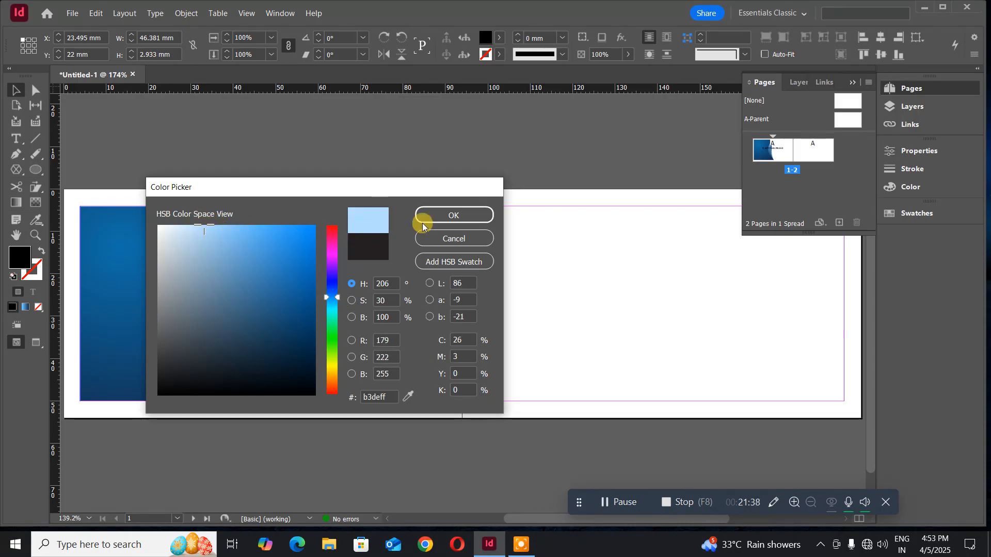
left_click(454, 215)
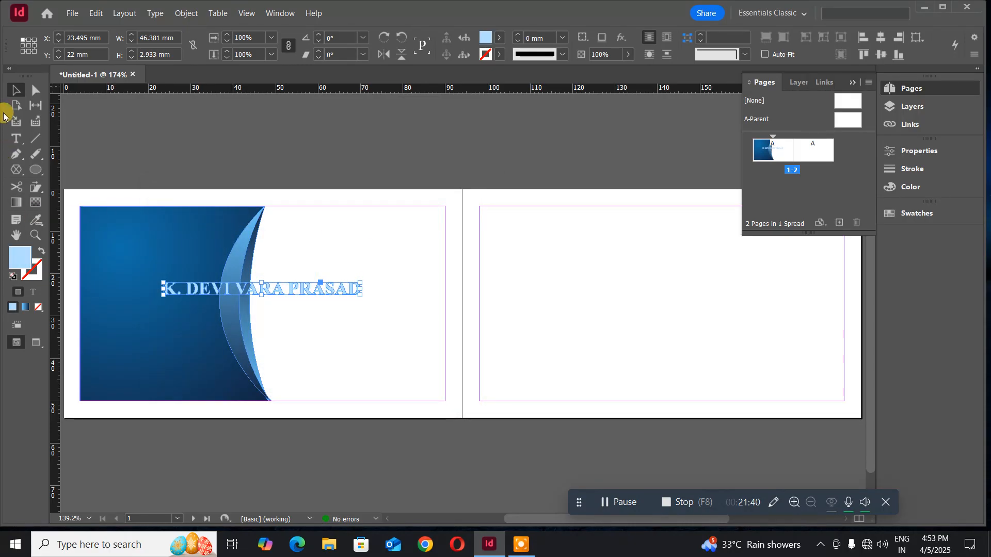
- Move the name to the blue panel's top-left and trim its frame snugly around the text
left_click(14, 92)
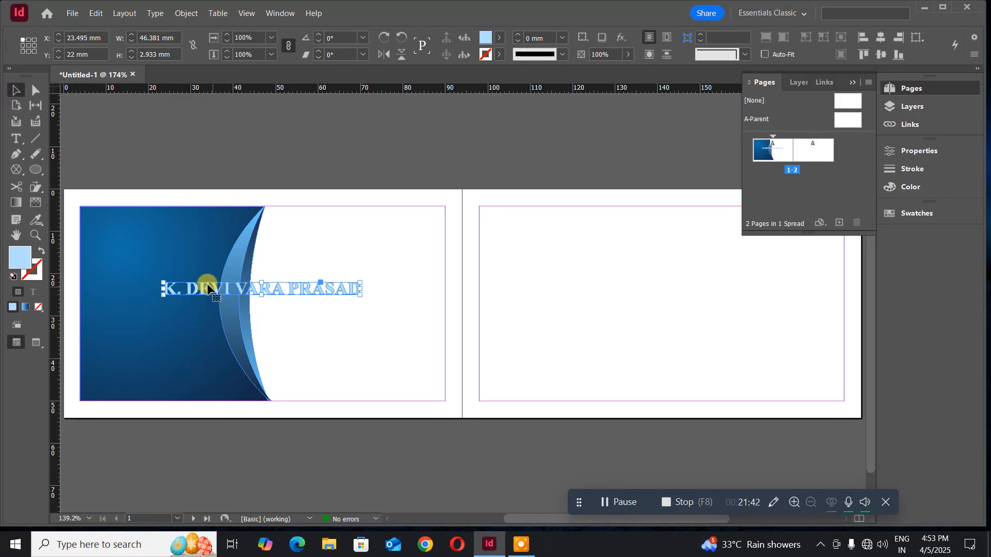
left_click_drag(203, 287, 128, 242)
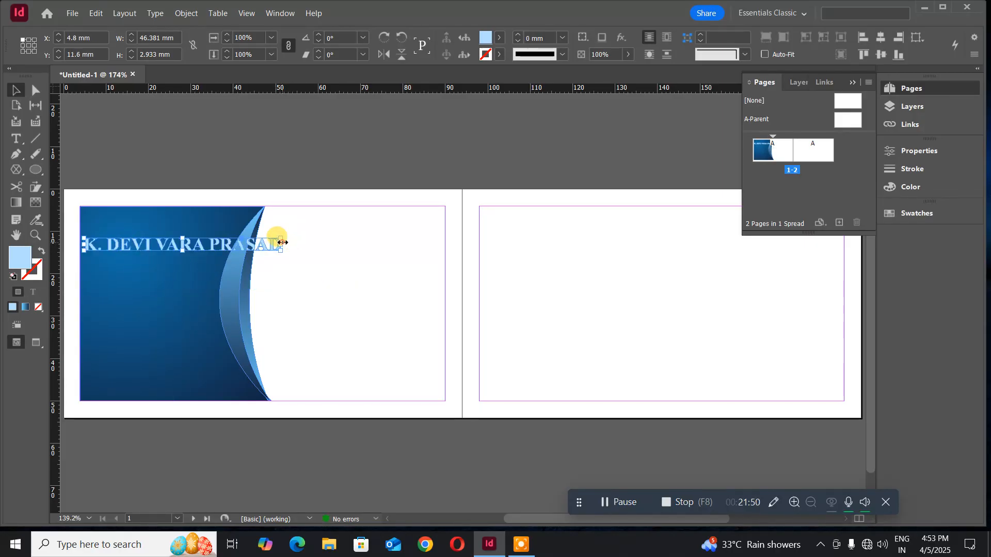
left_click_drag(282, 242, 209, 241)
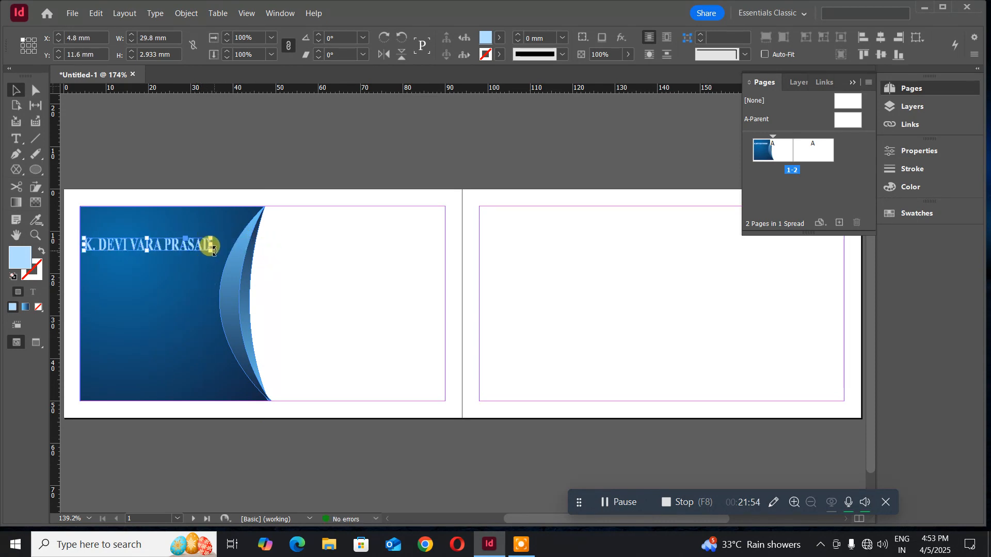
left_click_drag(211, 246, 219, 245)
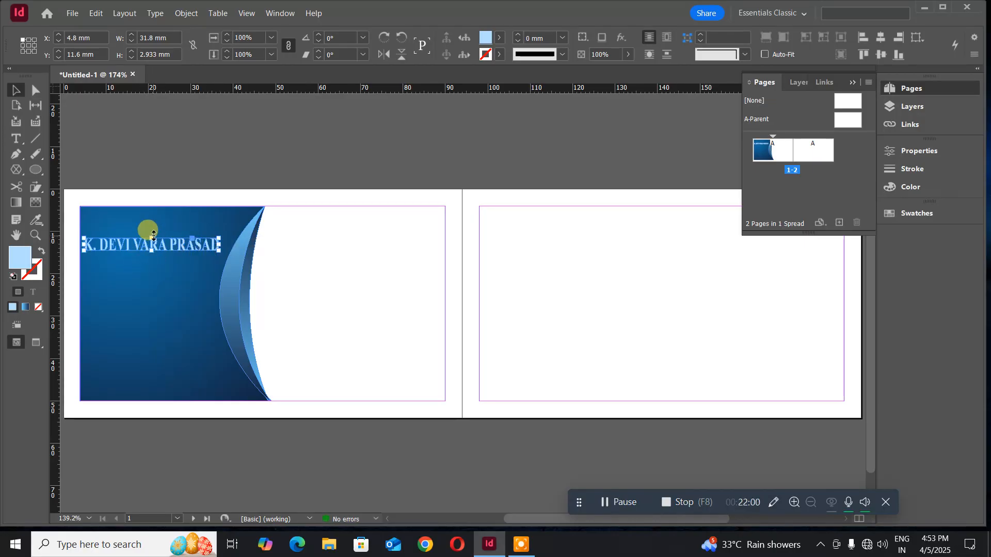
left_click_drag(153, 235, 153, 242)
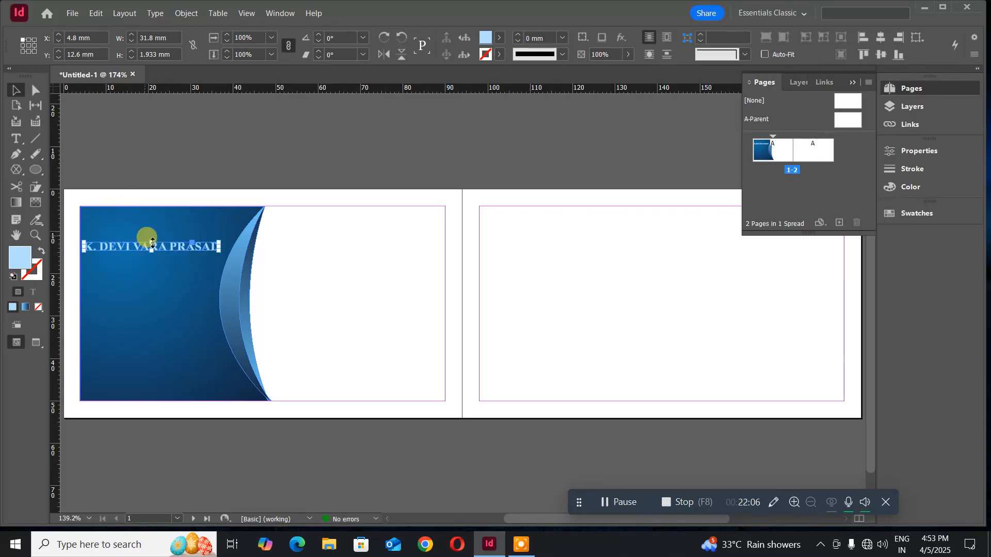
left_click_drag(152, 244, 149, 239)
left_click(126, 162)
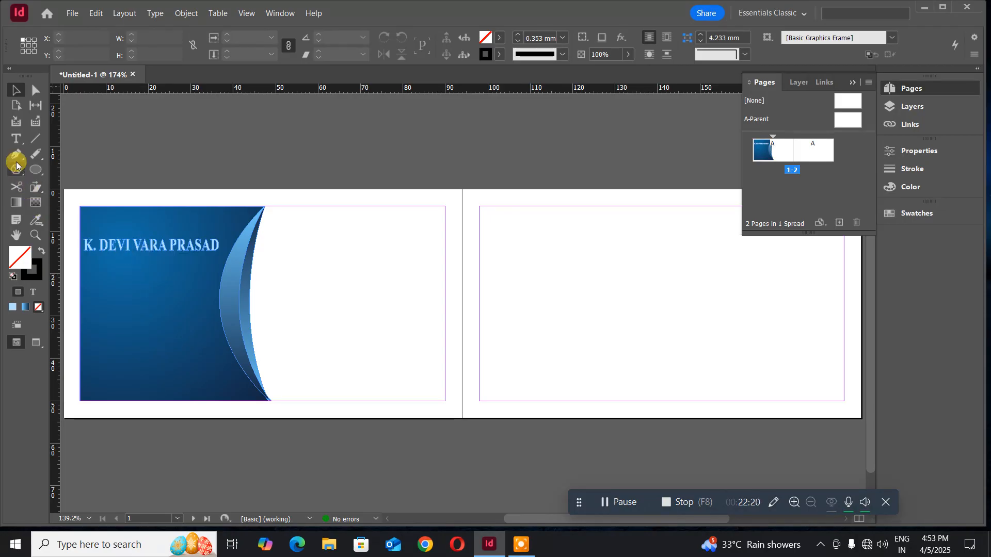
- Draw a text frame below the name at 8 pt and type the e-mail address
left_click(15, 138)
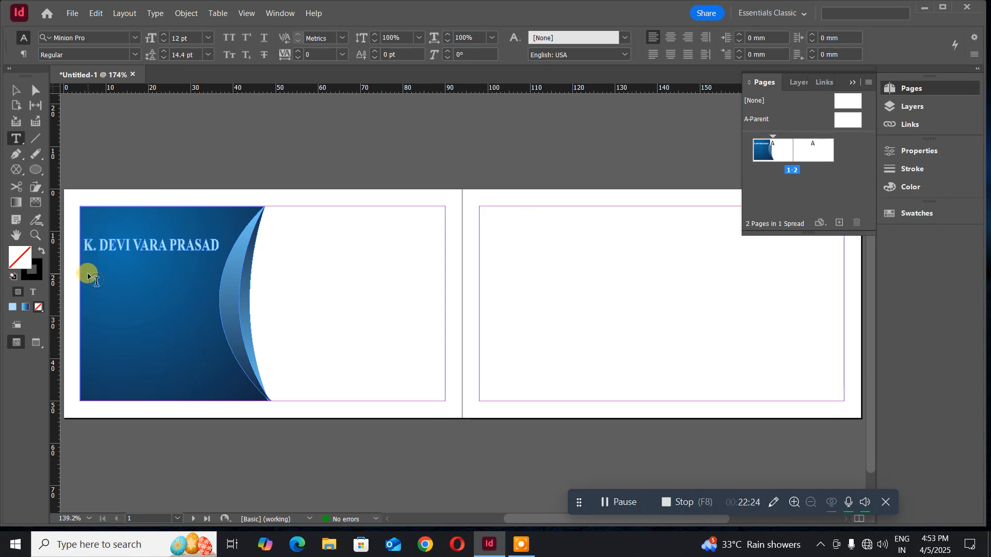
left_click_drag(89, 271, 220, 290)
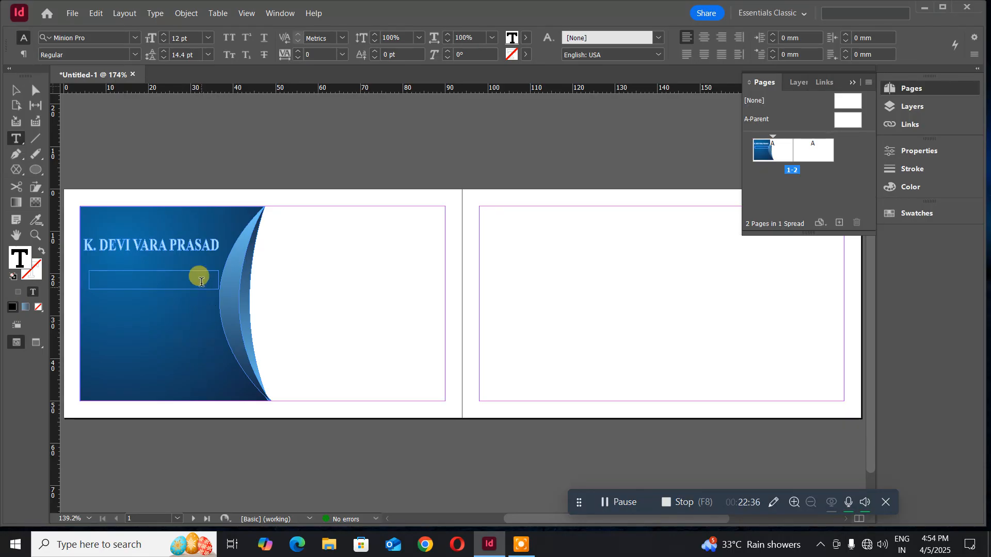
left_click(185, 38)
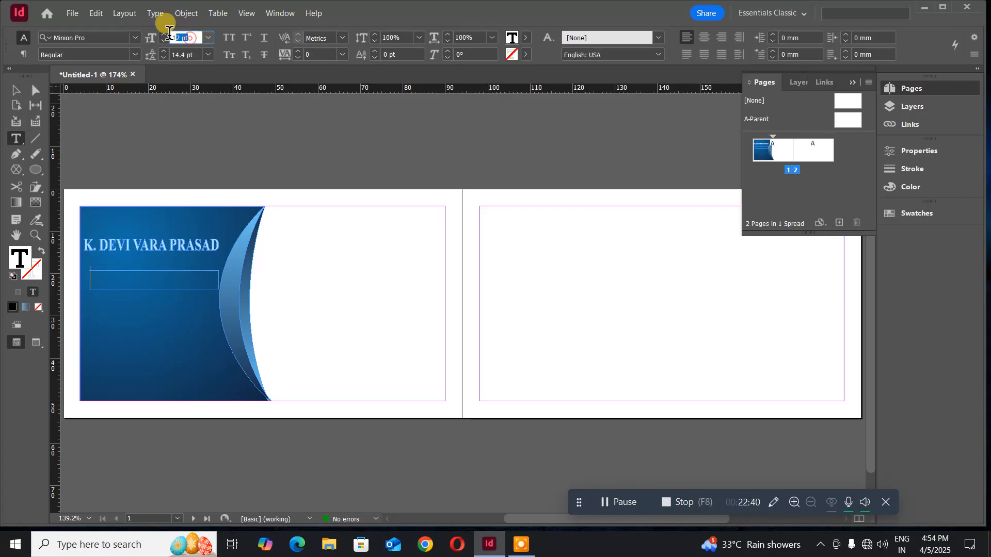
type("8")
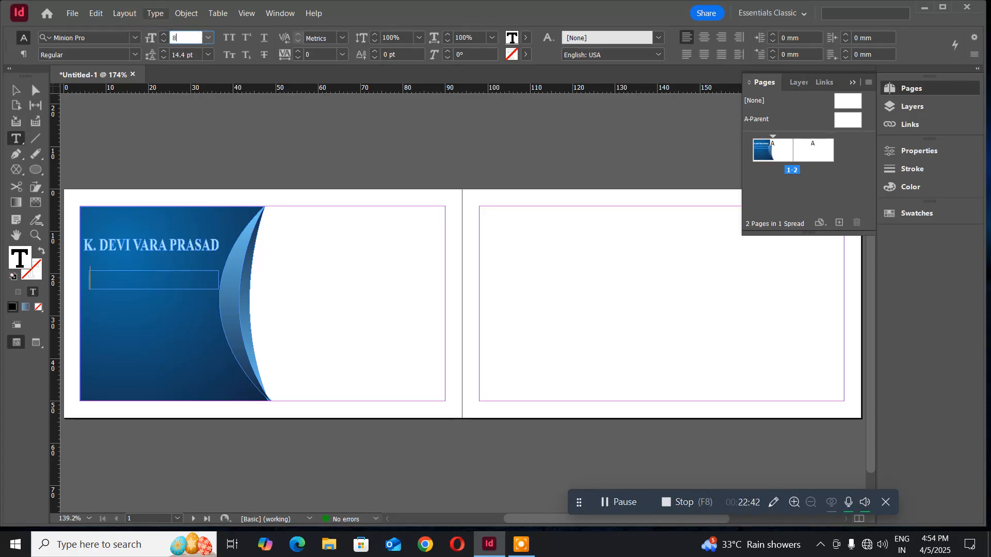
key("Return")
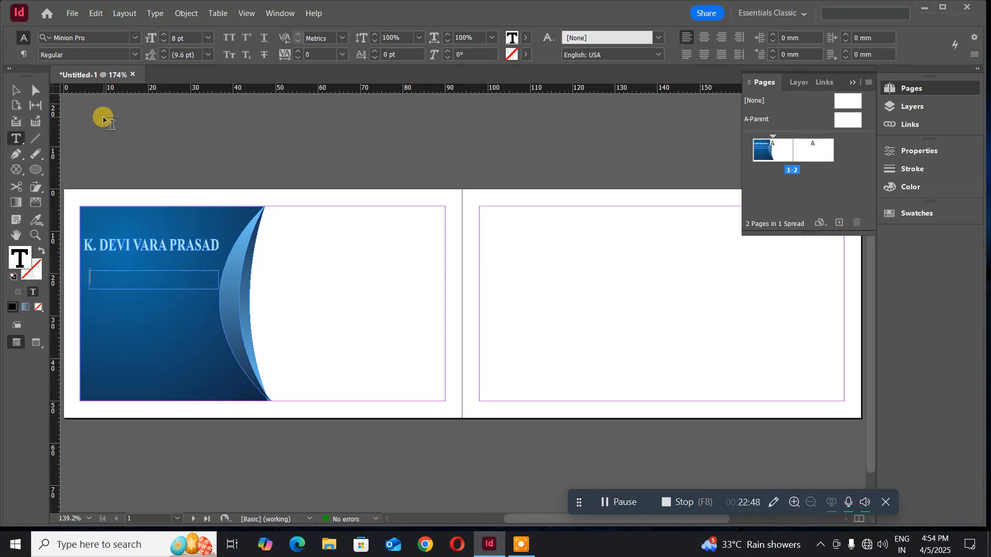
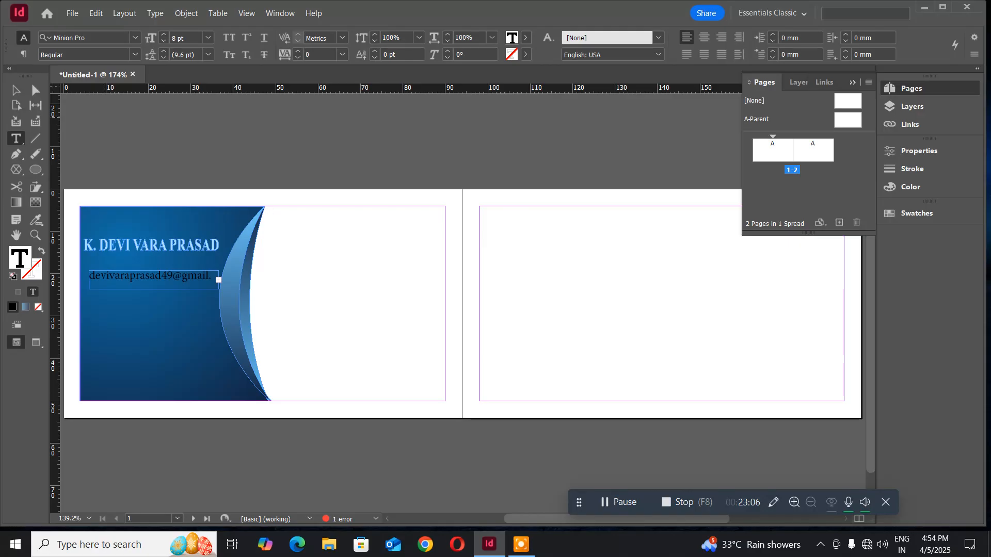
key("ctrl+a")
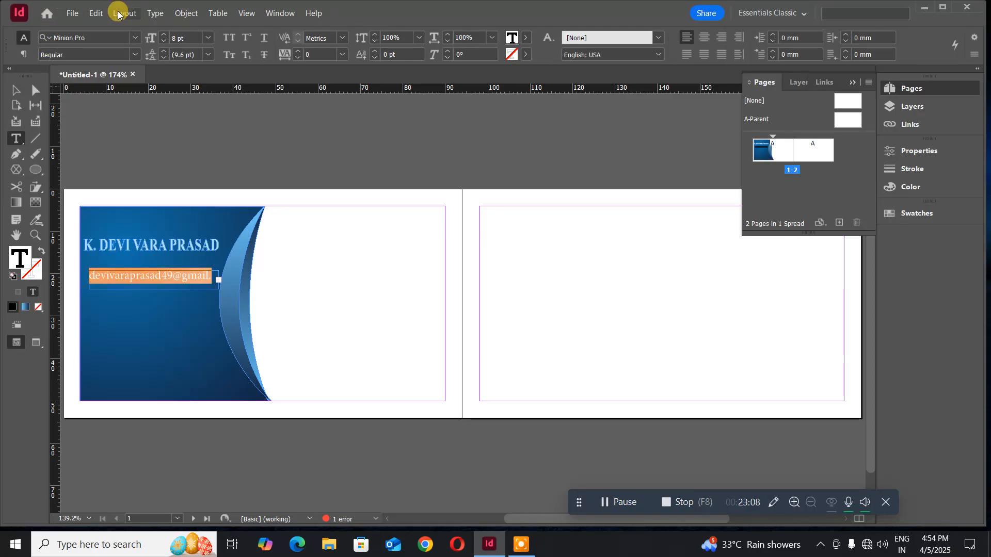
- Set the e-mail text to Arial Regular at 6 pt, then select its frame
left_click(102, 36)
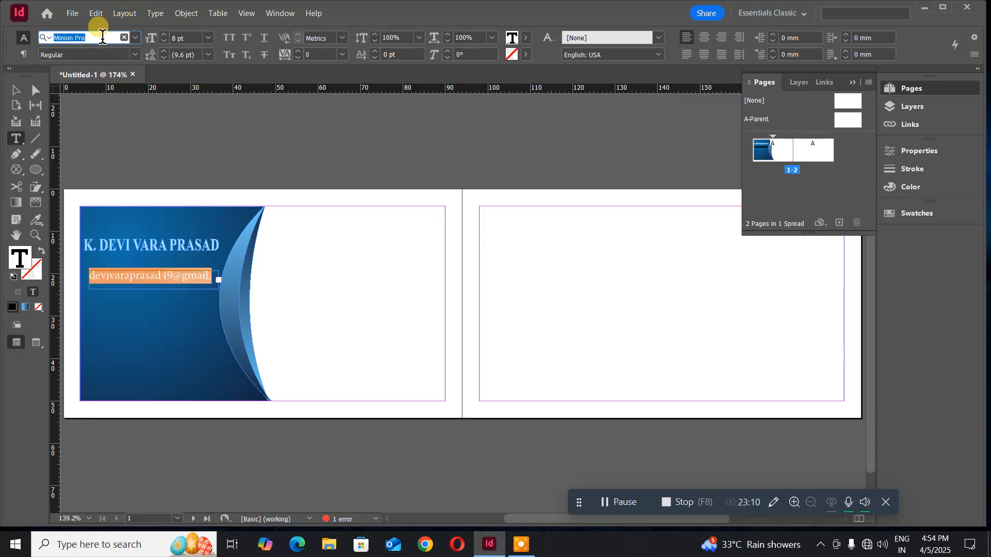
type("ar")
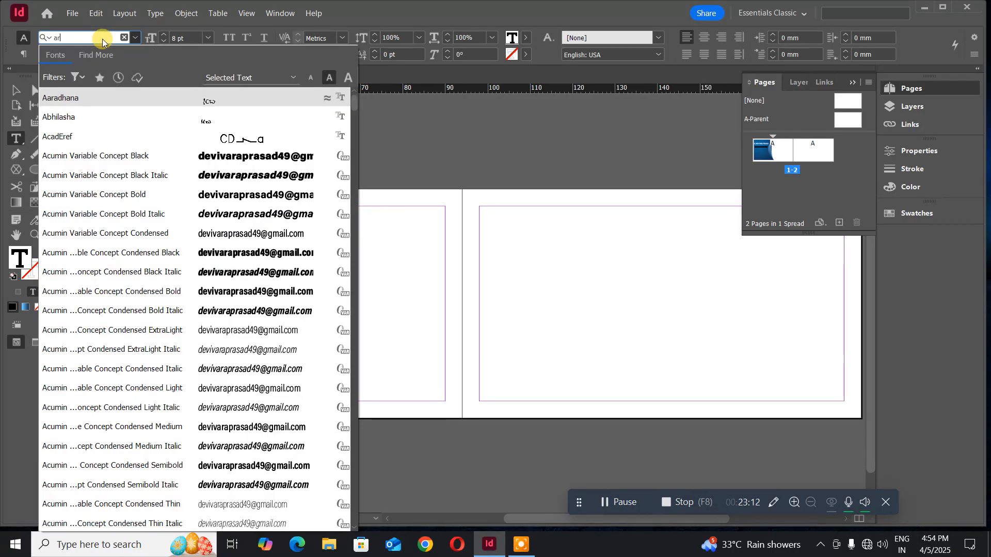
type("ial")
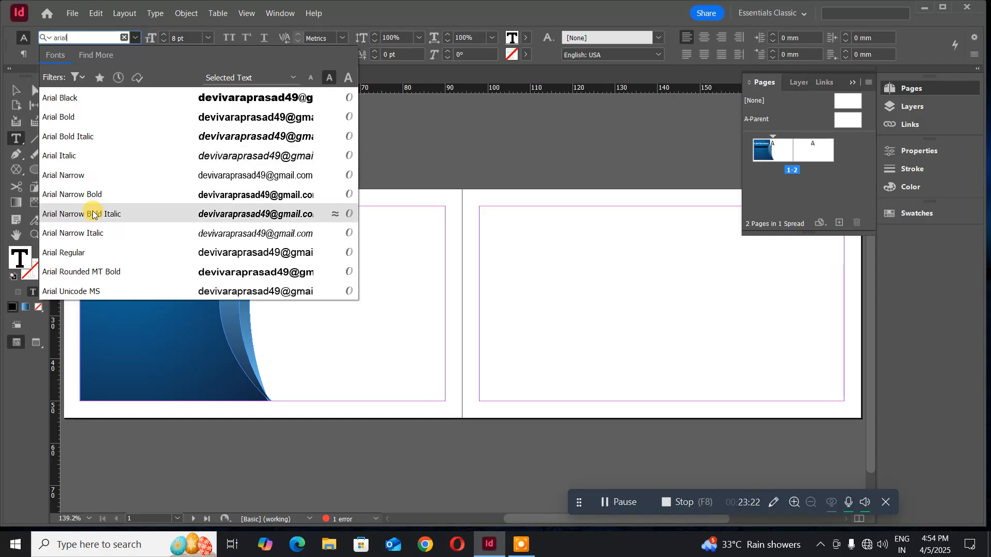
left_click(95, 255)
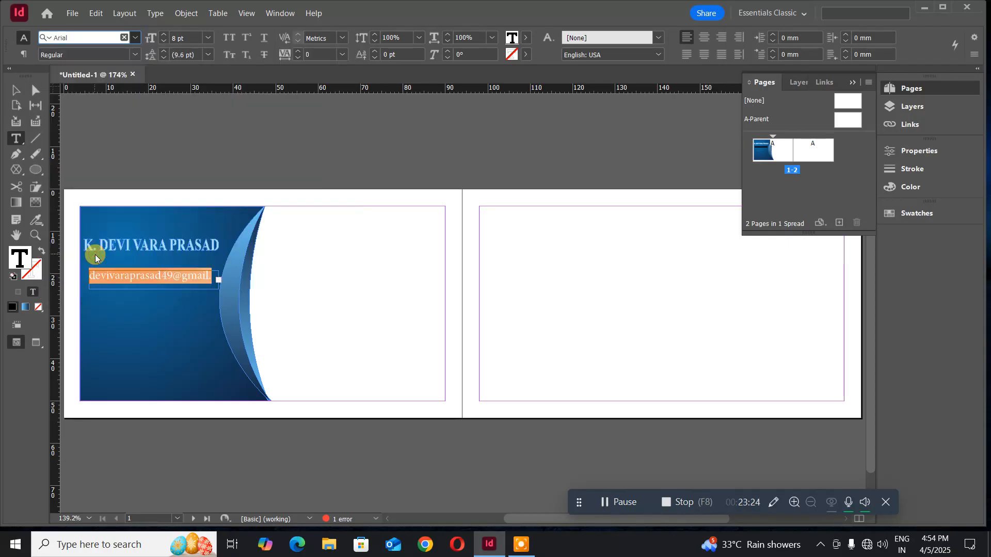
left_click(190, 39)
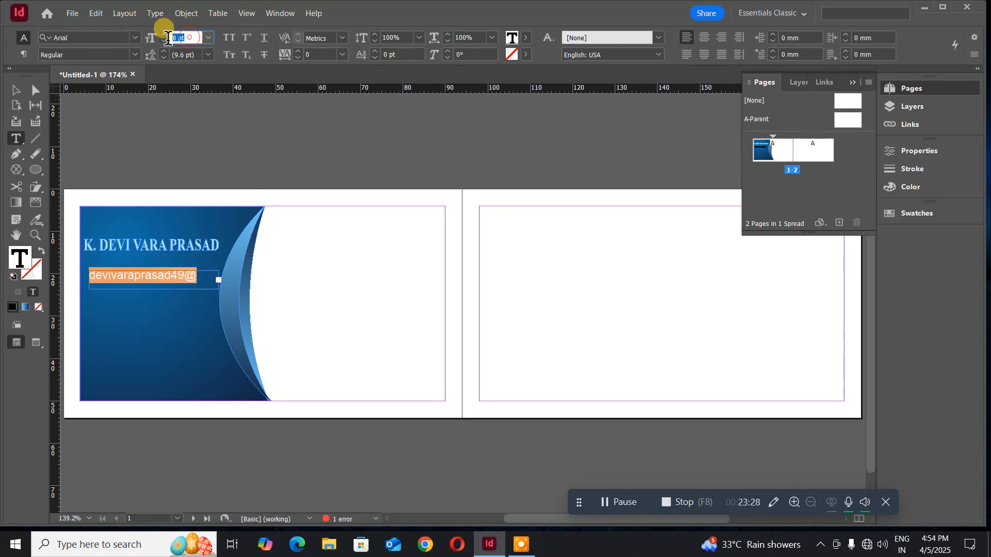
type("6")
key("Return")
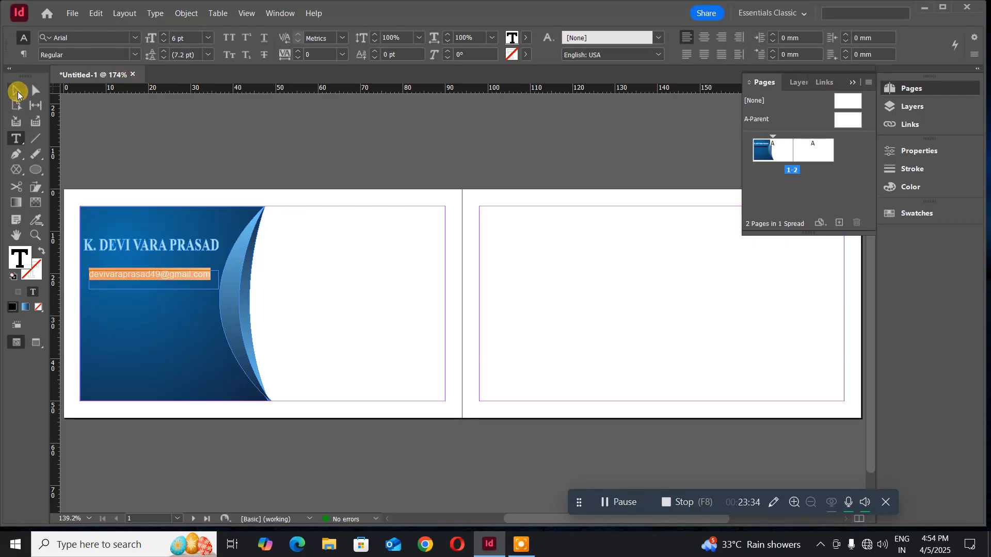
left_click(16, 97)
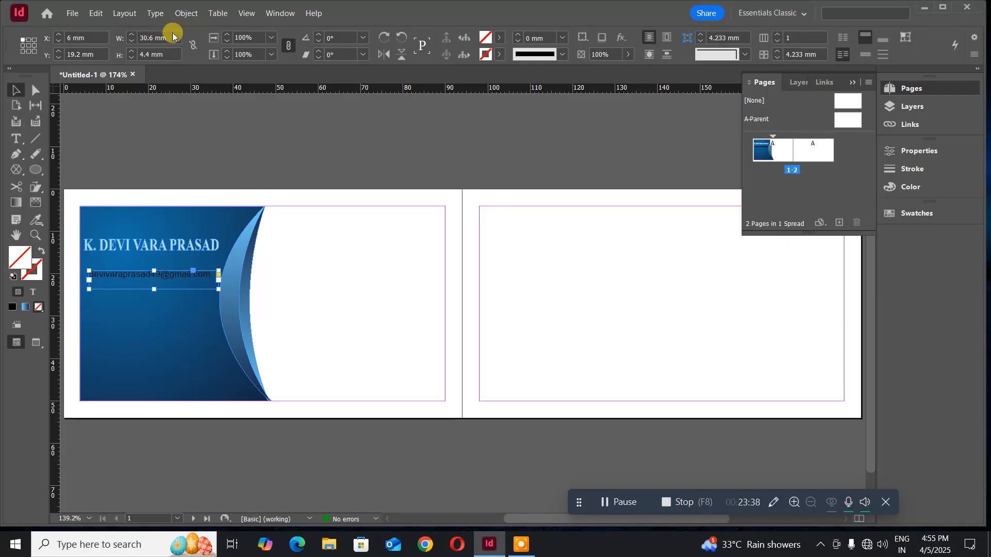
left_click(146, 15)
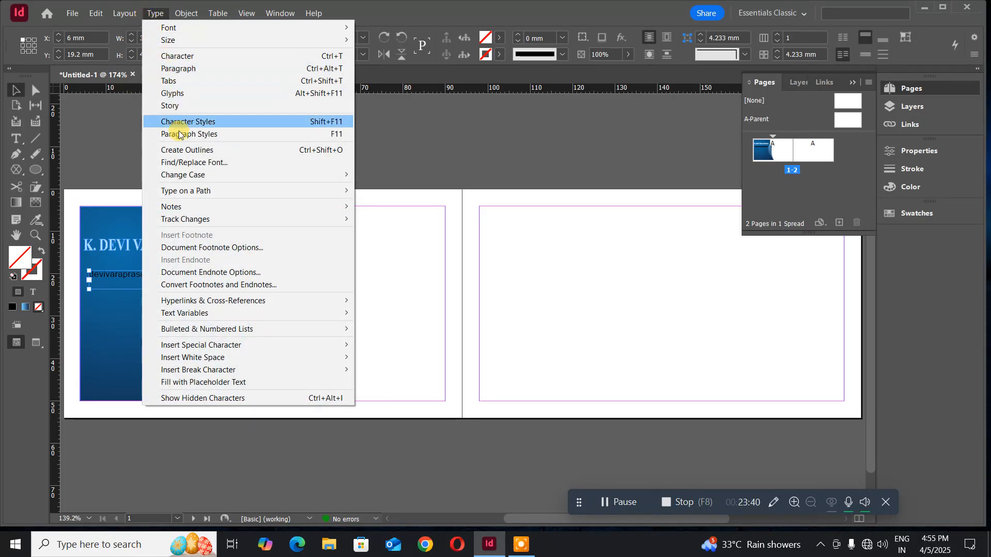
- Convert the e-mail line to outlines and fill it with light blue b3dcfc
left_click(184, 150)
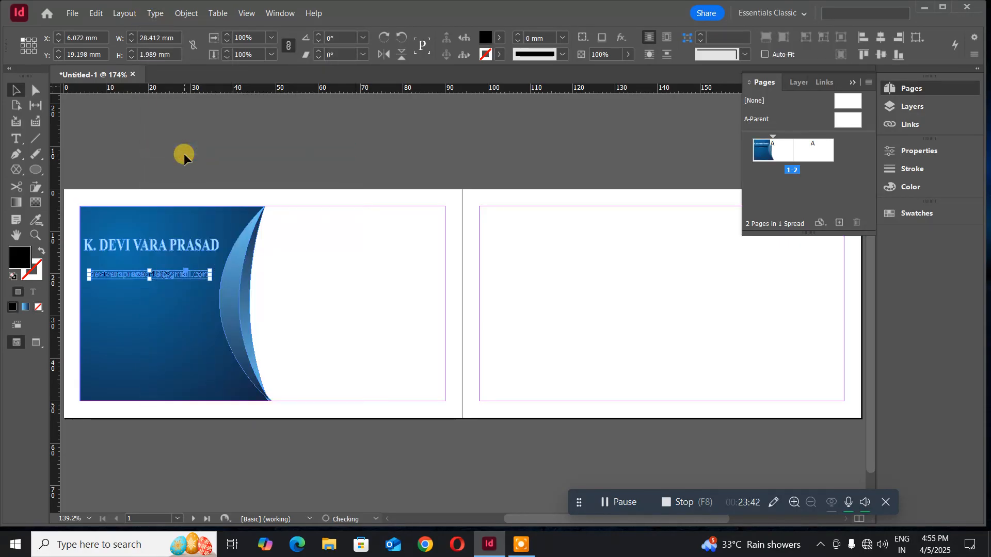
double_click(20, 258)
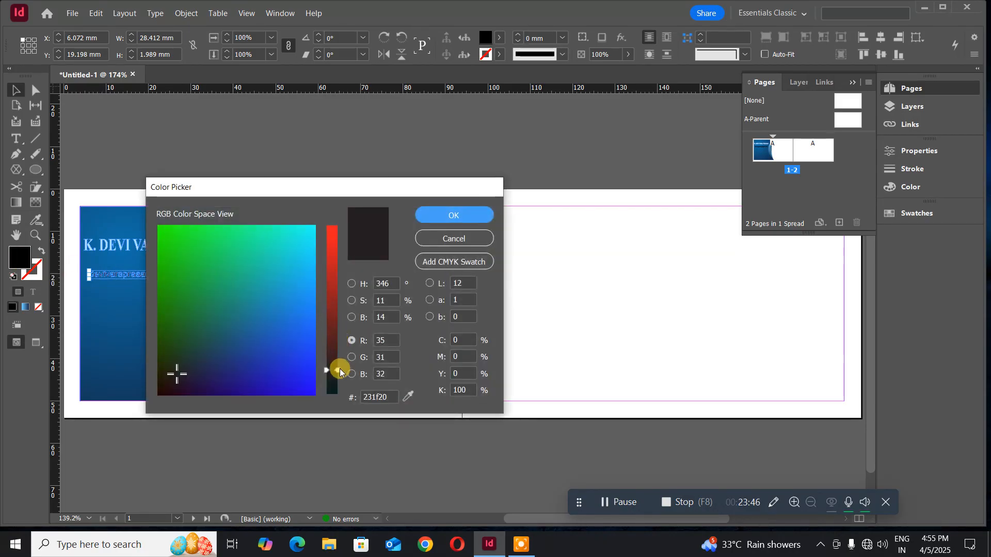
left_click_drag(336, 369, 336, 328)
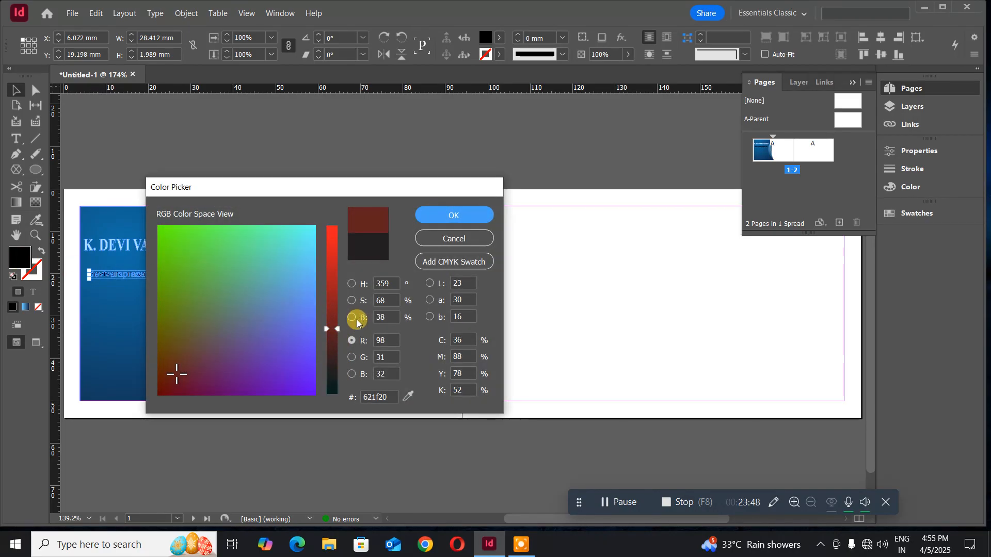
left_click(354, 286)
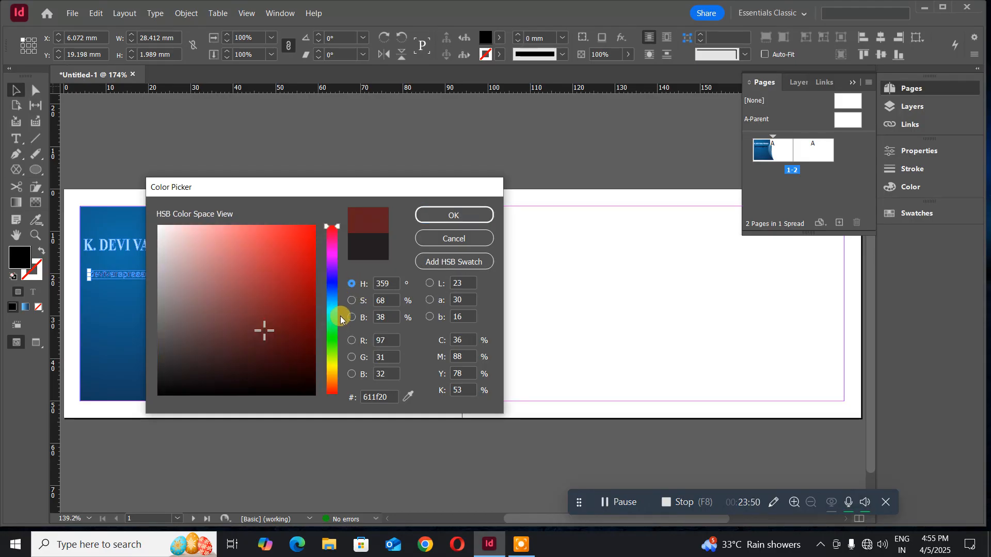
left_click_drag(338, 227, 340, 300)
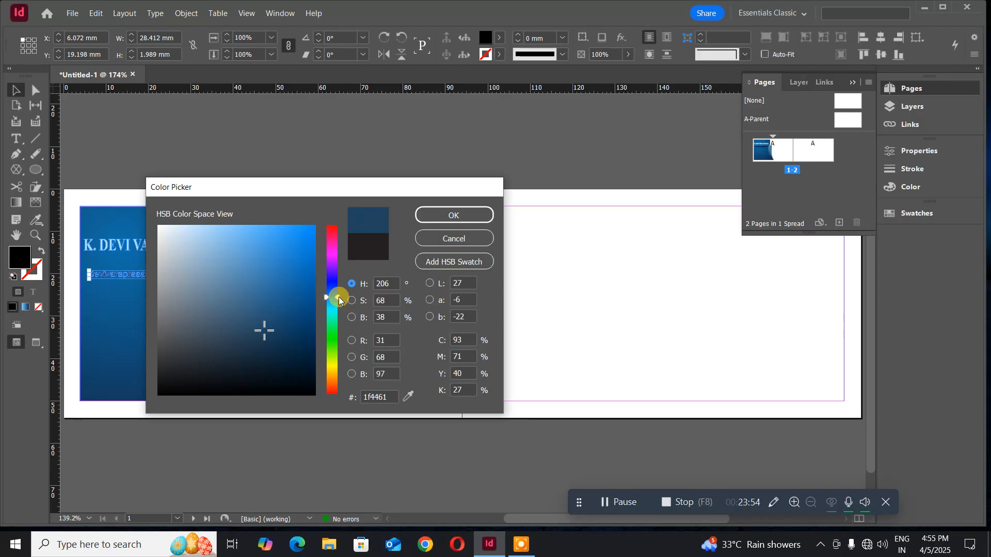
left_click(204, 228)
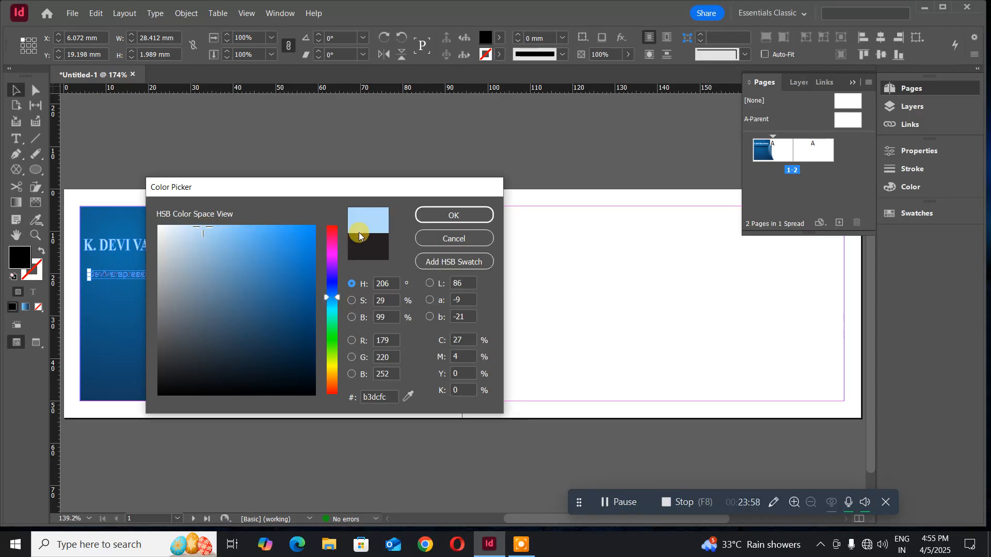
left_click(438, 216)
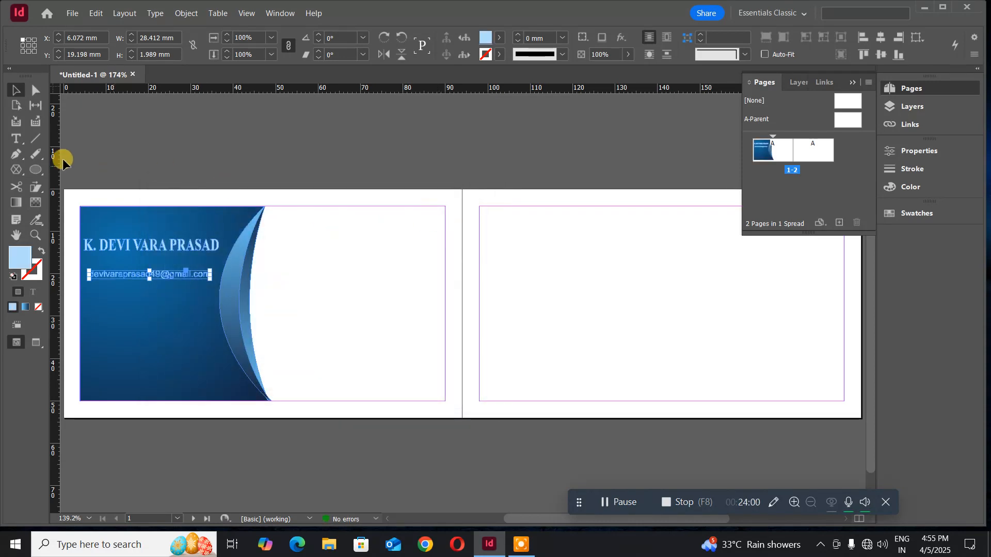
- Nudge the pale blue e-mail outlines up beneath the name and left to X 5.014 mm
left_click(158, 135)
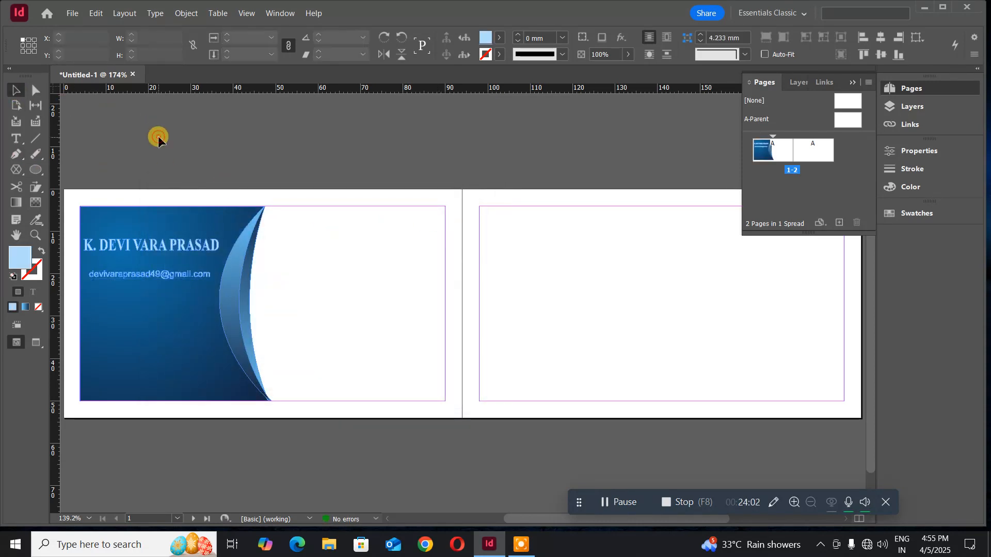
left_click(127, 274)
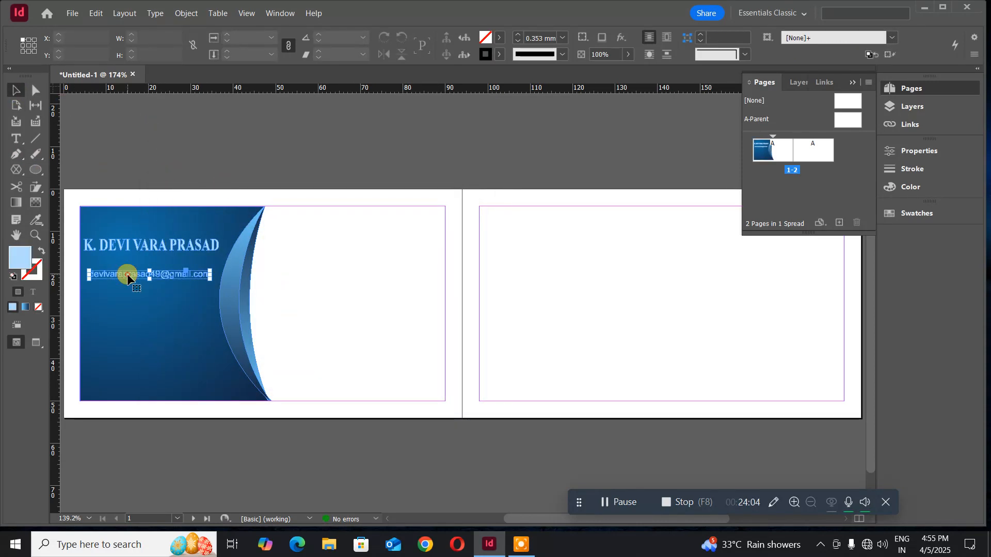
key("Up")
key("Up")
key("Up")
key("Up")
key("Up")
key("Up")
key("Up")
key("Up")
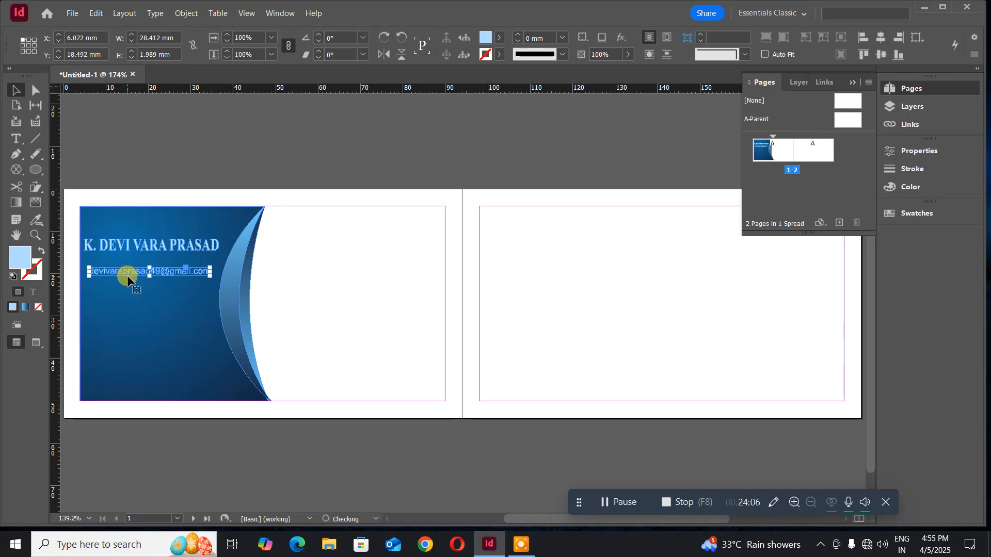
key("Left")
key("Left")
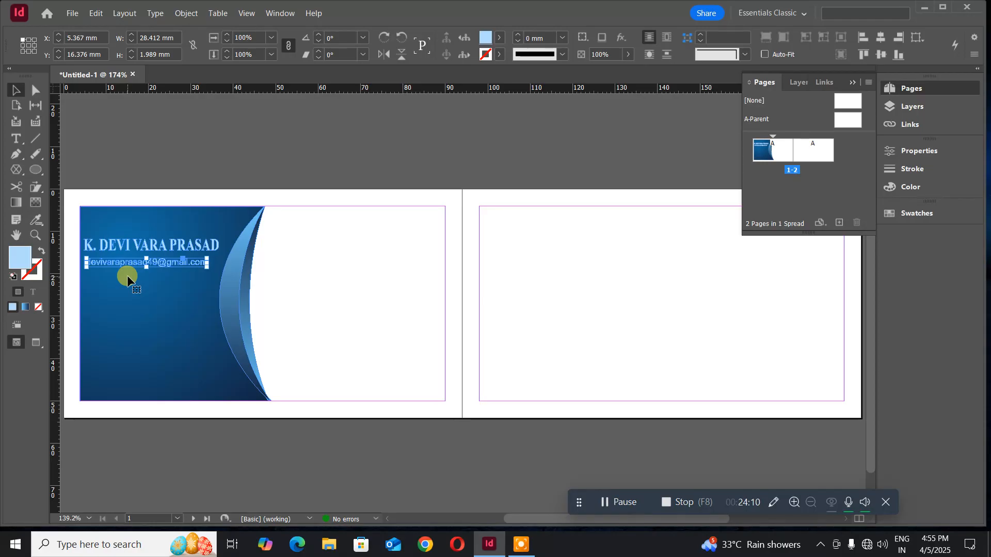
key("Up")
key("Up")
key("Up")
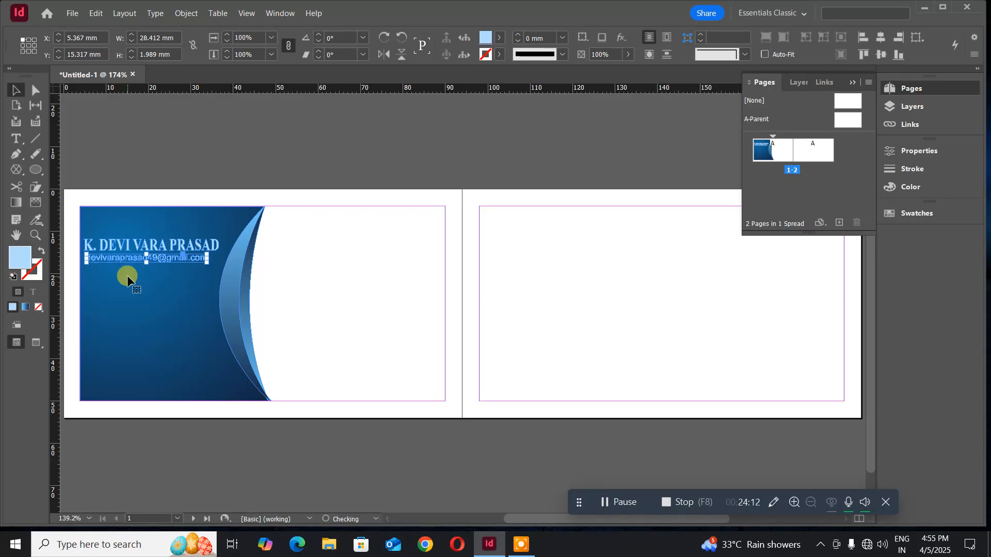
key("Down")
key("Down")
key("Down")
key("Down")
key("Down")
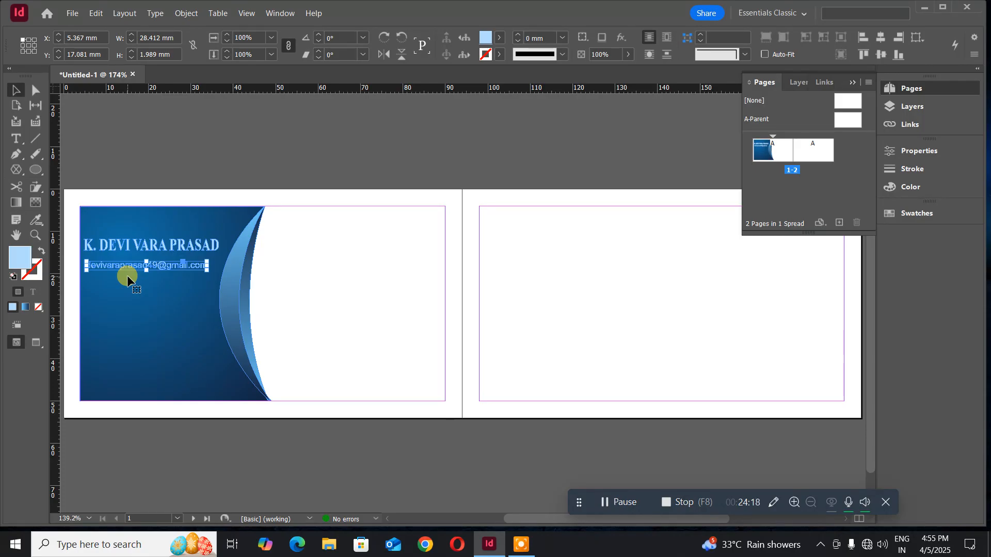
left_click(155, 154)
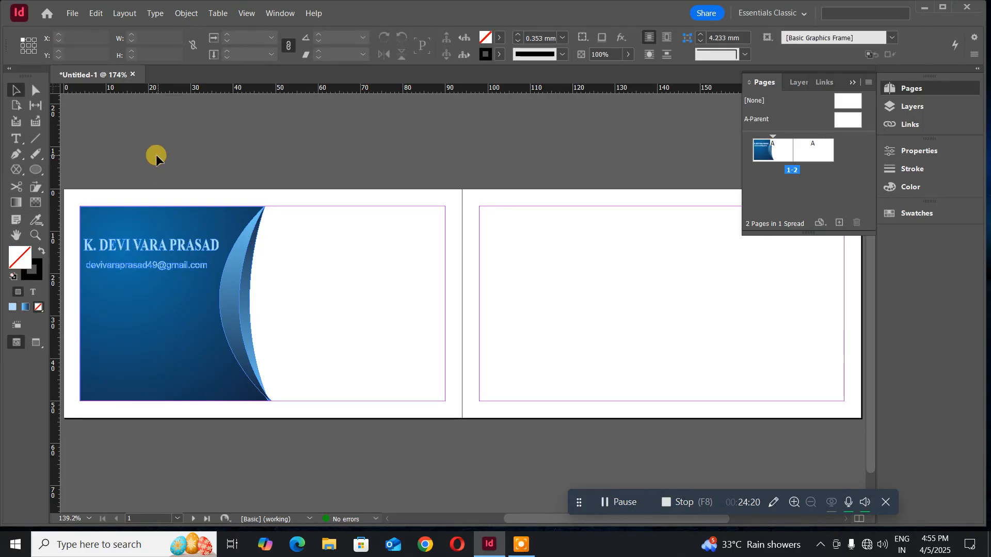
left_click(110, 265)
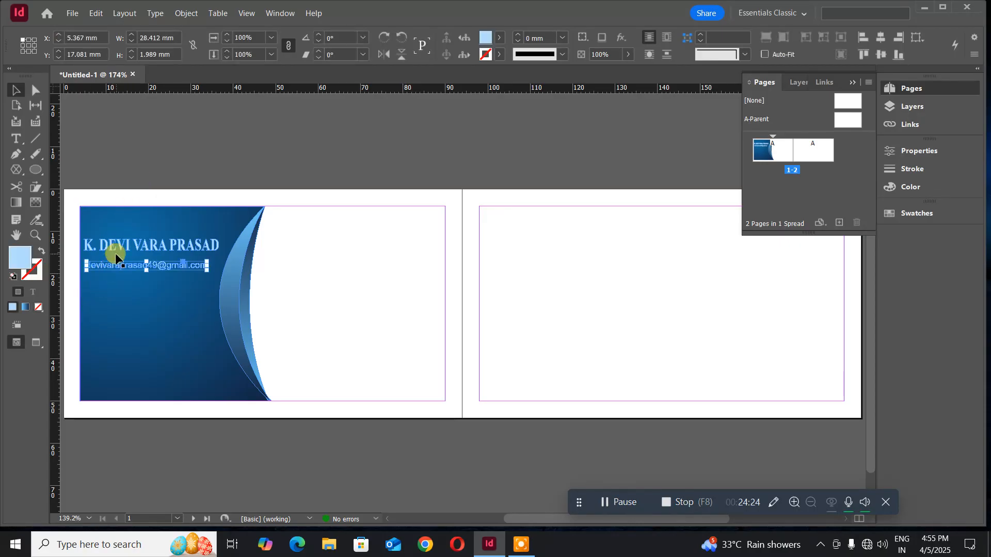
key("Left")
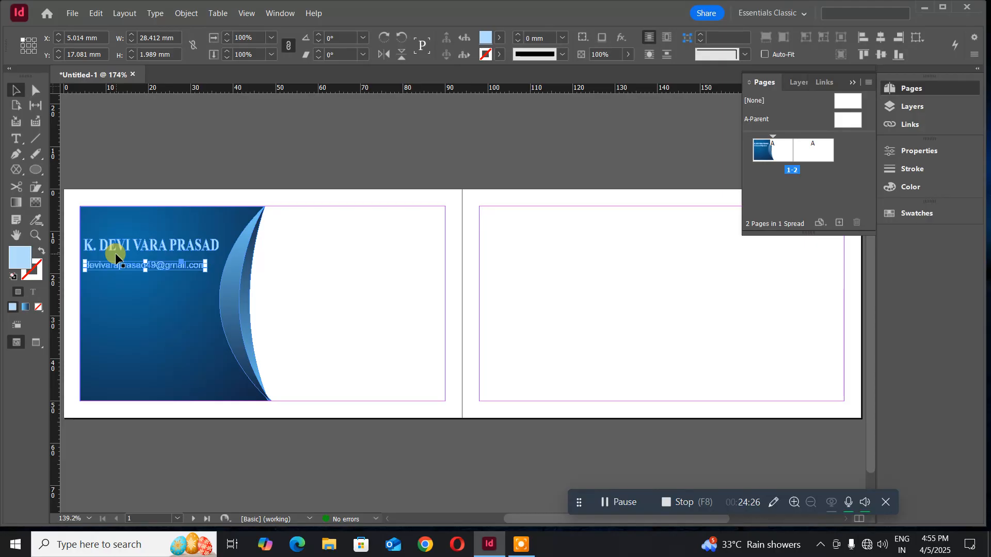
left_click(155, 164)
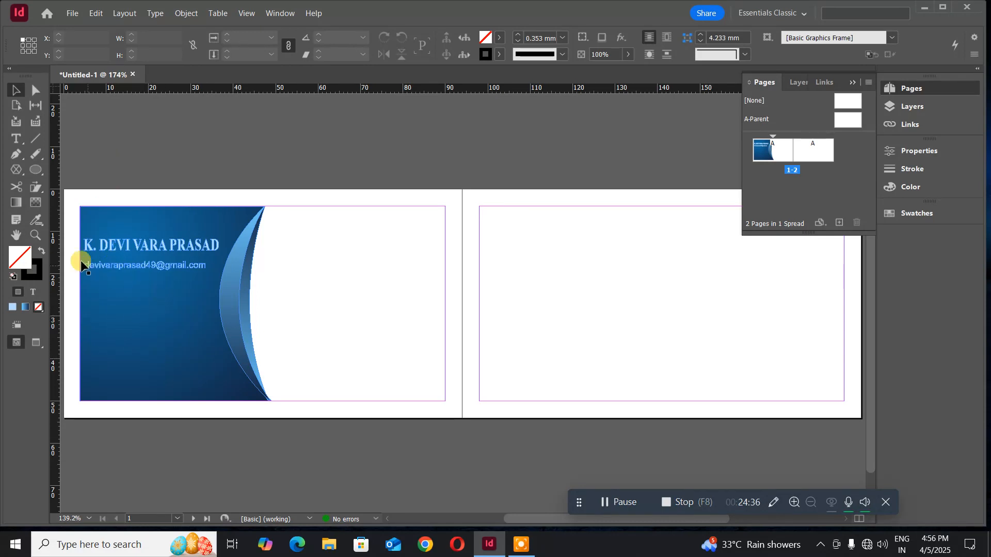
- Draw a text frame low on the blue panel, type the phone number and select it all
left_click(16, 138)
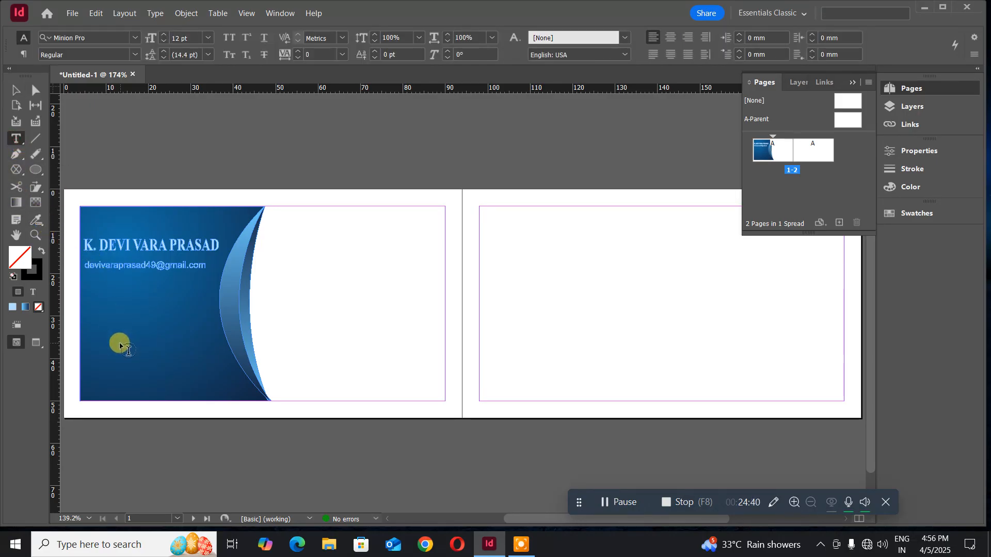
left_click_drag(85, 324, 217, 358)
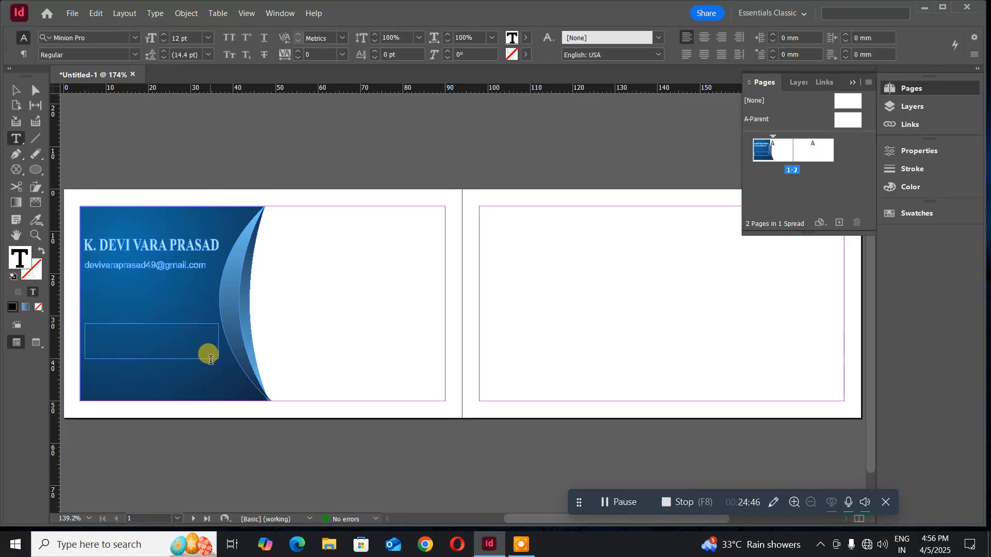
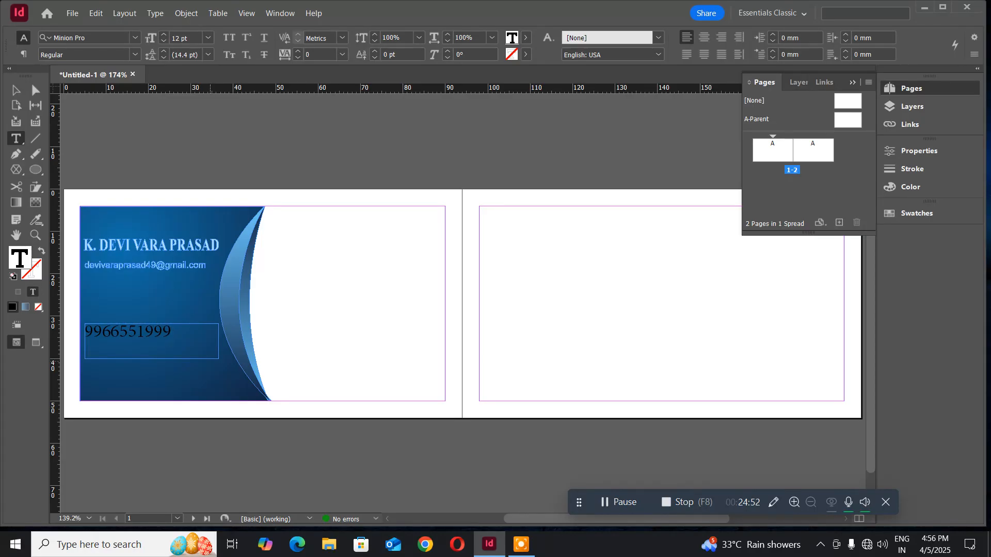
key("ctrl+a")
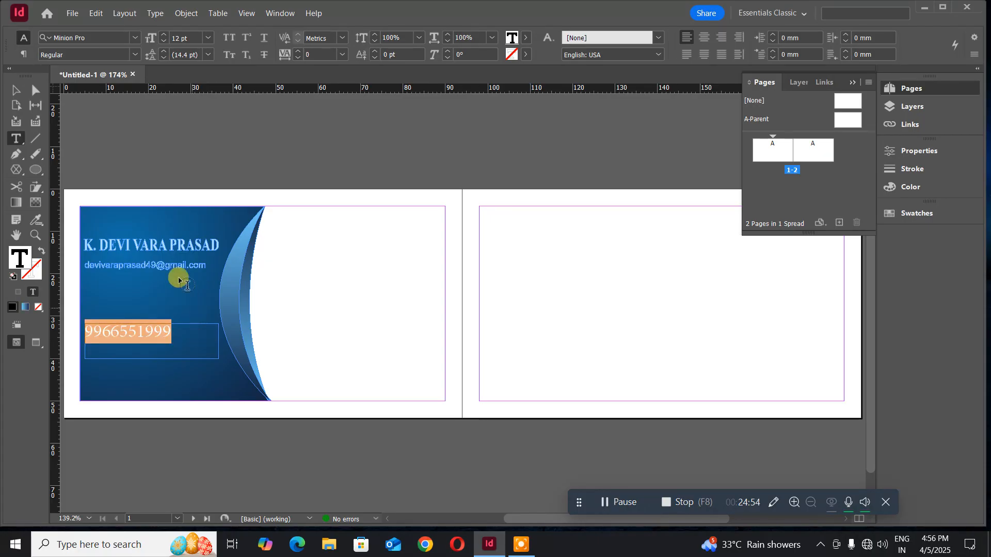
- Set the phone number in the Impact font
left_click(94, 34)
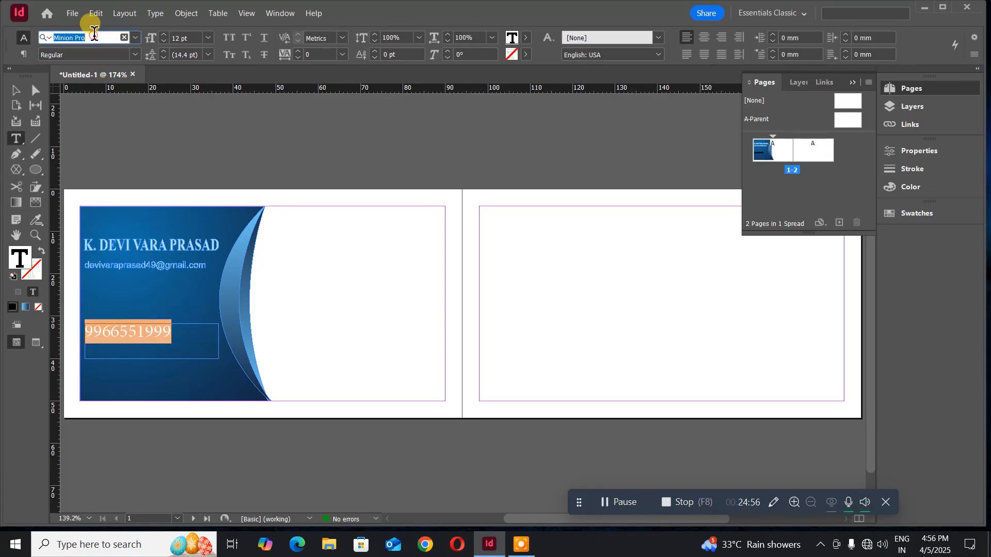
type("im")
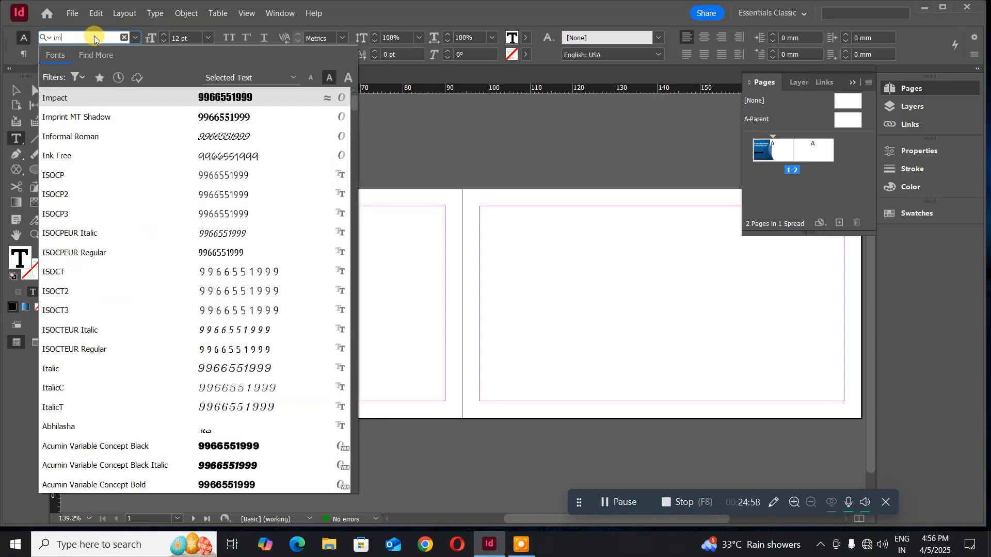
left_click(147, 96)
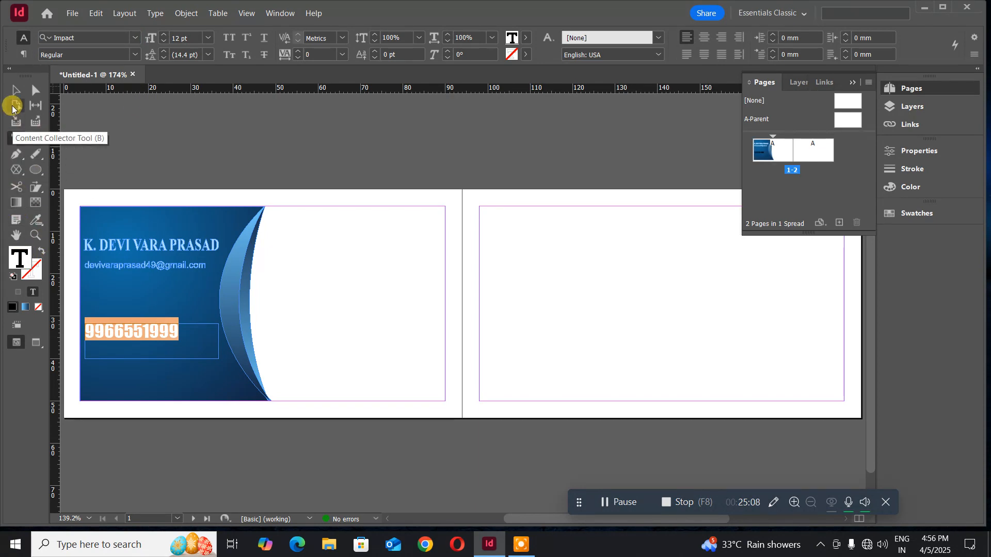
- Convert the phone-number frame to outlines
left_click(14, 89)
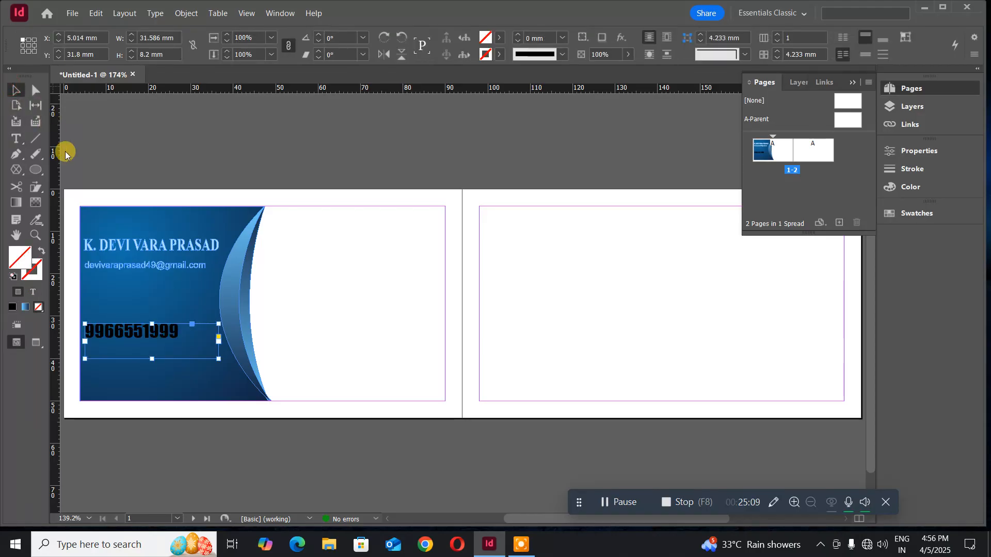
left_click(154, 14)
left_click(206, 150)
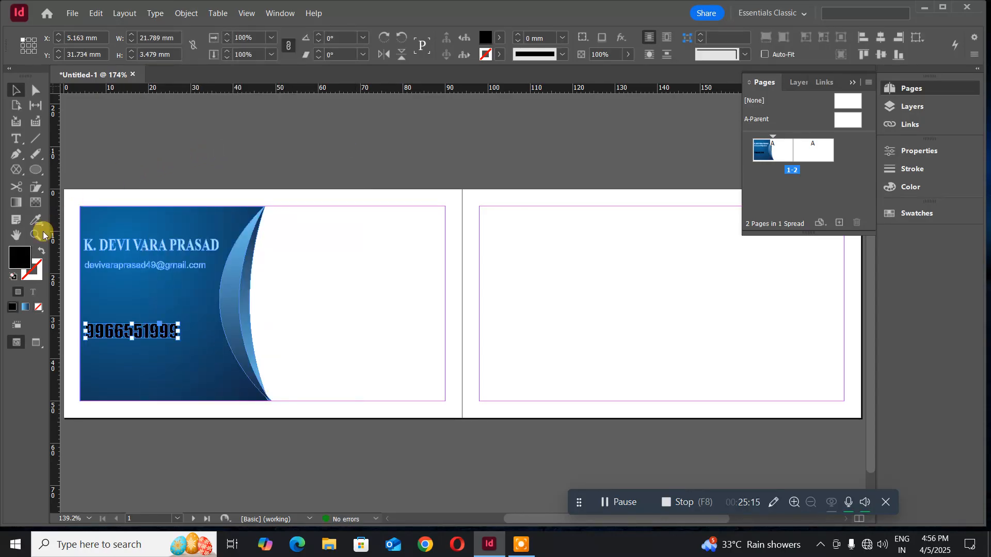
- Fill the phone-number outlines with bright yellow fffc06, starting from R 255 and G 255
double_click(18, 259)
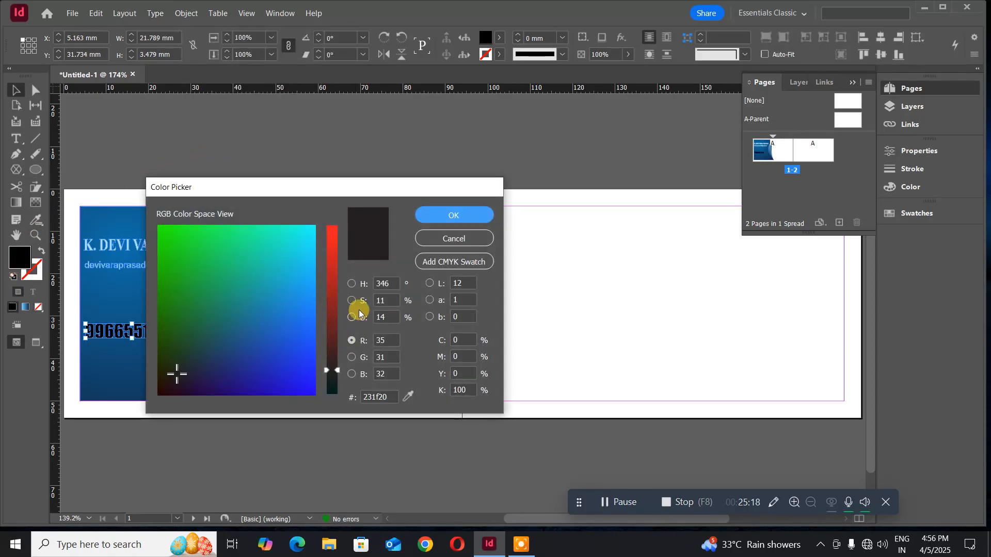
left_click(351, 284)
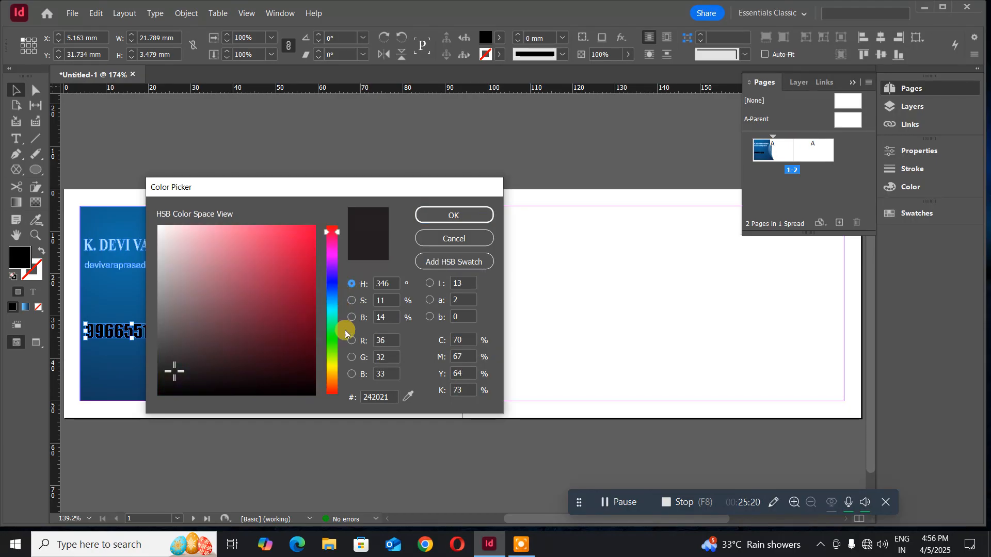
left_click(385, 341)
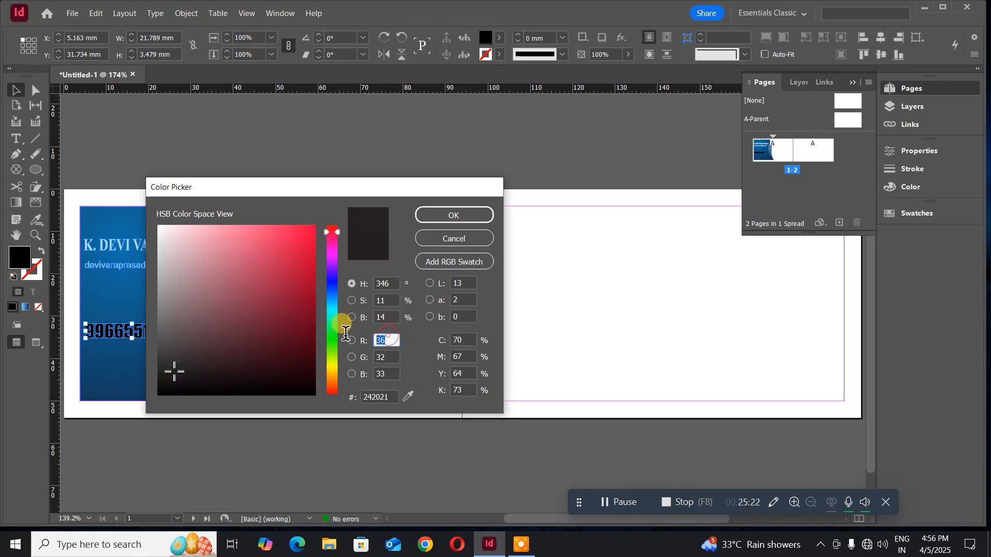
type("255")
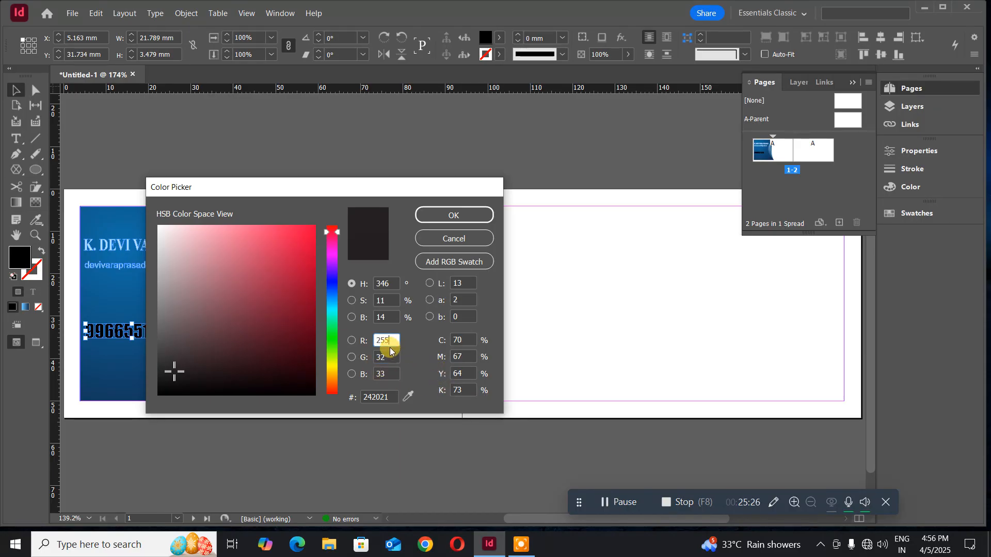
key("Tab")
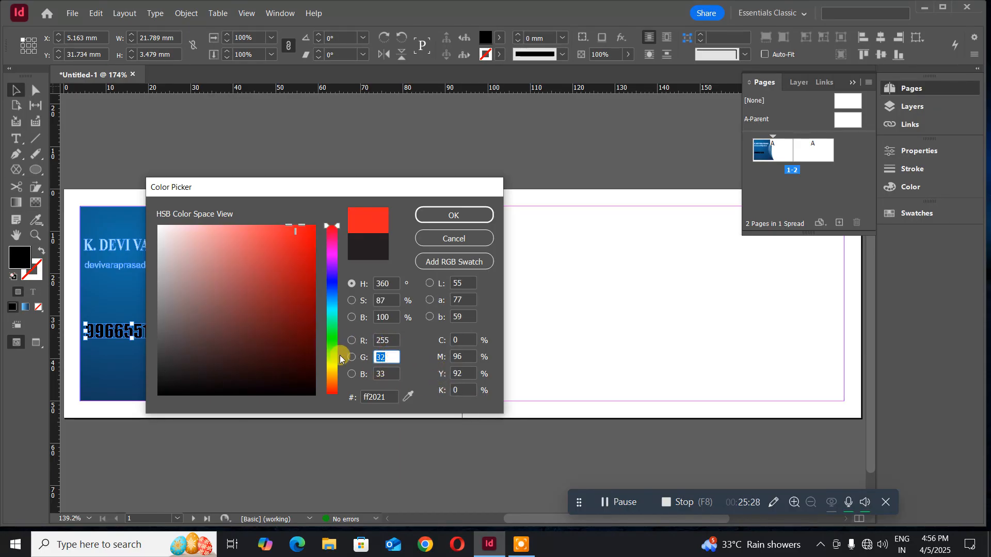
type("255")
left_click(392, 373)
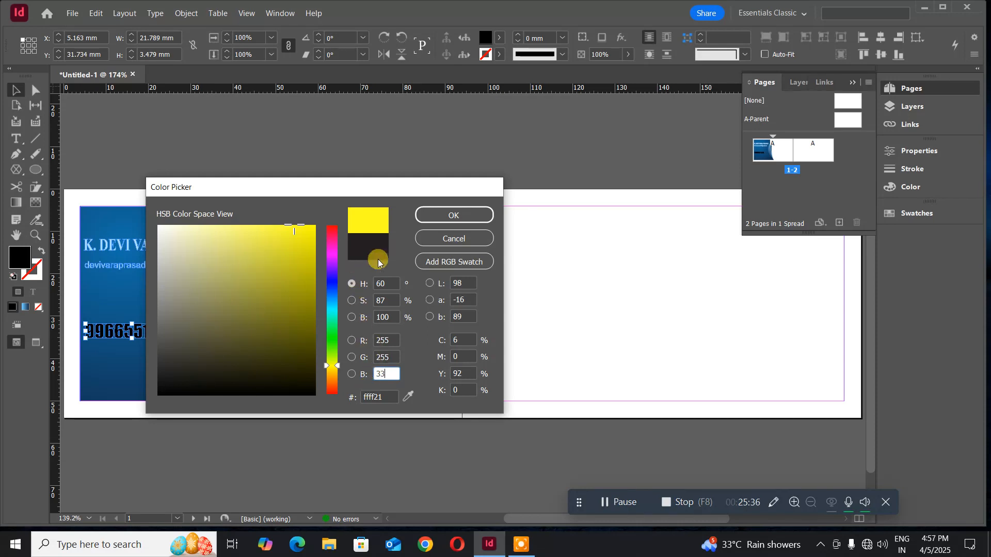
left_click(312, 227)
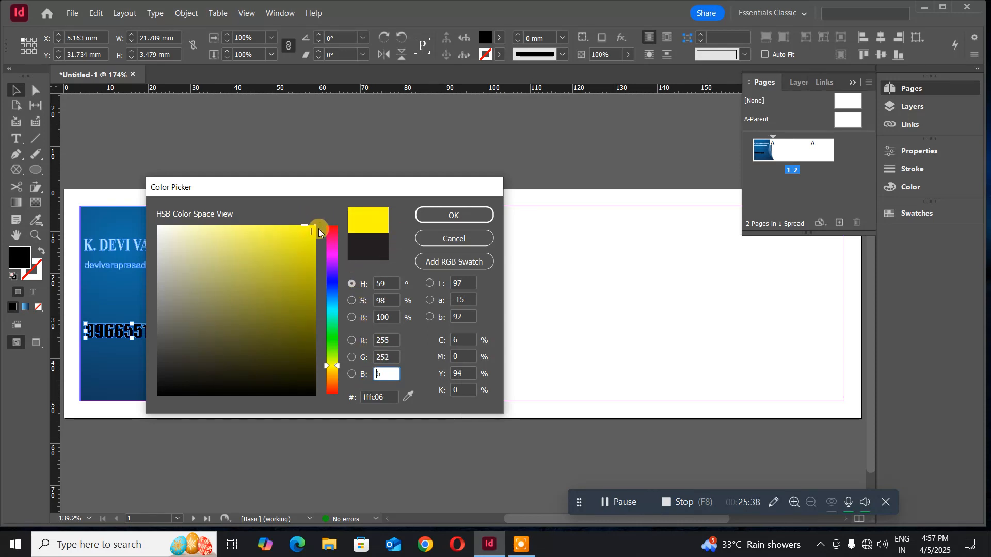
left_click(433, 215)
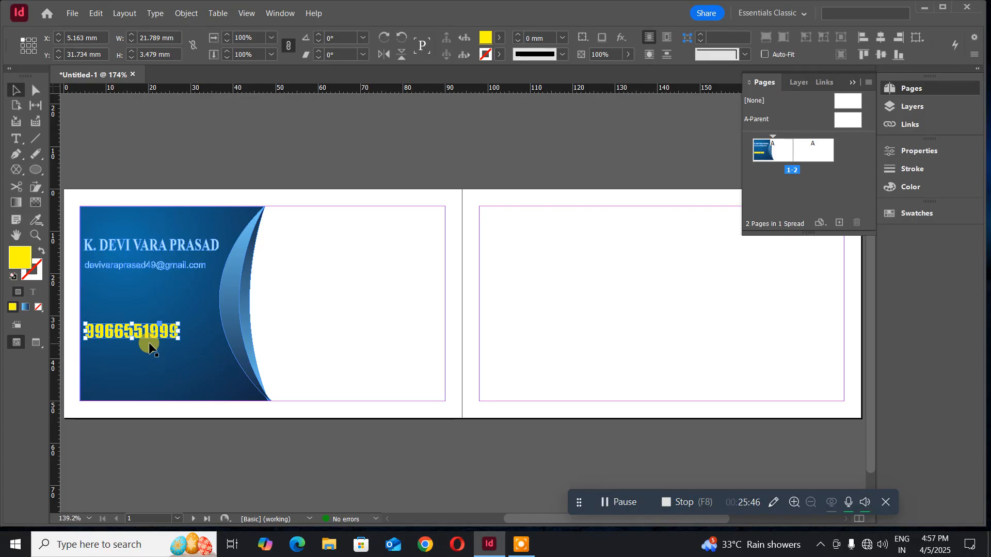
- Nudge the yellow phone number up one step to about X 5.163 mm, Y 30.676 mm
key("Up")
key("Up")
key("Up")
key("Up")
key("Up")
key("Up")
key("Up")
key("Up")
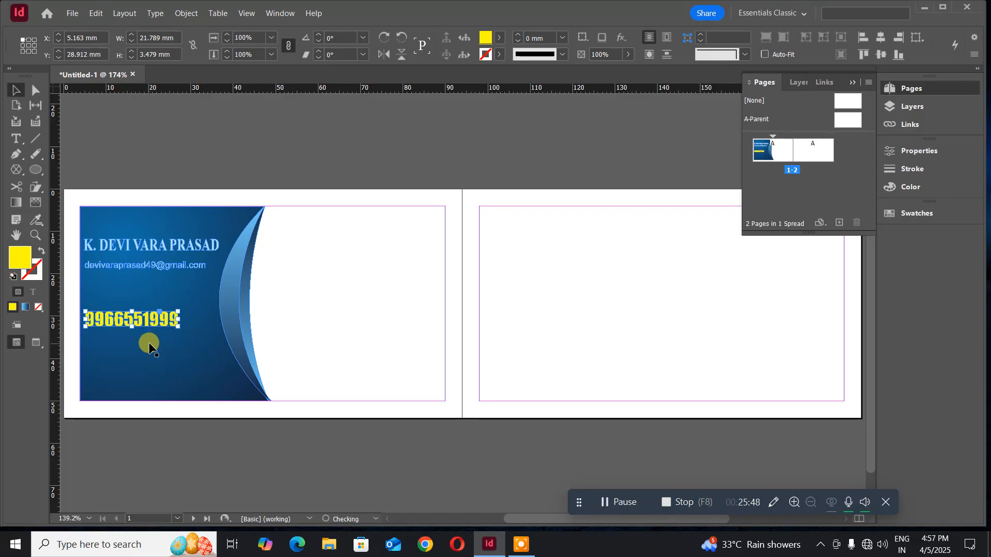
key("Down")
key("Down")
key("Down")
key("Down")
key("Down")
key("Down")
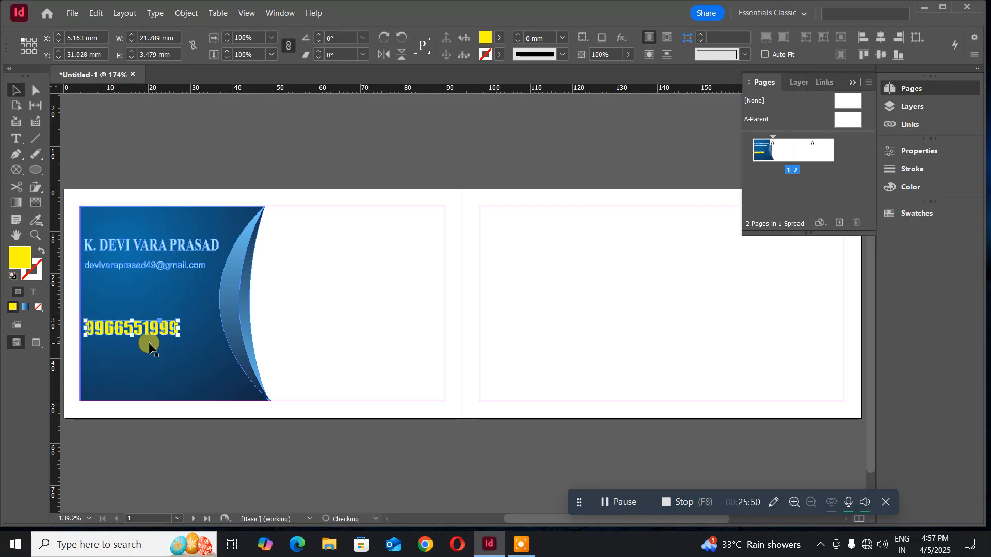
key("Up")
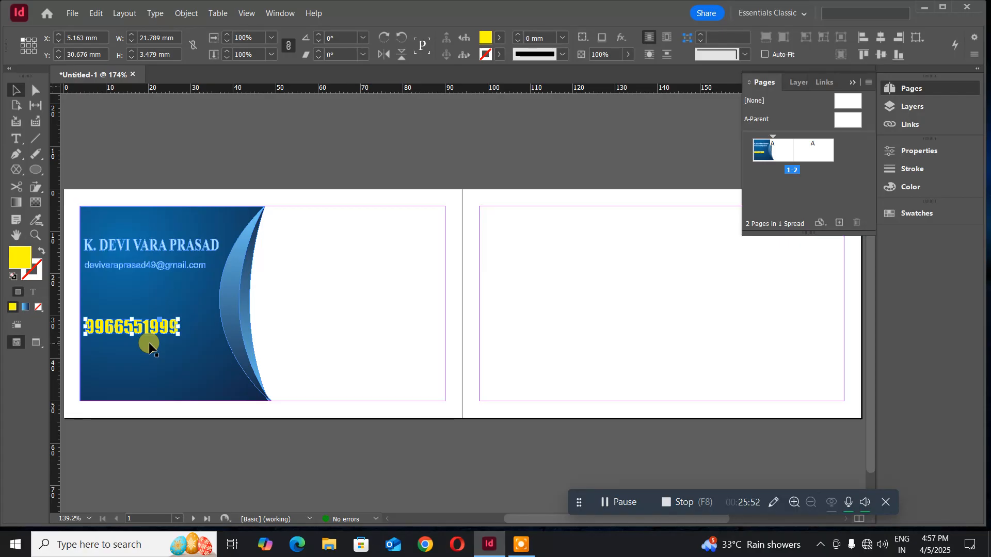
left_click(160, 147)
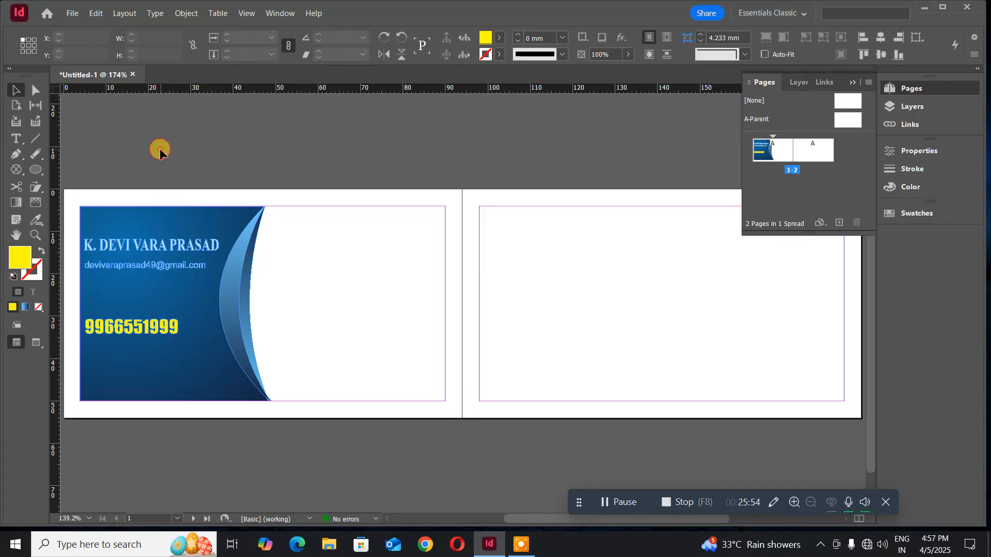
left_click(129, 331)
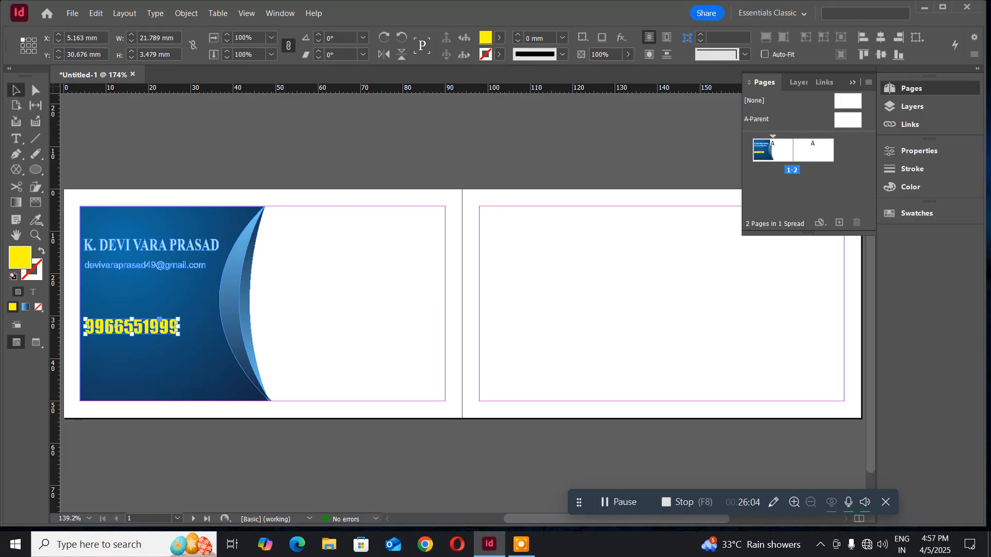
left_click(286, 144)
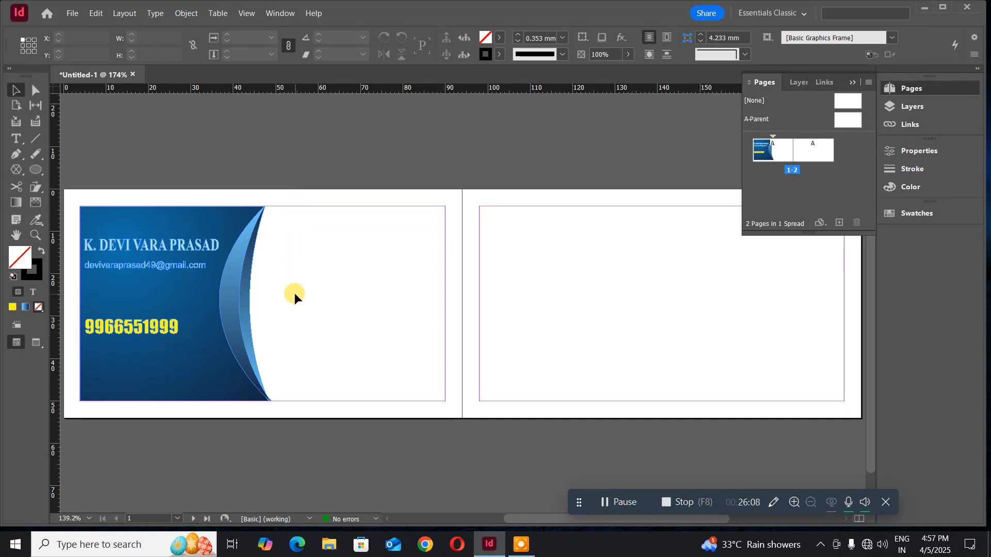
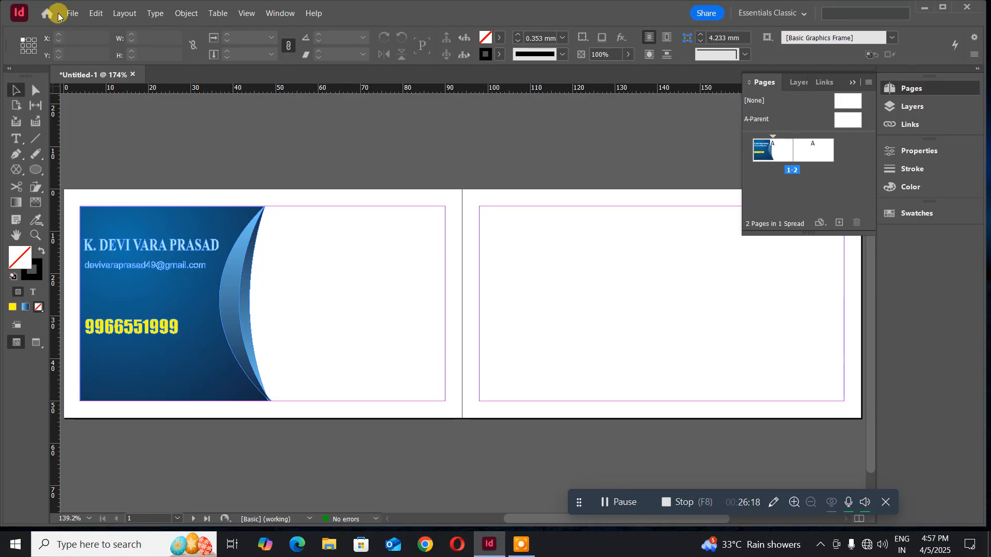
- Start placing an image and browse into the user's folder on New Volume (E:)
left_click(74, 17)
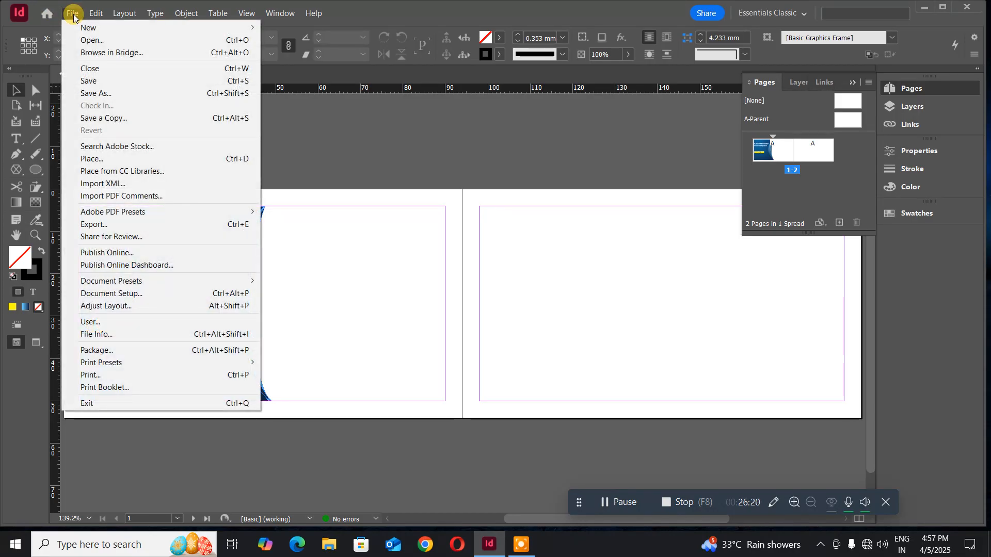
left_click(122, 162)
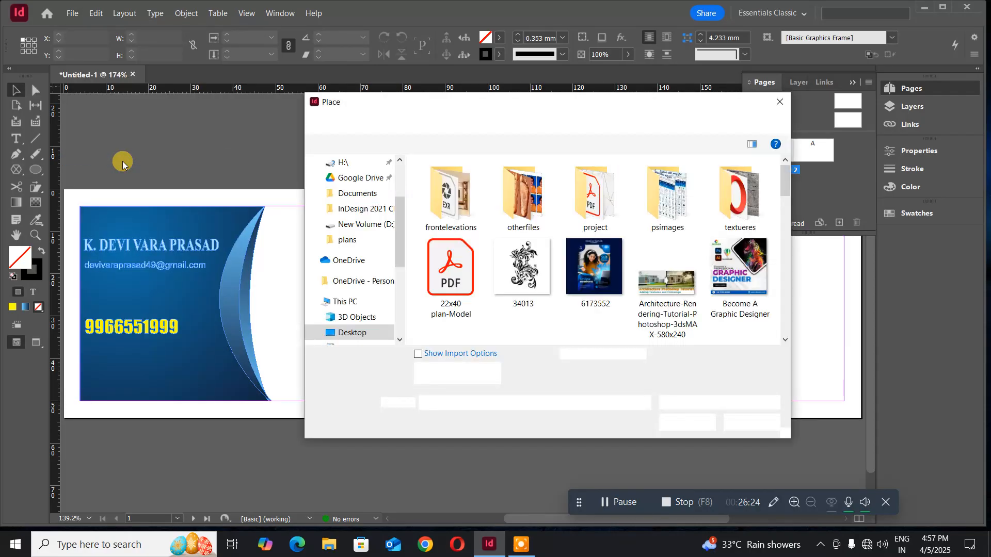
scroll(345, 289, "down", 2)
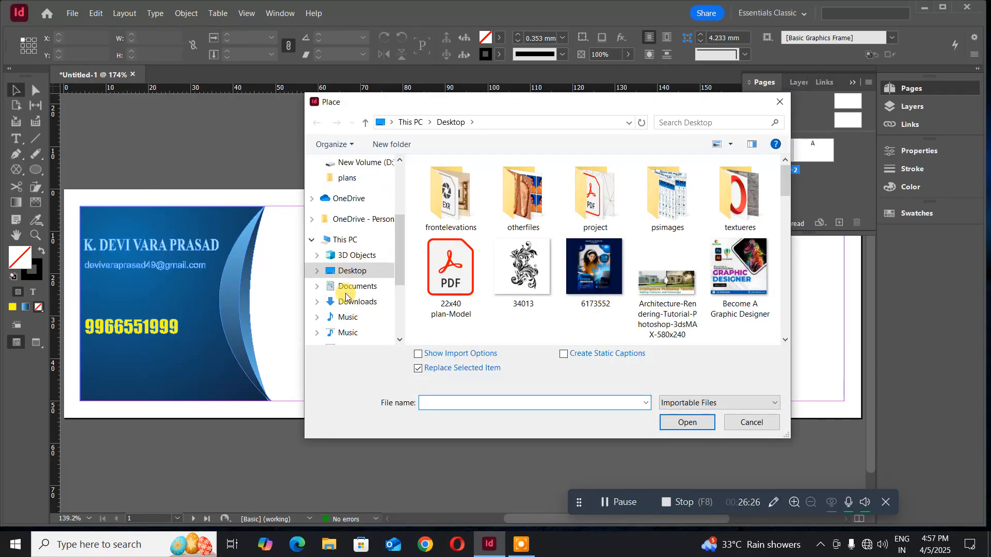
scroll(346, 297, "down", 2)
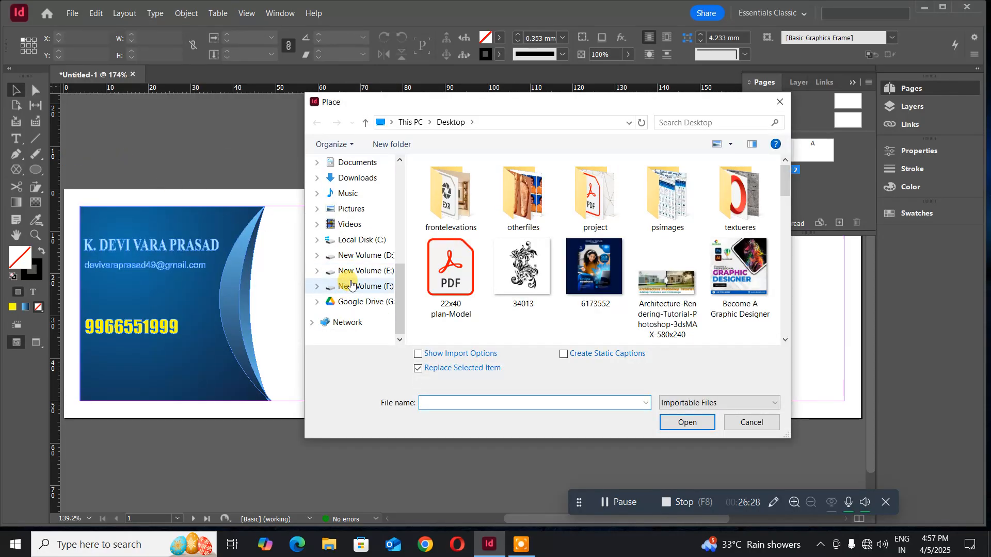
left_click(353, 279)
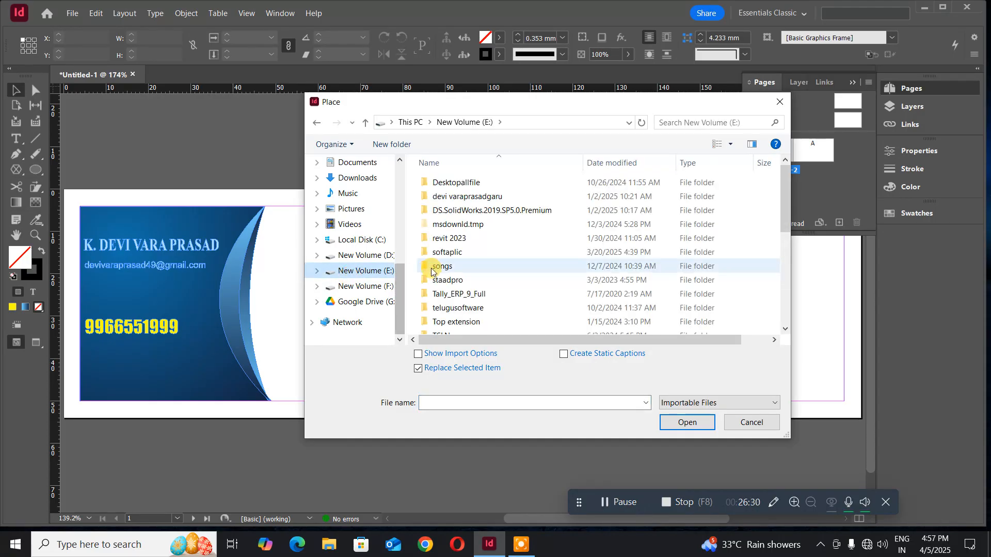
left_click(439, 201)
double_click(439, 201)
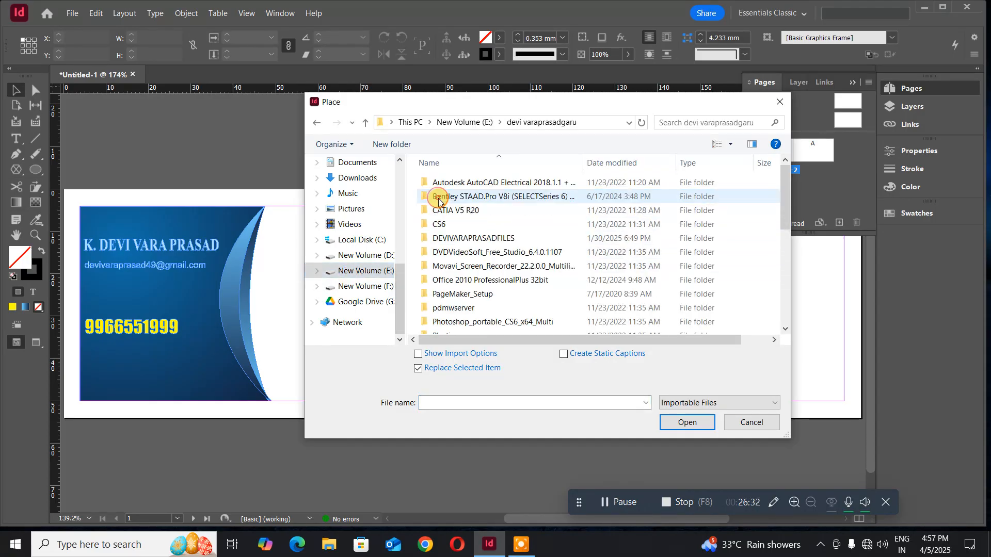
- Go into the images folder and select the 'download' datapro logo file
double_click(463, 241)
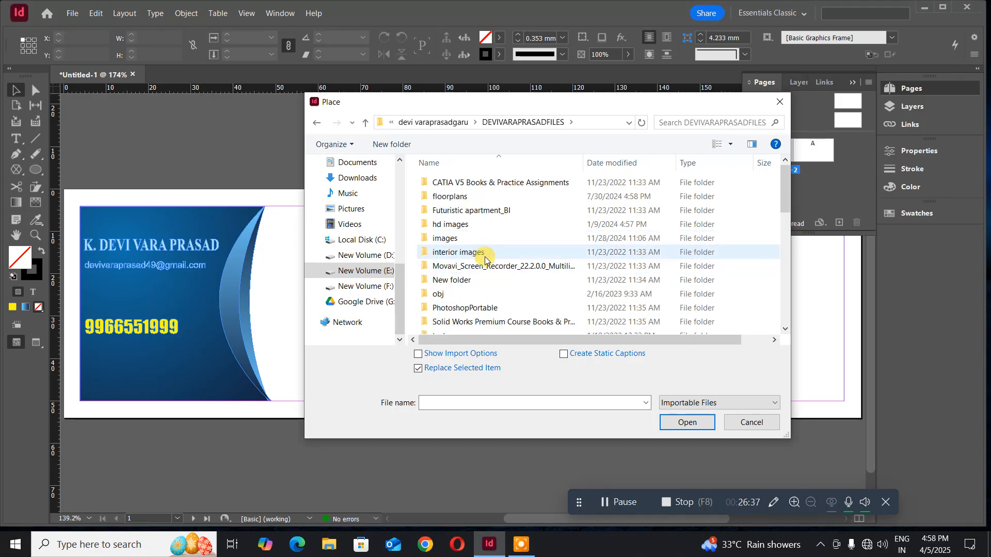
double_click(451, 240)
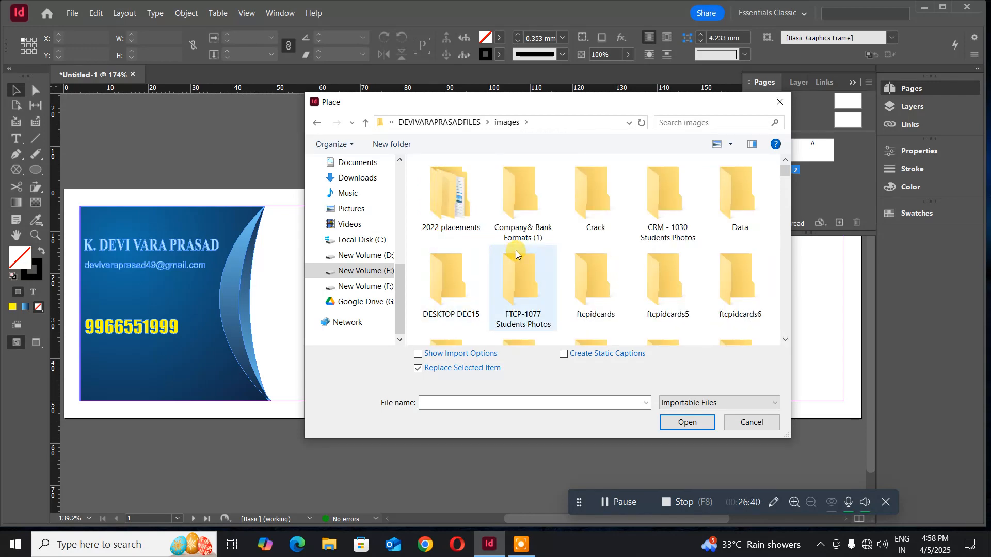
scroll(516, 250, "down", 3)
scroll(516, 250, "up", 1)
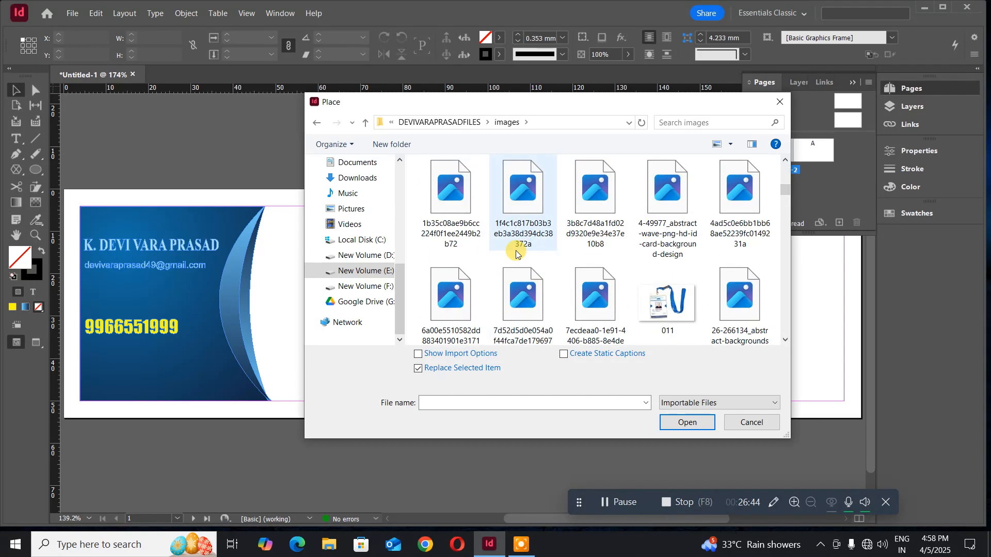
scroll(516, 250, "down", 2)
scroll(515, 249, "down", 2)
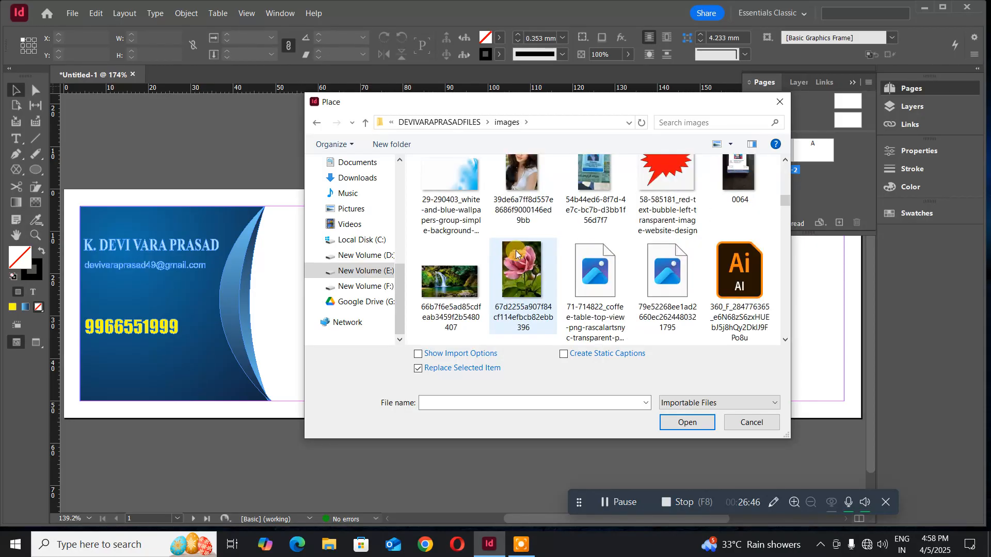
scroll(516, 250, "down", 2)
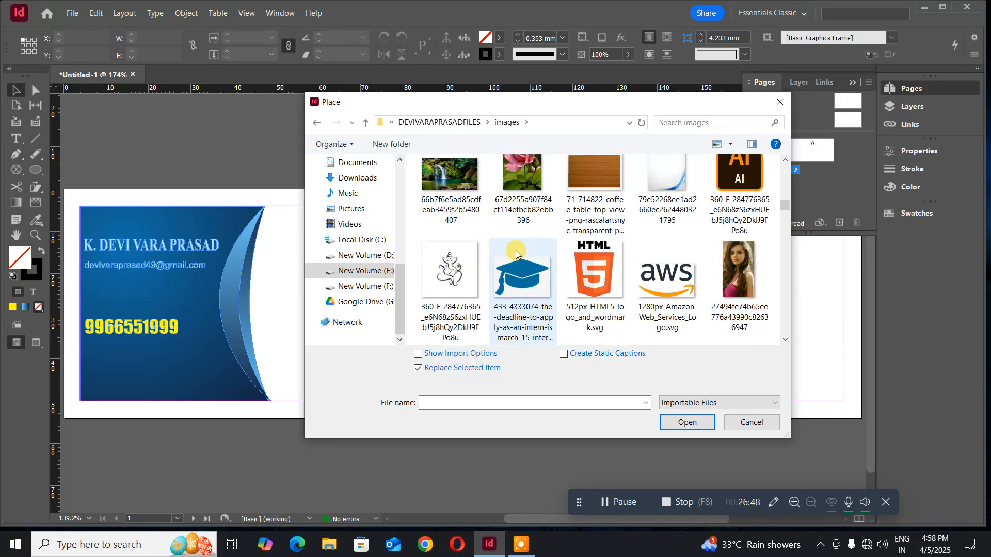
scroll(516, 253, "down", 2)
scroll(516, 254, "down", 1)
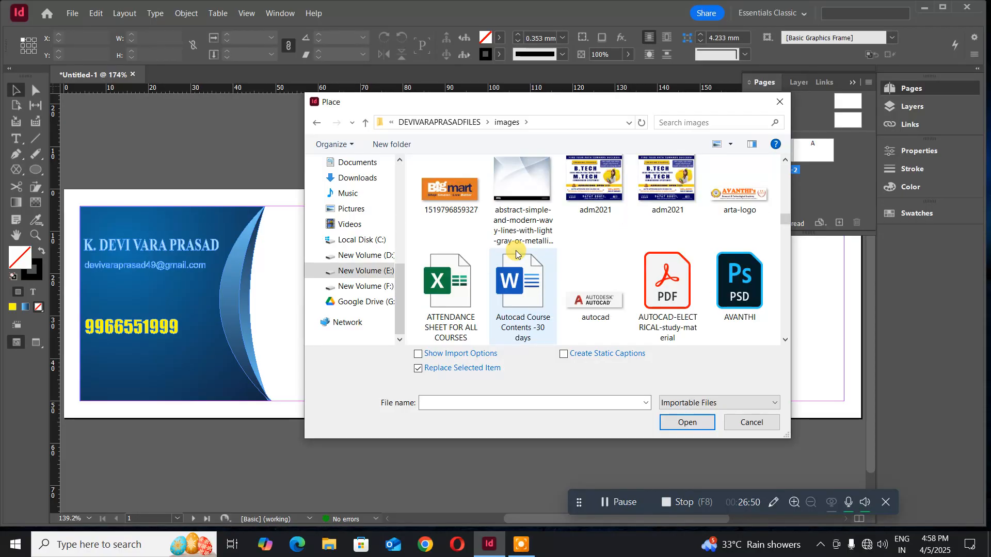
scroll(516, 254, "down", 1)
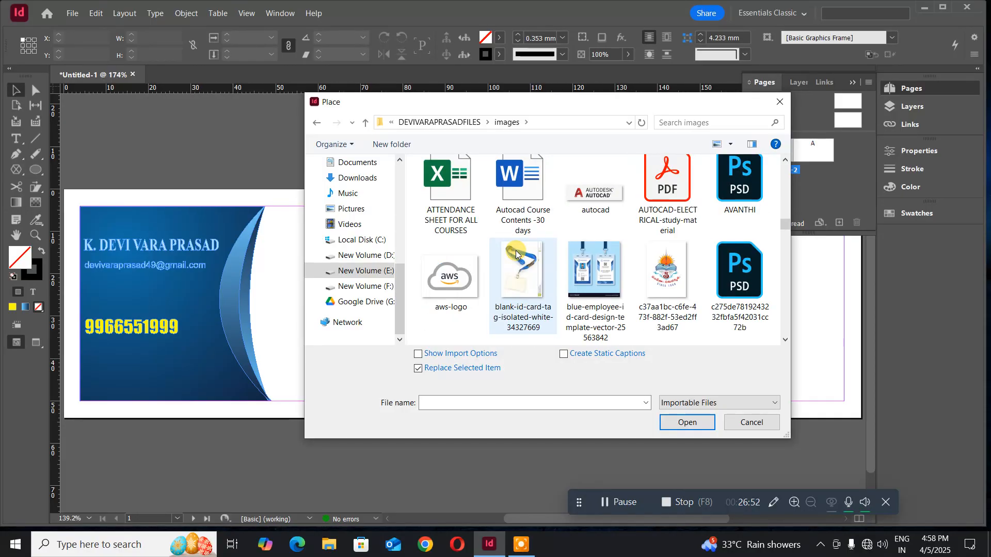
scroll(516, 254, "down", 1)
scroll(516, 254, "down", 1)
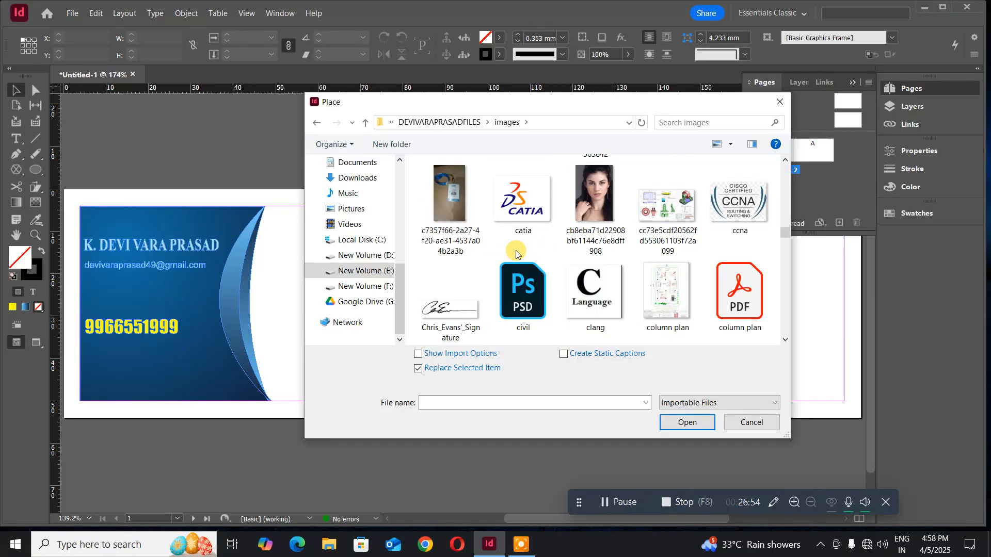
scroll(517, 254, "down", 1)
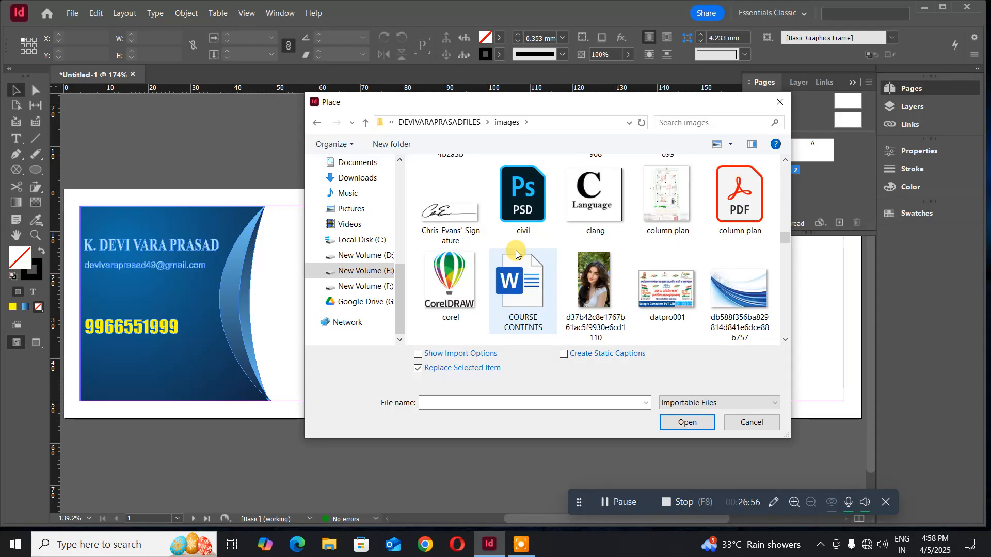
scroll(516, 254, "down", 1)
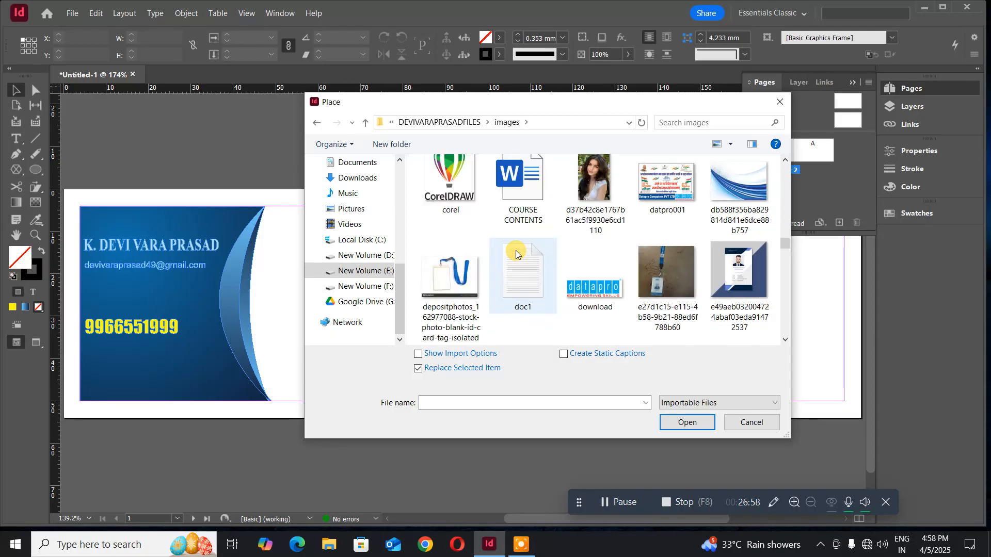
left_click(584, 289)
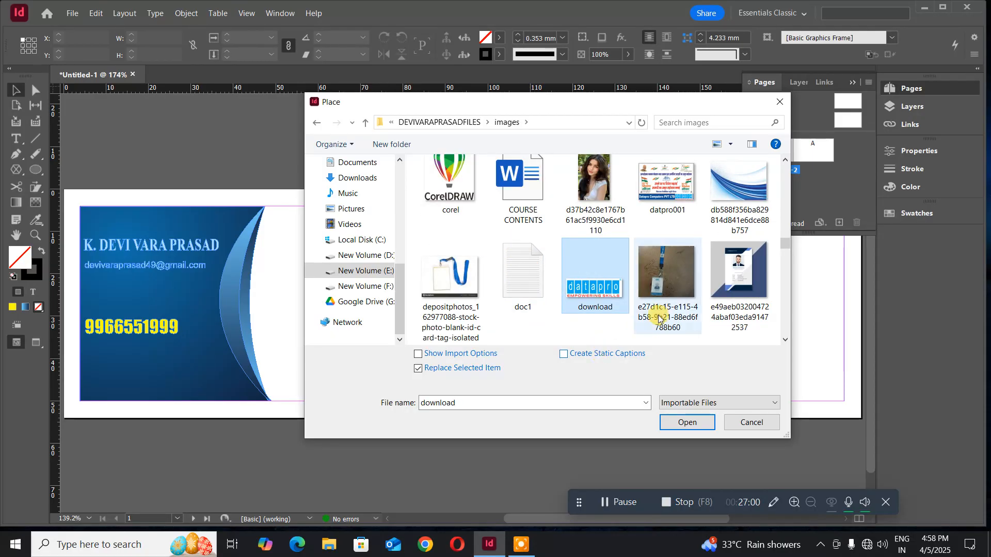
- Place the datapro logo beside the blue panel, nudge it up slightly, and deselect it
left_click(696, 427)
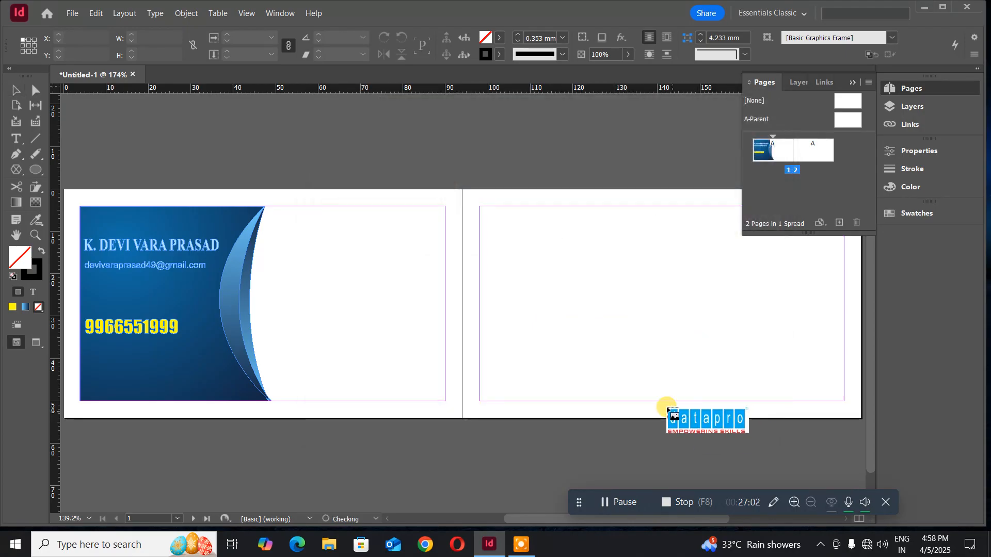
left_click(283, 262)
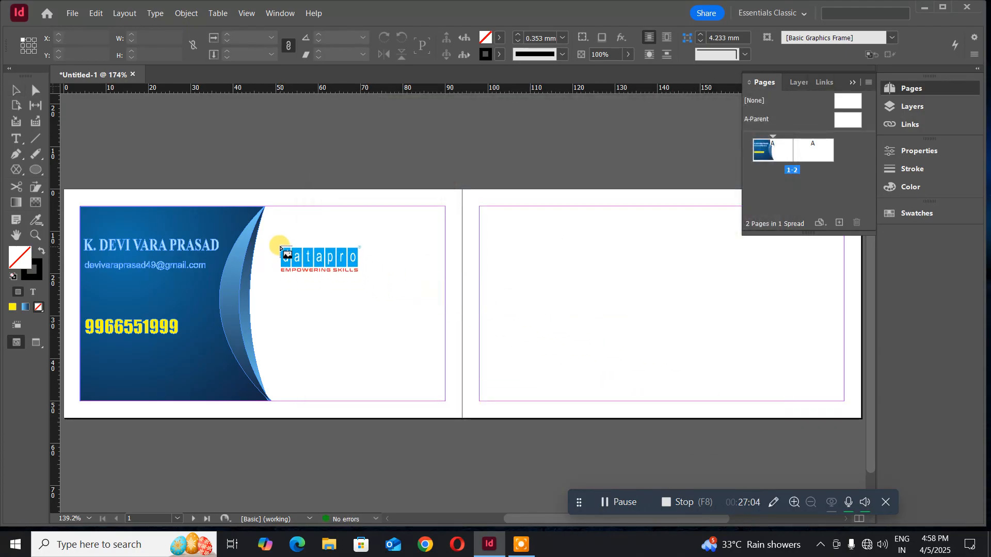
left_click_drag(274, 239, 436, 310)
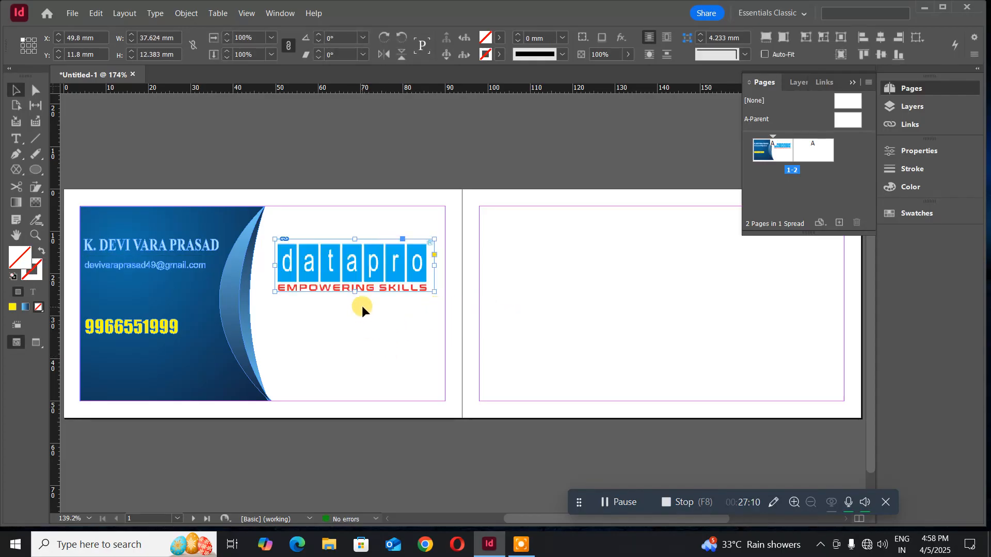
key("Up")
key("Up")
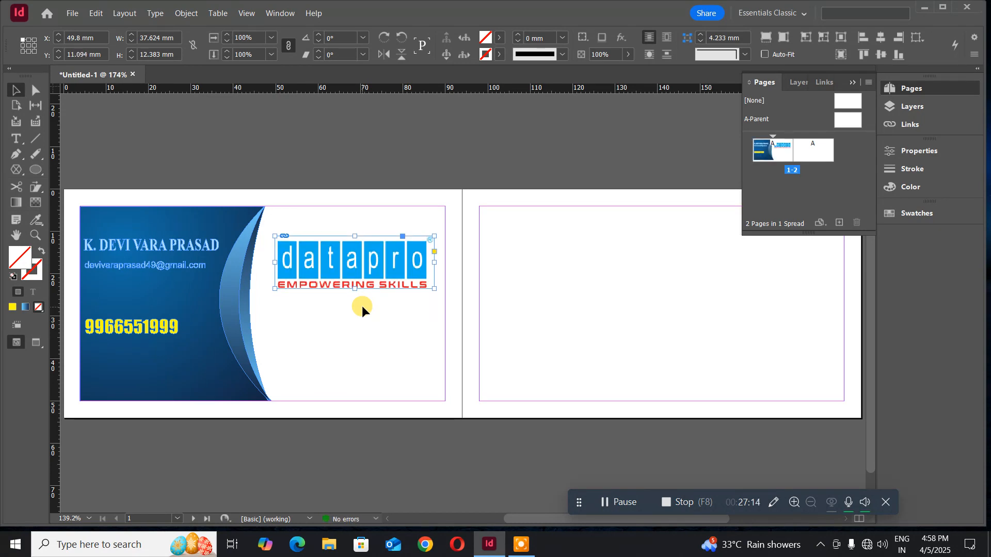
left_click(354, 464)
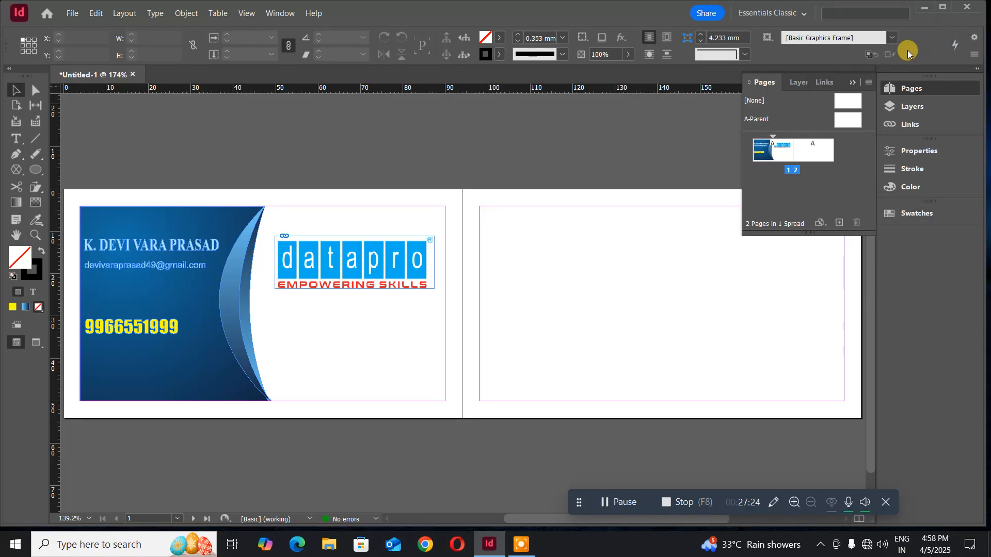
- Enable the Ethernet 2 adapter through network adapter options, then close Settings to the desktop
left_click(927, 10)
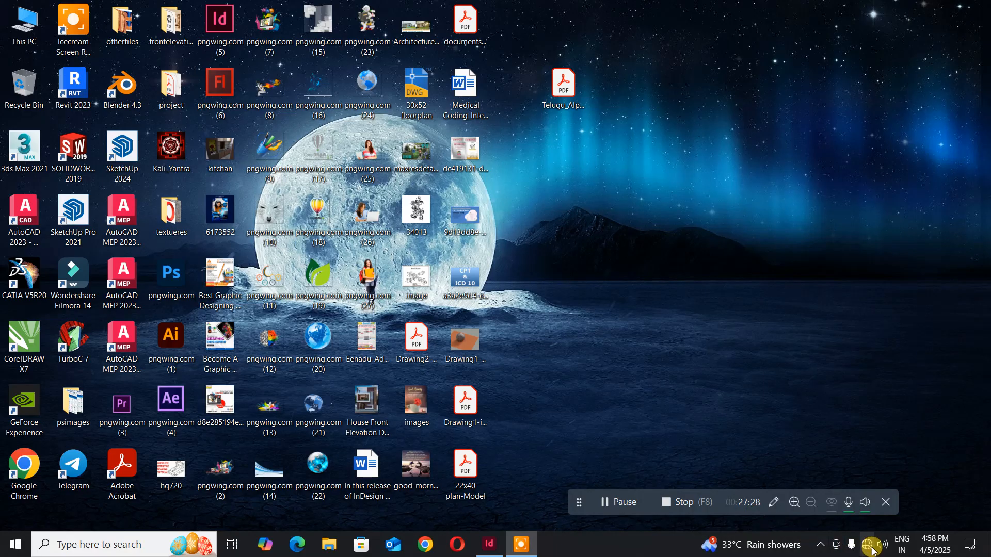
left_click(869, 546)
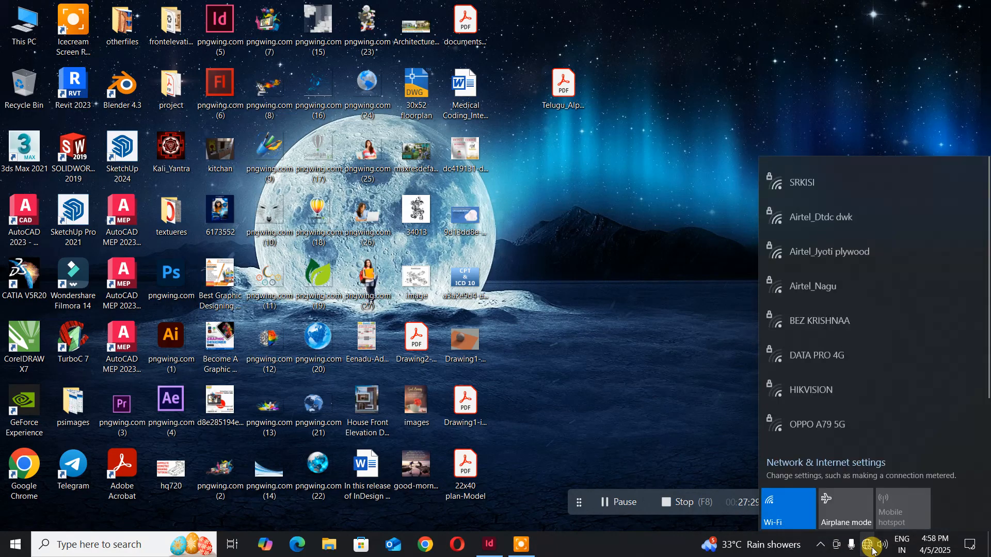
left_click(851, 467)
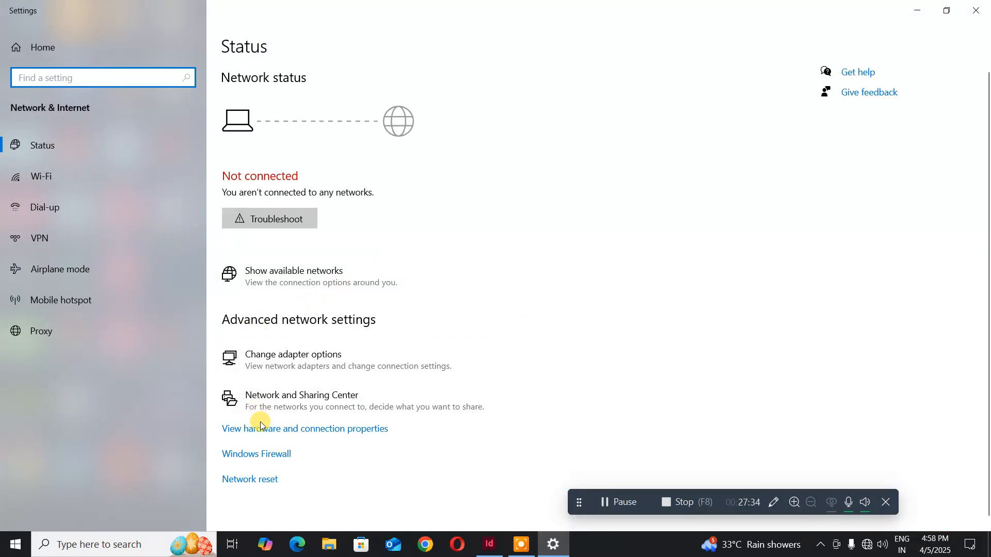
left_click(273, 356)
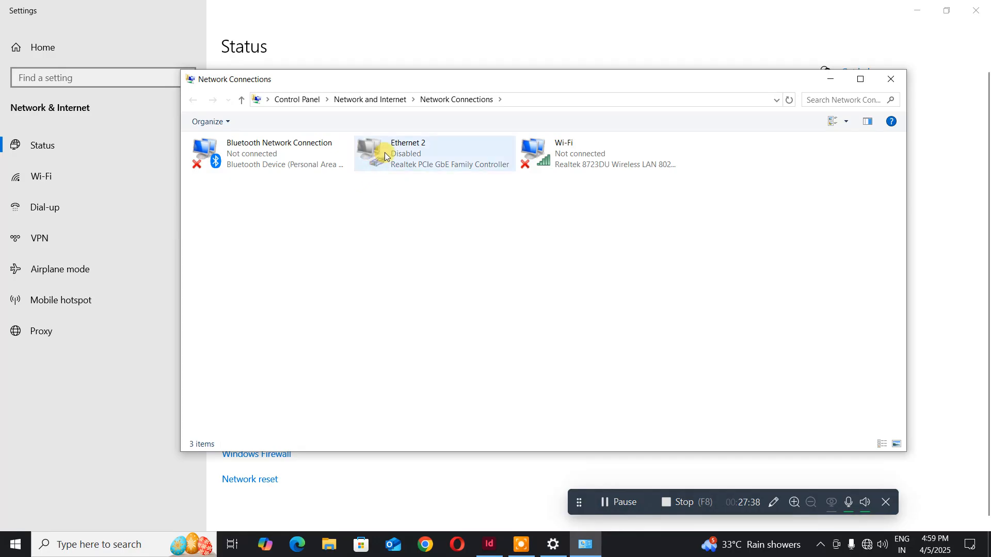
right_click(385, 152)
left_click(398, 160)
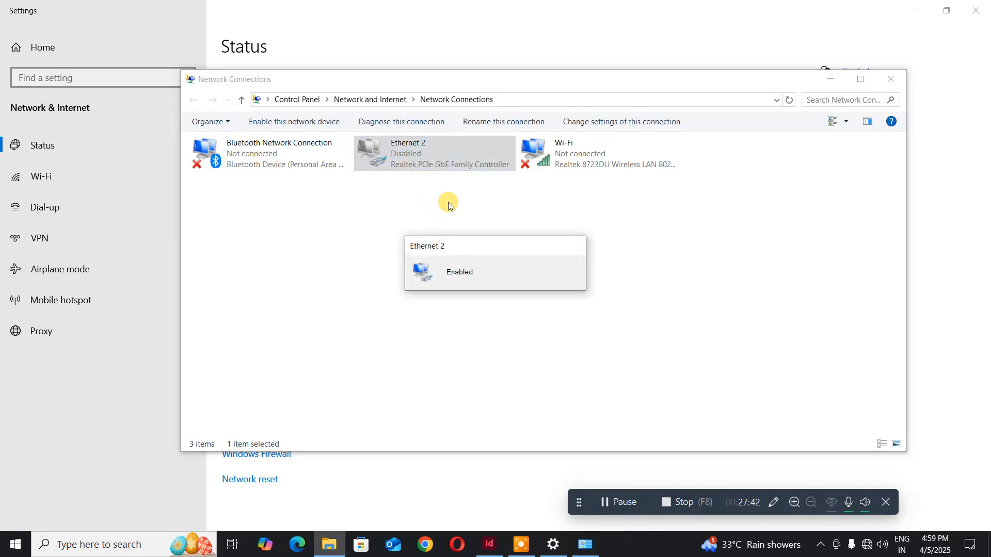
left_click(889, 83)
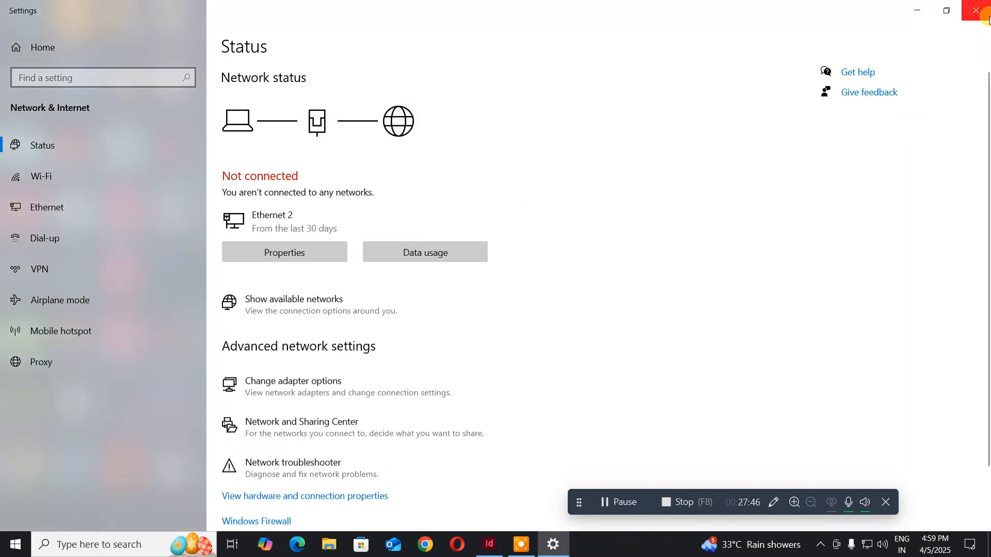
left_click(983, 11)
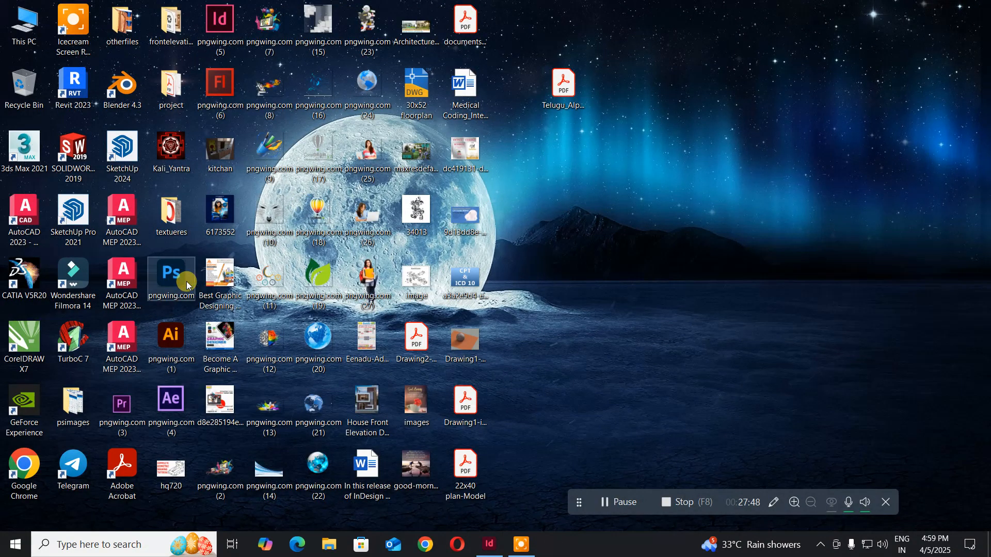
- Launch Chrome and search Google for 'nsdc'
double_click(9, 455)
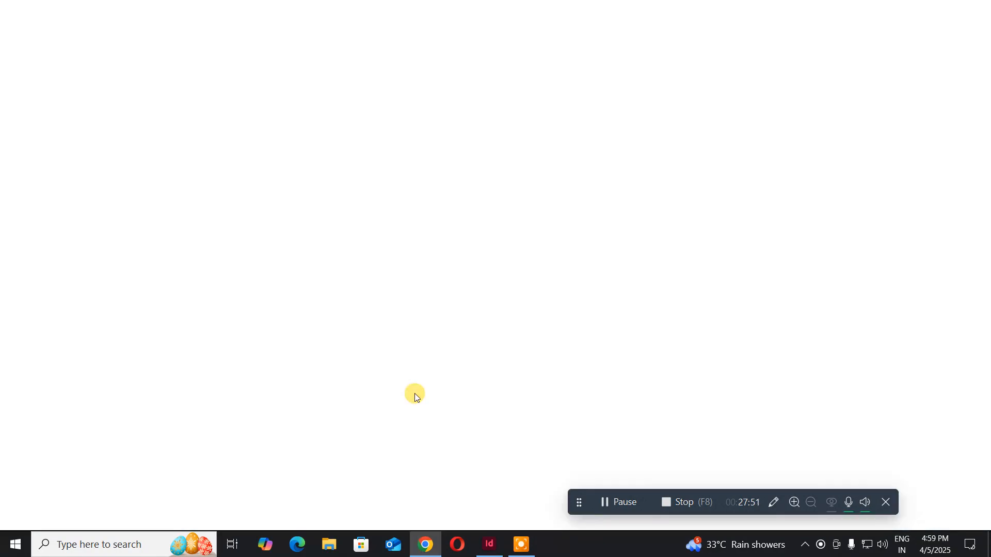
left_click(324, 269)
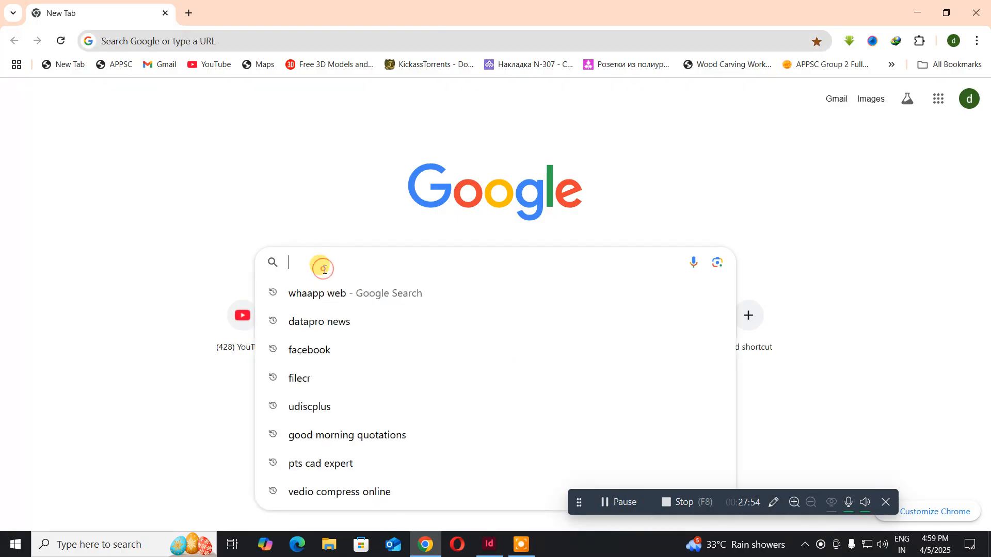
type("n")
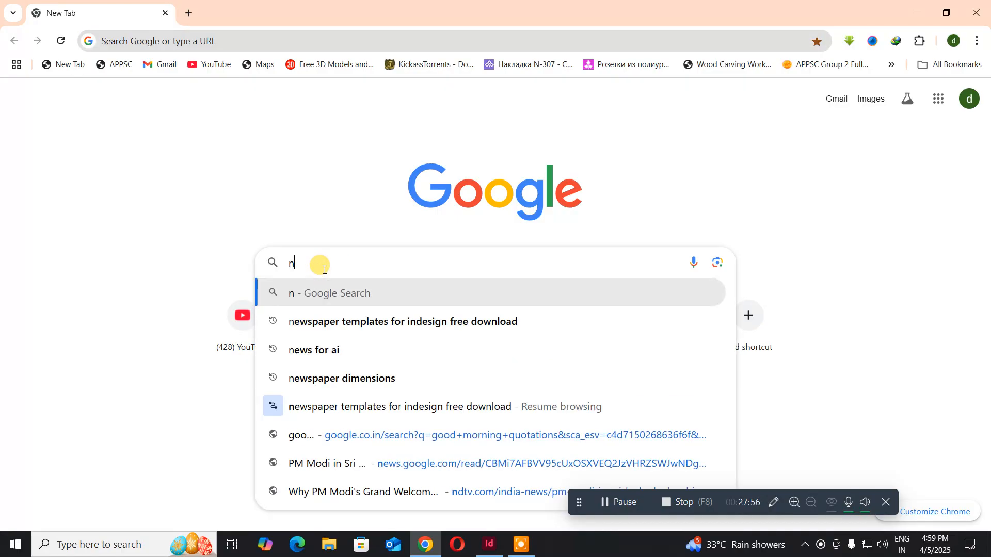
type("sdc logo")
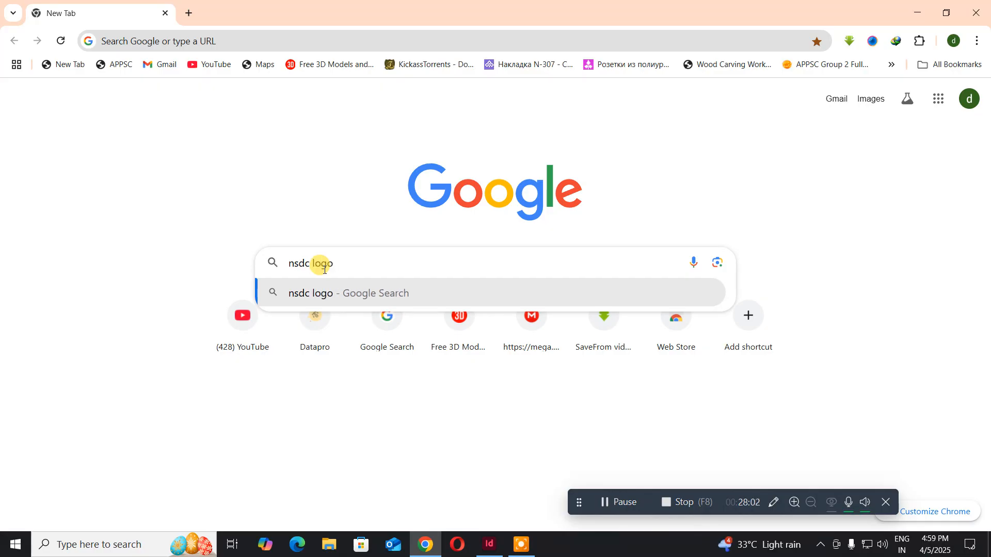
key("Return")
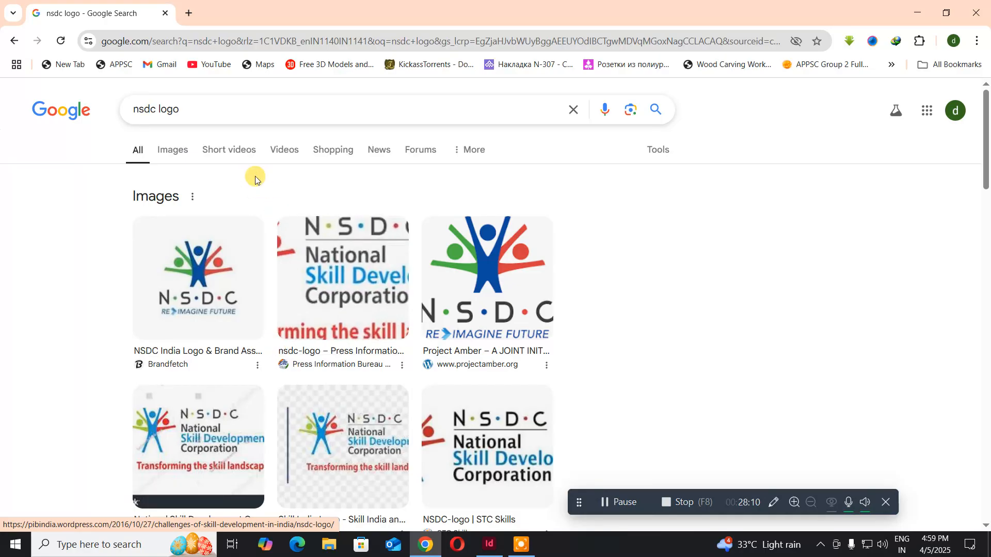
- Save the HiClipart NSDC logo from Google Images to the Desktop as a JPG
left_click(166, 151)
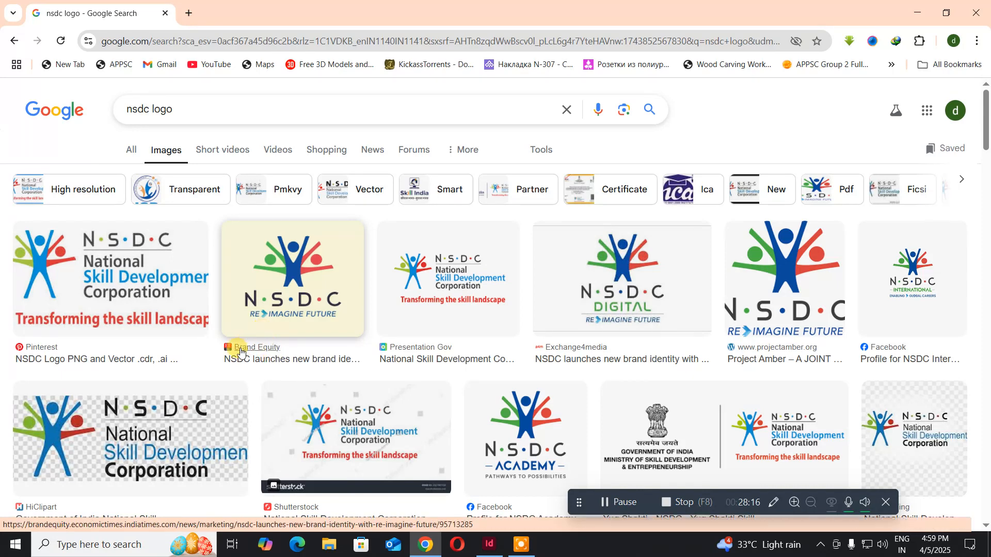
left_click(174, 433)
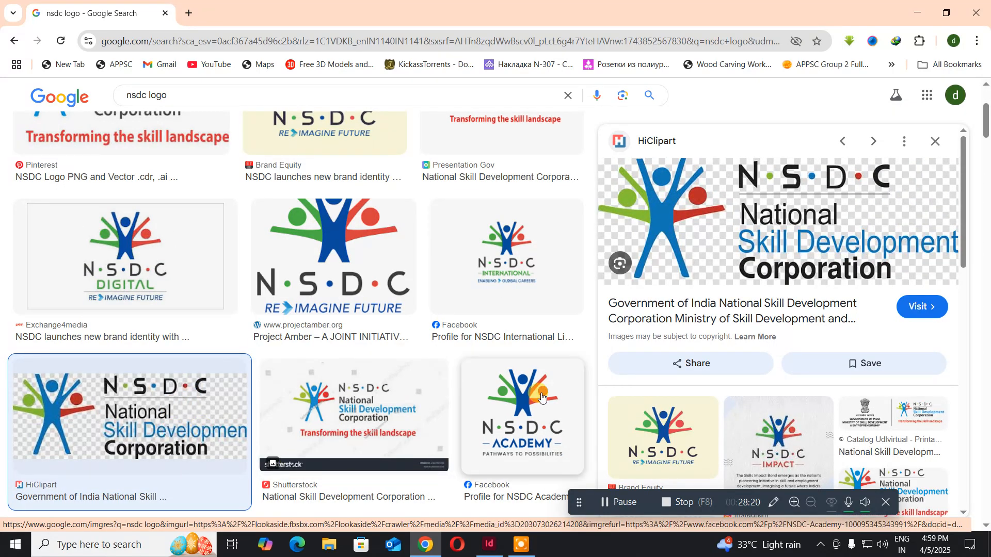
right_click(725, 201)
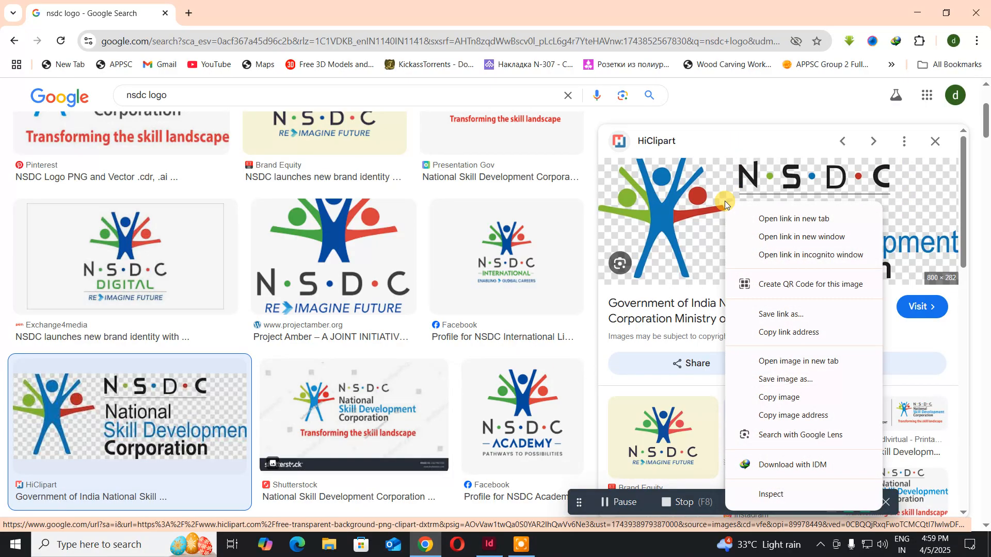
left_click(780, 379)
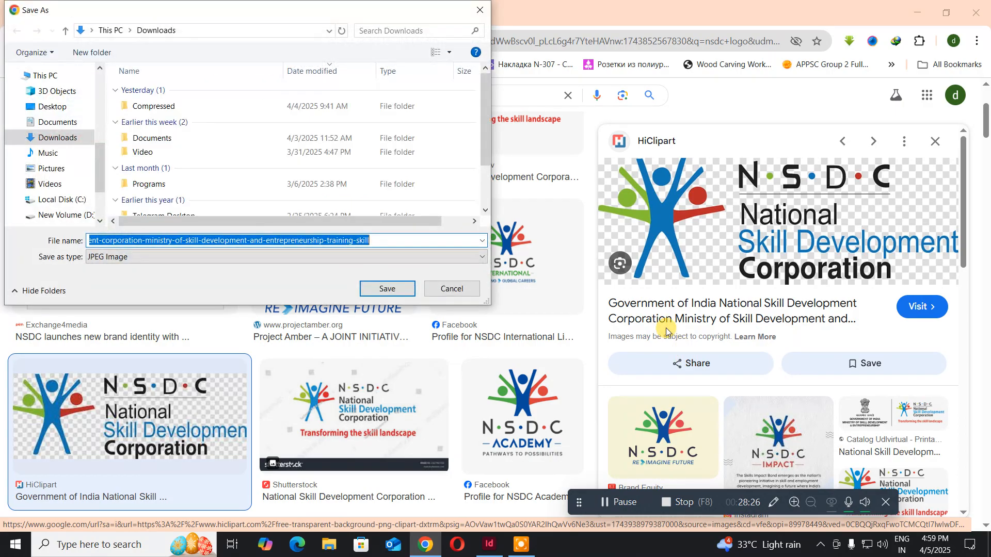
left_click(58, 109)
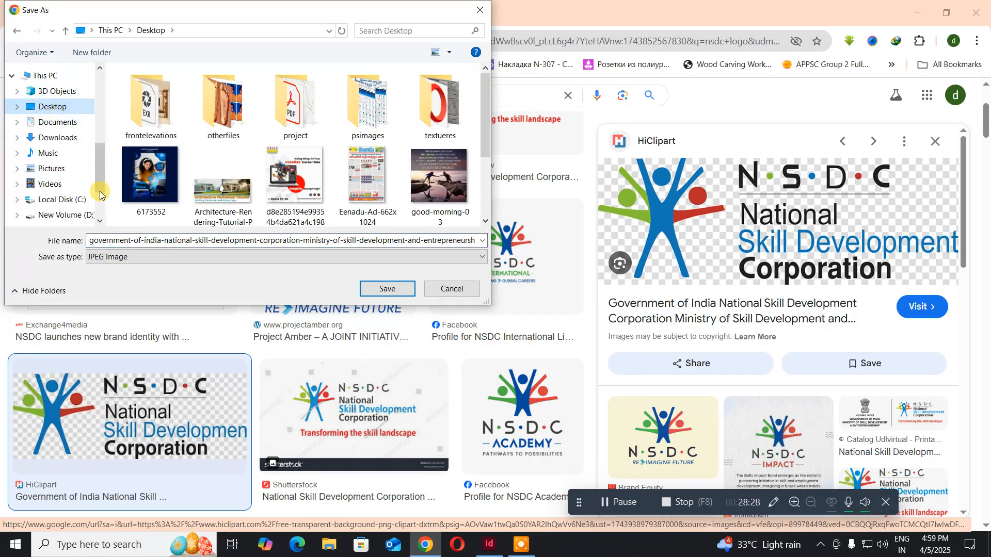
left_click(384, 289)
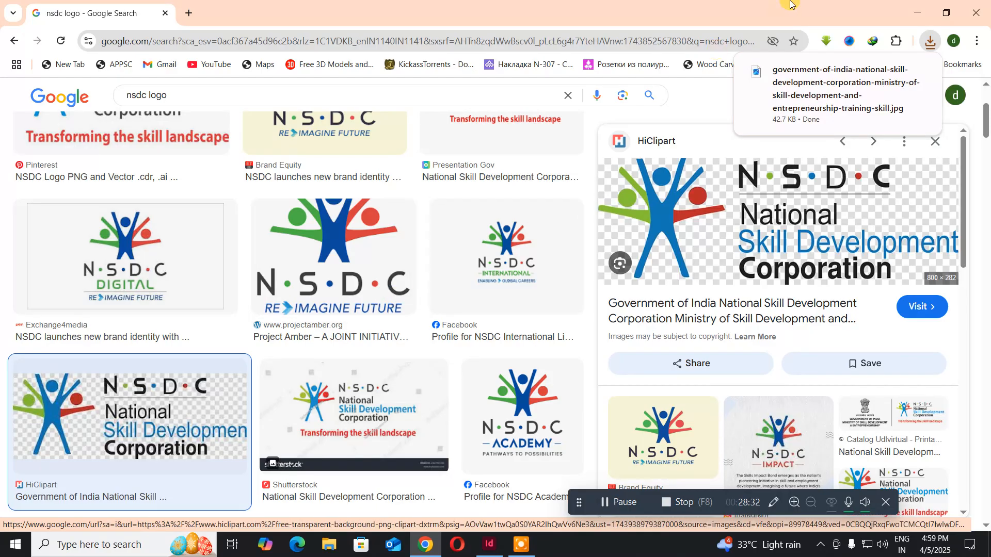
- Close Chrome, disable the Ethernet 2 adapter, and return to the InDesign business card
left_click(977, 12)
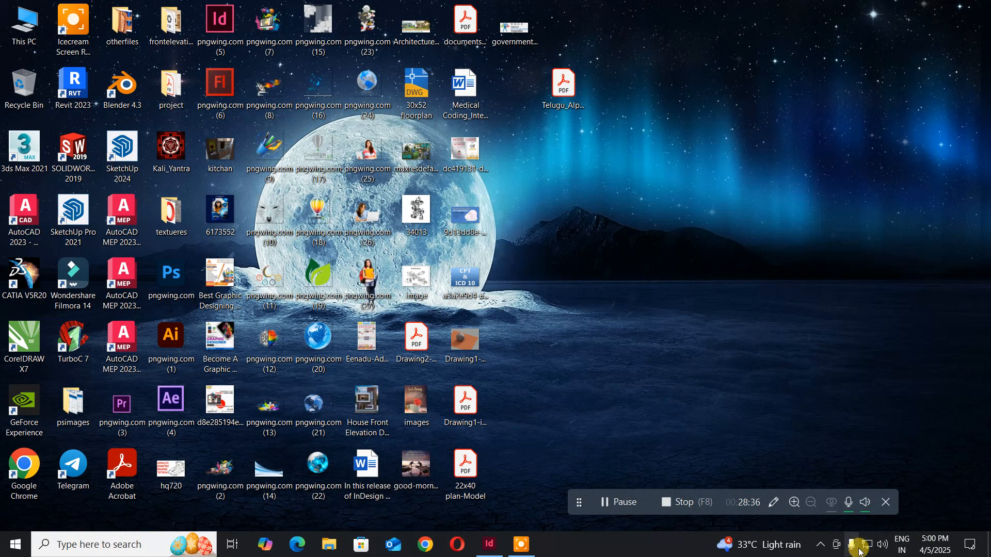
left_click(868, 549)
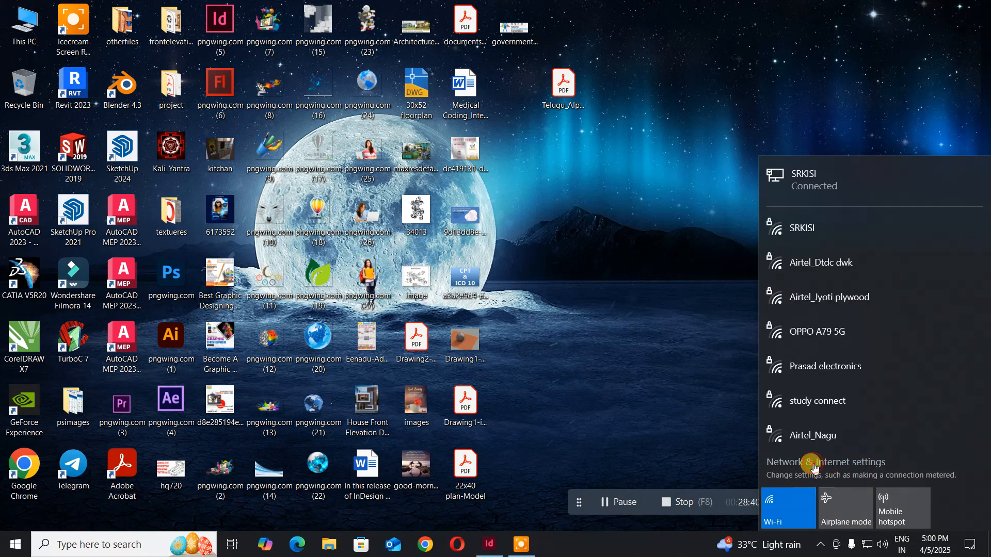
left_click(814, 463)
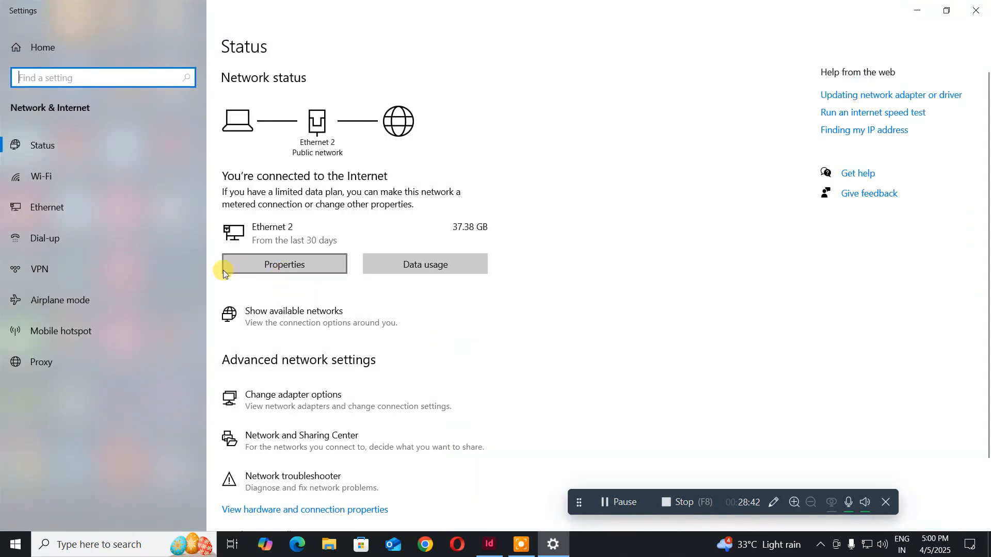
left_click(280, 402)
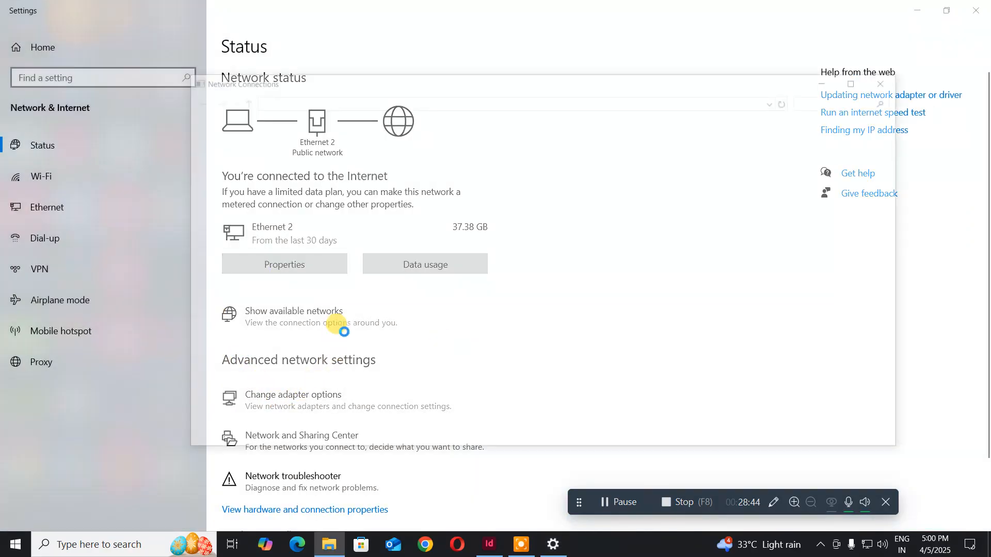
left_click(405, 150)
right_click(409, 152)
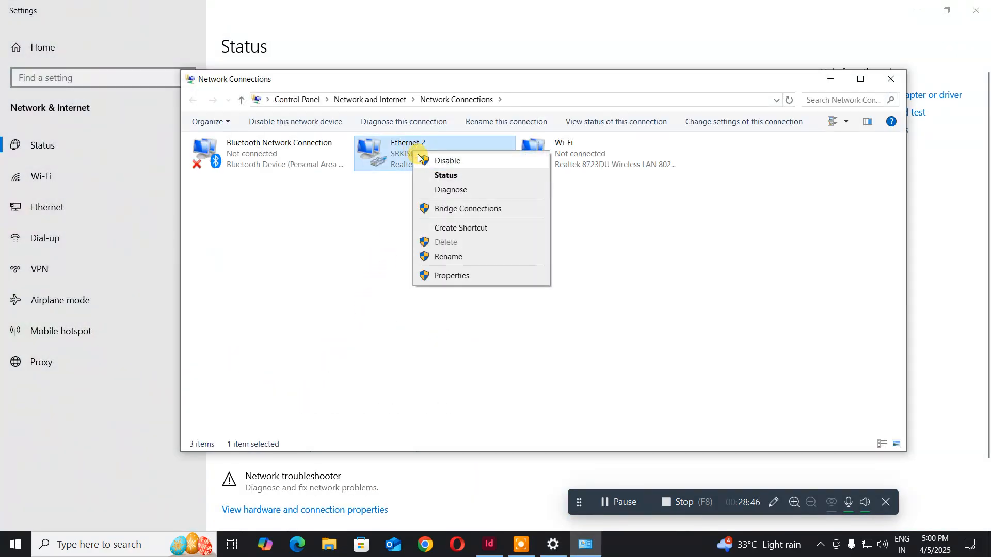
left_click(433, 159)
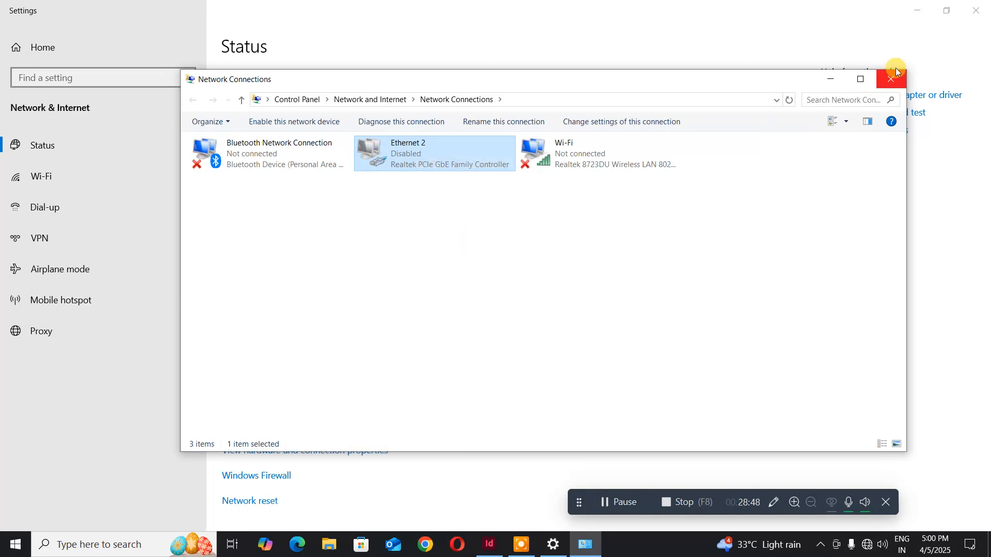
left_click(830, 79)
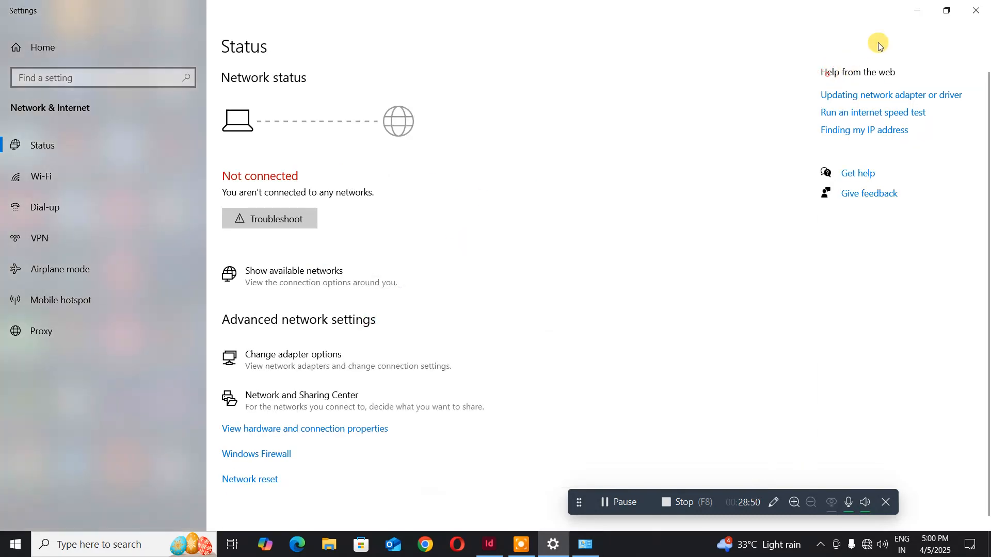
left_click(922, 11)
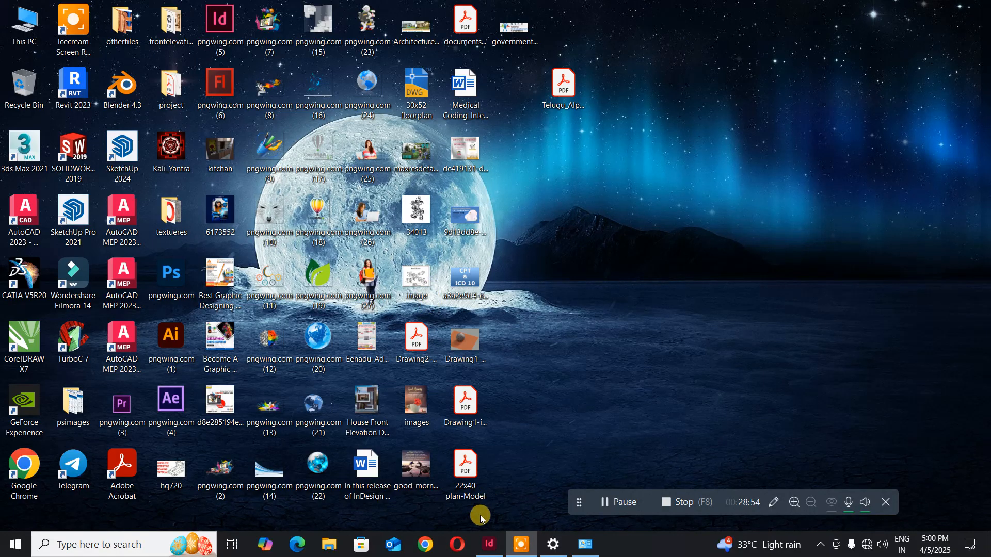
left_click(489, 545)
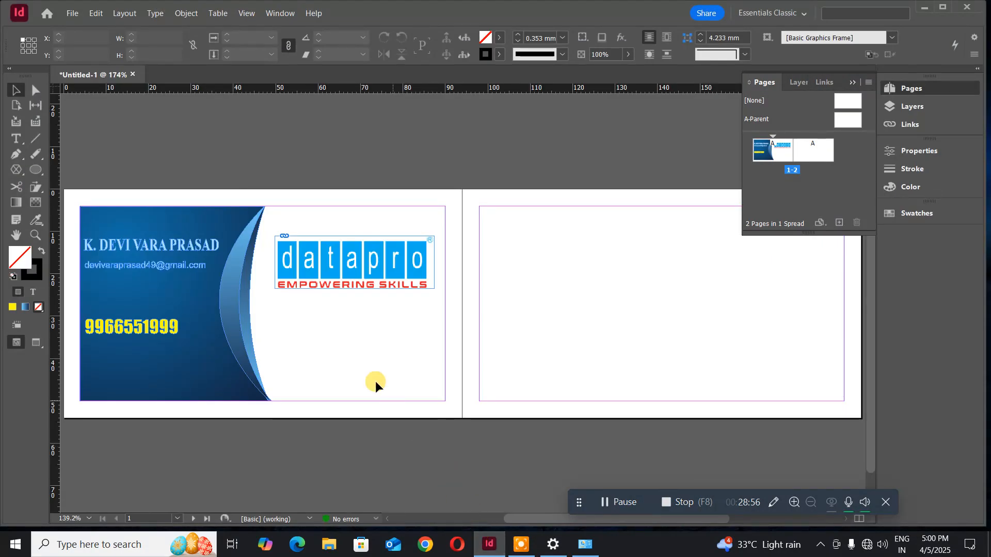
- Load the downloaded government-of-india NSDC logo from the Desktop for placing
left_click(72, 13)
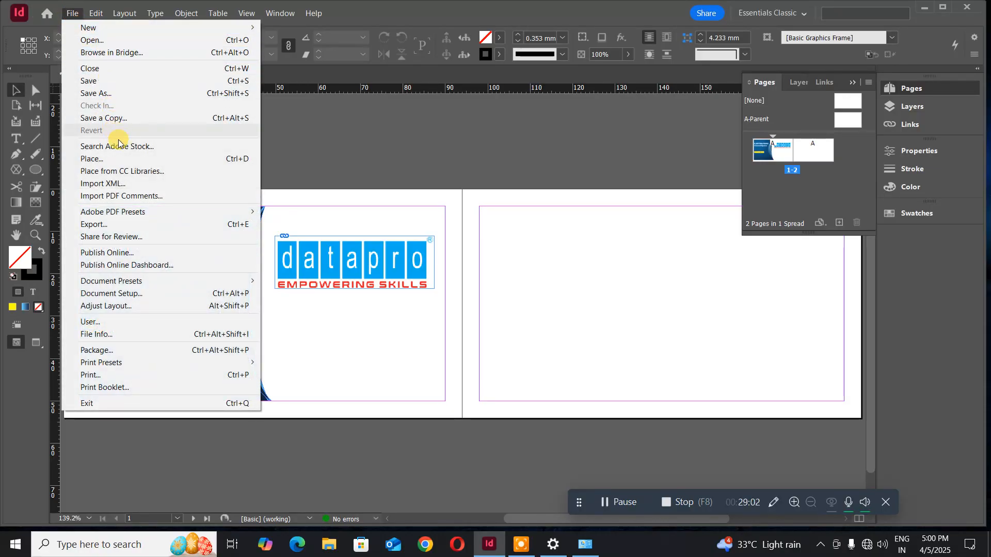
left_click(110, 159)
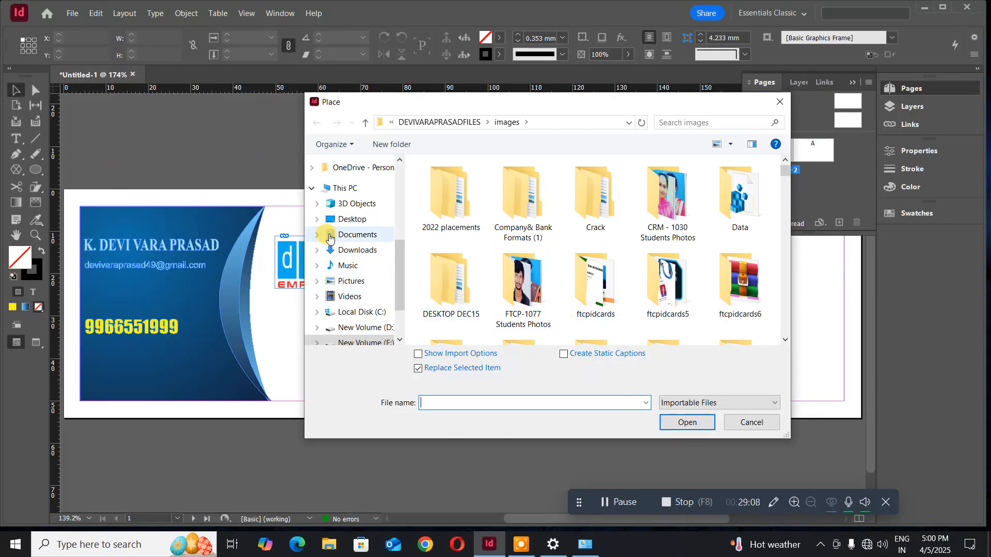
left_click(343, 220)
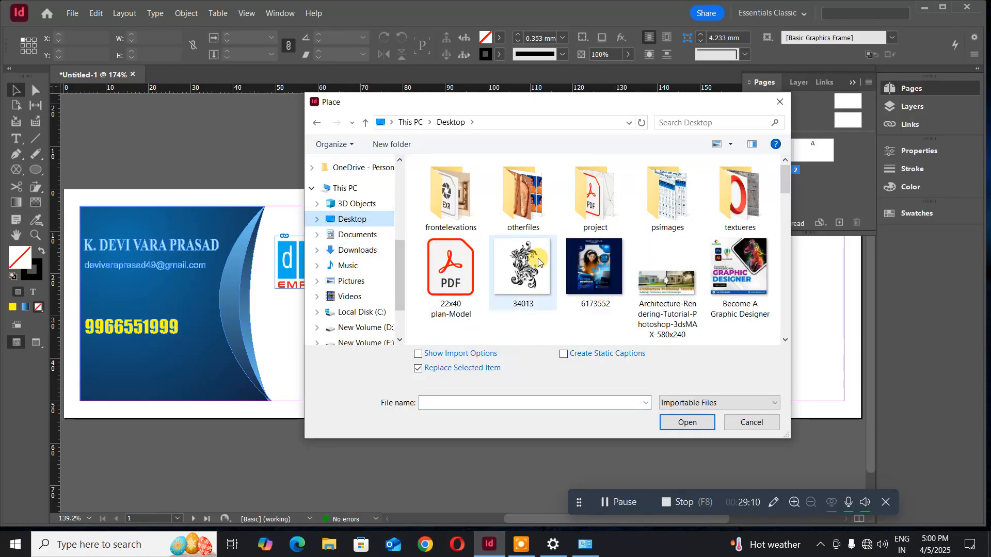
scroll(542, 266, "down", 2)
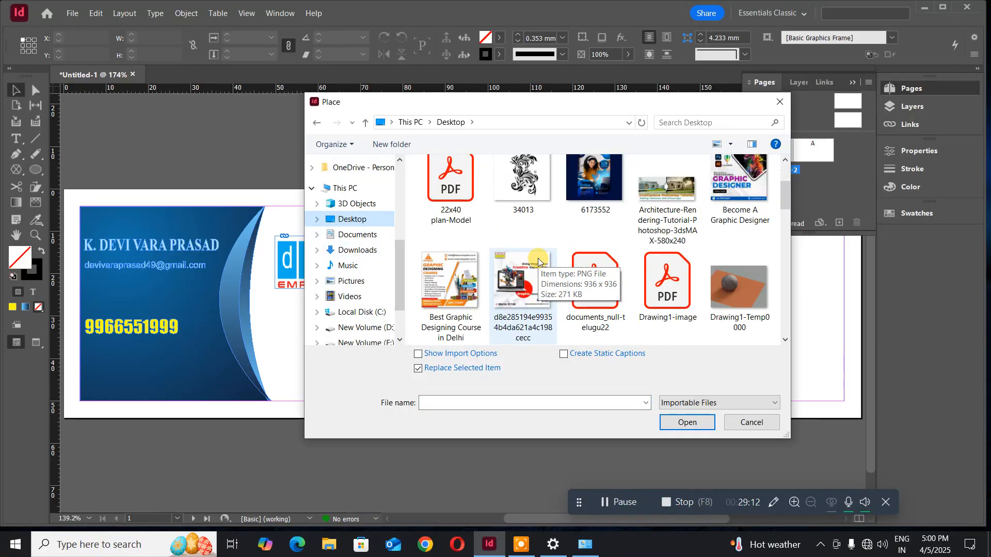
scroll(578, 276, "down", 2)
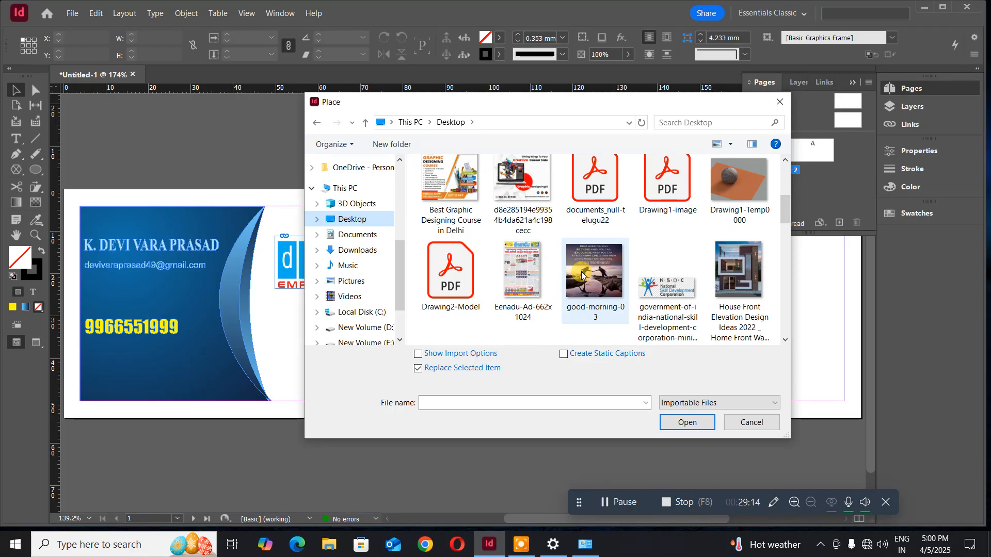
scroll(581, 276, "down", 2)
left_click(652, 201)
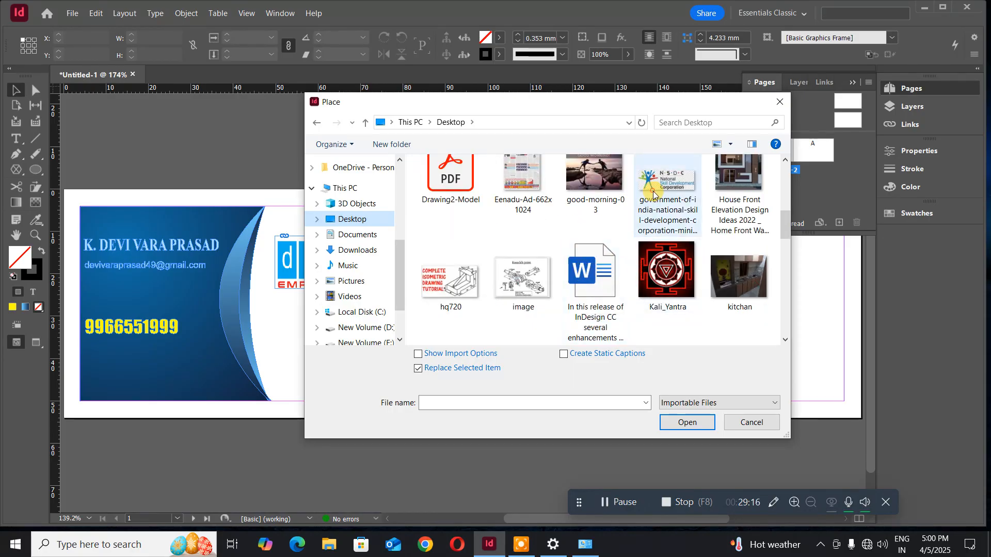
left_click(683, 423)
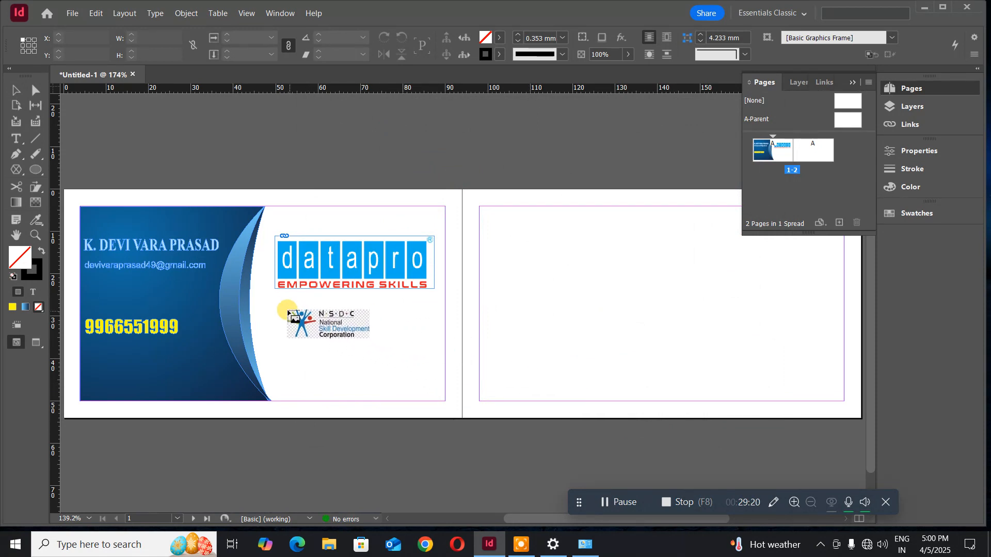
left_click_drag(283, 304, 413, 356)
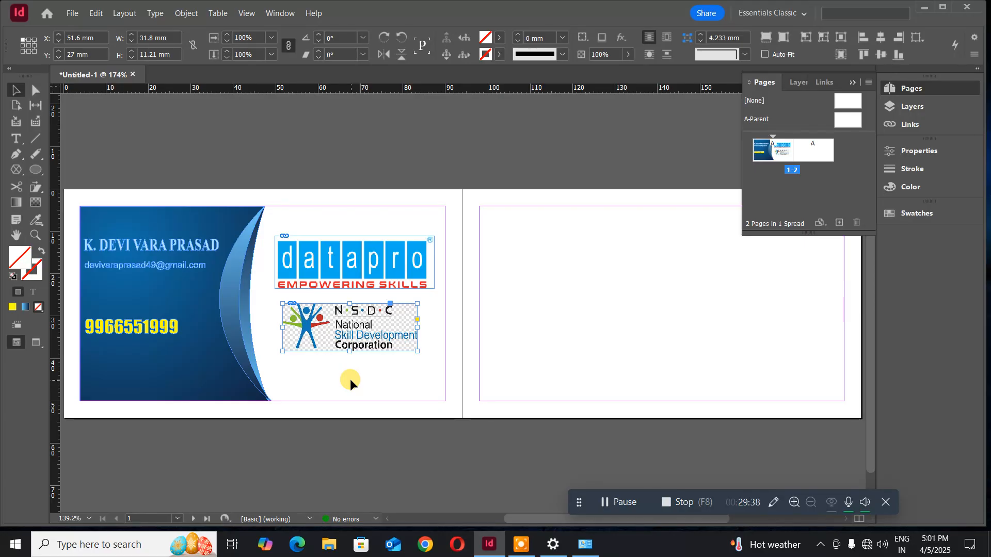
key("Delete")
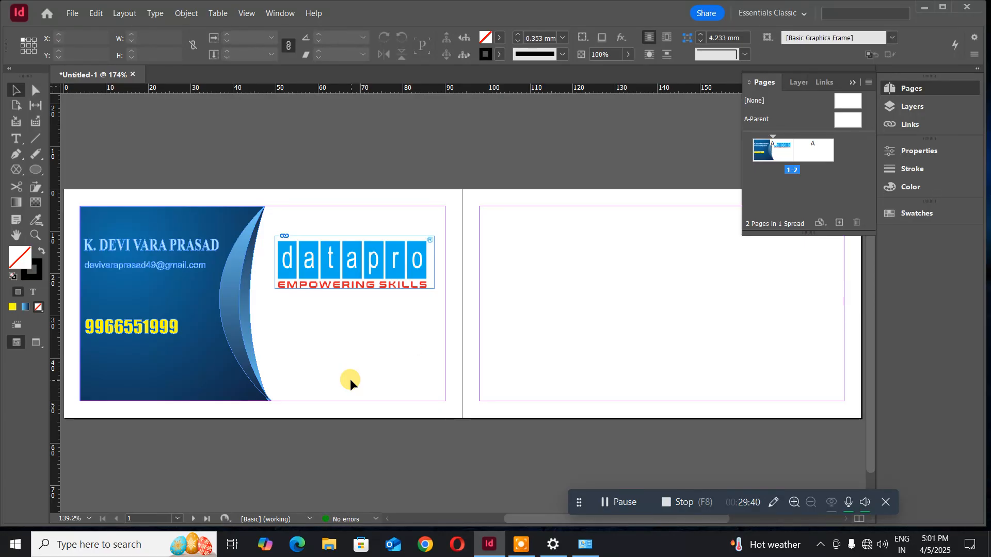
left_click(924, 7)
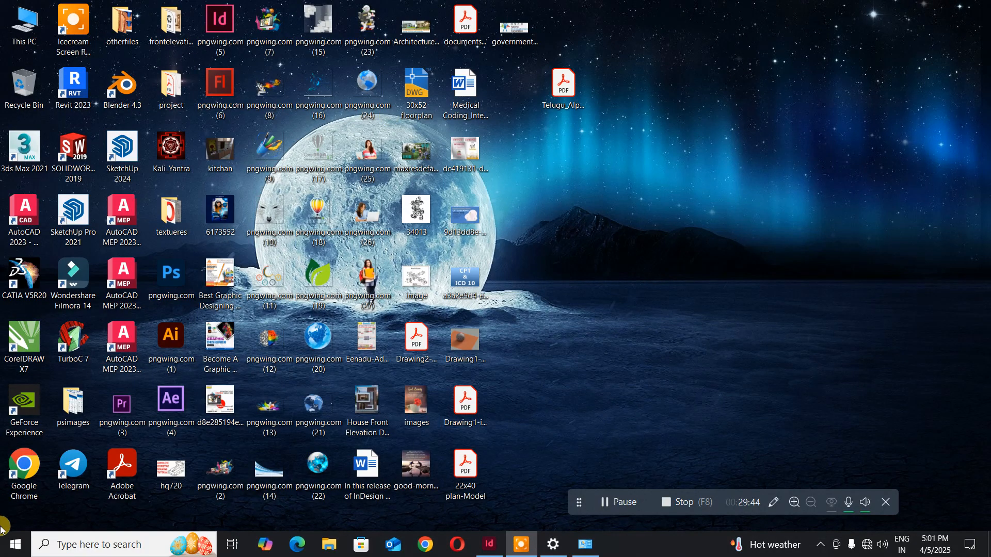
- Launch Adobe Photoshop from the Start menu app list
left_click(15, 545)
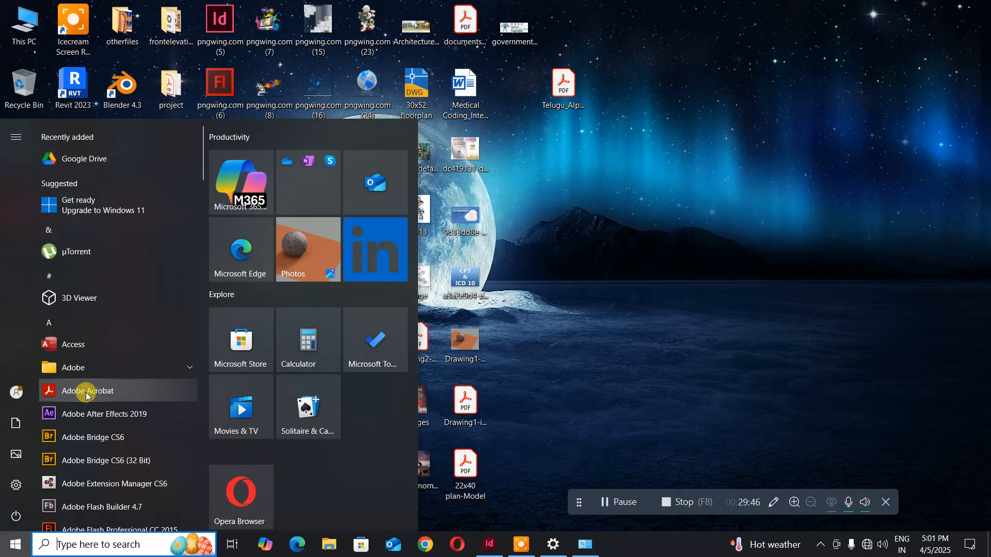
scroll(86, 396, "down", 5)
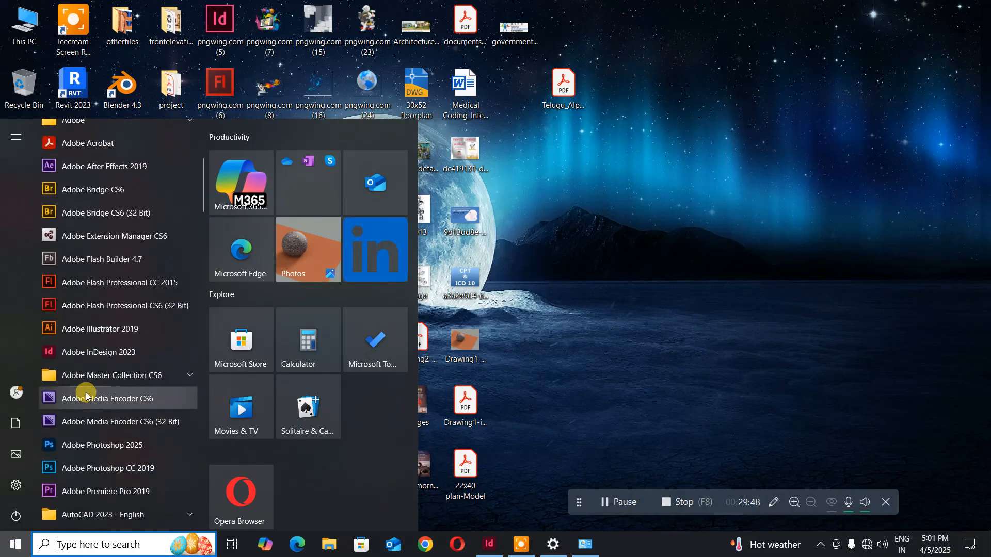
left_click_drag(84, 465, 382, 453)
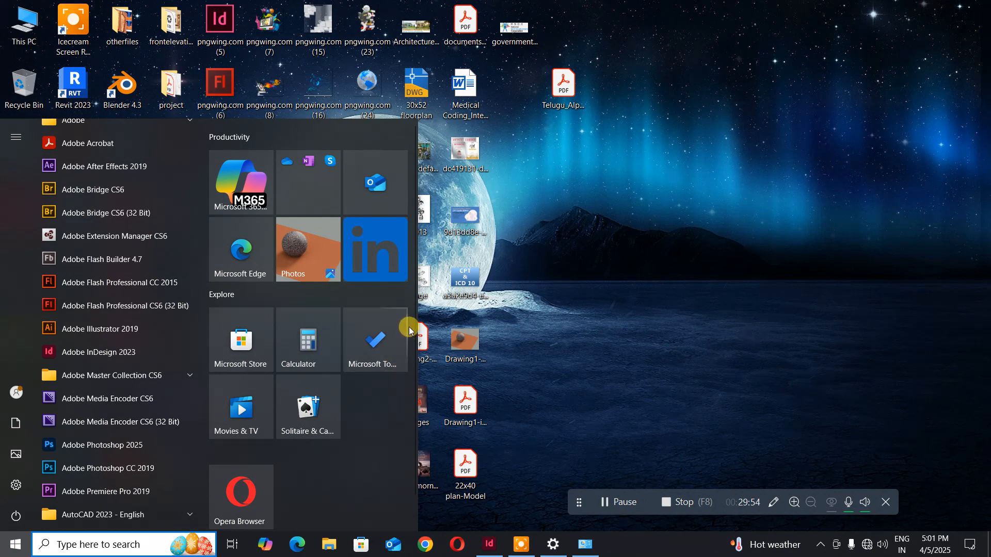
left_click(548, 303)
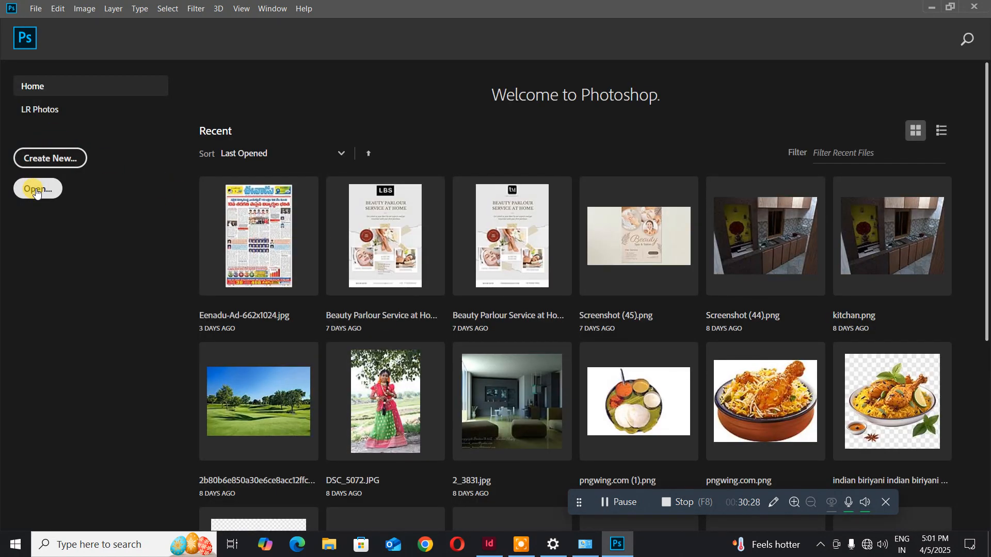
- Open the NSDC logo image file in Photoshop
left_click(36, 191)
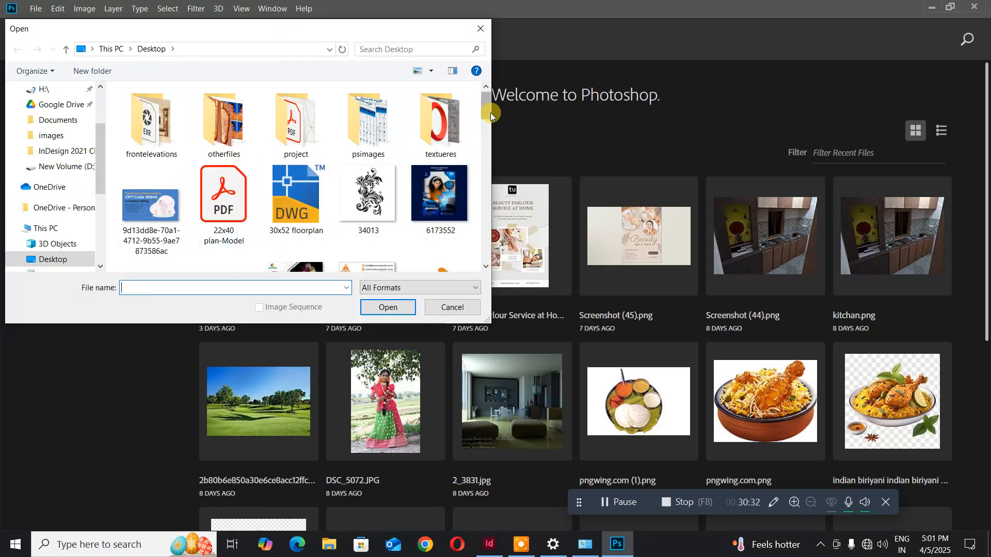
scroll(490, 113, "down", 3)
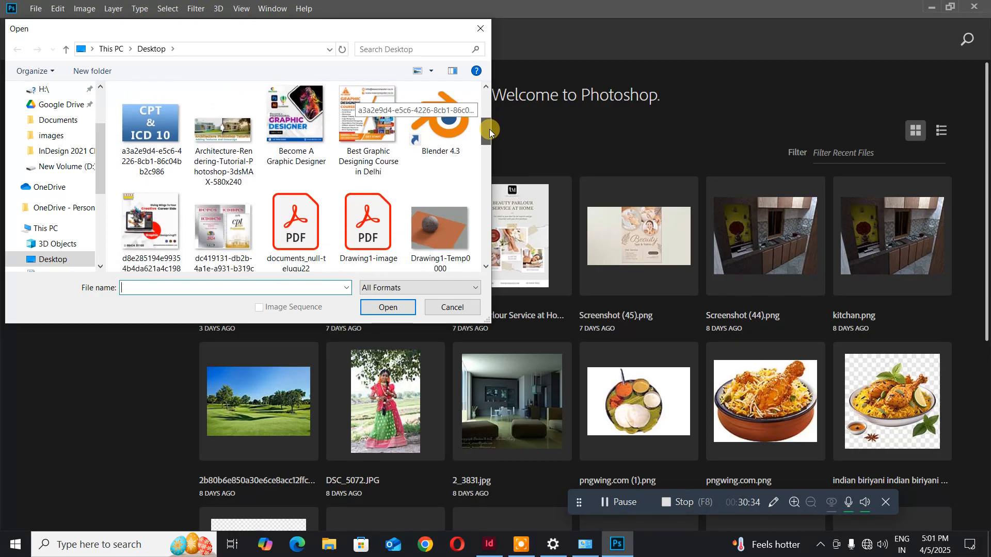
scroll(490, 131, "down", 4)
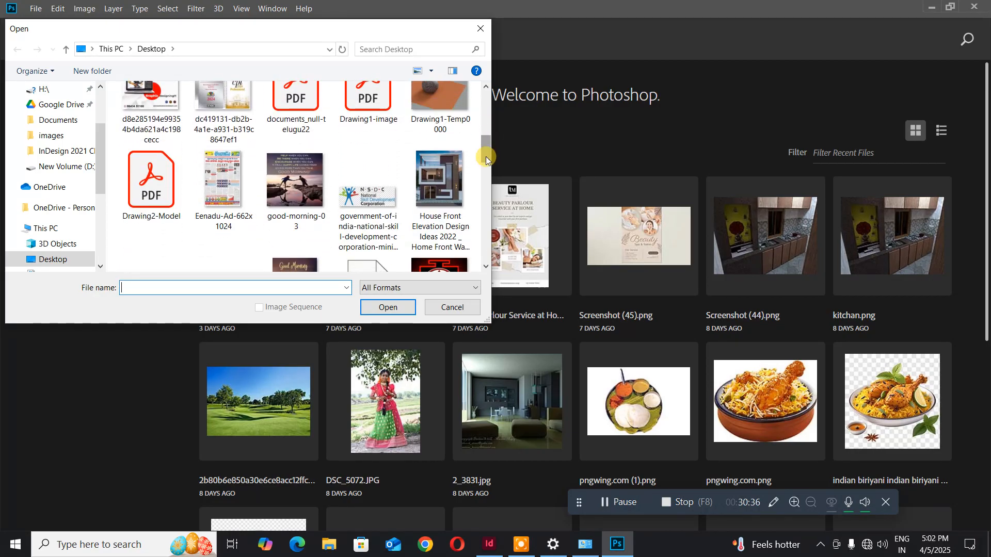
left_click(382, 198)
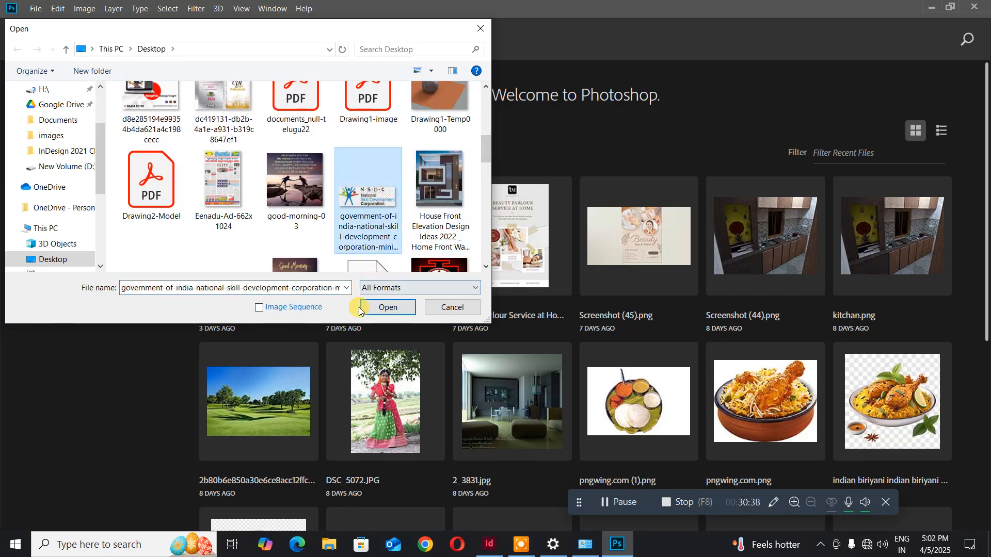
left_click(382, 306)
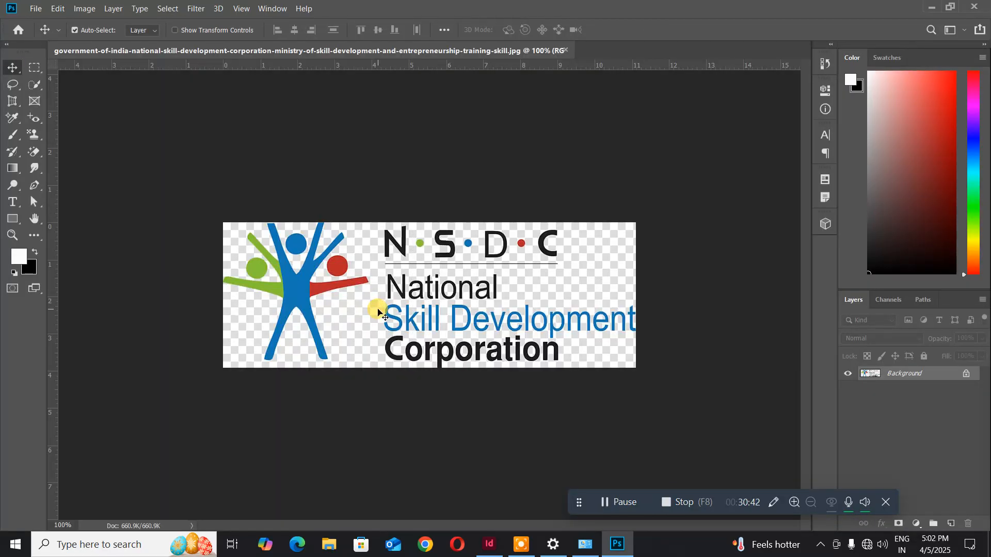
- Whiten the logo background with Levels (white slider 193) and save as quality-12 JPEG
left_click(85, 9)
mouse_move(140, 40)
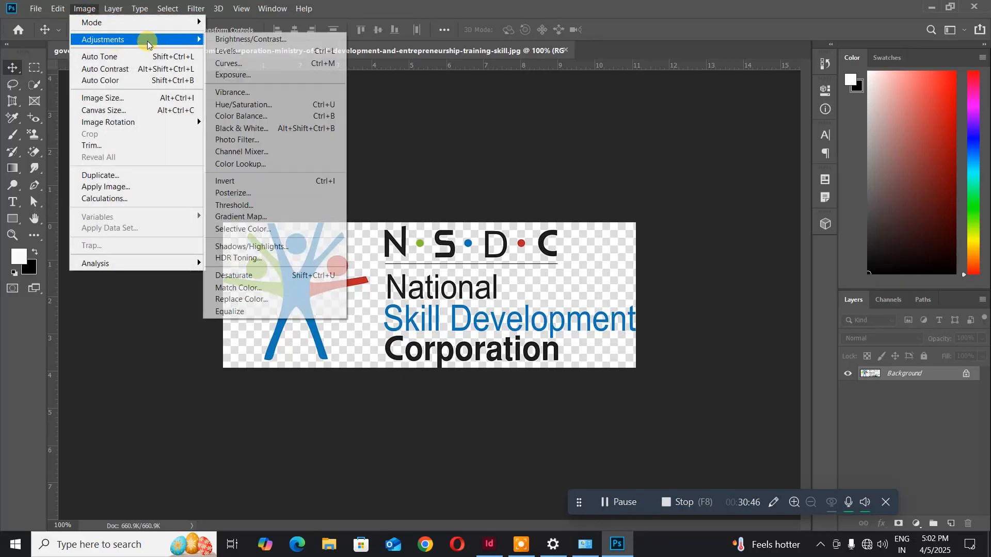
left_click(229, 52)
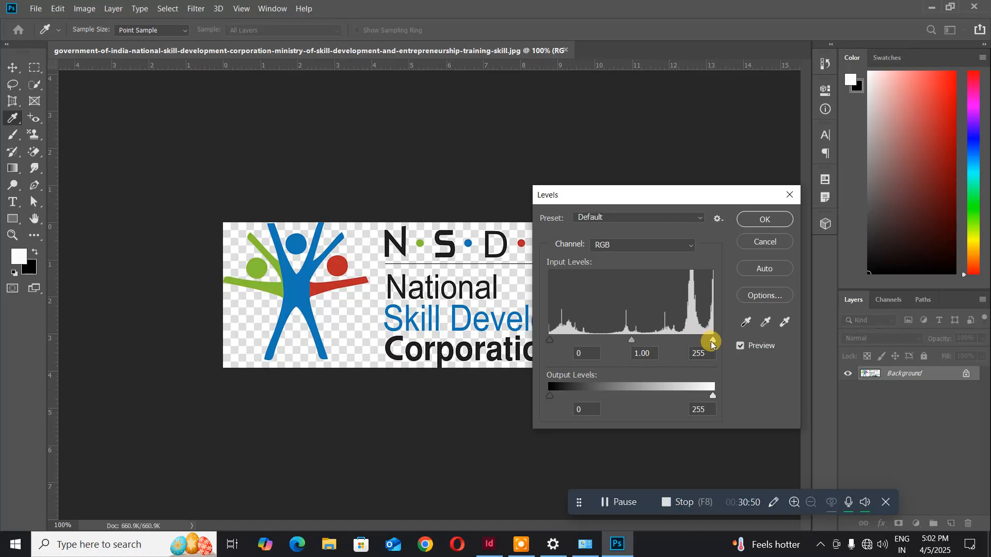
left_click_drag(712, 343, 678, 339)
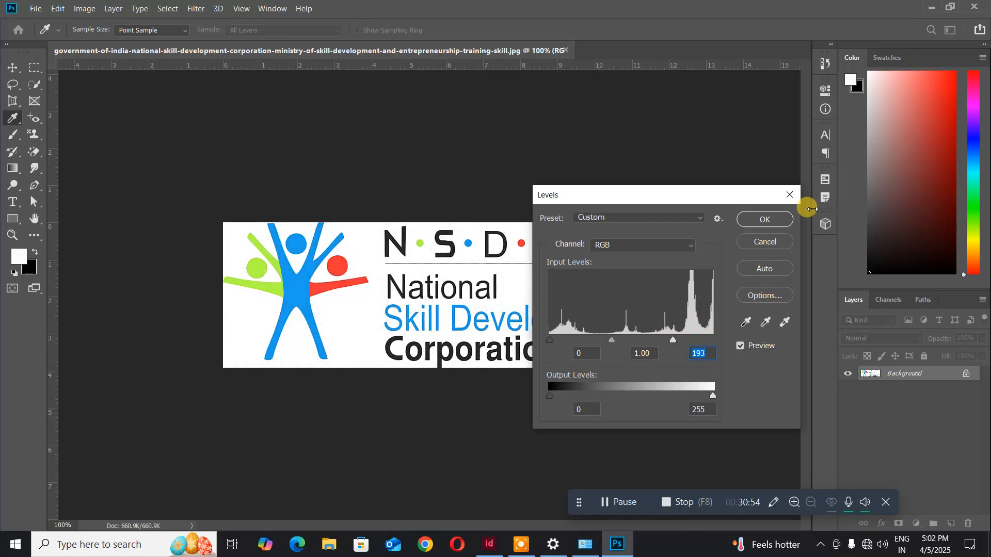
left_click(784, 219)
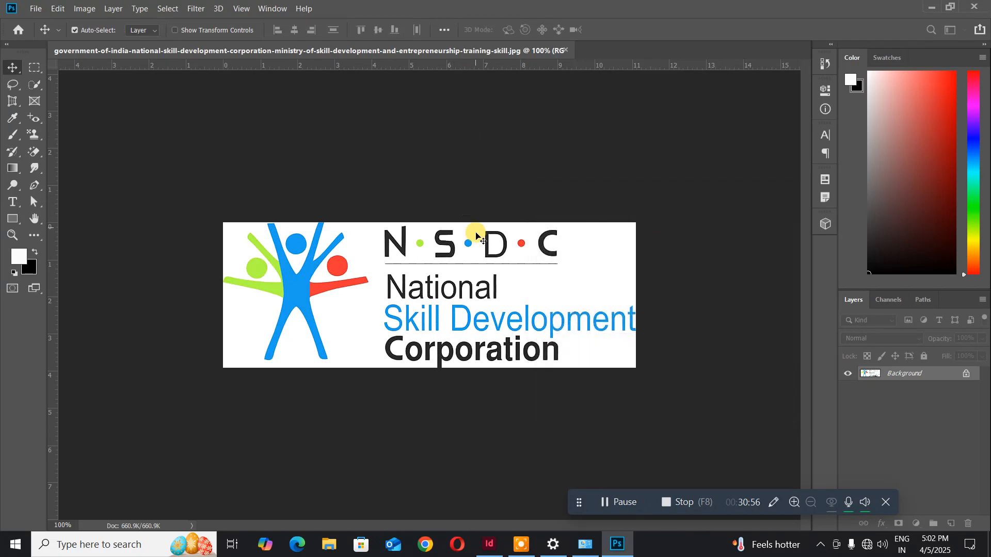
key("ctrl+s")
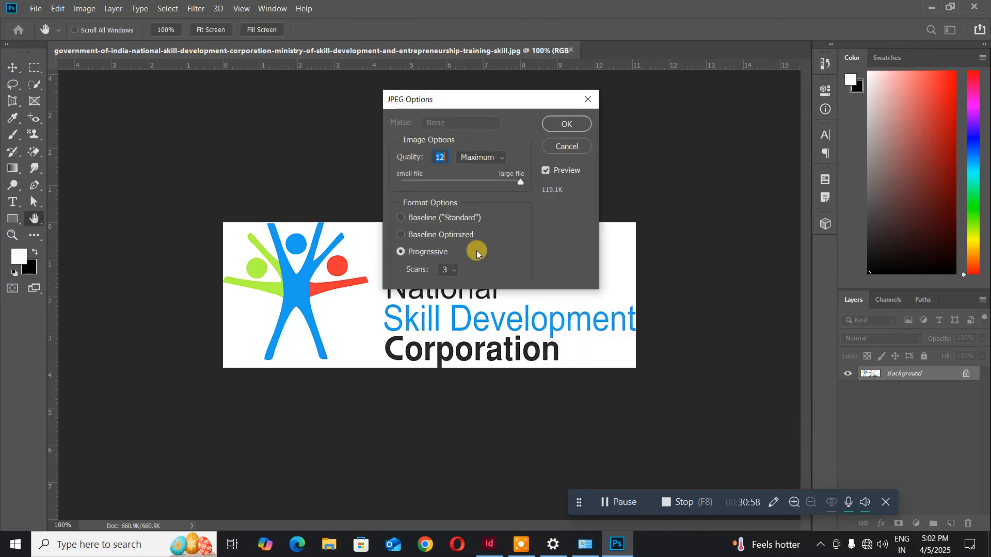
left_click(567, 124)
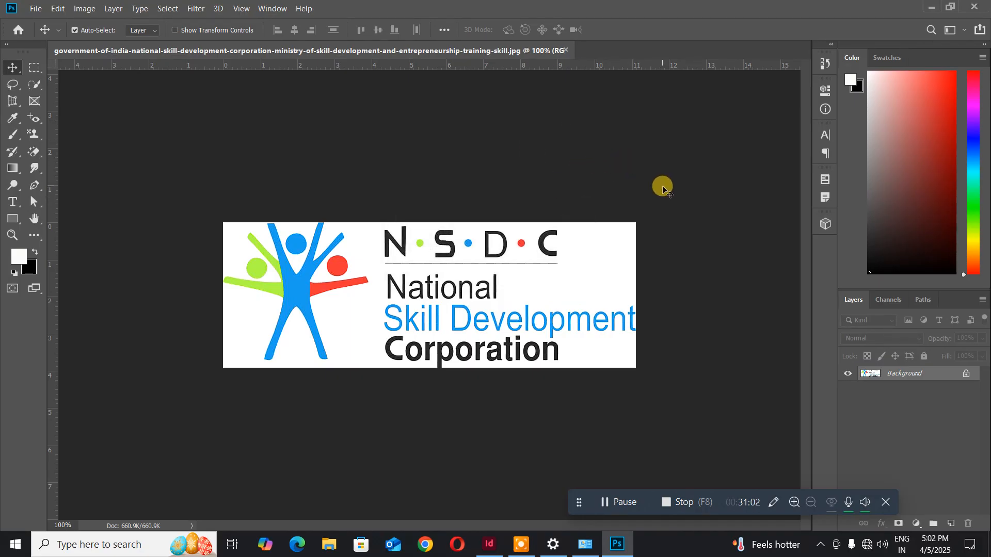
- Quit Photoshop and load the whitened NSDC logo into InDesign for placing
left_click(985, 7)
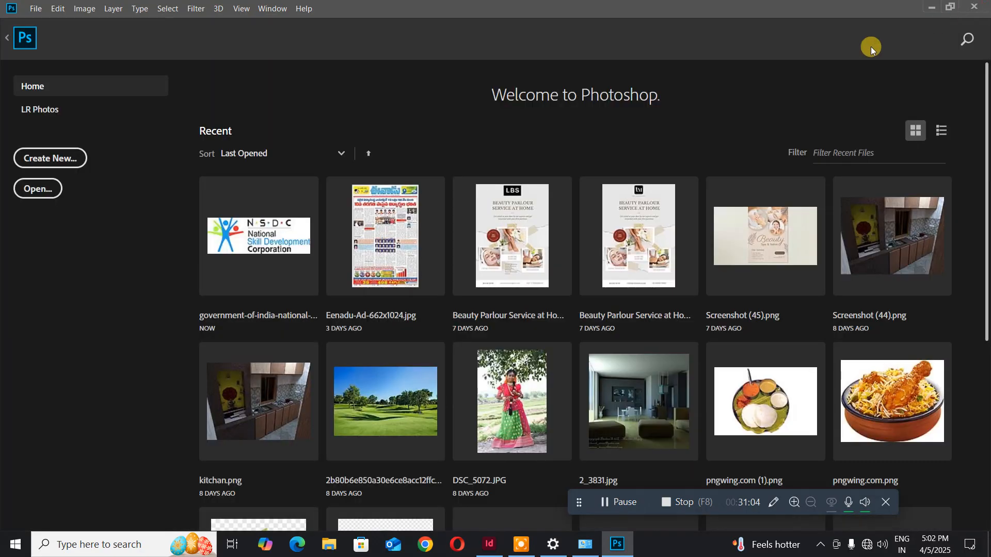
left_click(981, 10)
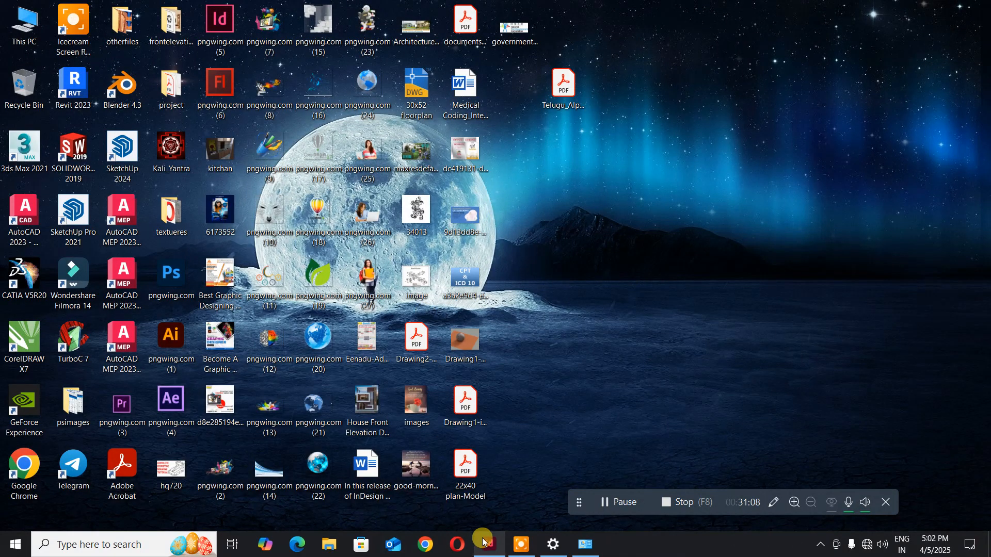
left_click(485, 547)
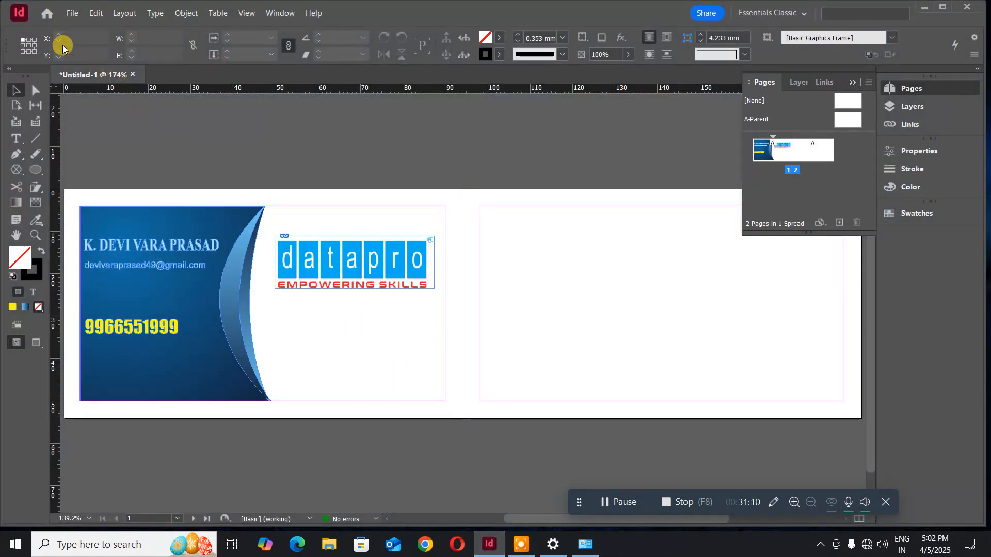
left_click(72, 14)
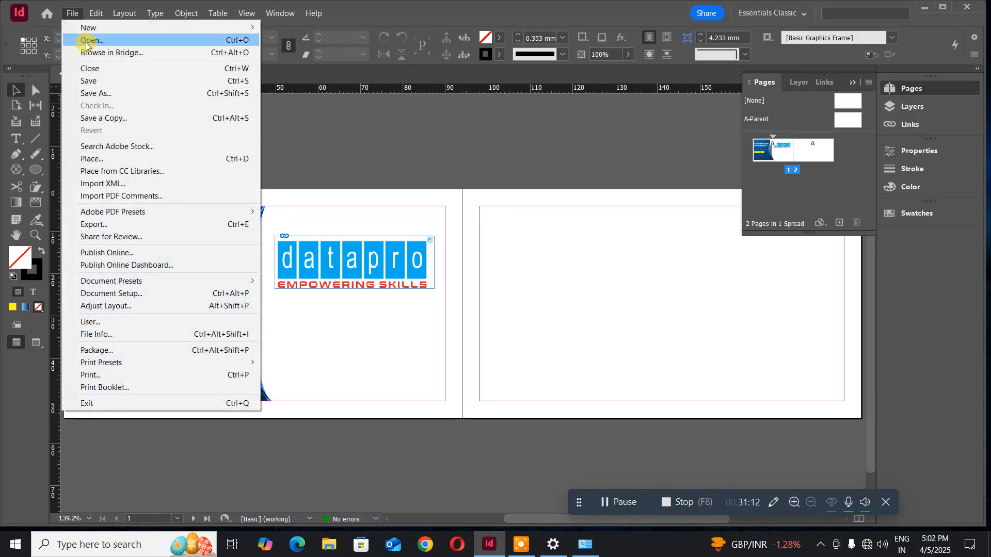
left_click(133, 158)
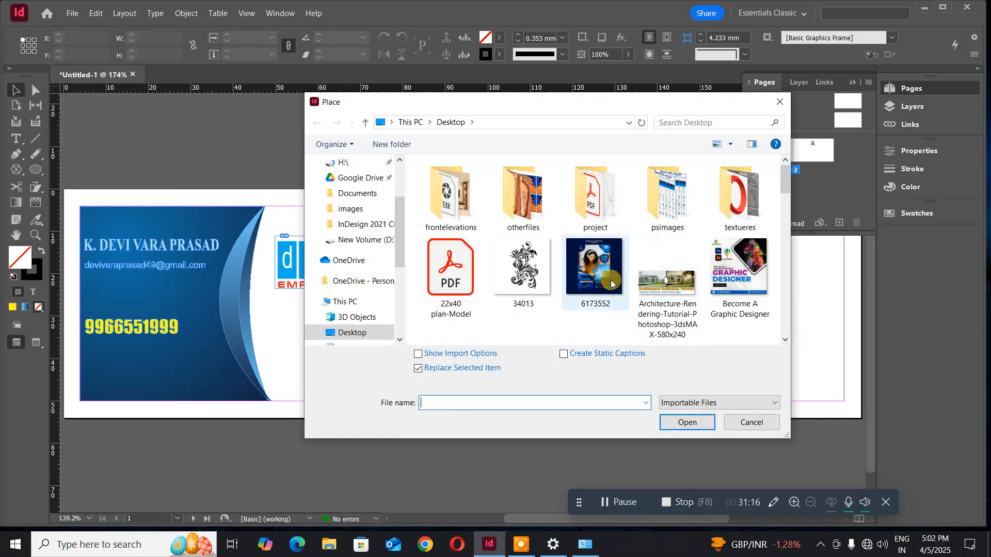
left_click(607, 282)
scroll(608, 283, "down", 5)
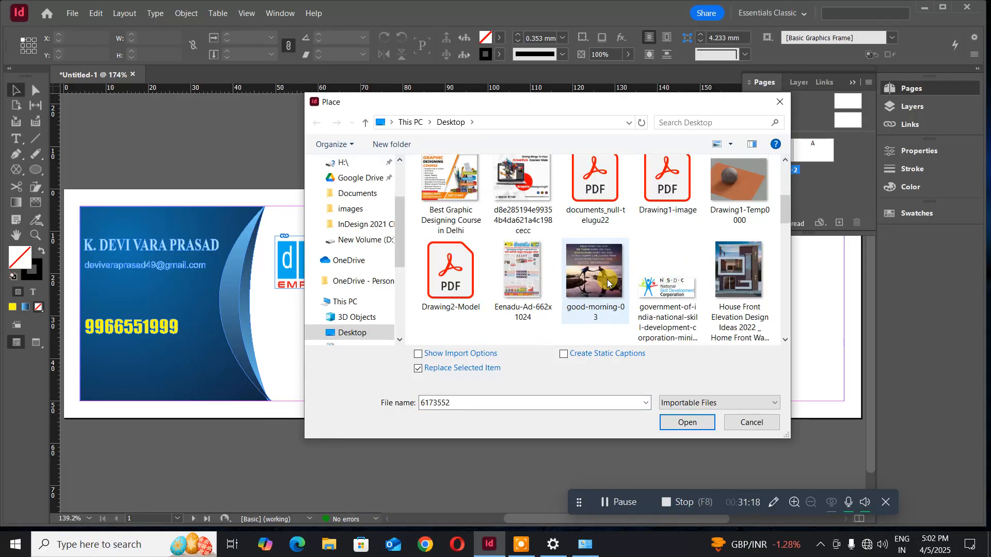
left_click(636, 305)
left_click(682, 425)
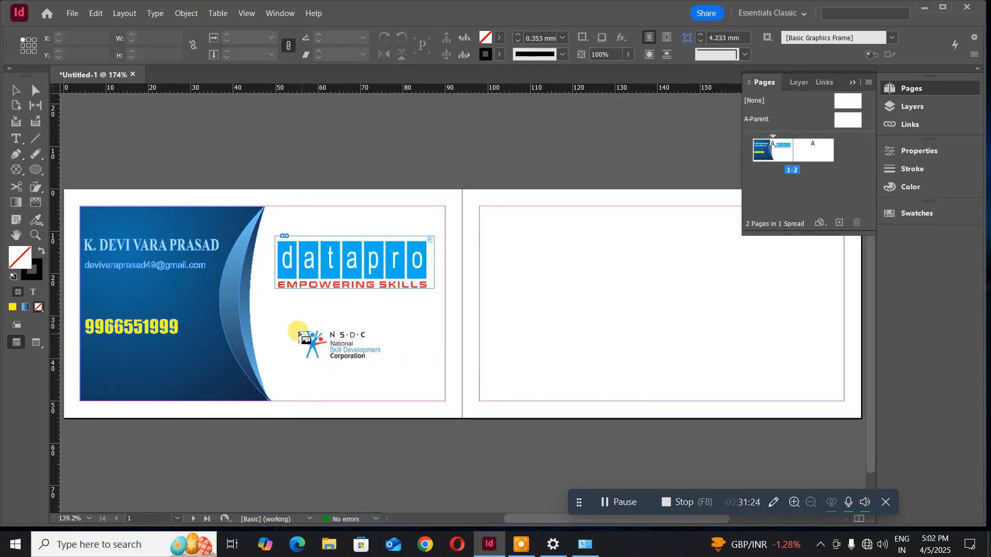
- Draw the NSDC logo below the datapro logo and nudge it into alignment
left_click_drag(285, 319, 418, 367)
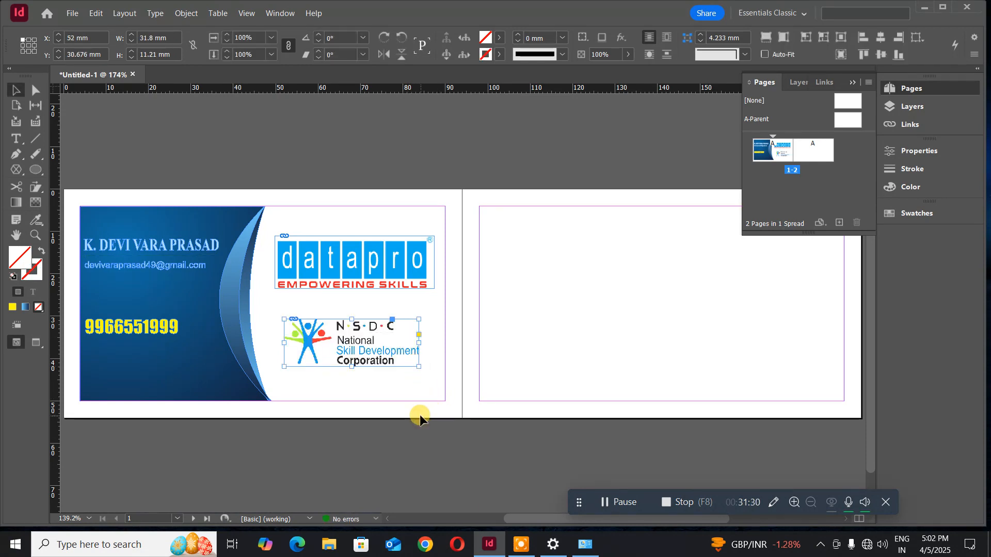
key("Right")
key("Right")
key("Up")
key("Up")
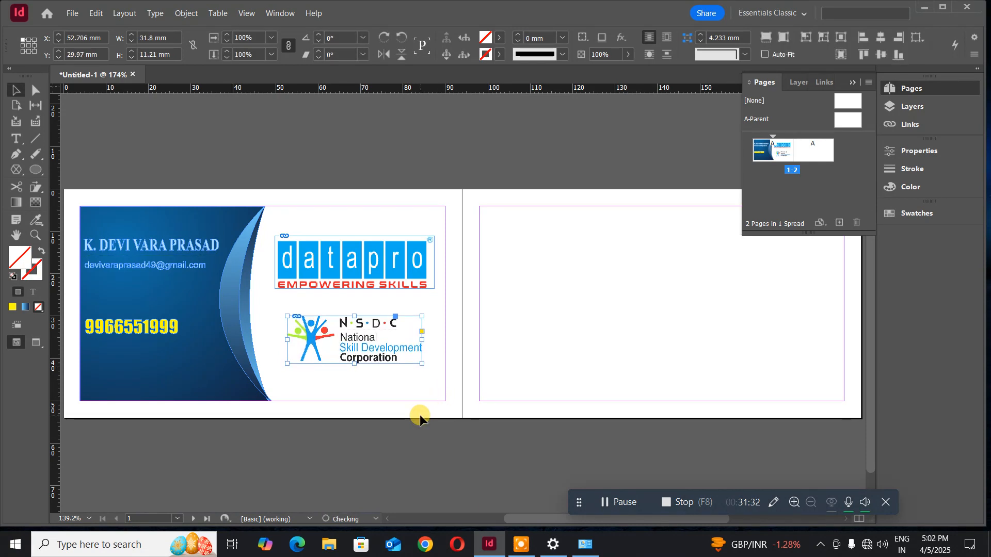
key("Left")
key("Left")
key("Up")
key("Up")
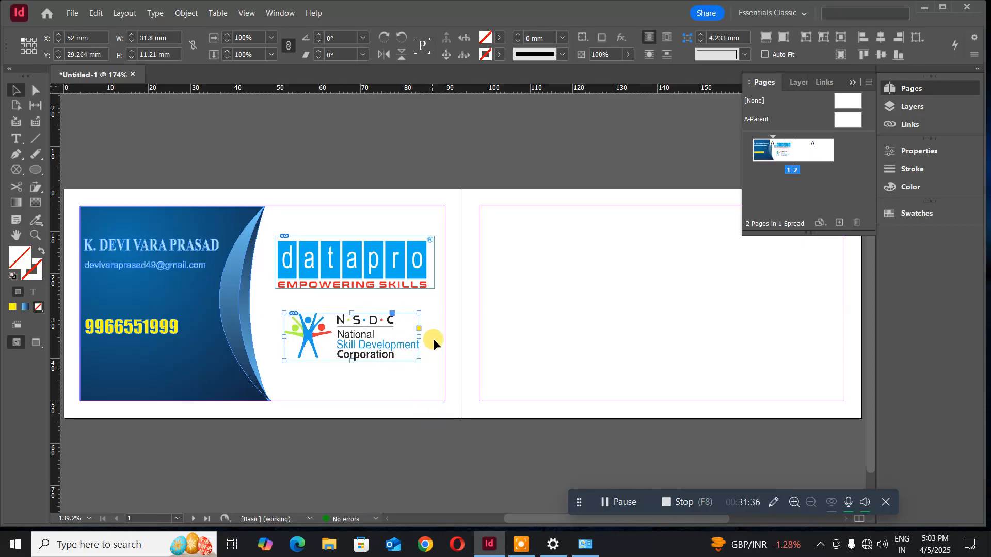
left_click(314, 168)
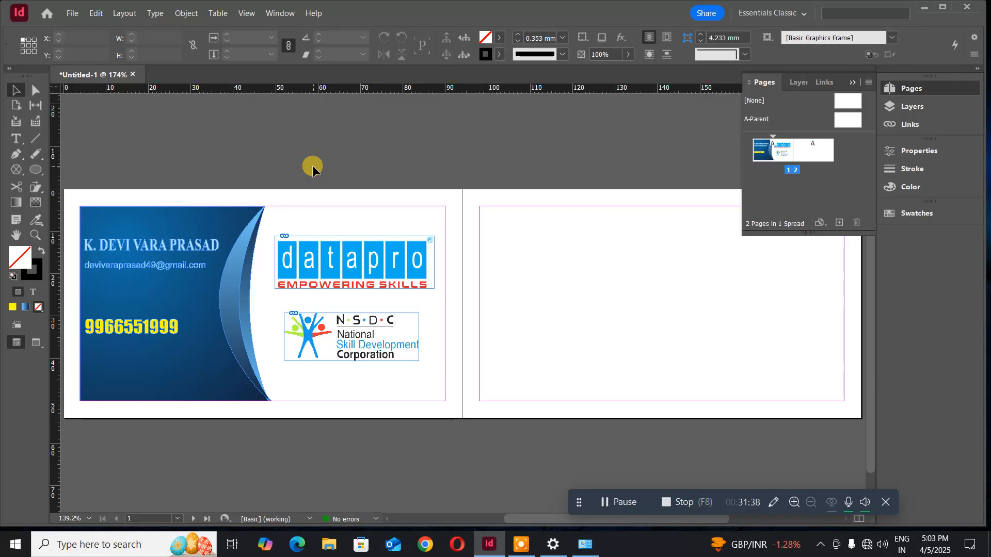
- With the datapro logo selected, dismiss the Effects panel and bring up the Object menu
left_click(349, 260)
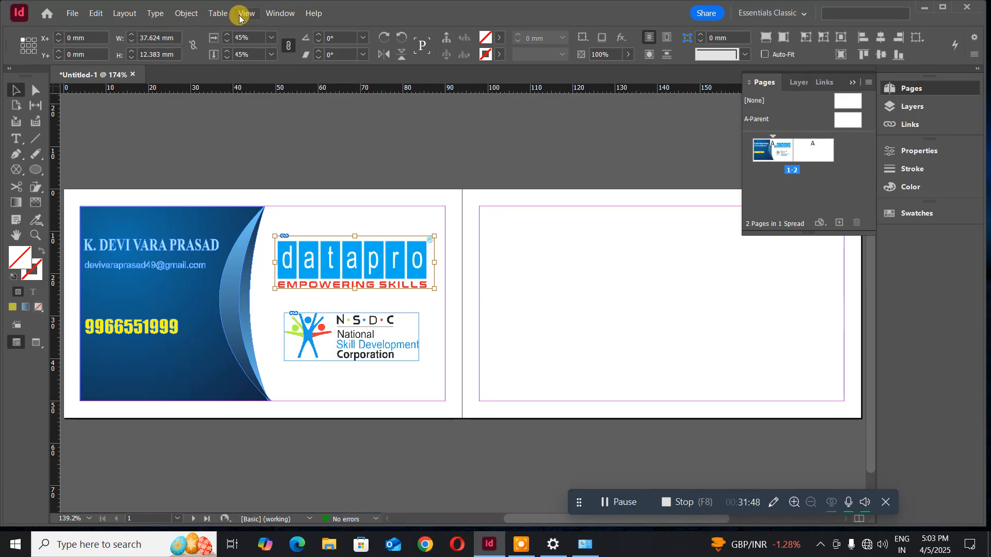
left_click(268, 15)
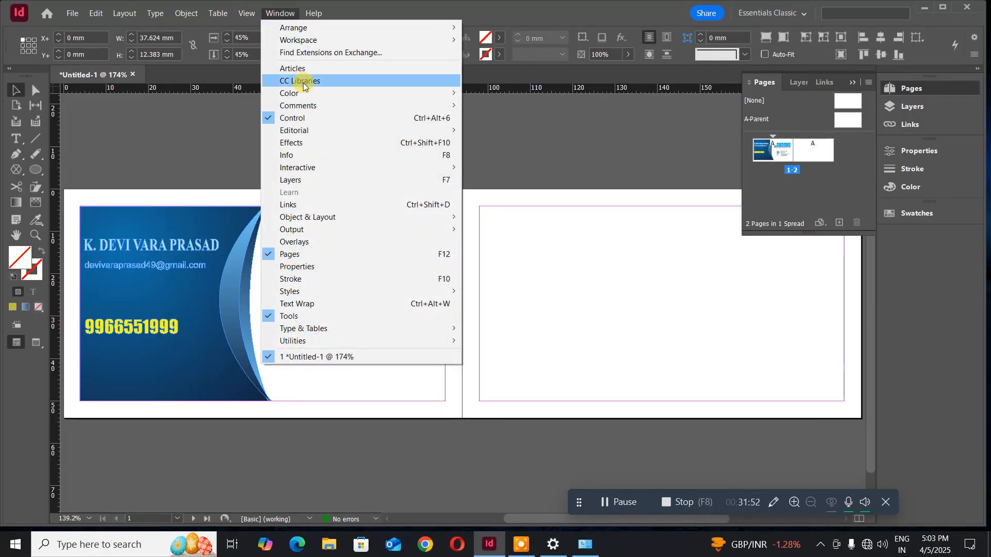
left_click(338, 145)
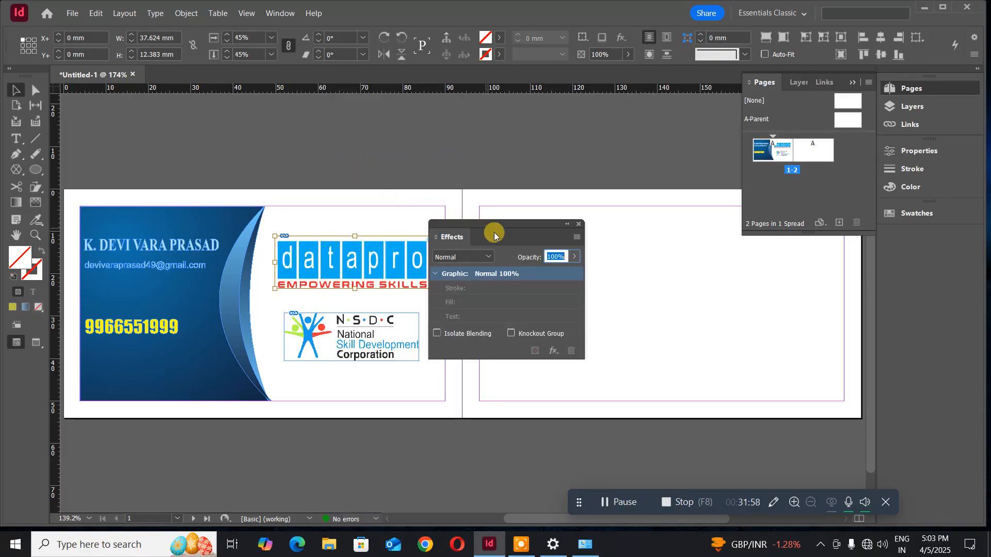
left_click_drag(486, 233, 219, 156)
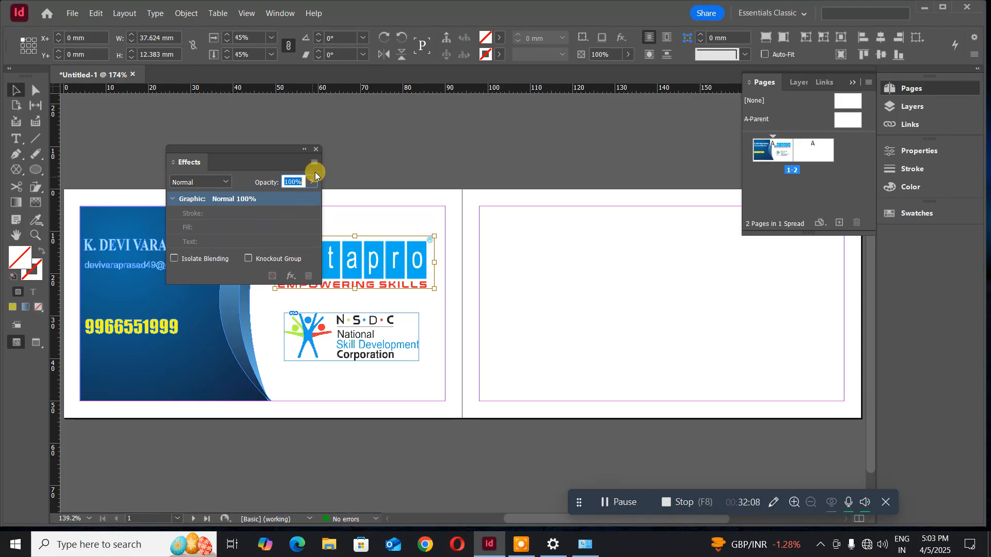
left_click(316, 150)
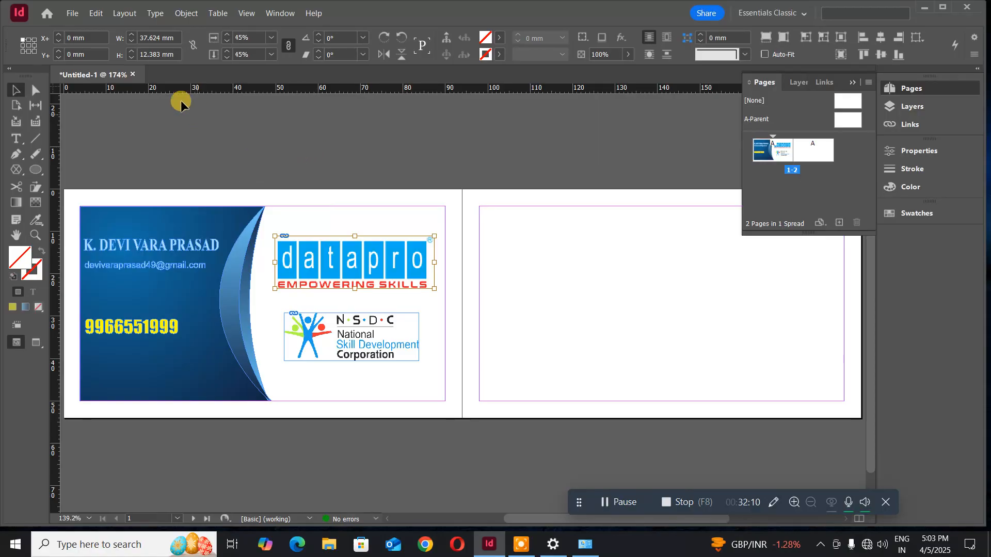
left_click(177, 16)
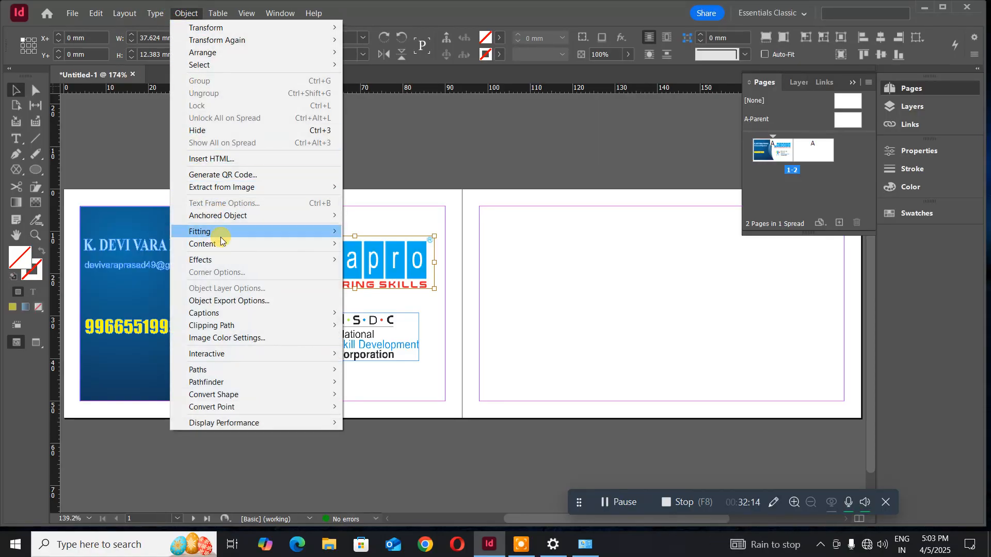
- Begin a drop shadow on the datapro logo with a 90° angle and 5 mm distance
mouse_move(221, 262)
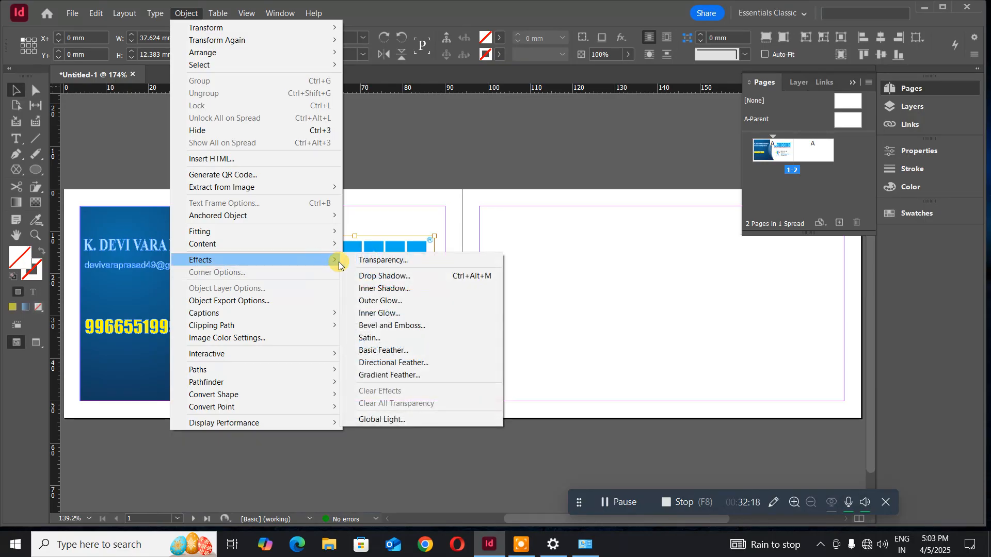
left_click(380, 278)
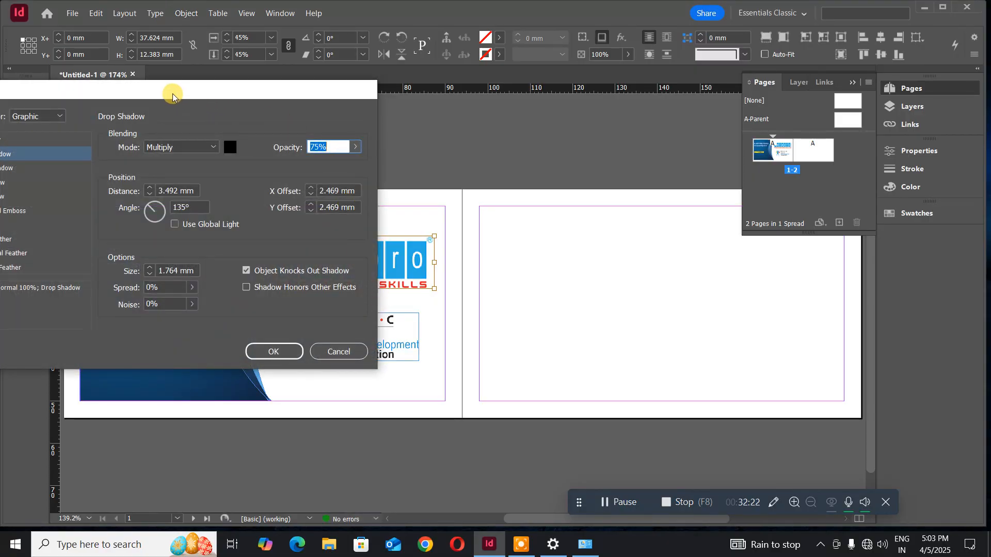
left_click_drag(172, 94, 196, 275)
left_click(215, 385)
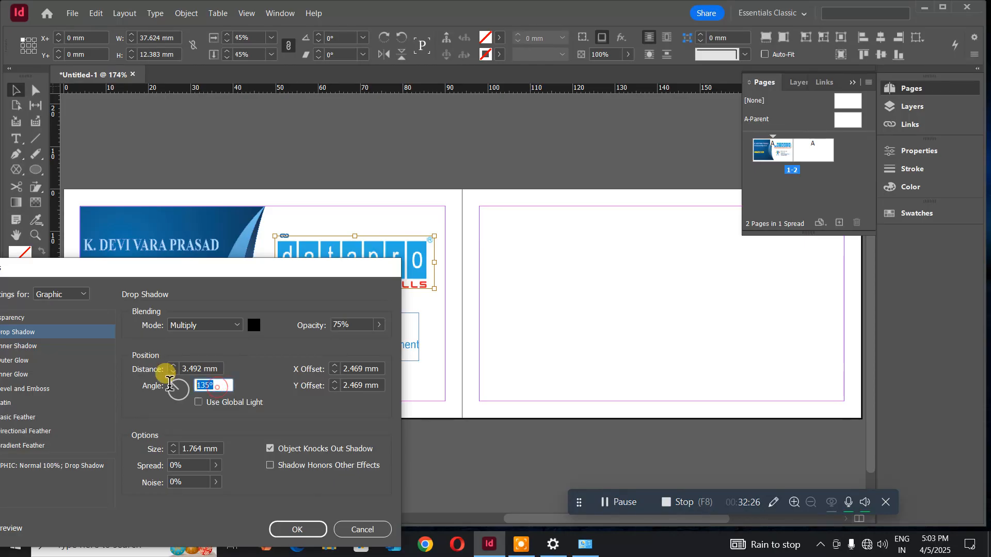
type("90")
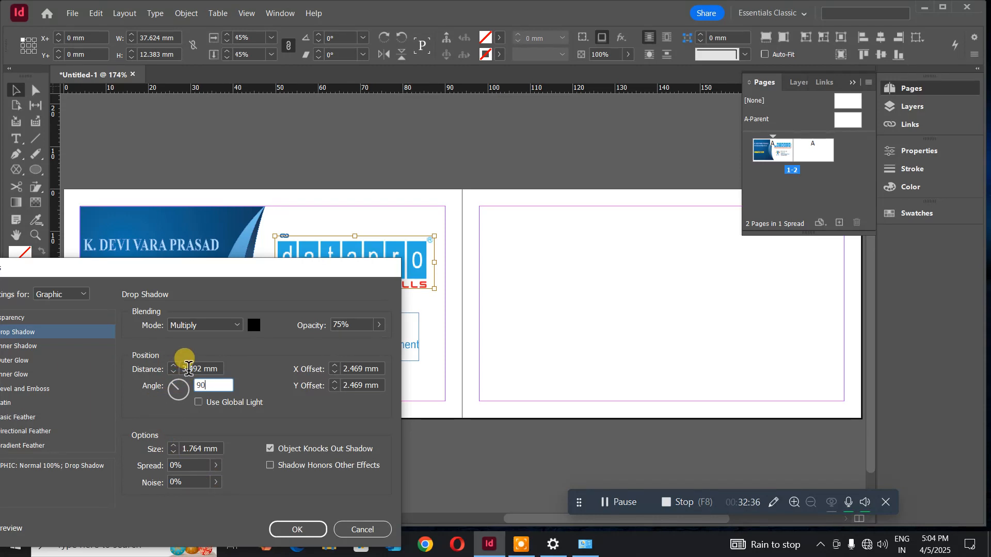
double_click(193, 370)
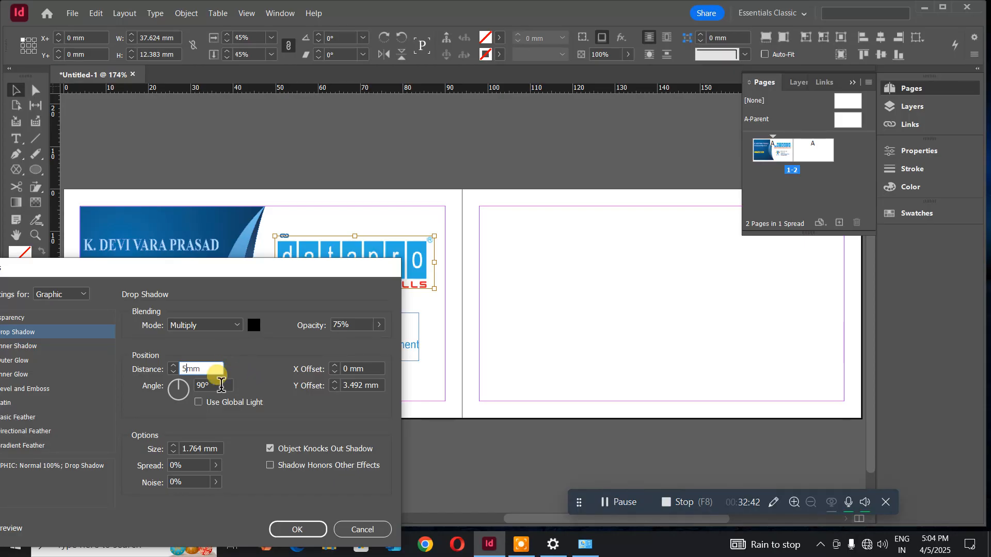
- Set the shadow to Normal blend with 10 mm size, then apply it and deselect the logo
left_click(201, 323)
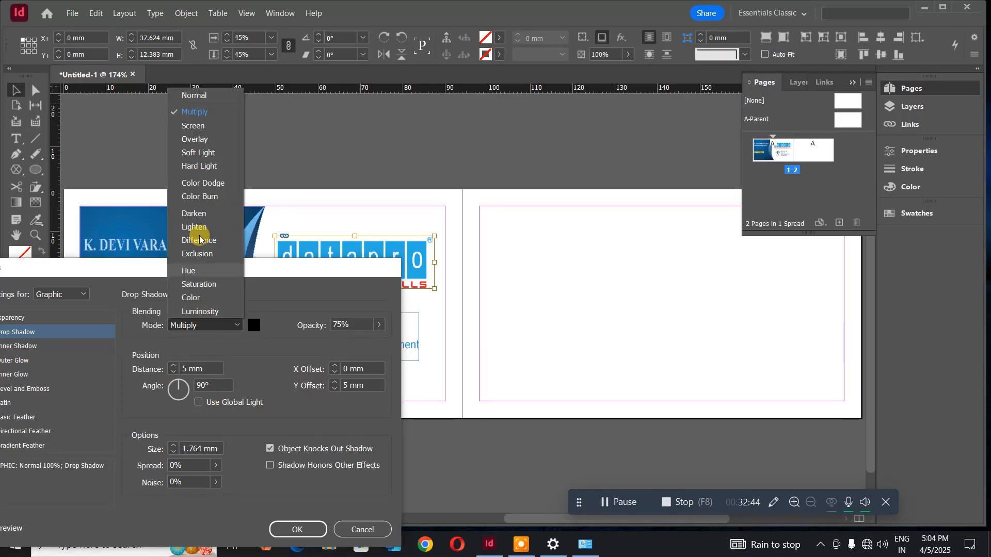
left_click(212, 103)
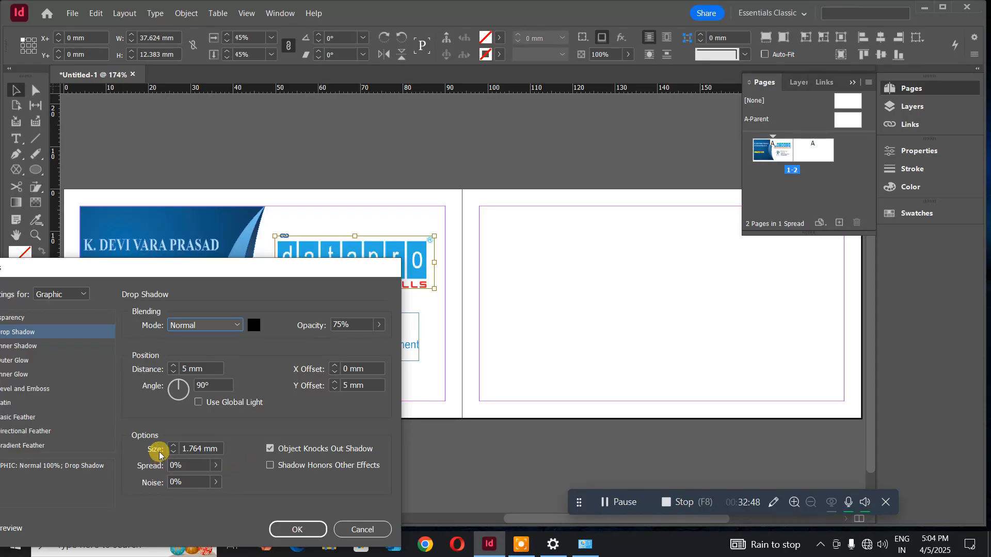
left_click(209, 449)
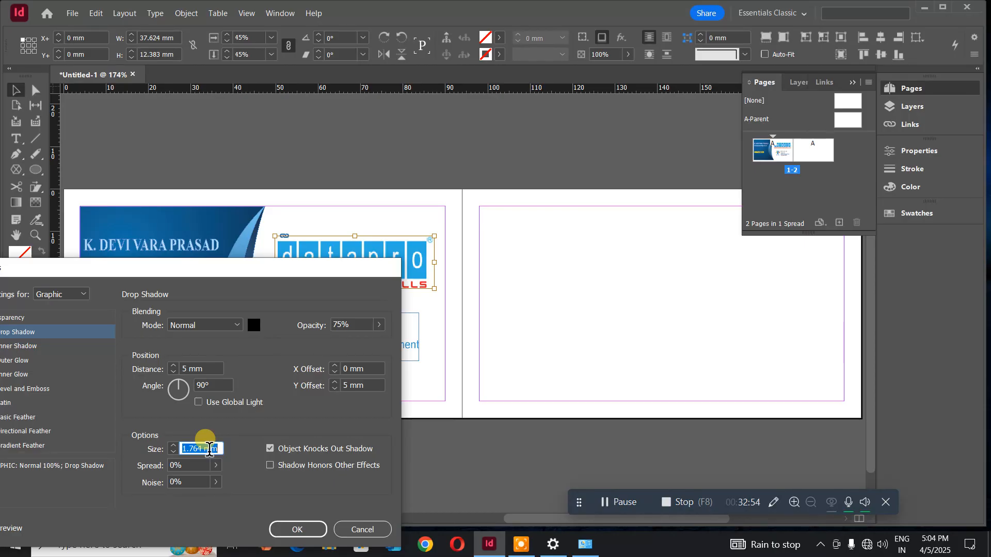
type("10")
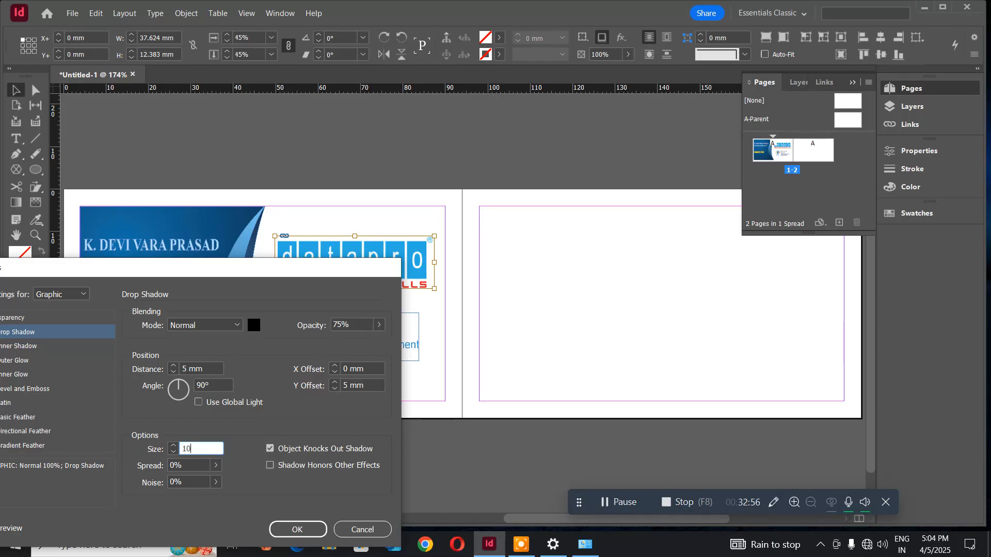
left_click(212, 367)
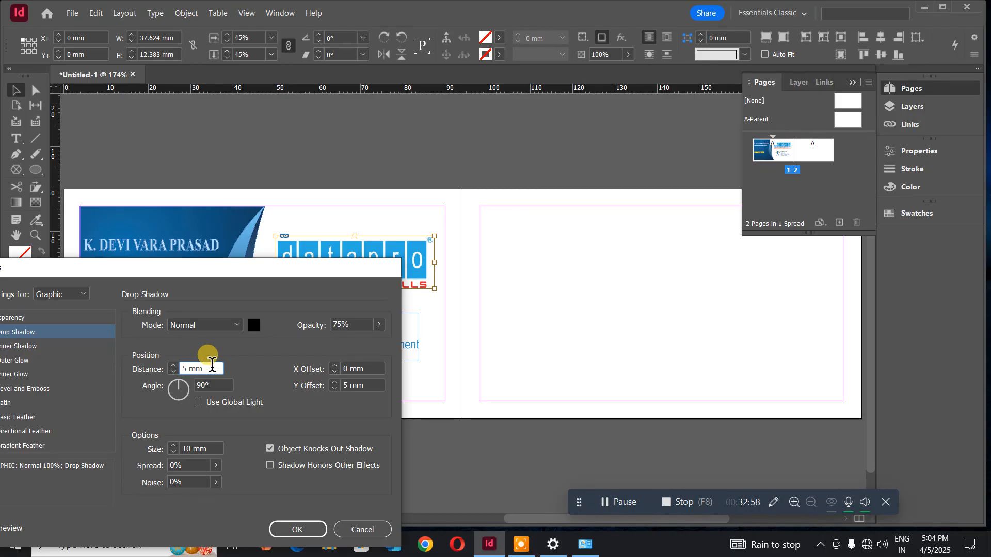
left_click(297, 537)
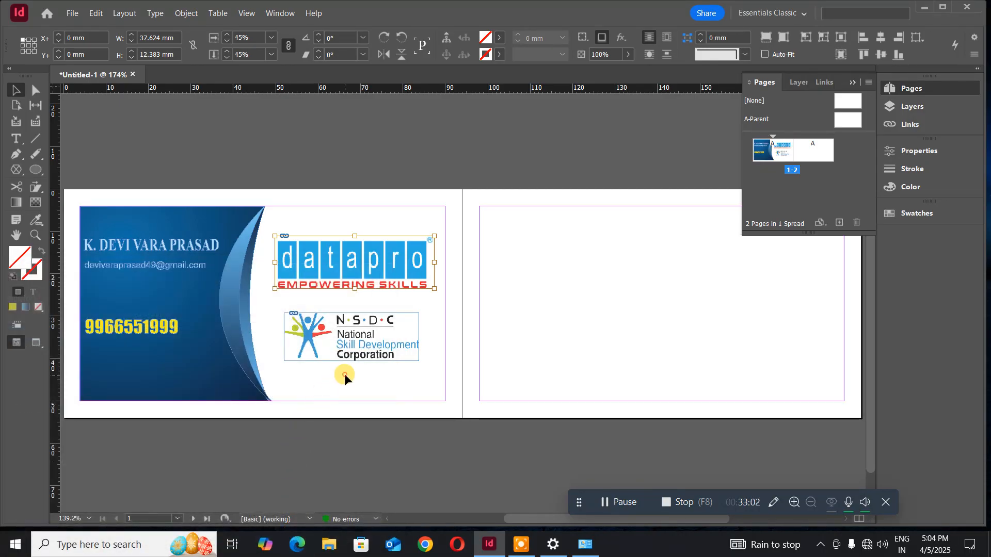
left_click(344, 378)
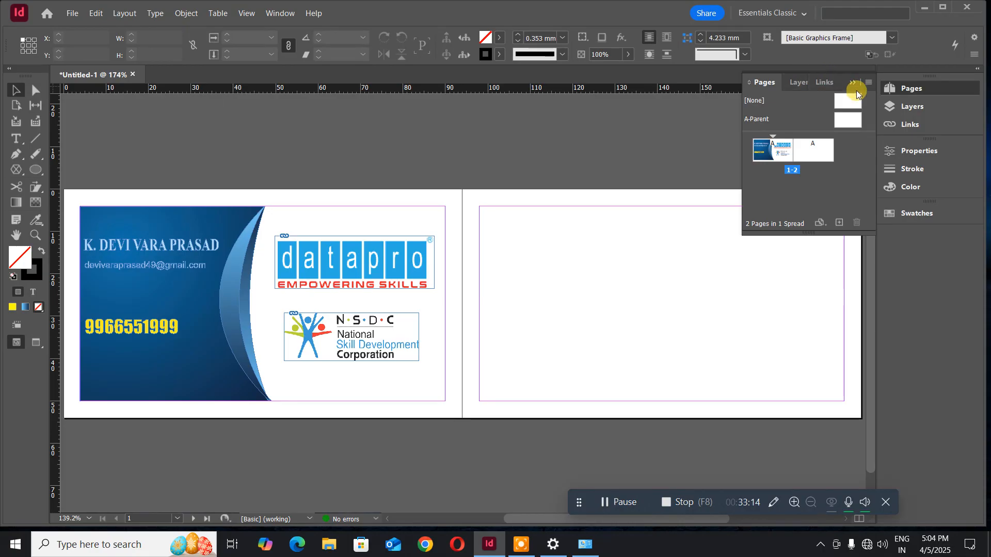
- Duplicate the blue curved panel onto the back page, narrow it to 19 mm, and add a second copy further right
left_click(911, 91)
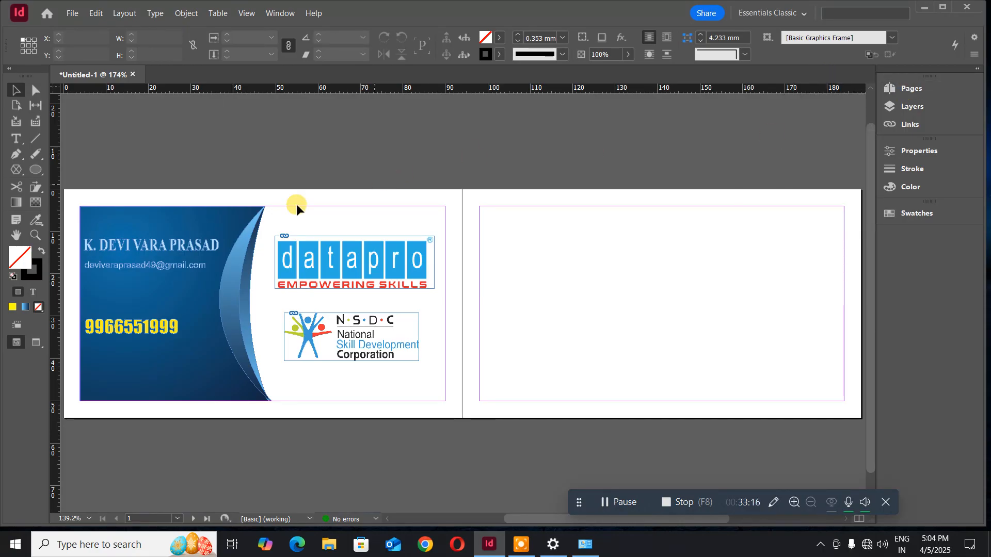
left_click(149, 308)
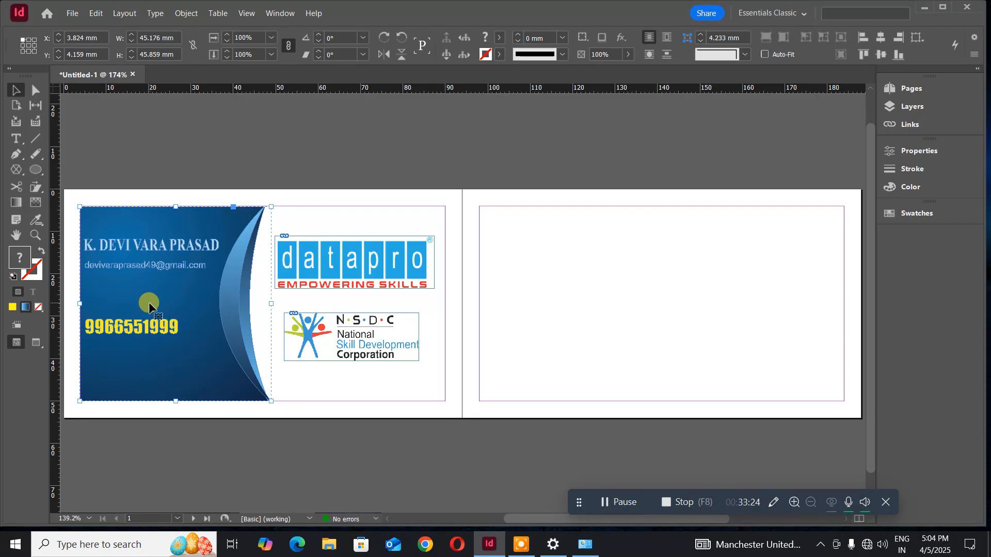
key("ctrl+alt+shift+d")
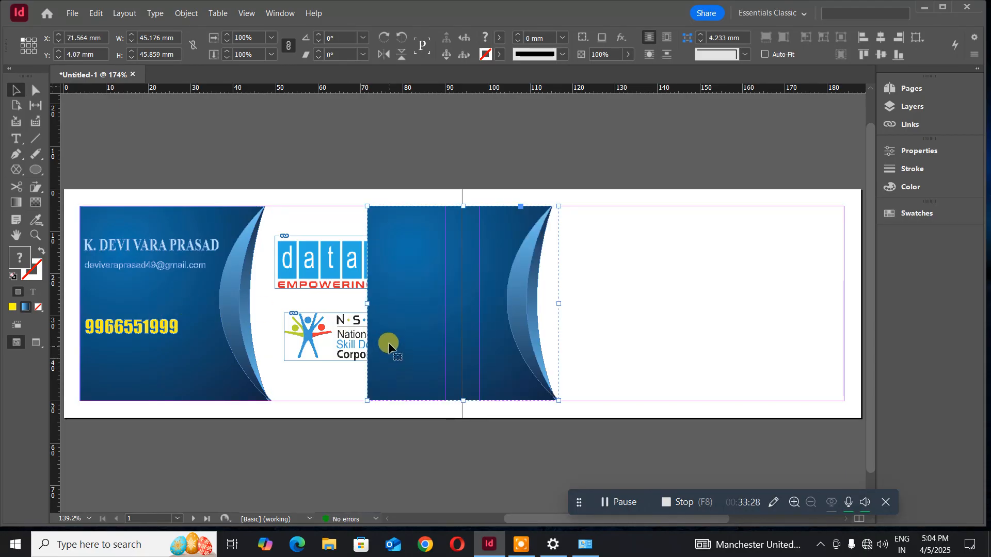
left_click_drag(403, 321, 502, 314)
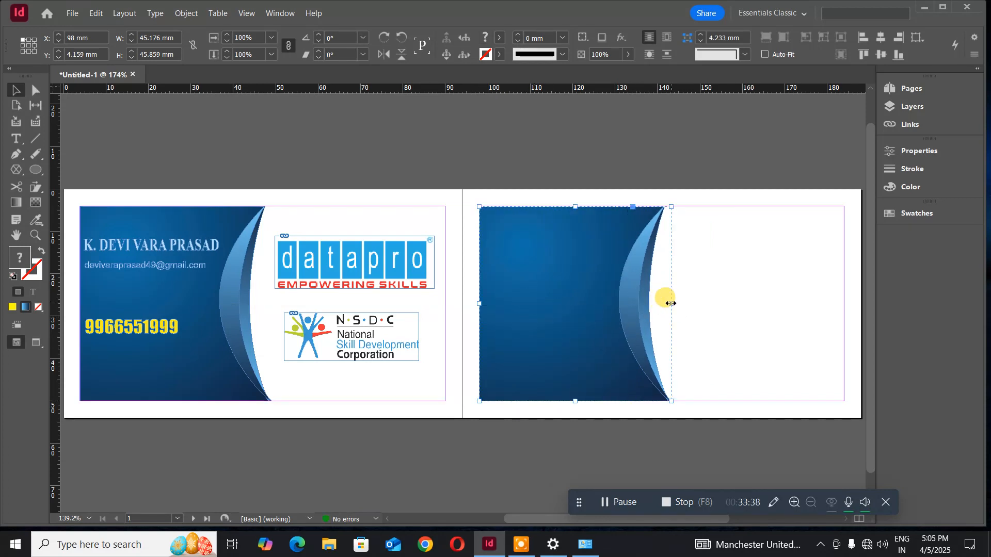
left_click_drag(671, 303, 559, 296)
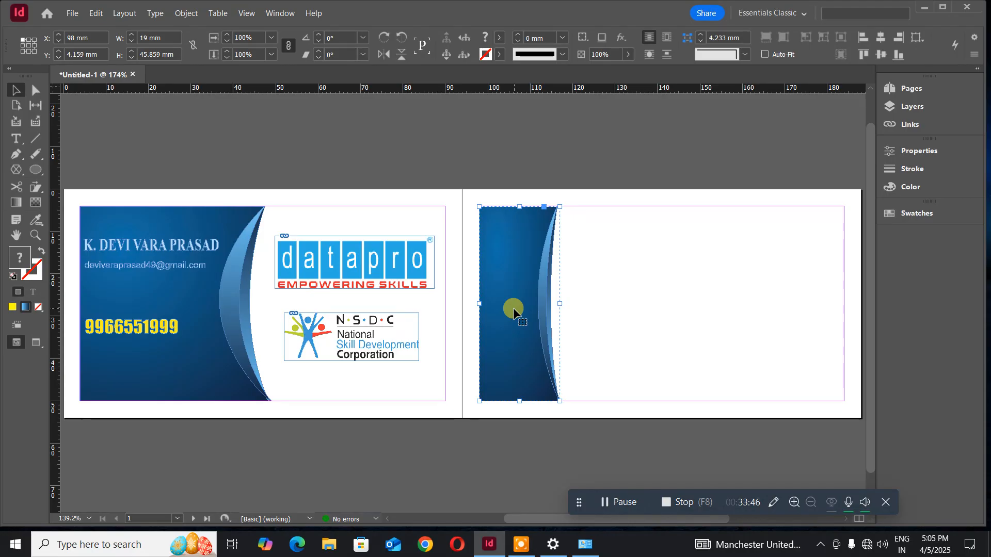
key("ctrl+v")
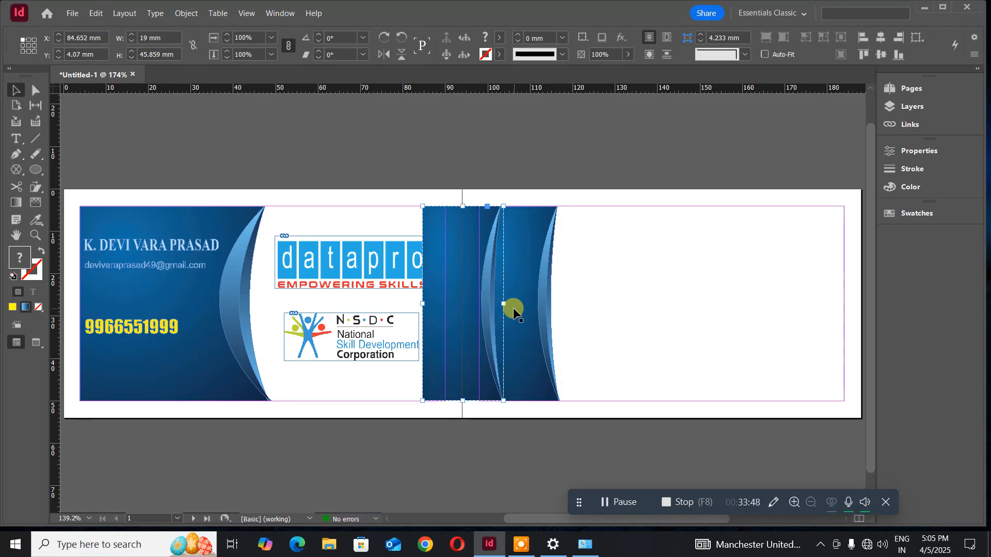
left_click_drag(439, 339, 657, 336)
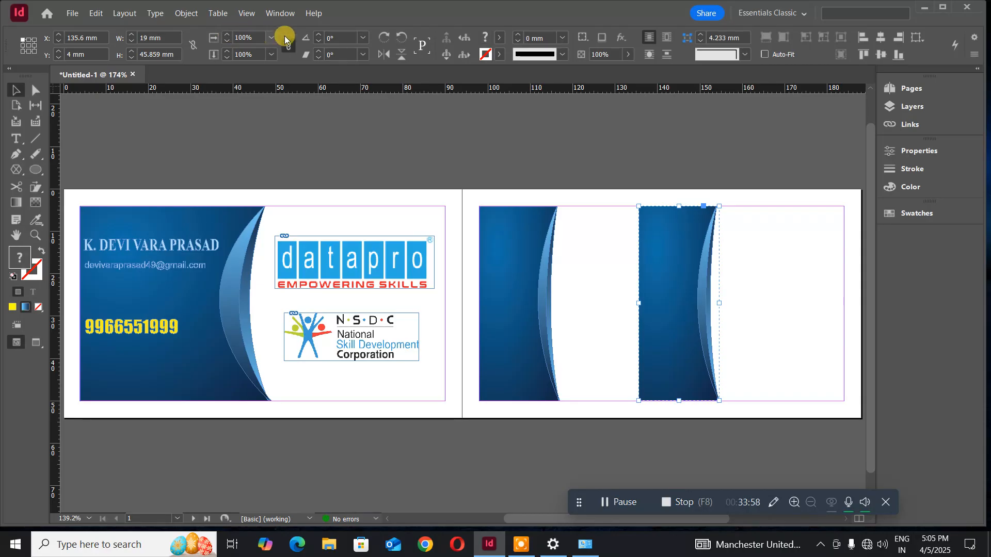
- Flip the second 19 mm blue strip horizontally and push it to the back page's right edge
left_click(381, 56)
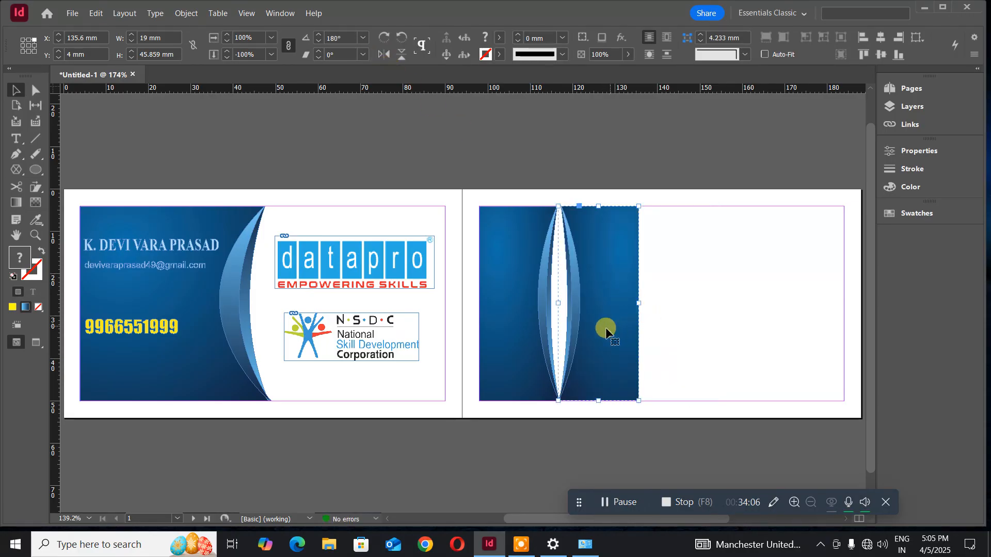
left_click_drag(606, 333, 812, 335)
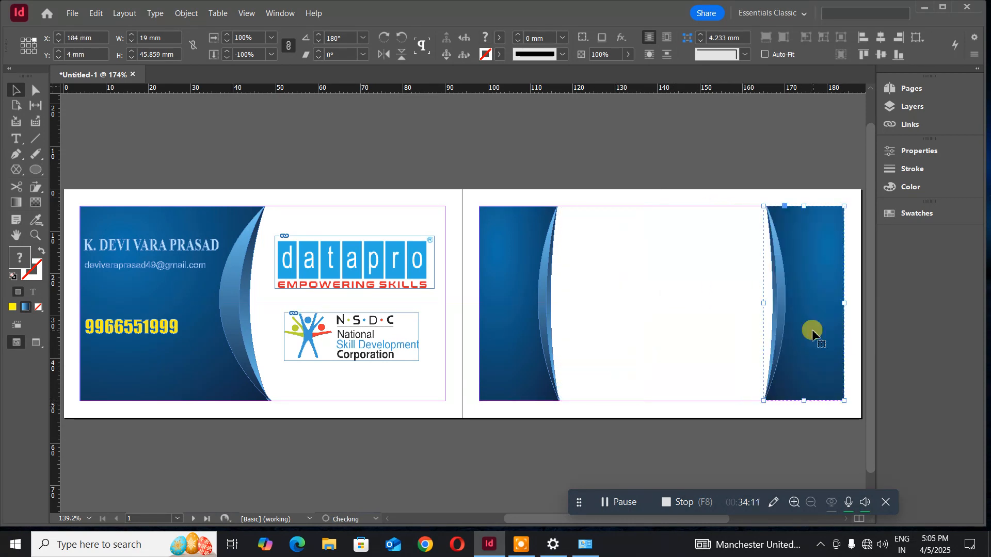
left_click(569, 145)
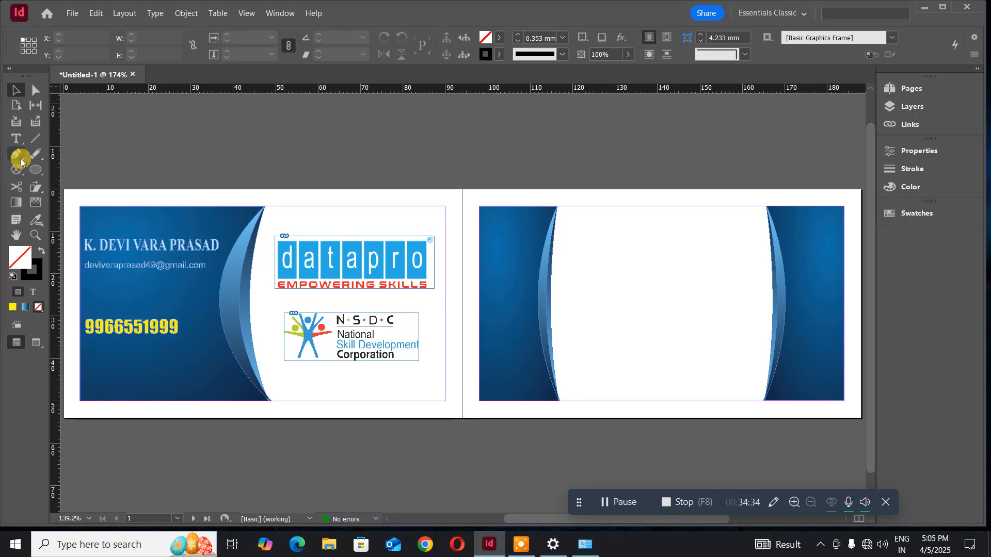
- Save the card as 'bcard' in Documents, keeping the InDesign 2023 document format
left_click(72, 12)
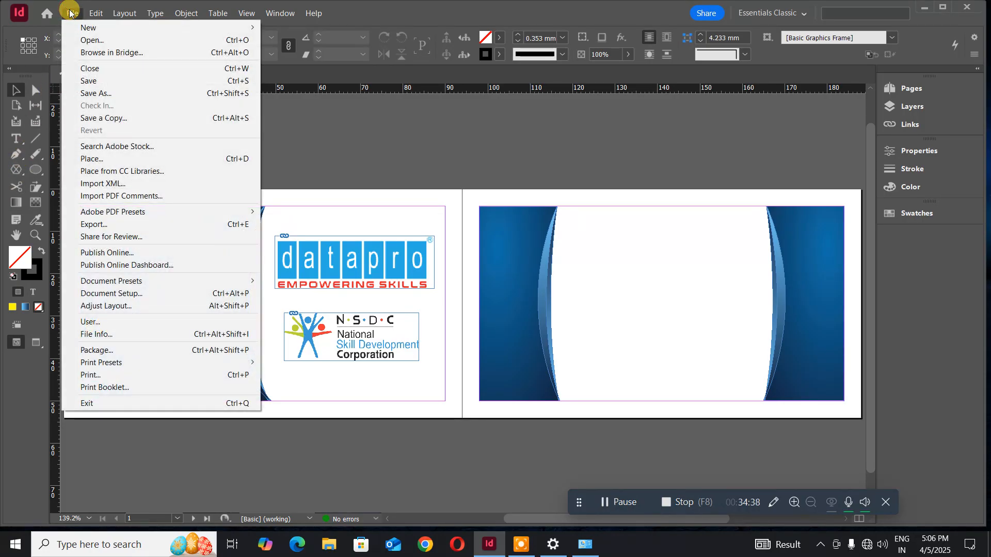
left_click(113, 81)
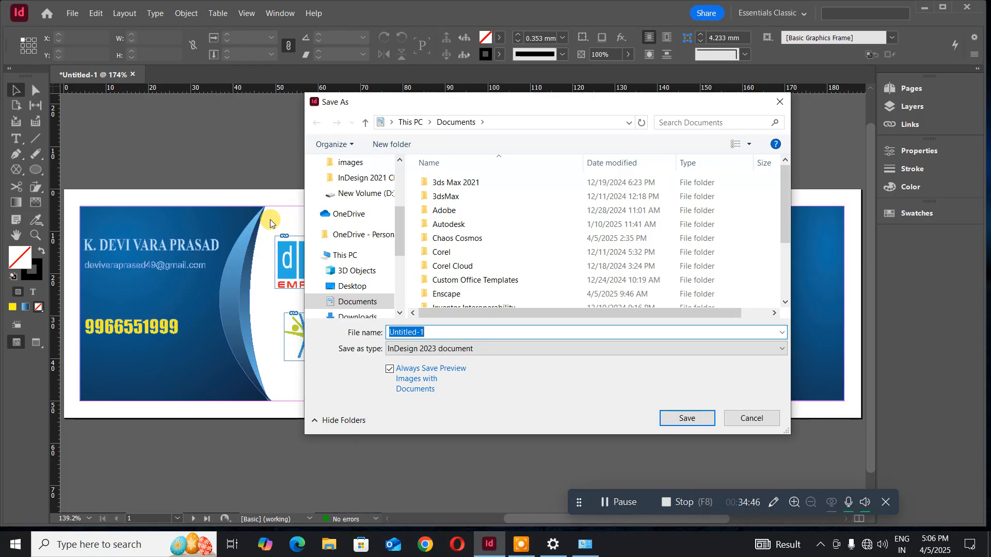
type("bcard")
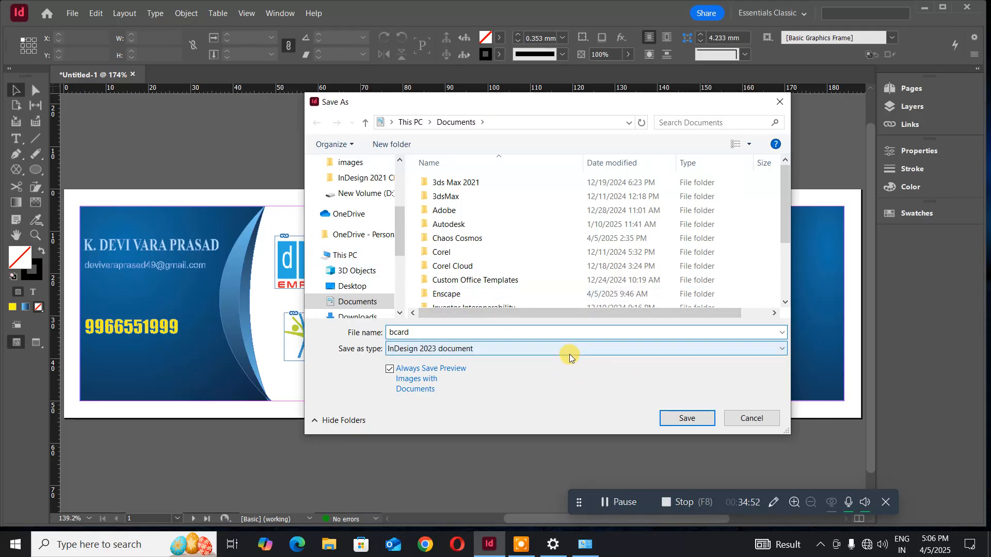
left_click(568, 354)
left_click(568, 356)
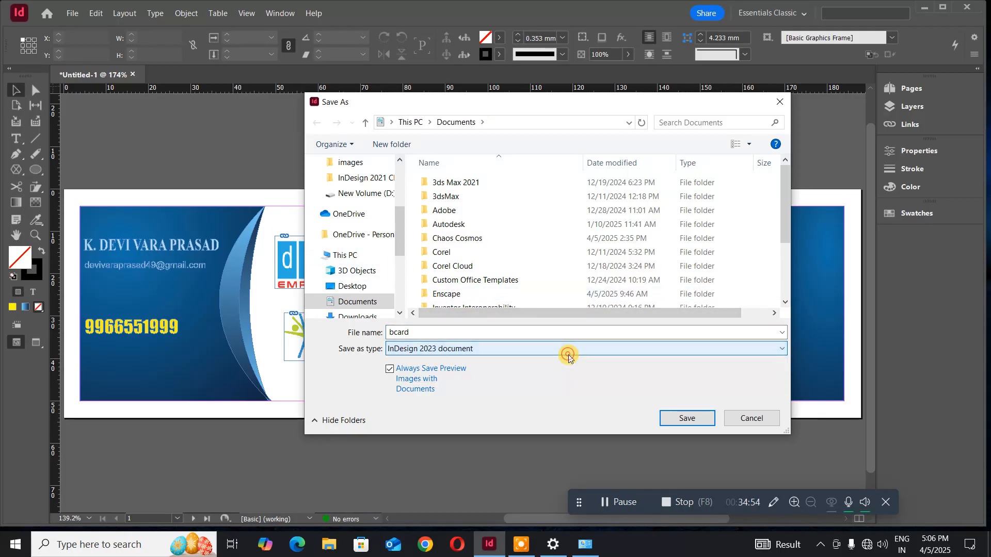
left_click(695, 418)
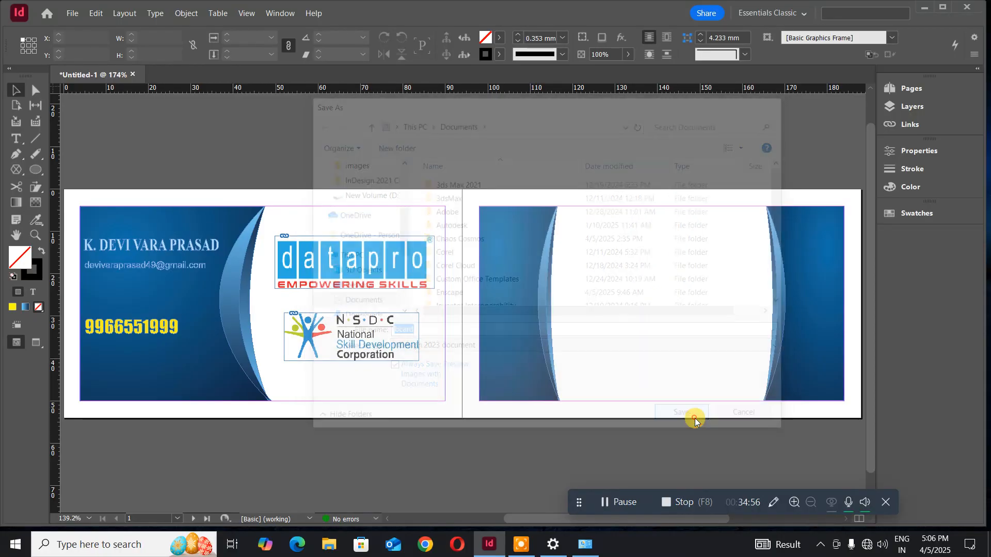